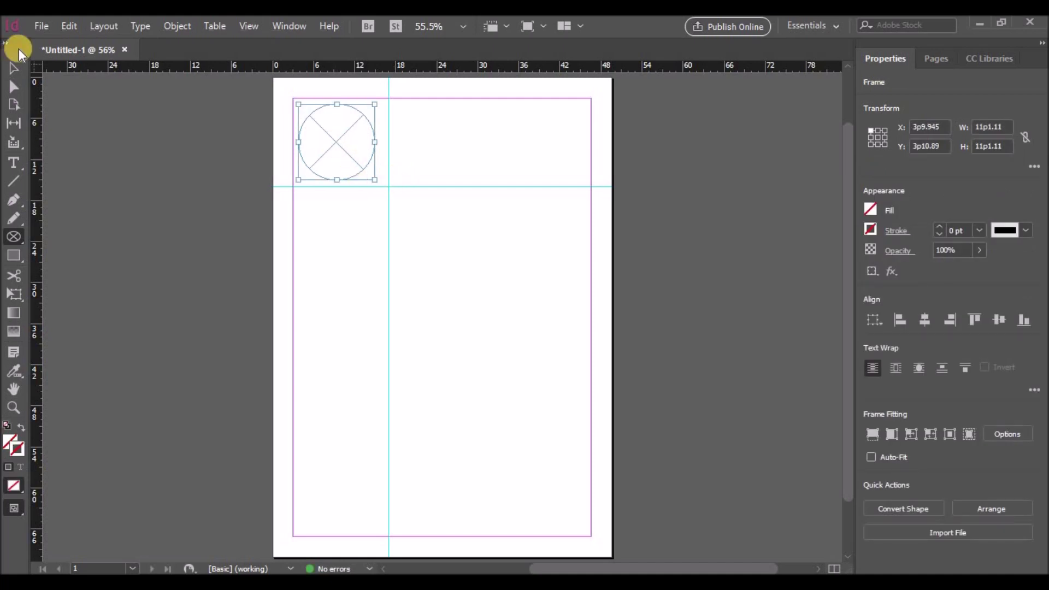
Step: Place the portrait photo from the Desktop into the circular frame and dismiss the Content-Aware Fit tip
{"action": "left_click", "coordinate": [41, 26]}
{"action": "left_click", "coordinate": [77, 241]}
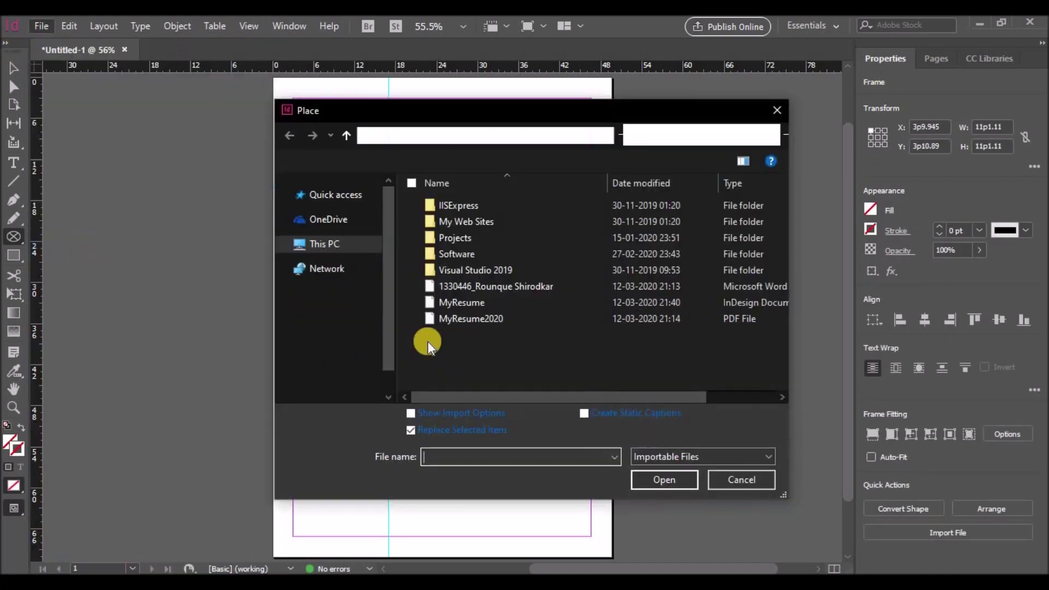
{"action": "left_click", "coordinate": [336, 214]}
{"action": "left_click", "coordinate": [457, 227]}
{"action": "left_click", "coordinate": [664, 479]}
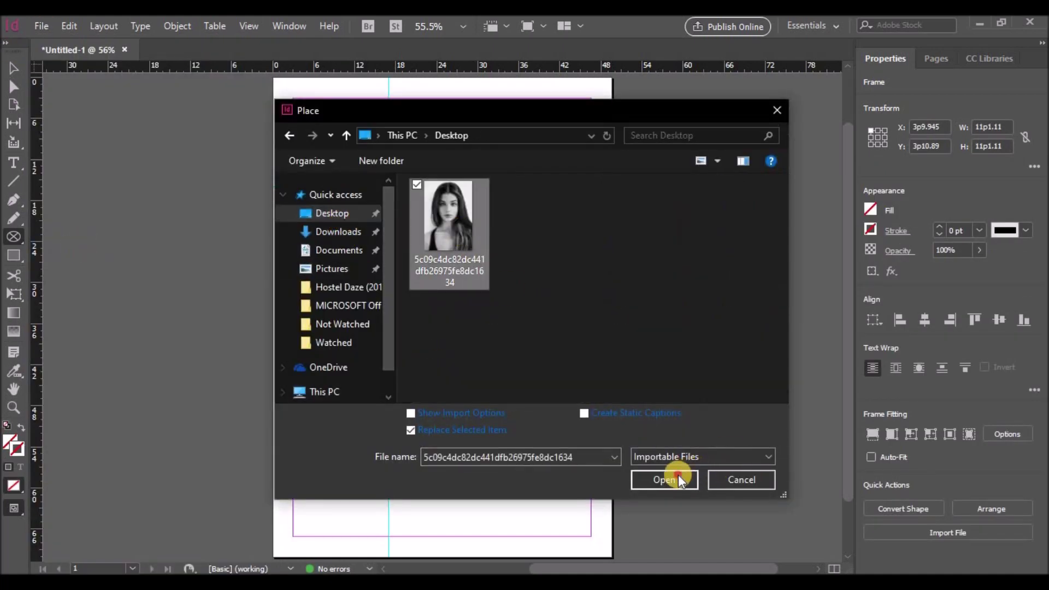
{"action": "left_click", "coordinate": [332, 137]}
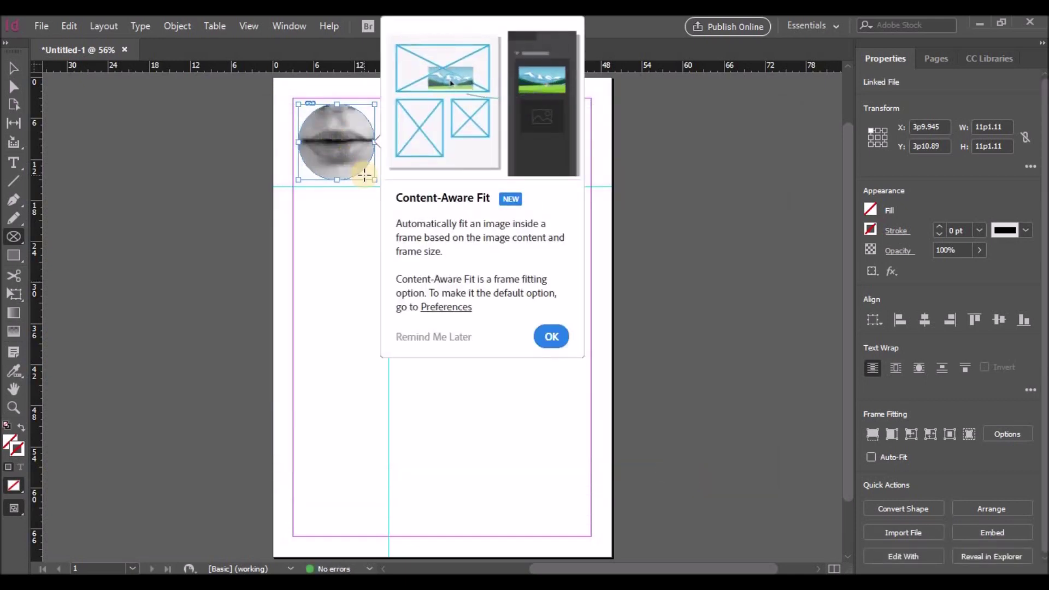
{"action": "left_click", "coordinate": [545, 340]}
Step: Drag the circle frame holding the photo toward the page centre
{"action": "left_click", "coordinate": [335, 130]}
{"action": "left_click", "coordinate": [13, 67]}
{"action": "left_click", "coordinate": [332, 142]}
{"action": "left_click_drag", "start_coordinate": [332, 142], "coordinate": [443, 276]}
Step: Select the photo content and shift it down and left inside the circle
{"action": "left_click", "coordinate": [435, 274]}
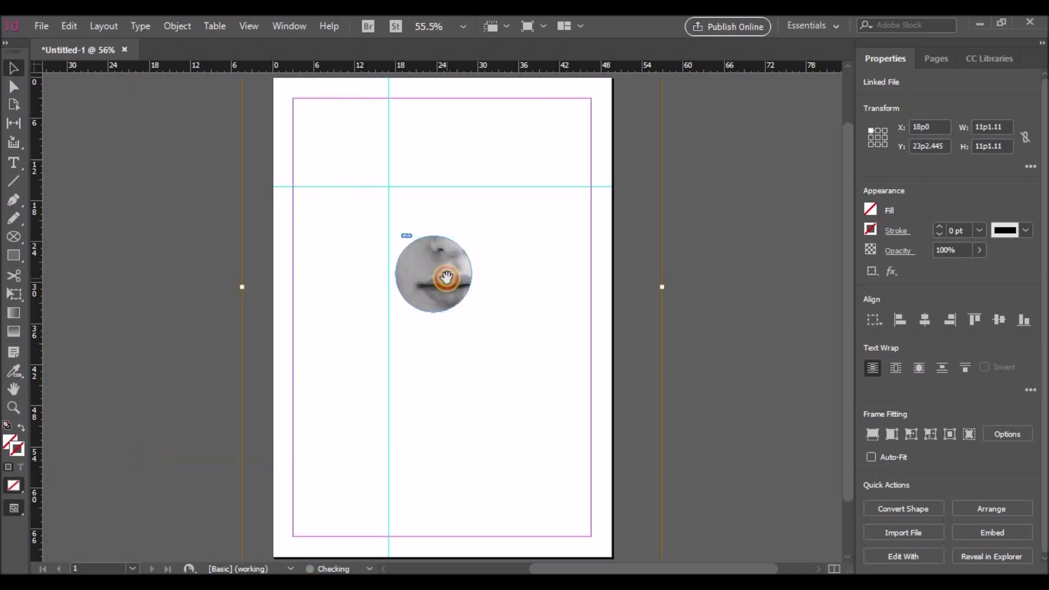
{"action": "scroll", "coordinate": [412, 218], "scroll_direction": "up", "scroll_amount": 3}
{"action": "scroll", "coordinate": [414, 217], "scroll_direction": "down", "scroll_amount": 5}
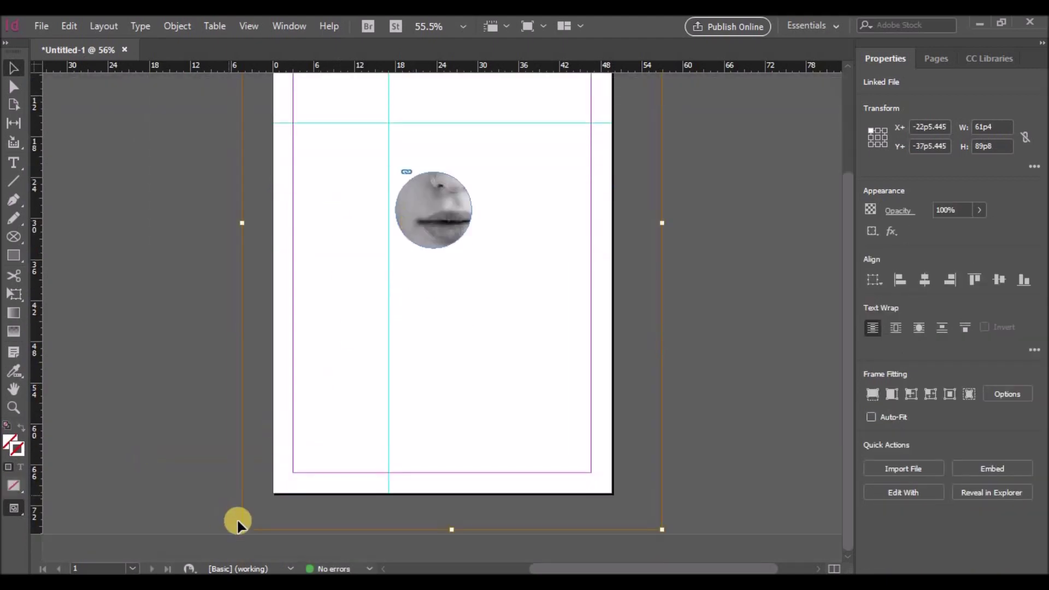
{"action": "left_click_drag", "start_coordinate": [243, 530], "coordinate": [435, 248]}
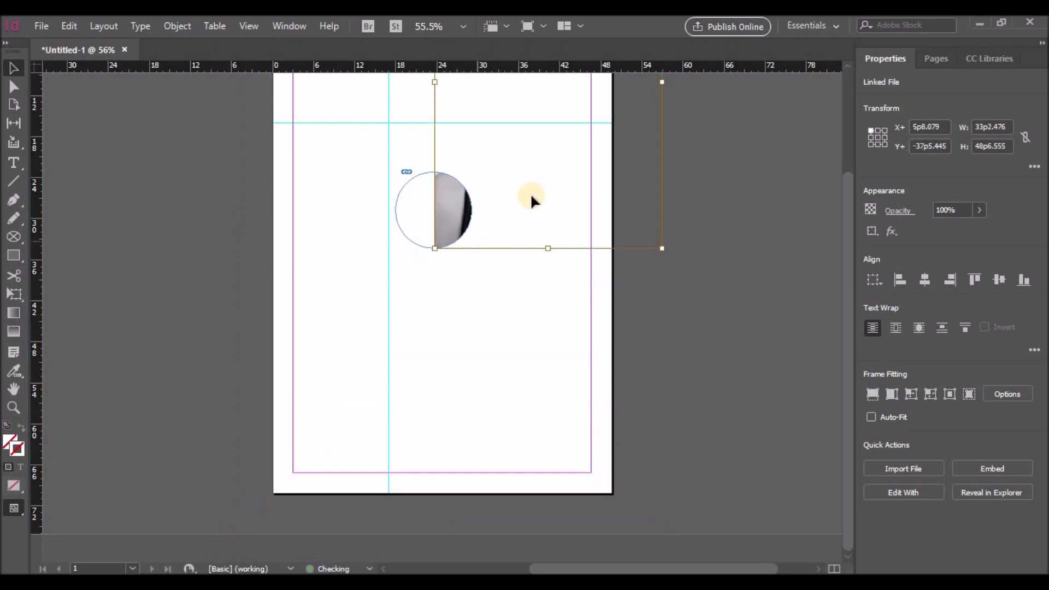
{"action": "left_click", "coordinate": [520, 209]}
{"action": "left_click", "coordinate": [448, 202]}
{"action": "left_click_drag", "start_coordinate": [448, 203], "coordinate": [384, 293]}
{"action": "left_click_drag", "start_coordinate": [421, 220], "coordinate": [398, 310]}
Step: Shrink the photo from its top corners and reposition it so the whole face fills the circle
{"action": "left_click_drag", "start_coordinate": [579, 95], "coordinate": [454, 306]}
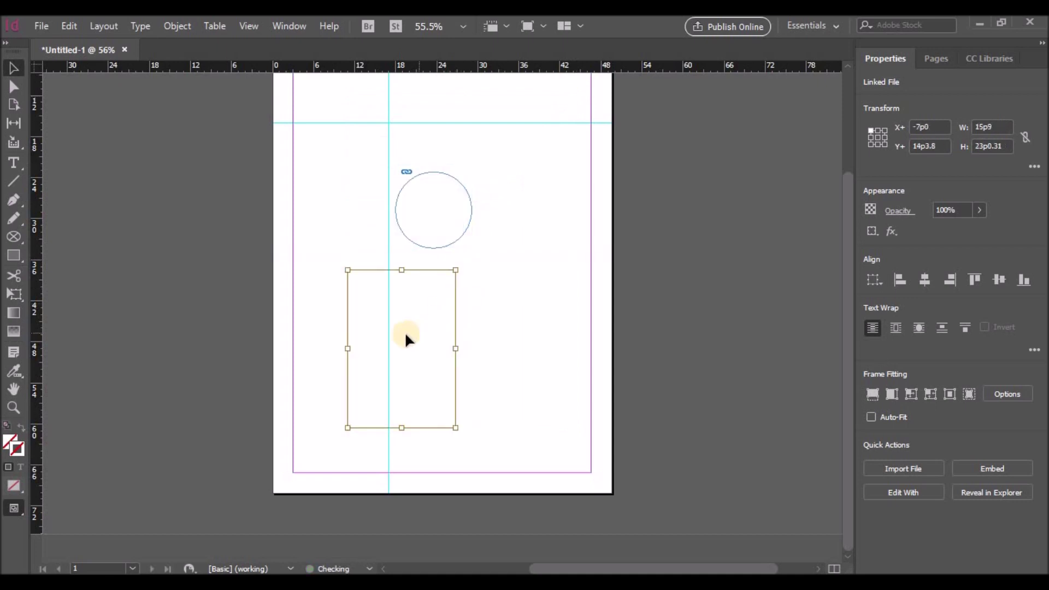
{"action": "left_click", "coordinate": [411, 302]}
{"action": "left_click", "coordinate": [398, 304]}
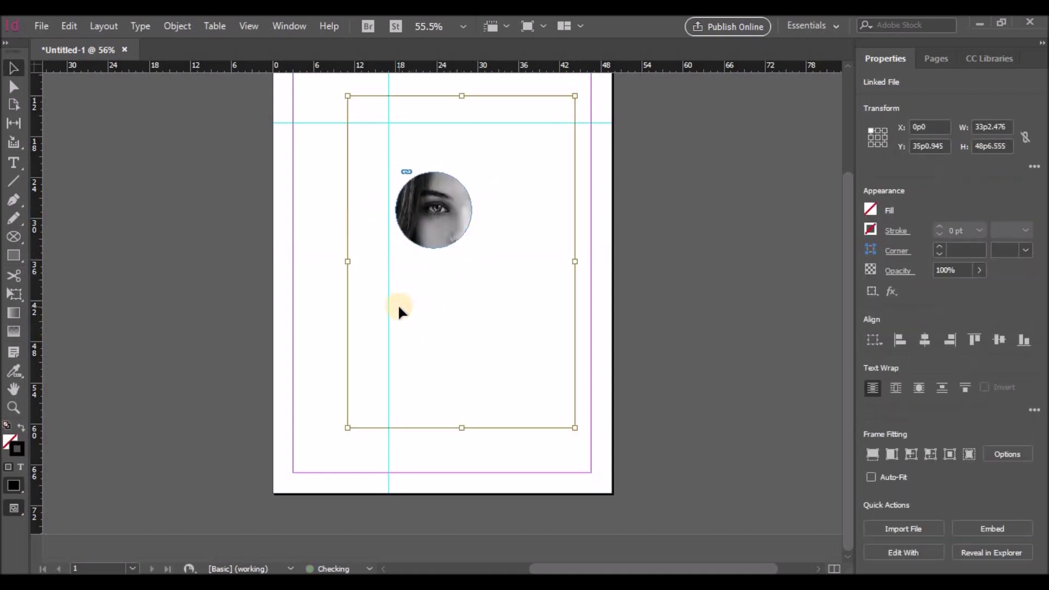
{"action": "left_click_drag", "start_coordinate": [346, 93], "coordinate": [377, 162]}
{"action": "left_click_drag", "start_coordinate": [438, 207], "coordinate": [444, 205]}
{"action": "left_click_drag", "start_coordinate": [396, 172], "coordinate": [396, 224]}
{"action": "left_click_drag", "start_coordinate": [469, 225], "coordinate": [475, 226]}
Step: Move the circular portrait frame into the page's top-left guide cell
{"action": "left_click", "coordinate": [483, 223]}
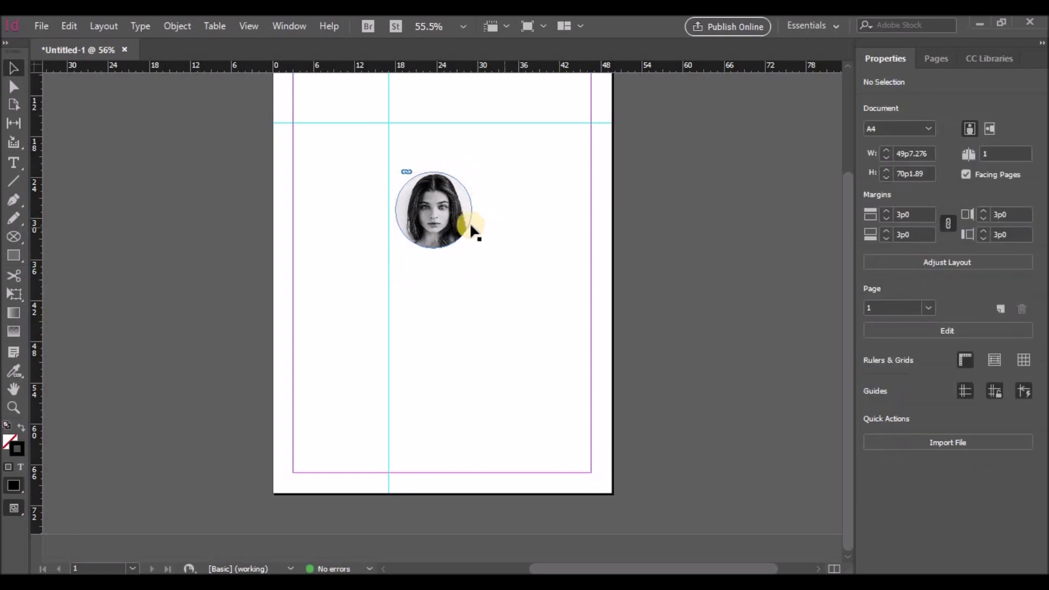
{"action": "scroll", "coordinate": [519, 235], "scroll_direction": "up", "scroll_amount": 3}
{"action": "left_click_drag", "start_coordinate": [458, 298], "coordinate": [352, 162]}
{"action": "left_click", "coordinate": [438, 176]}
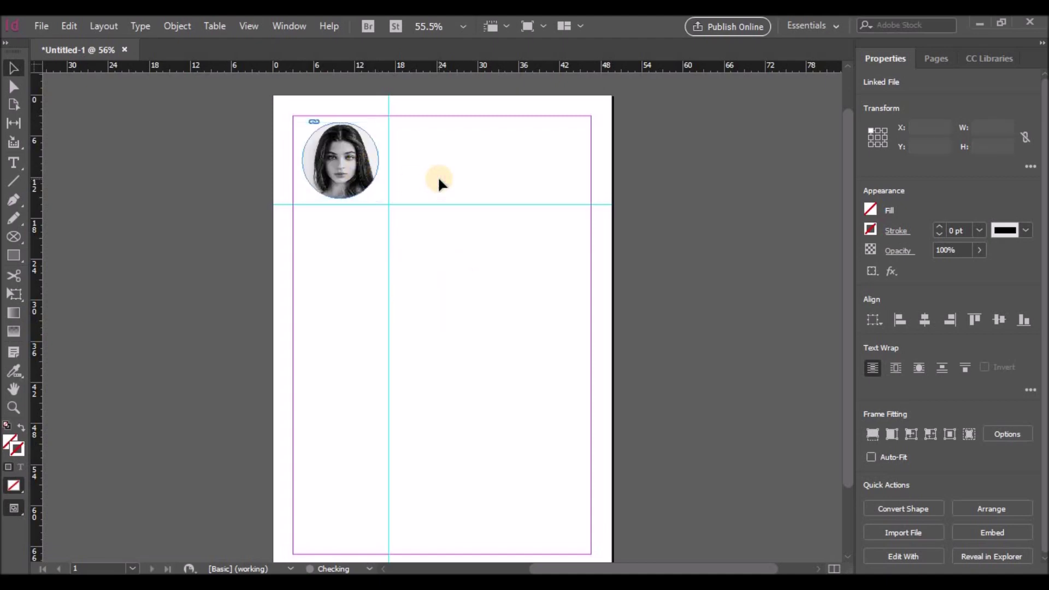
{"action": "left_click", "coordinate": [376, 164]}
Step: Draw a text frame beside the portrait and set it to Raleway Light 36 pt
{"action": "left_click", "coordinate": [434, 172]}
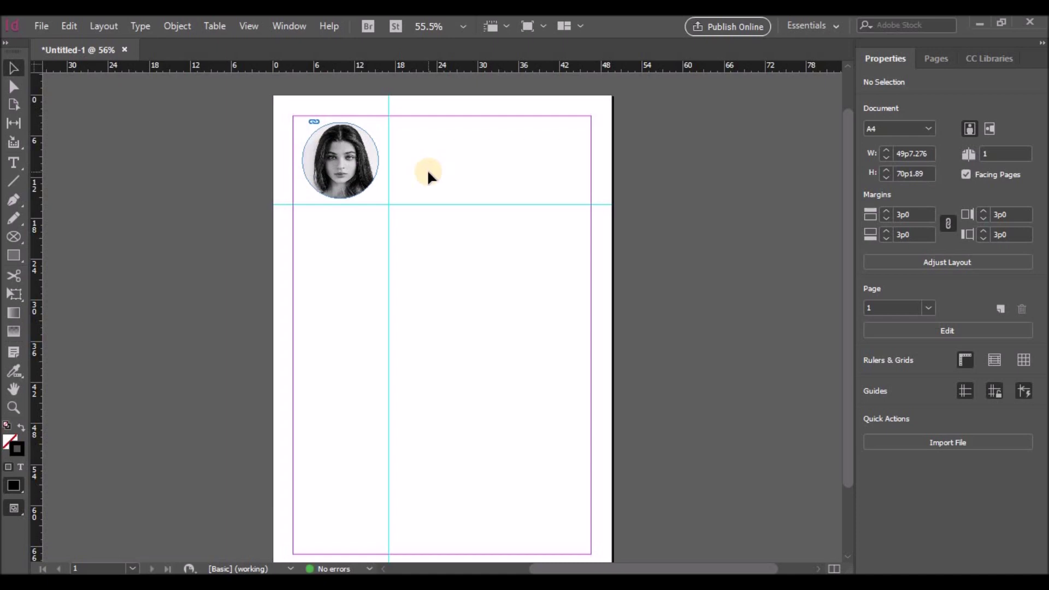
{"action": "left_click", "coordinate": [14, 163]}
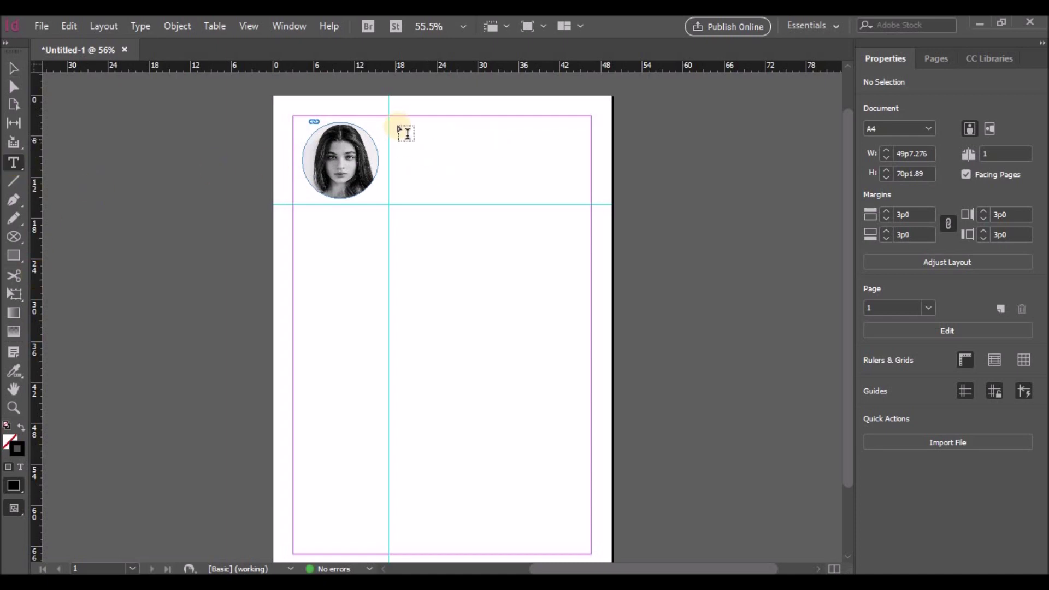
{"action": "left_click_drag", "start_coordinate": [393, 123], "coordinate": [586, 155]}
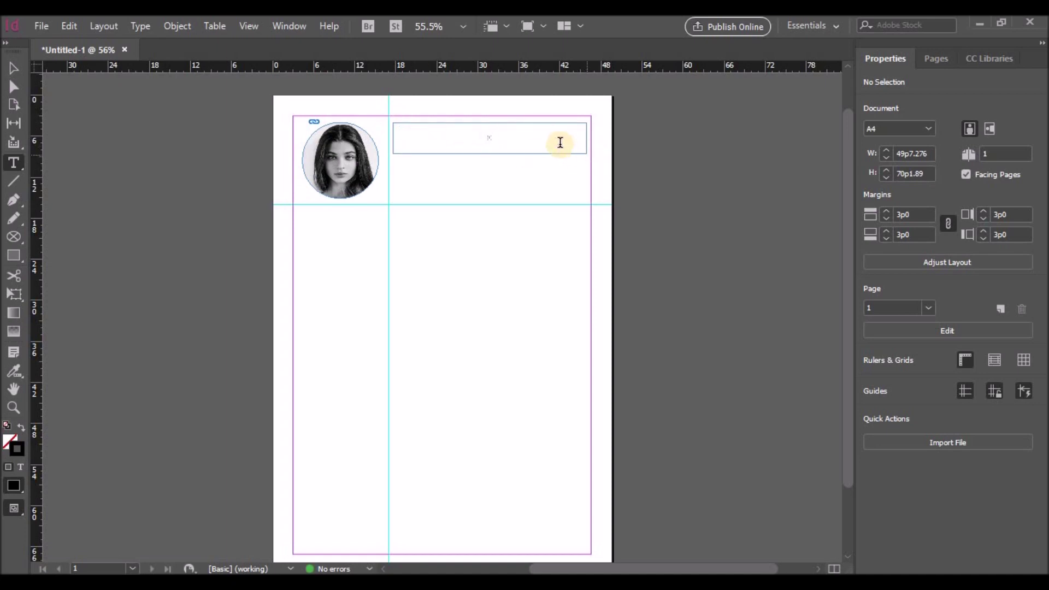
{"action": "left_click", "coordinate": [958, 292]}
{"action": "type", "text": "r"}
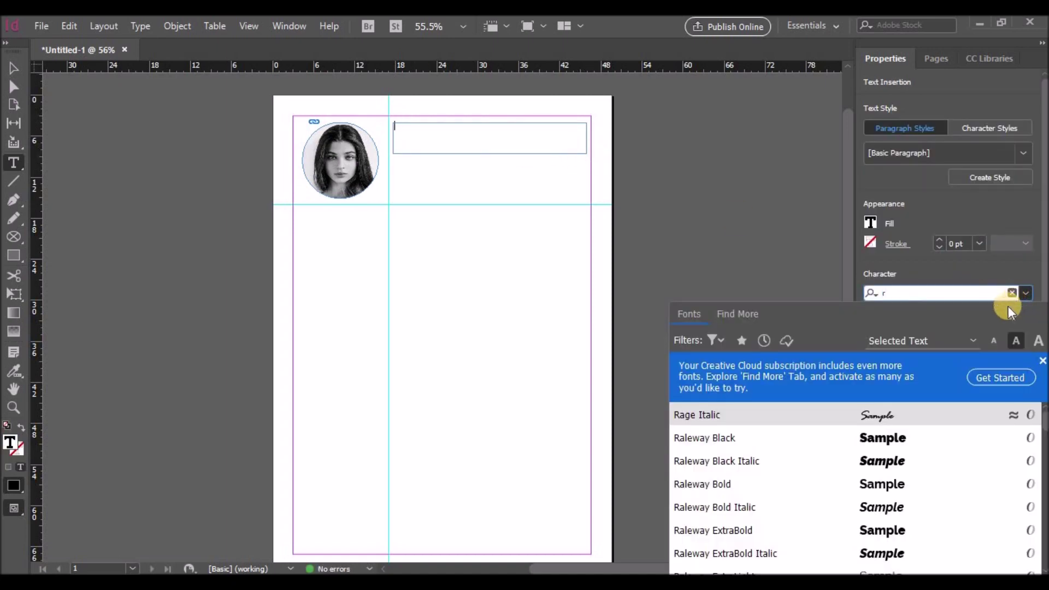
{"action": "scroll", "coordinate": [765, 507], "scroll_direction": "down", "scroll_amount": 4}
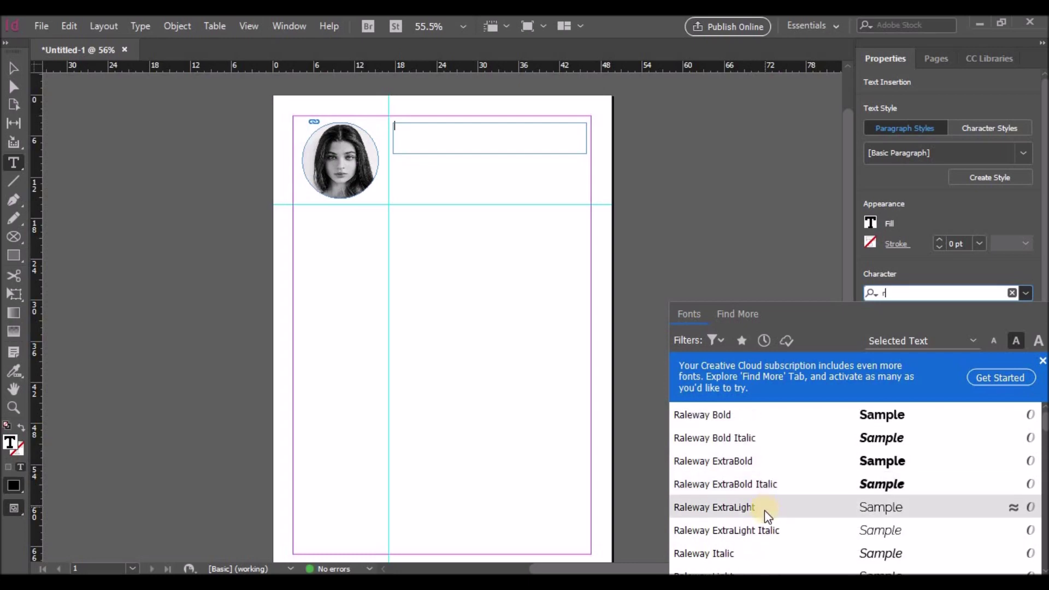
{"action": "left_click", "coordinate": [732, 554]}
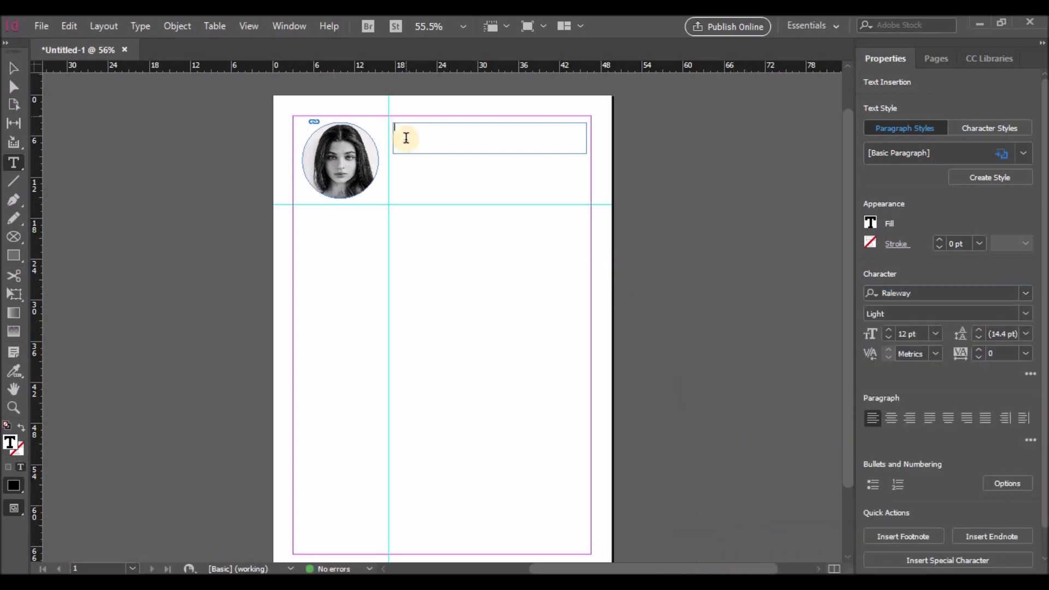
{"action": "left_click", "coordinate": [935, 334]}
{"action": "left_click", "coordinate": [932, 290]}
{"action": "left_click", "coordinate": [935, 333]}
{"action": "left_click", "coordinate": [931, 270]}
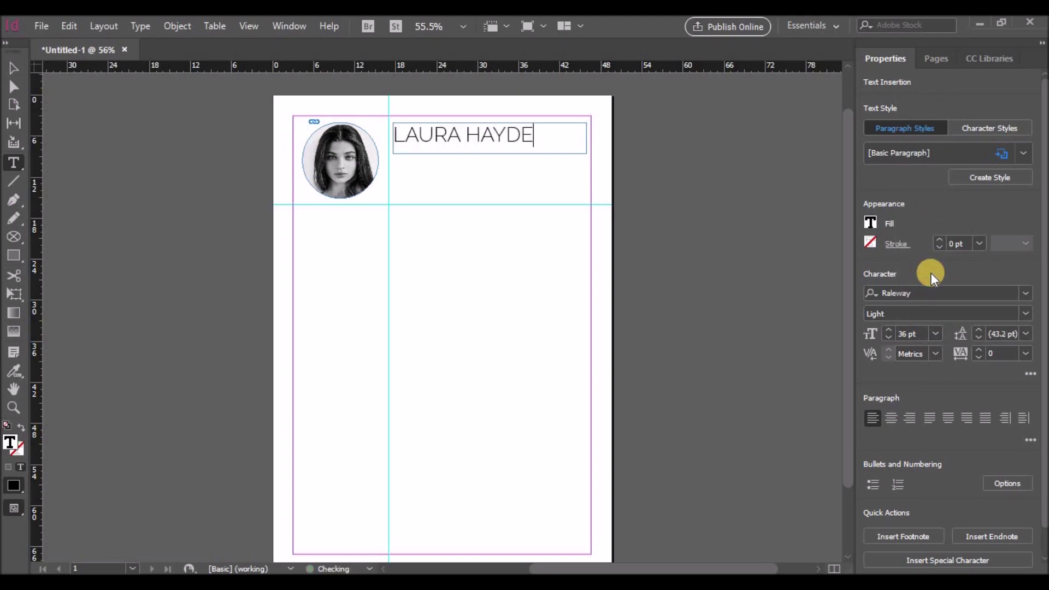
Step: Make the surname Medium weight
{"action": "double_click", "coordinate": [534, 138]}
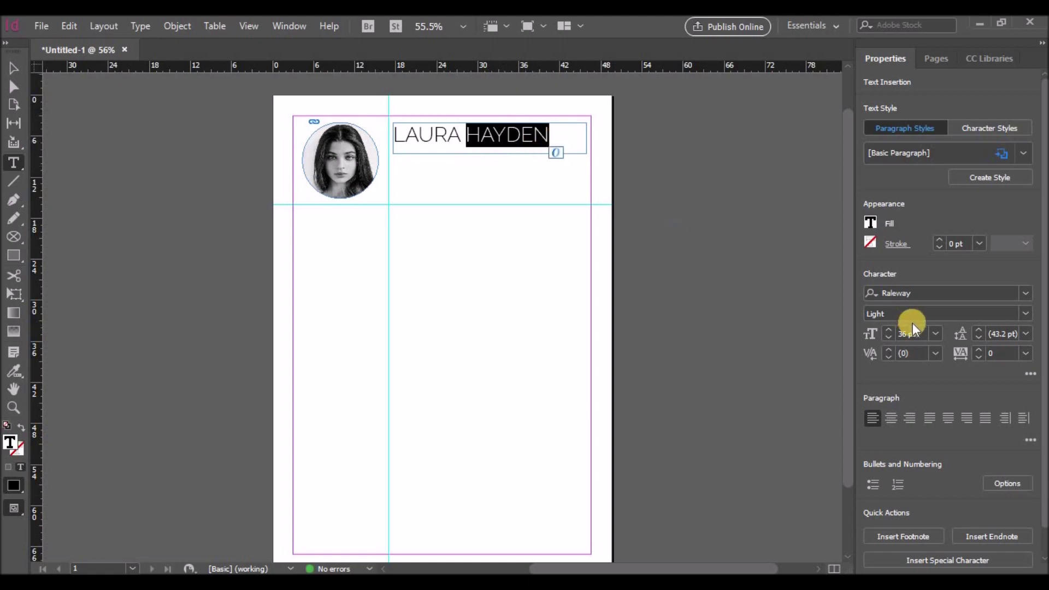
{"action": "left_click", "coordinate": [1026, 313]}
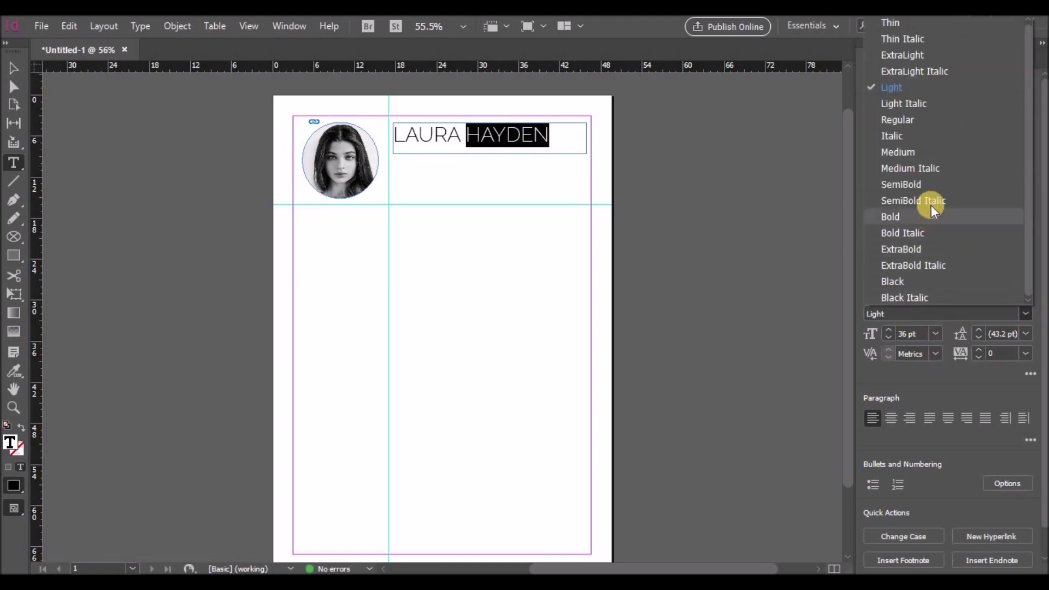
{"action": "left_click", "coordinate": [930, 184]}
{"action": "left_click", "coordinate": [1026, 313]}
{"action": "left_click", "coordinate": [902, 138]}
{"action": "left_click", "coordinate": [551, 142]}
Step: Adjust the name frame's left edge and set the name's tracking to 50
{"action": "left_click", "coordinate": [466, 141]}
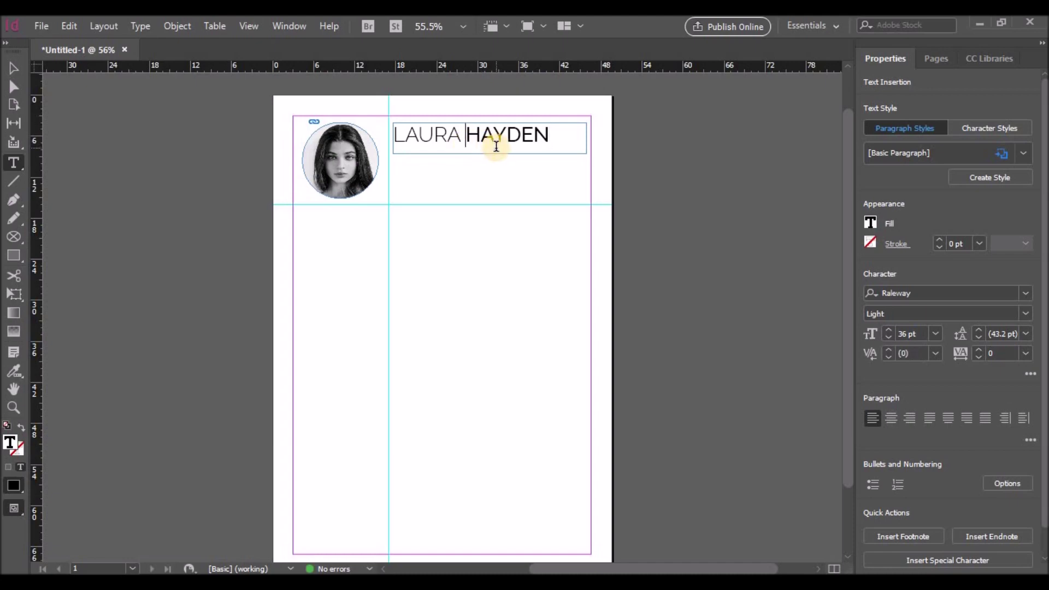
{"action": "left_click_drag", "start_coordinate": [554, 139], "coordinate": [399, 137]}
{"action": "left_click", "coordinate": [13, 68]}
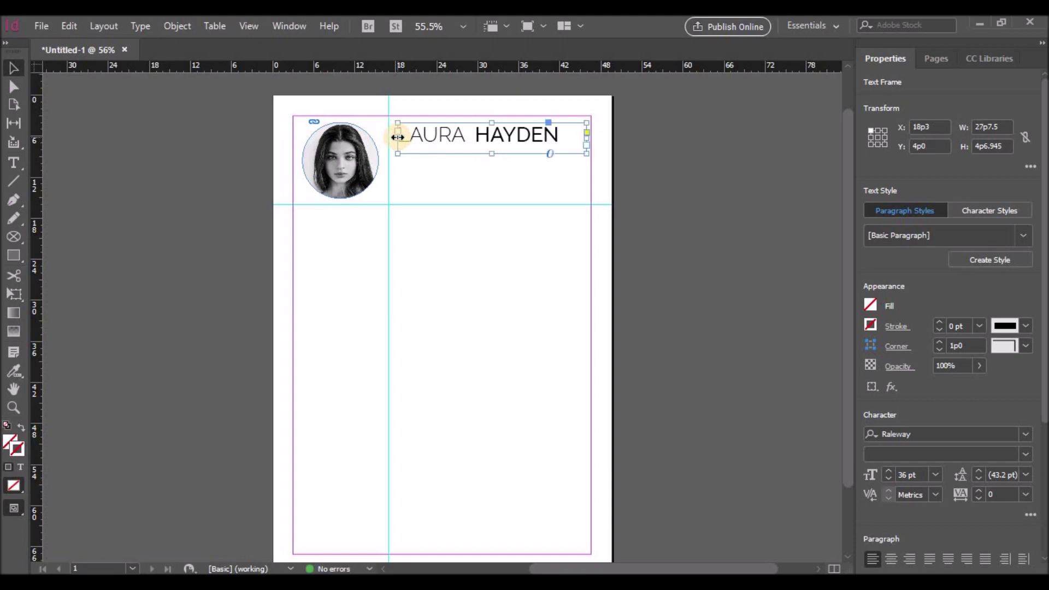
{"action": "left_click_drag", "start_coordinate": [398, 137], "coordinate": [569, 137]}
{"action": "double_click", "coordinate": [411, 137]}
{"action": "left_click", "coordinate": [1025, 354]}
{"action": "left_click", "coordinate": [1019, 273]}
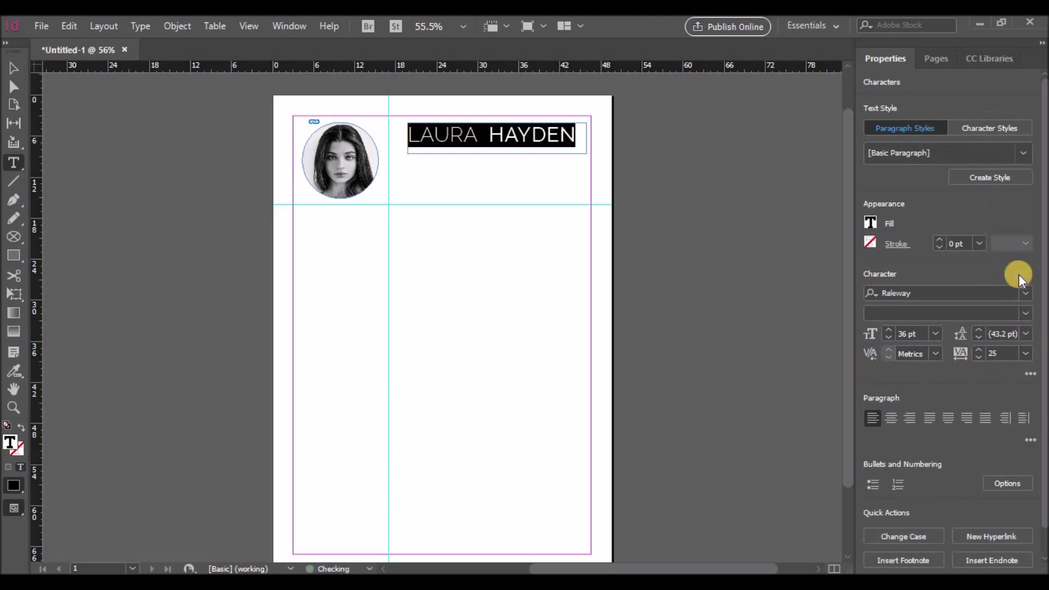
{"action": "left_click", "coordinate": [1025, 355]}
{"action": "left_click", "coordinate": [1014, 287]}
{"action": "left_click", "coordinate": [474, 151]}
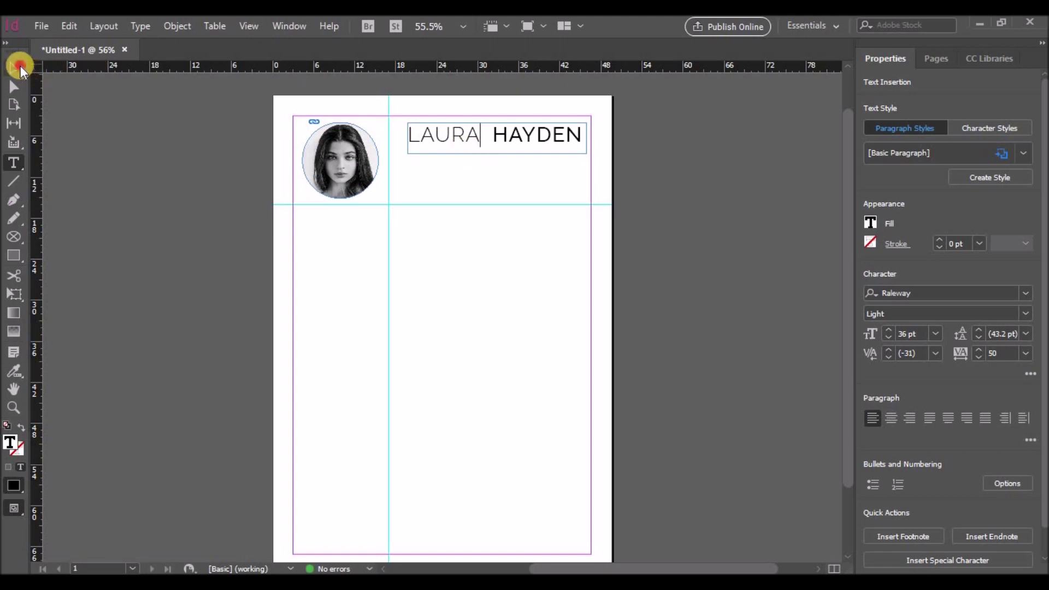
Step: Nudge the name frame into place and draw a new text frame beneath it
{"action": "left_click", "coordinate": [14, 67]}
{"action": "left_click_drag", "start_coordinate": [497, 147], "coordinate": [495, 141]}
{"action": "left_click", "coordinate": [13, 162]}
{"action": "left_click_drag", "start_coordinate": [408, 155], "coordinate": [517, 166]}
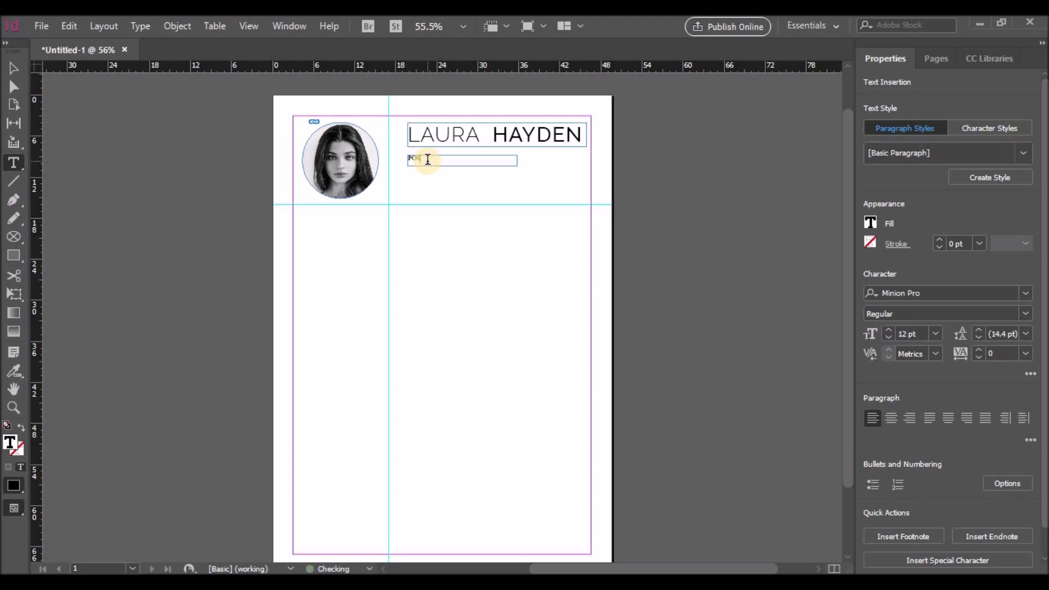
Step: Zoom in and set the POSITION TITLE line to Raleway Regular
{"action": "key", "text": "ctrl+equal"}
{"action": "key", "text": "ctrl+equal"}
{"action": "key", "text": "ctrl+equal"}
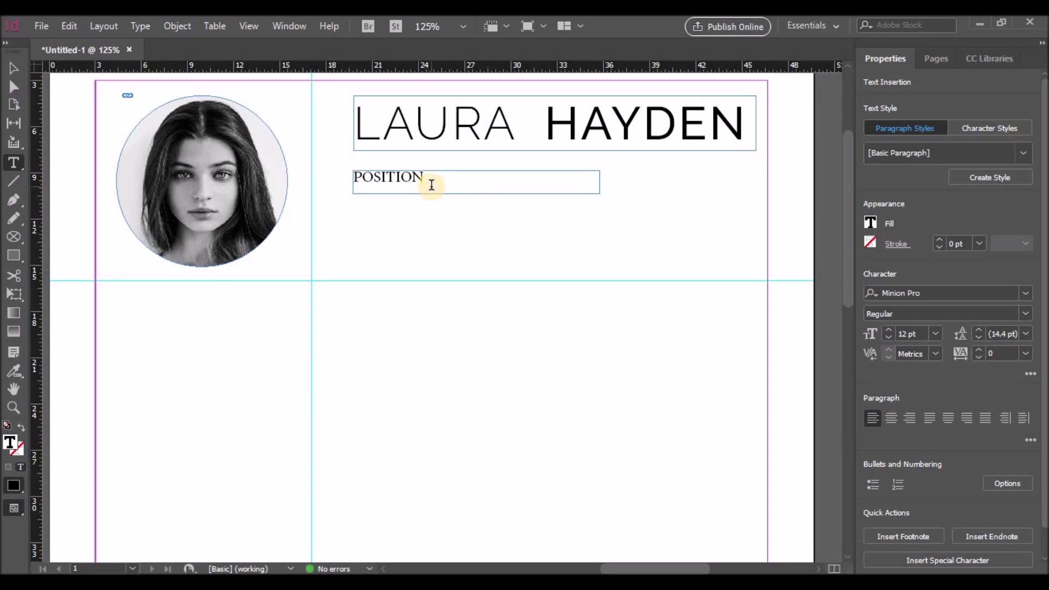
{"action": "type", "text": "E"}
{"action": "left_click_drag", "start_coordinate": [474, 180], "coordinate": [333, 175]}
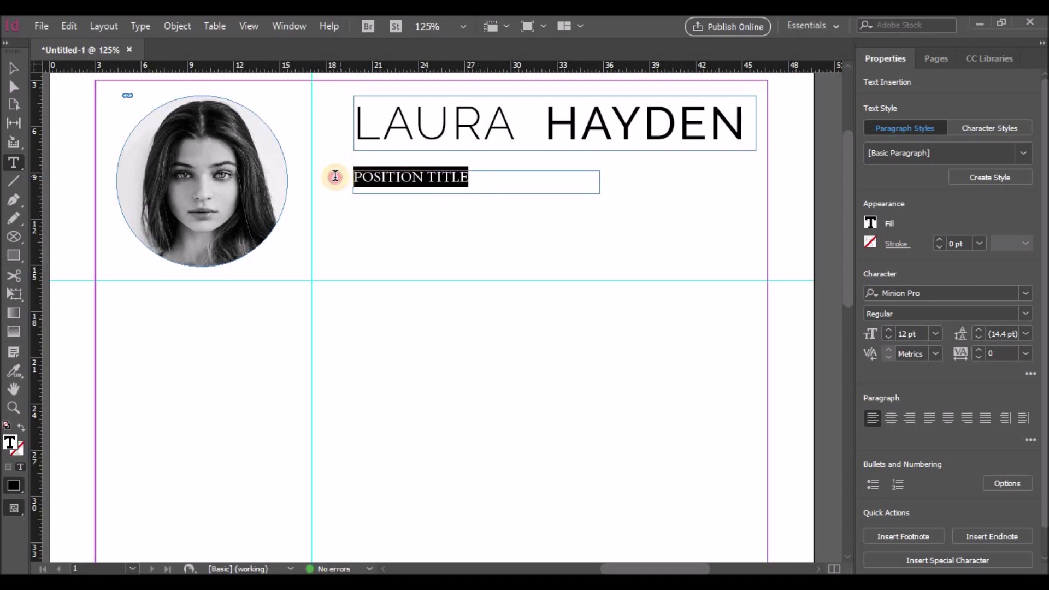
{"action": "left_click", "coordinate": [983, 300]}
{"action": "type", "text": "r"}
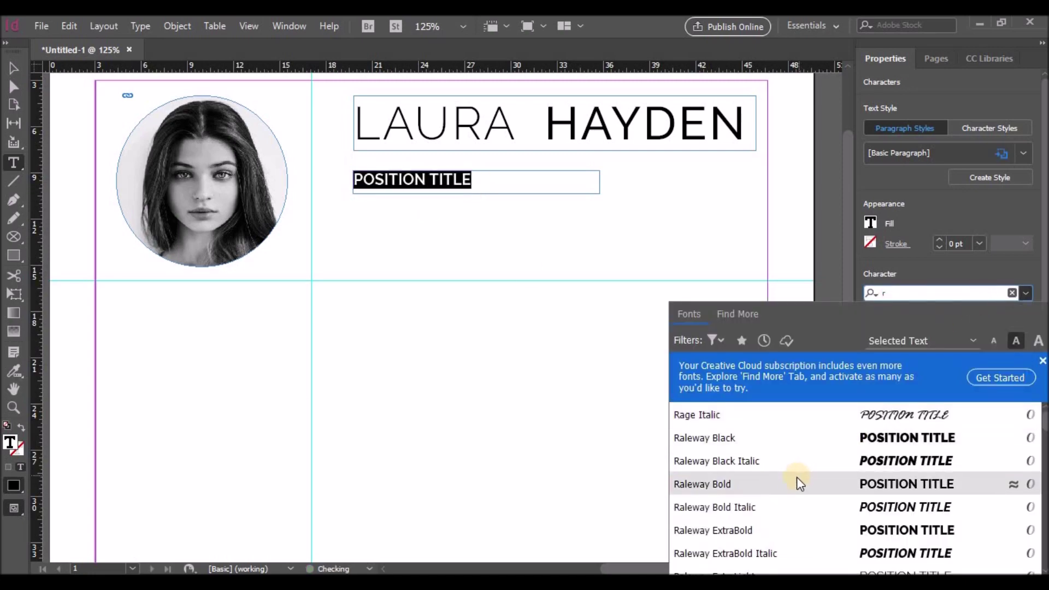
{"action": "scroll", "coordinate": [793, 481], "scroll_direction": "down", "scroll_amount": 5}
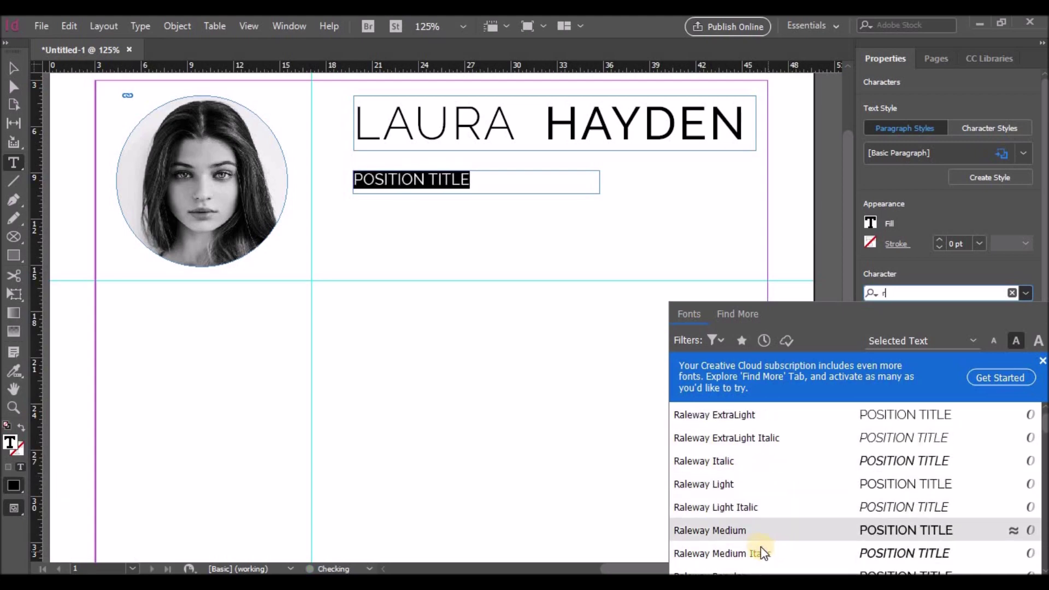
{"action": "scroll", "coordinate": [752, 533], "scroll_direction": "down", "scroll_amount": 1}
{"action": "left_click", "coordinate": [743, 555]}
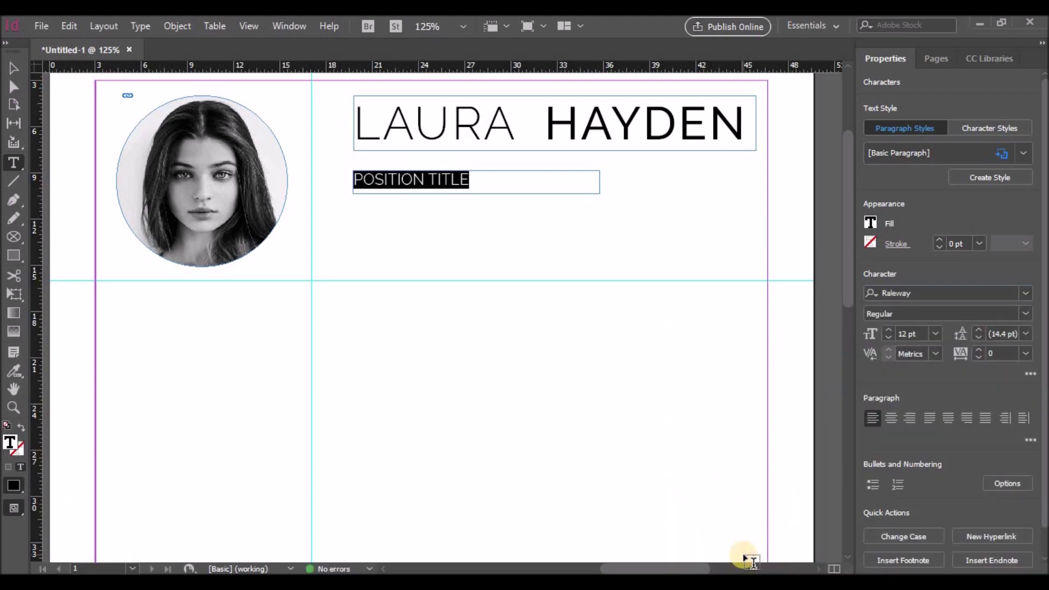
Step: Set the POSITION TITLE tracking to 200
{"action": "left_click", "coordinate": [1025, 353]}
{"action": "left_click", "coordinate": [1015, 310]}
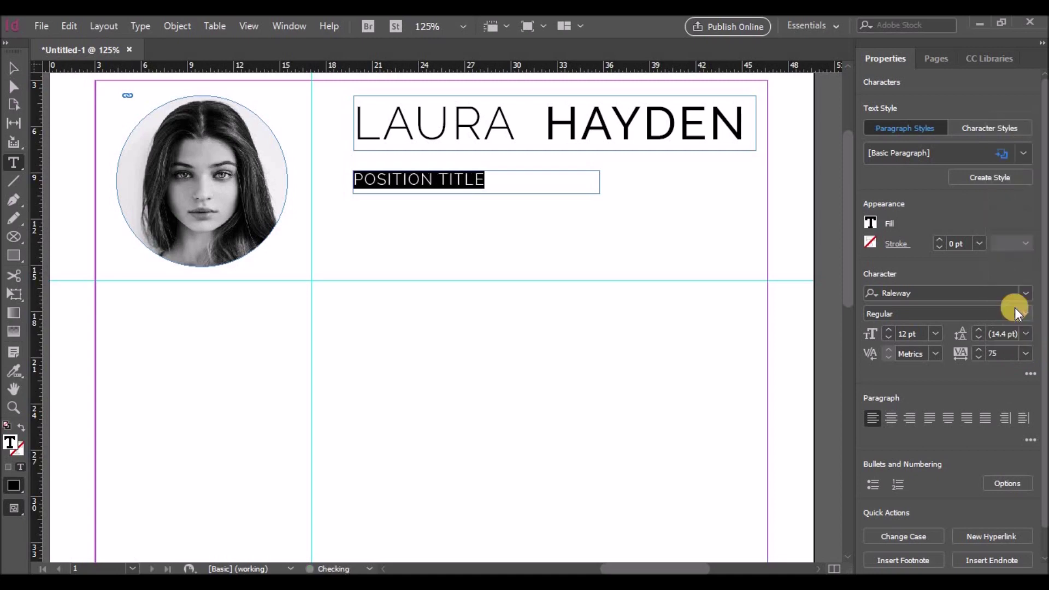
{"action": "left_click", "coordinate": [1026, 354]}
{"action": "left_click", "coordinate": [1008, 325]}
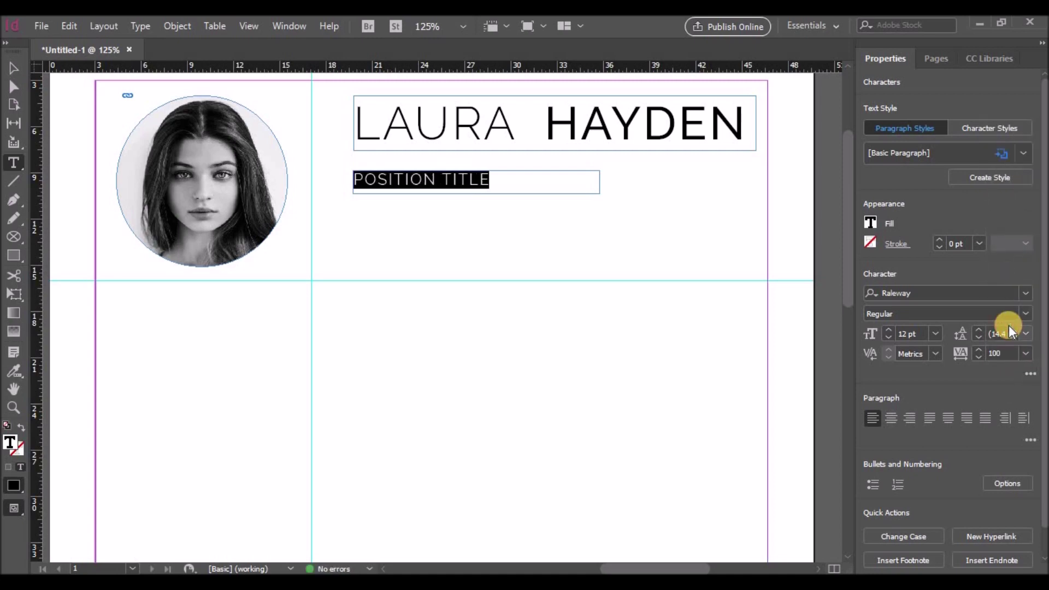
{"action": "left_click", "coordinate": [1026, 354]}
{"action": "left_click", "coordinate": [1015, 342]}
Step: Make POSITION TITLE 11 pt and trim its frame to the single text line
{"action": "left_click", "coordinate": [468, 182]}
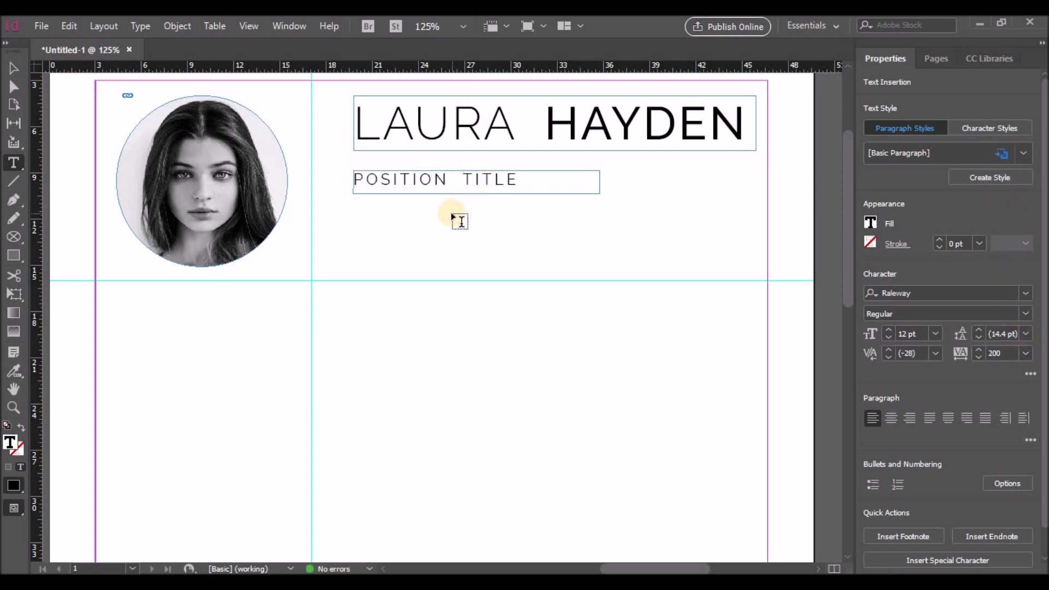
{"action": "triple_click", "coordinate": [510, 179]}
{"action": "left_click", "coordinate": [935, 334]}
{"action": "left_click", "coordinate": [924, 173]}
{"action": "left_click", "coordinate": [13, 68]}
{"action": "left_click_drag", "start_coordinate": [476, 194], "coordinate": [476, 187]}
{"action": "left_click", "coordinate": [473, 204]}
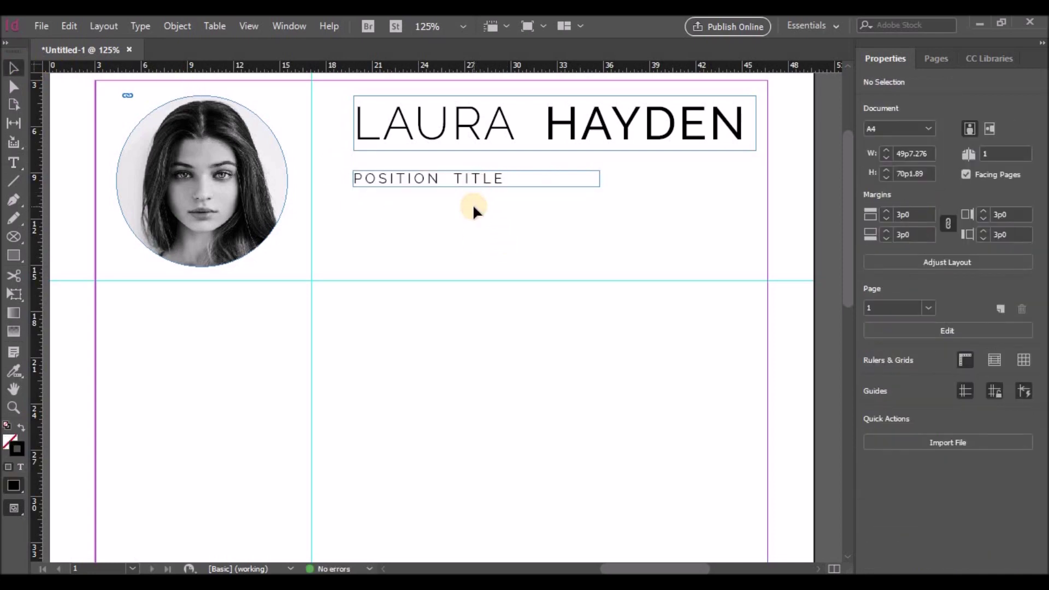
{"action": "left_click", "coordinate": [15, 163]}
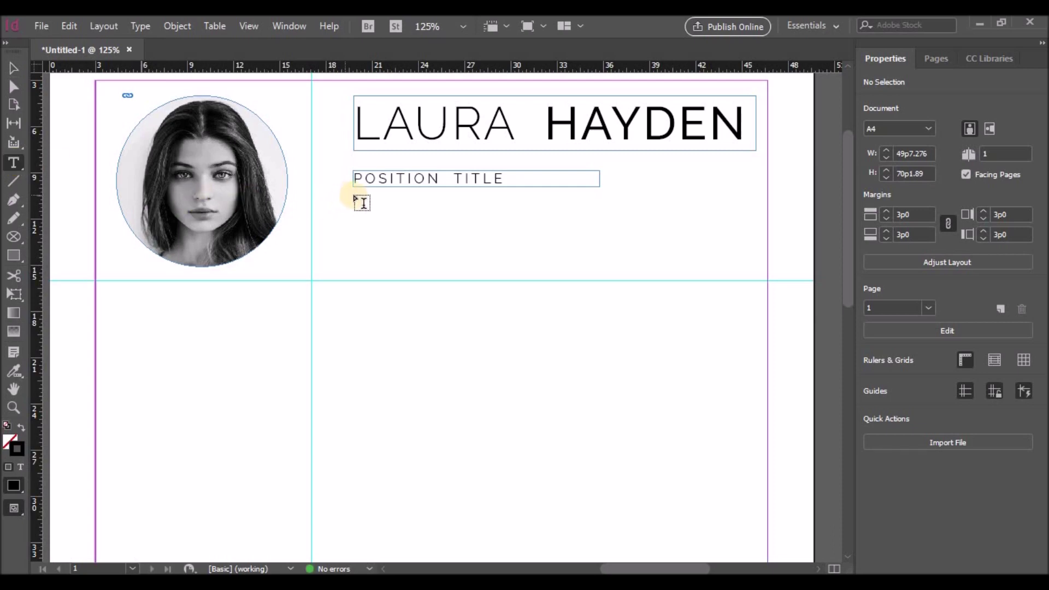
Step: Draw a text frame below POSITION TITLE and fill it with placeholder text
{"action": "left_click_drag", "start_coordinate": [354, 196], "coordinate": [756, 273]}
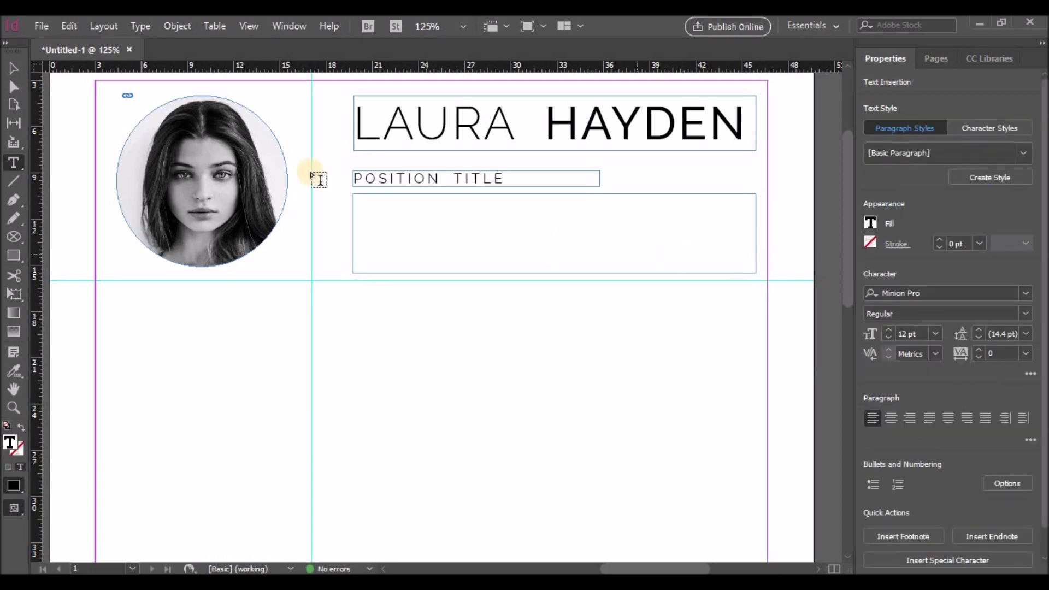
{"action": "left_click", "coordinate": [74, 28]}
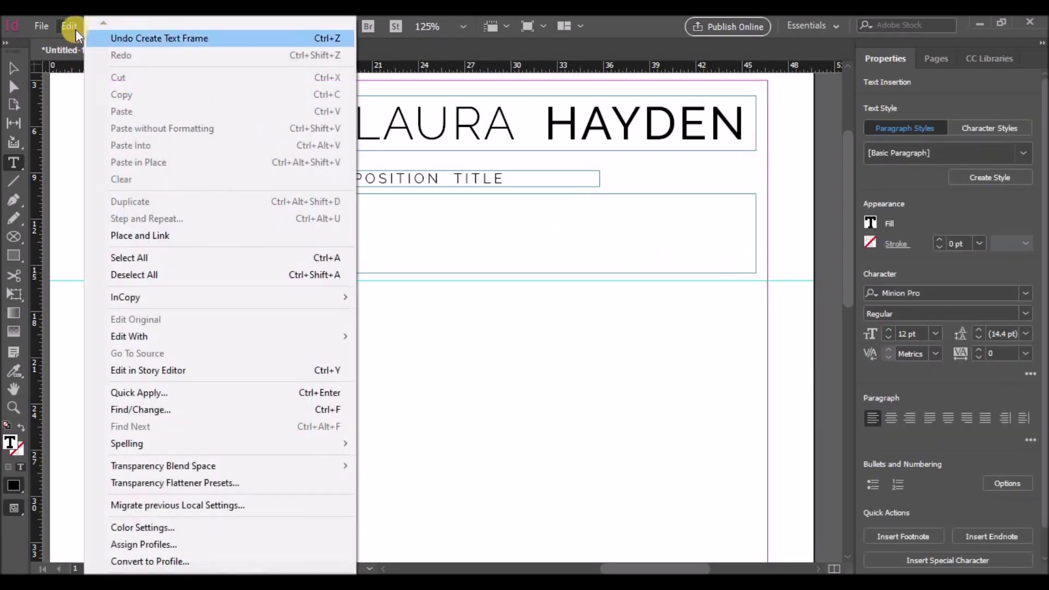
{"action": "left_click", "coordinate": [106, 27]}
{"action": "left_click", "coordinate": [146, 27]}
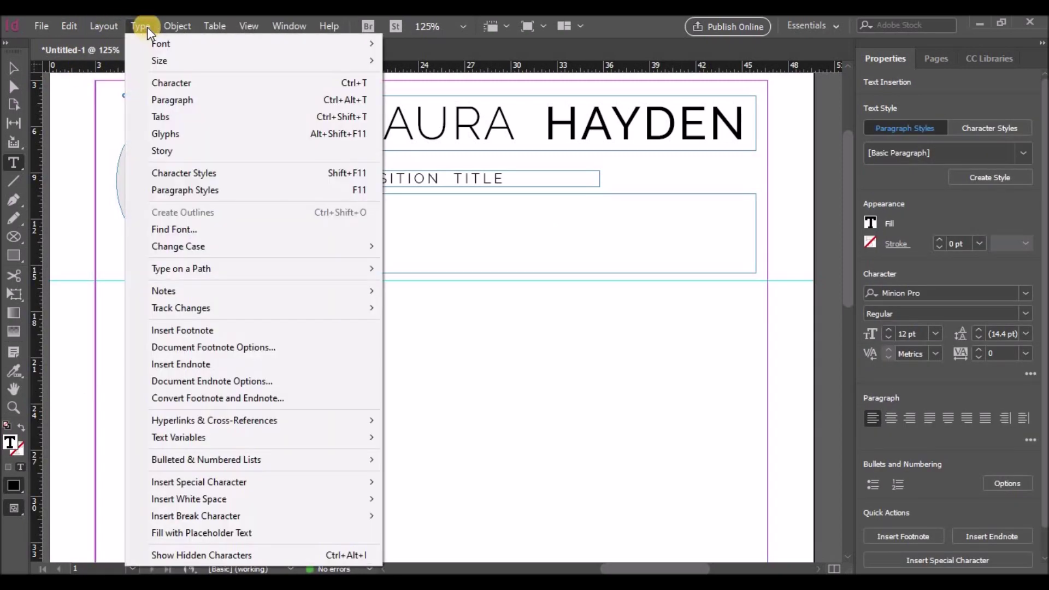
{"action": "left_click", "coordinate": [211, 530]}
Step: Set the placeholder text to Raleway Regular 9 pt
{"action": "left_click_drag", "start_coordinate": [644, 282], "coordinate": [356, 200]}
{"action": "left_click", "coordinate": [920, 312]}
{"action": "left_click", "coordinate": [924, 293]}
{"action": "type", "text": "r"}
{"action": "key", "text": "Down"}
{"action": "key", "text": "Down"}
{"action": "key", "text": "Down"}
{"action": "key", "text": "Down"}
{"action": "key", "text": "Down"}
{"action": "key", "text": "Down"}
{"action": "key", "text": "Down"}
{"action": "key", "text": "Down"}
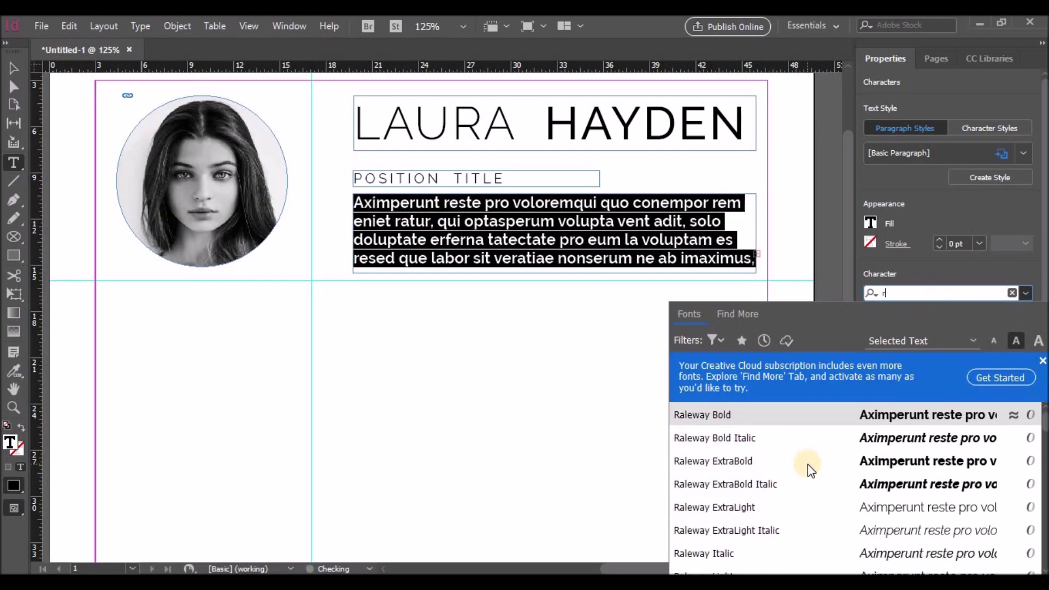
{"action": "left_click", "coordinate": [739, 529]}
{"action": "left_click", "coordinate": [940, 336]}
{"action": "left_click", "coordinate": [928, 154]}
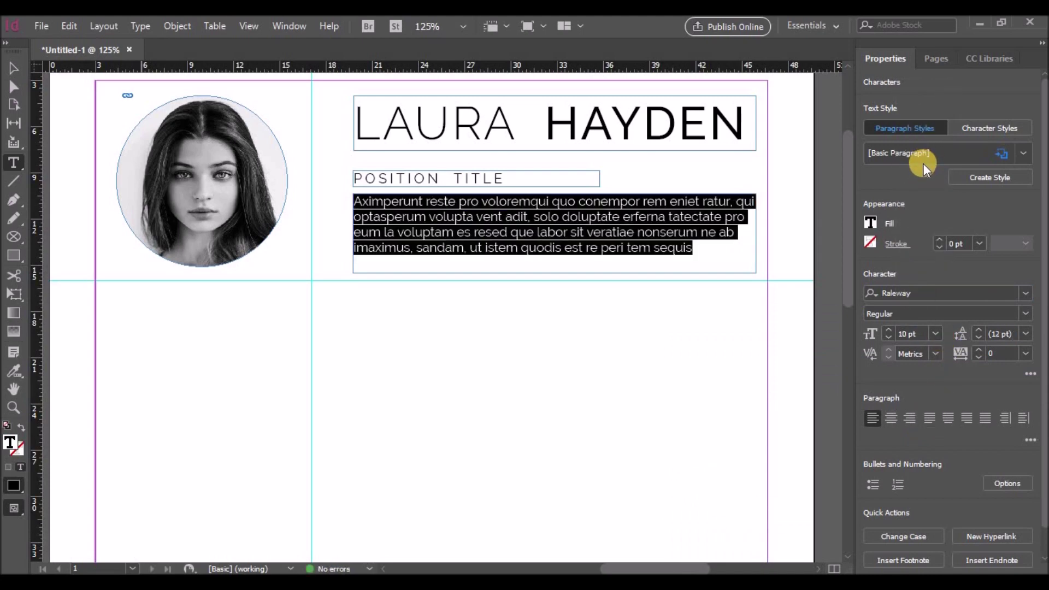
{"action": "left_click", "coordinate": [935, 333]}
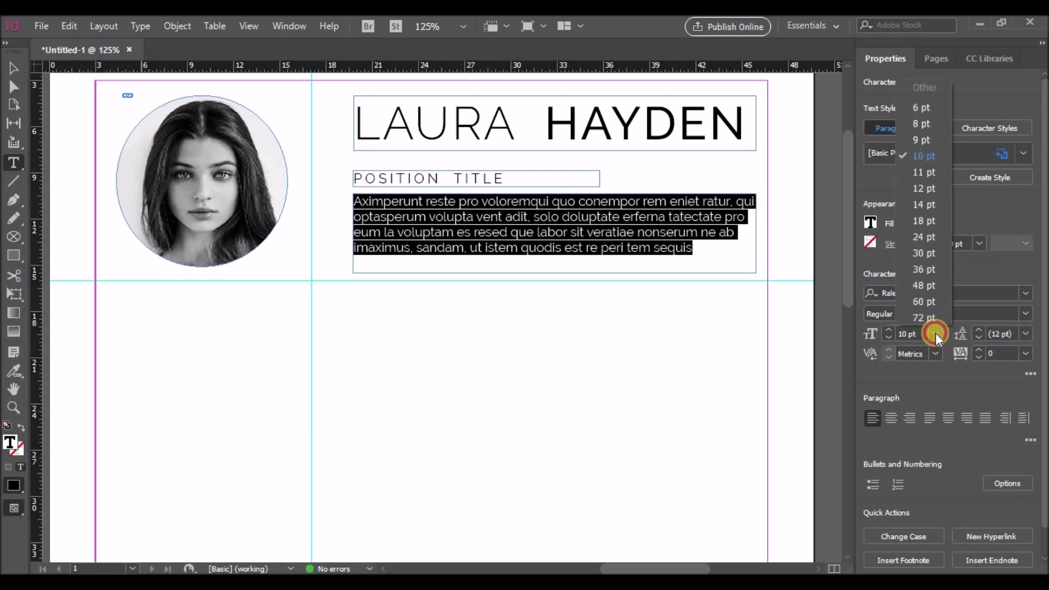
{"action": "left_click", "coordinate": [929, 135]}
{"action": "left_click", "coordinate": [598, 246]}
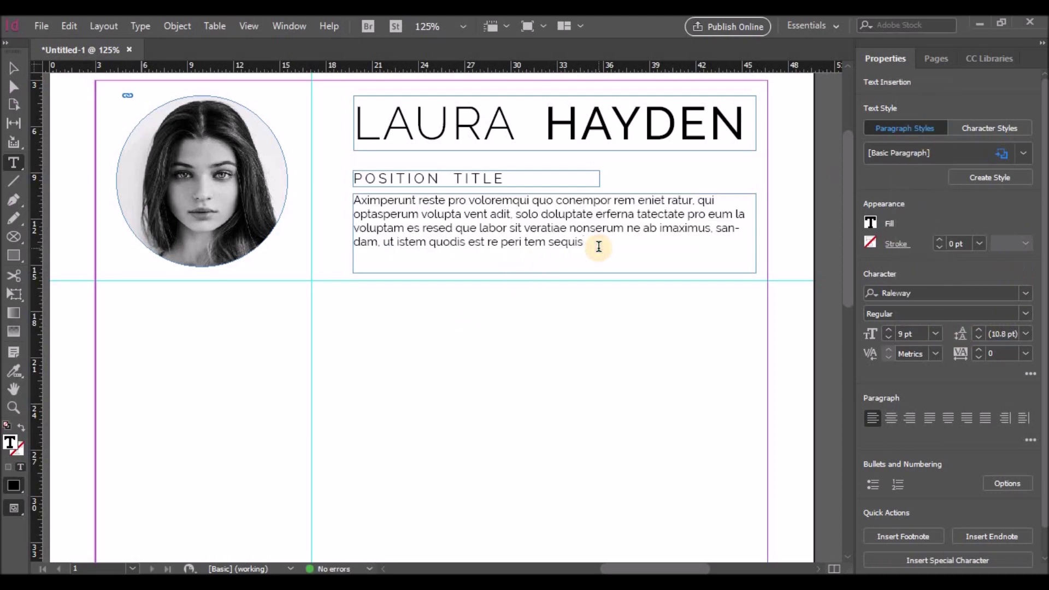
Step: Draw a horizontal line across the page below the header
{"action": "scroll", "coordinate": [446, 323], "scroll_direction": "down", "scroll_amount": 1}
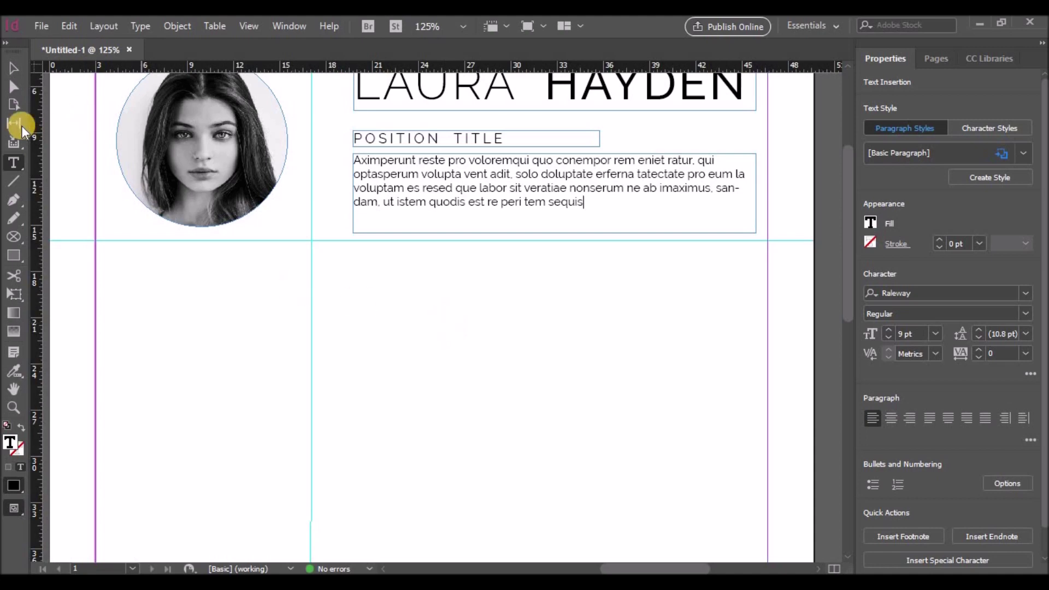
{"action": "left_click", "coordinate": [15, 185]}
{"action": "left_click_drag", "start_coordinate": [96, 242], "coordinate": [767, 242]}
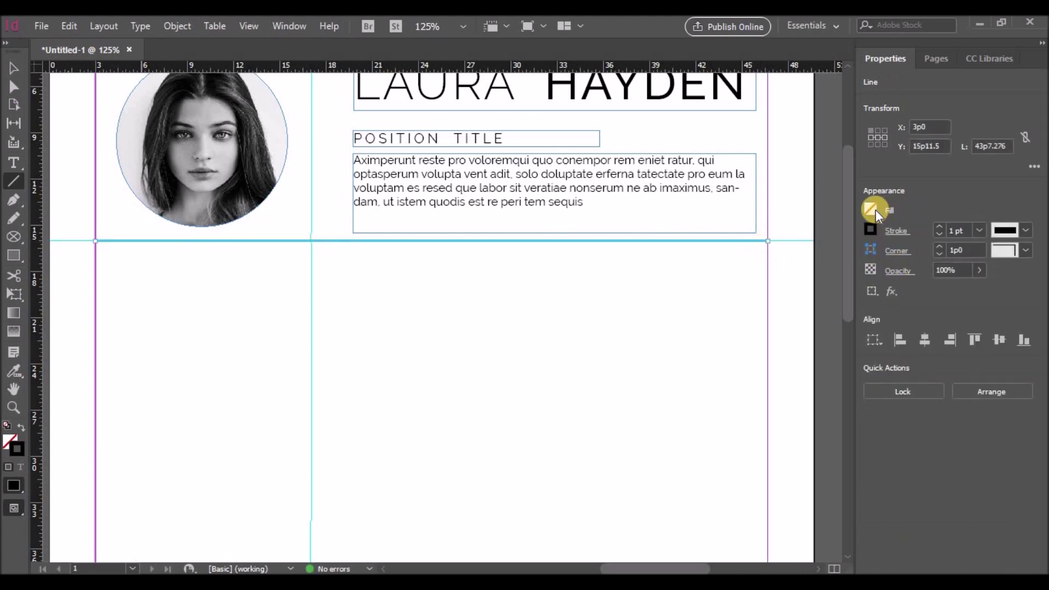
{"action": "left_click", "coordinate": [872, 230]}
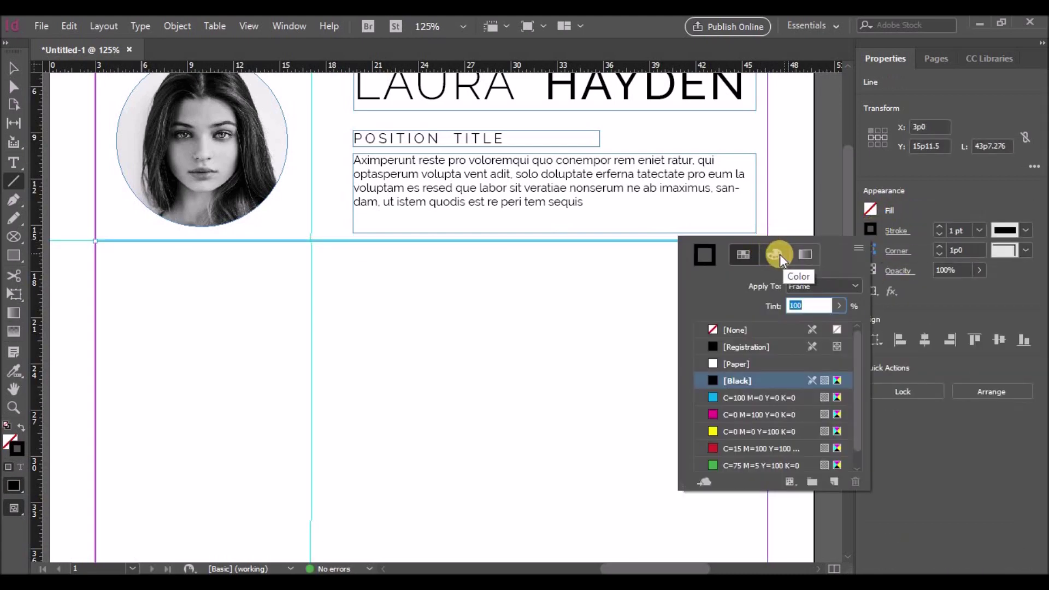
Step: Set the horizontal rule's stroke Tint slider to 85% Black
{"action": "left_click", "coordinate": [778, 254]}
{"action": "left_click_drag", "start_coordinate": [811, 318], "coordinate": [789, 322]}
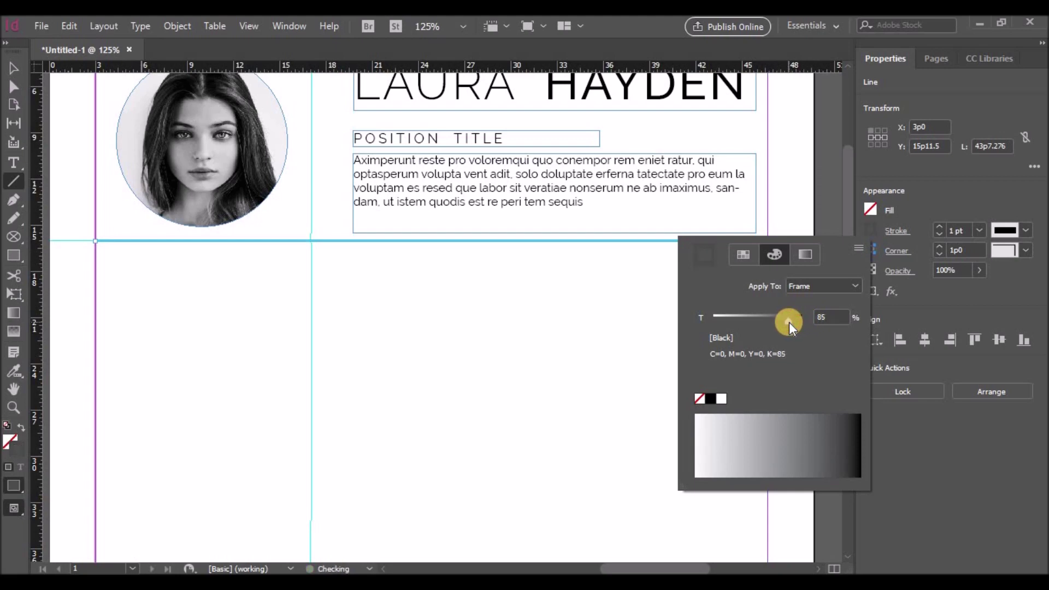
{"action": "left_click", "coordinate": [970, 431]}
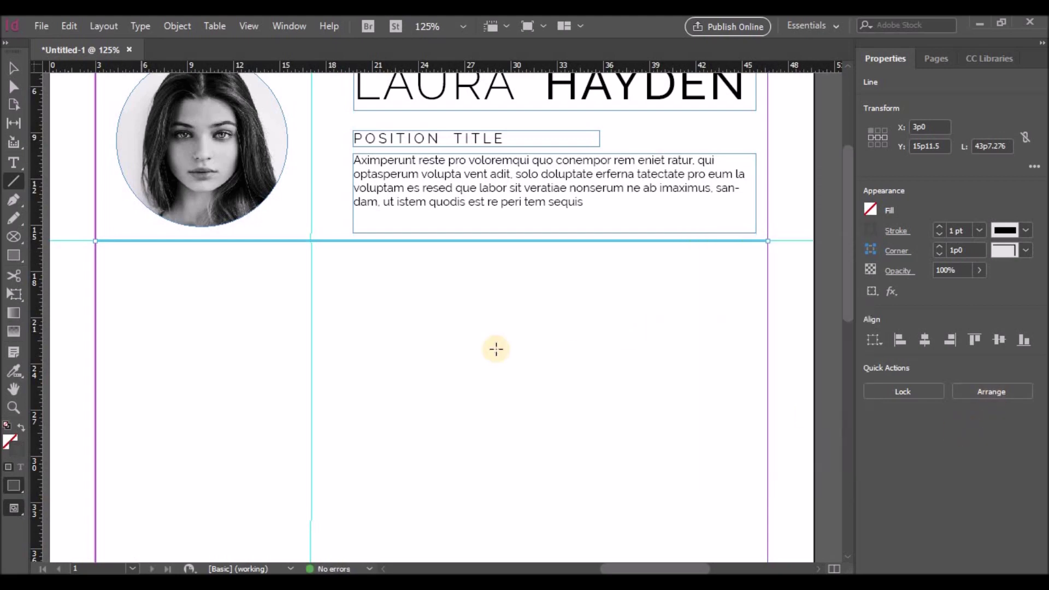
{"action": "right_click", "coordinate": [451, 339]}
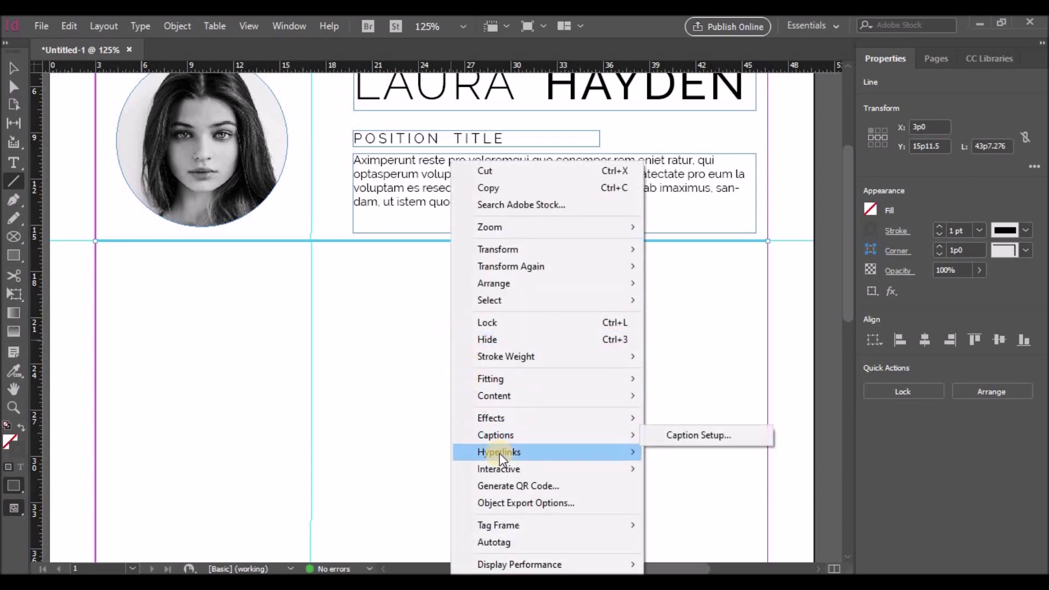
{"action": "left_click", "coordinate": [405, 386]}
{"action": "scroll", "coordinate": [408, 384], "scroll_direction": "down", "scroll_amount": 2}
{"action": "scroll", "coordinate": [408, 384], "scroll_direction": "down", "scroll_amount": 1}
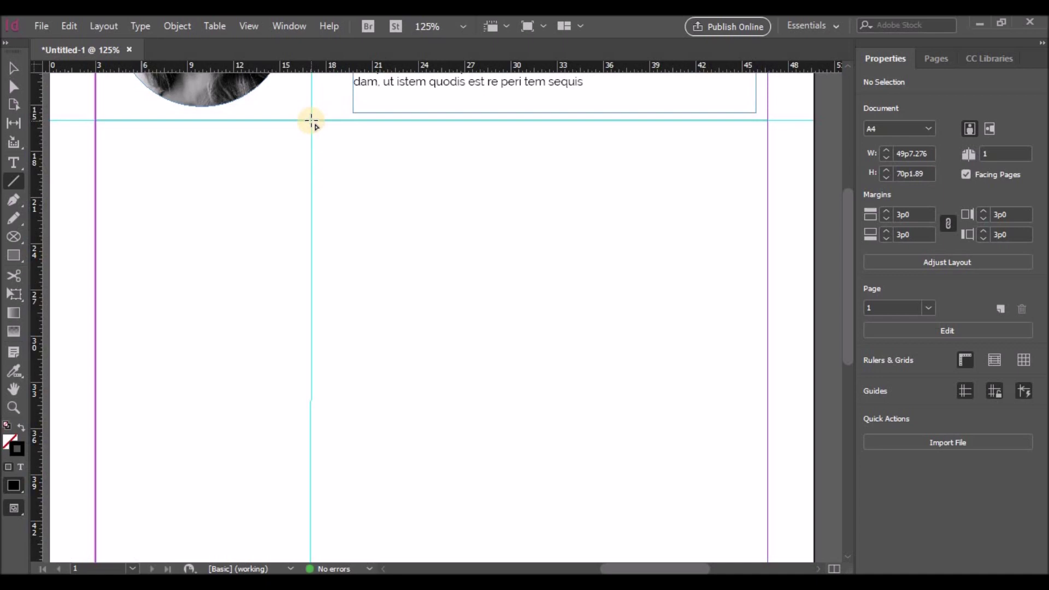
Step: Draw a 1 pt rule from the horizontal line to the bottom margin and tint it 85% Black
{"action": "mouse_move", "coordinate": [311, 120]}
{"action": "left_mouse_down"}
{"action": "mouse_move", "coordinate": [305, 550]}
{"action": "mouse_move", "coordinate": [310, 402]}
{"action": "left_mouse_up"}
{"action": "scroll", "coordinate": [414, 297], "scroll_direction": "up", "scroll_amount": 5}
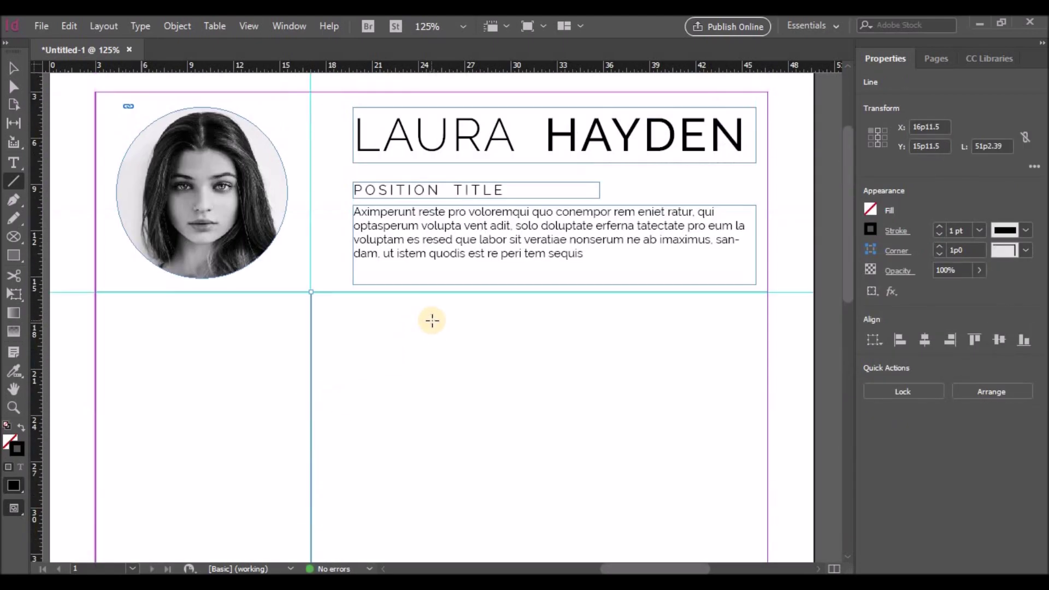
{"action": "scroll", "coordinate": [431, 319], "scroll_direction": "down", "scroll_amount": 1}
{"action": "left_click", "coordinate": [871, 231]}
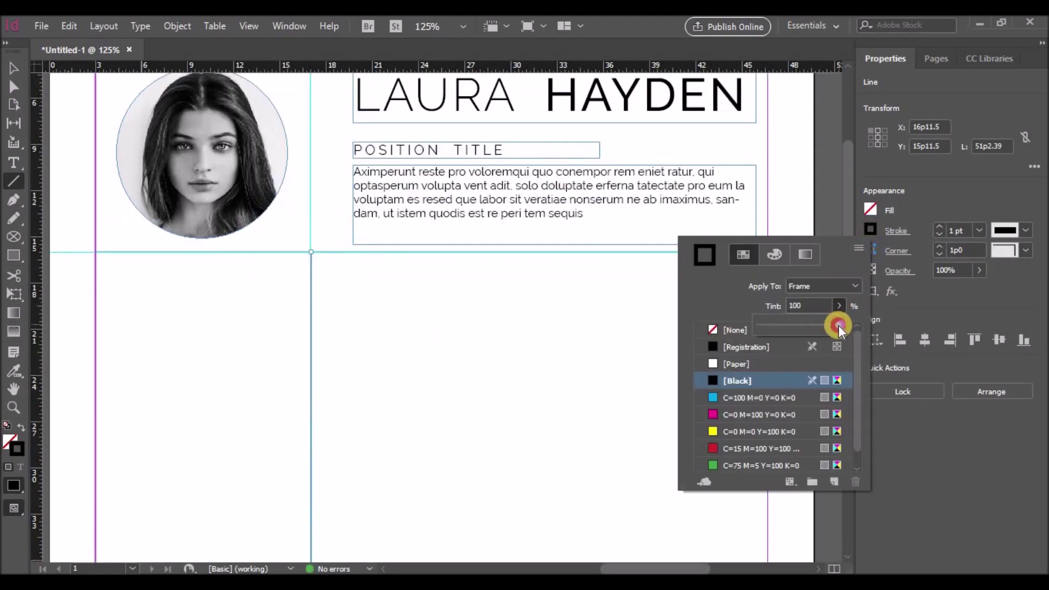
{"action": "left_click_drag", "start_coordinate": [839, 325], "coordinate": [826, 327]}
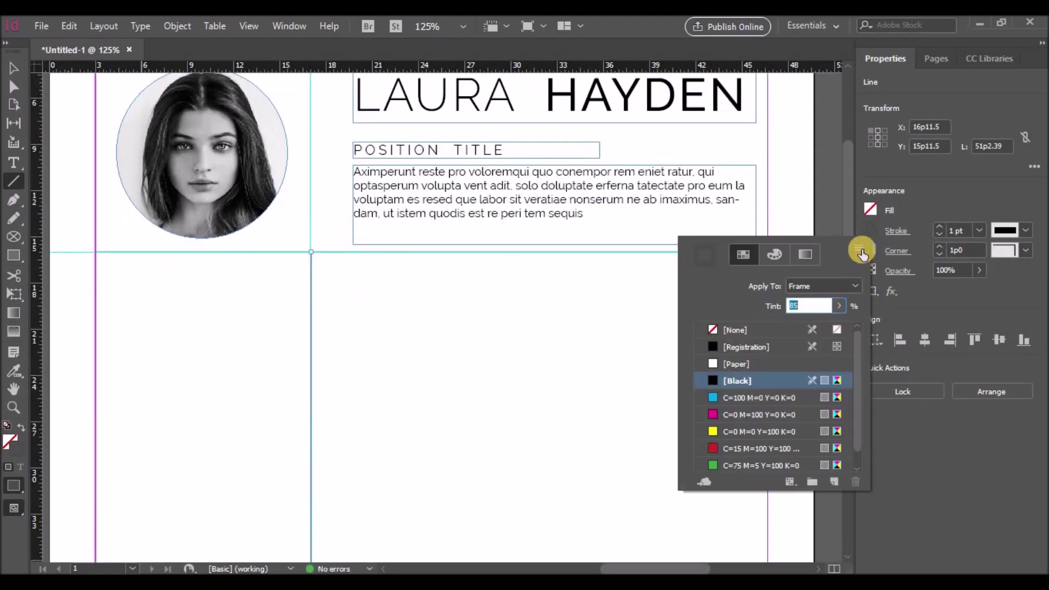
{"action": "right_click", "coordinate": [529, 298]}
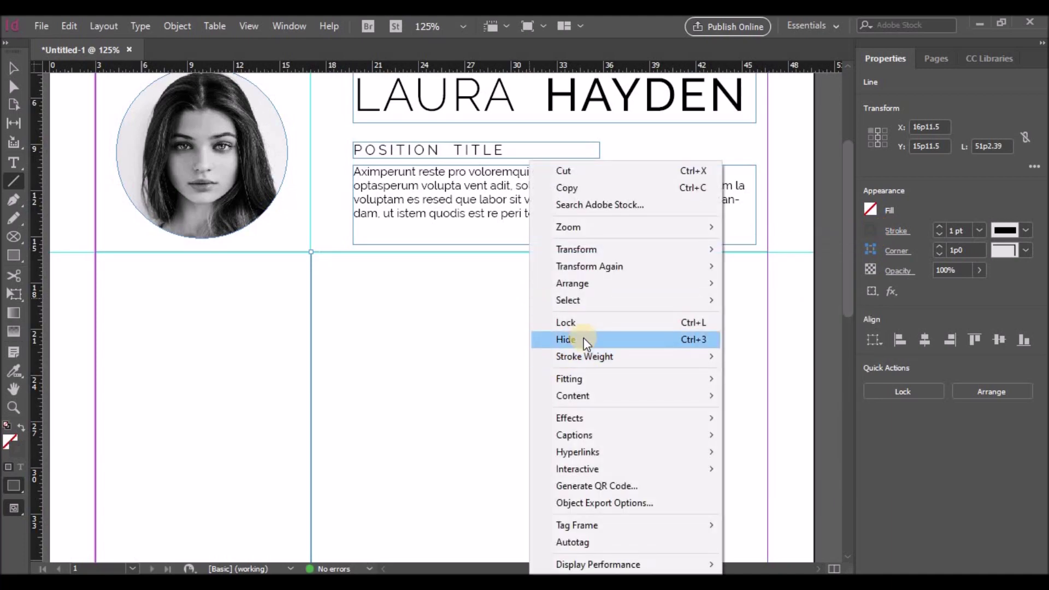
Step: Hide the rulers and then show them again from the canvas context menu
{"action": "left_click", "coordinate": [585, 341]}
{"action": "left_click", "coordinate": [13, 68]}
{"action": "right_click", "coordinate": [348, 298]}
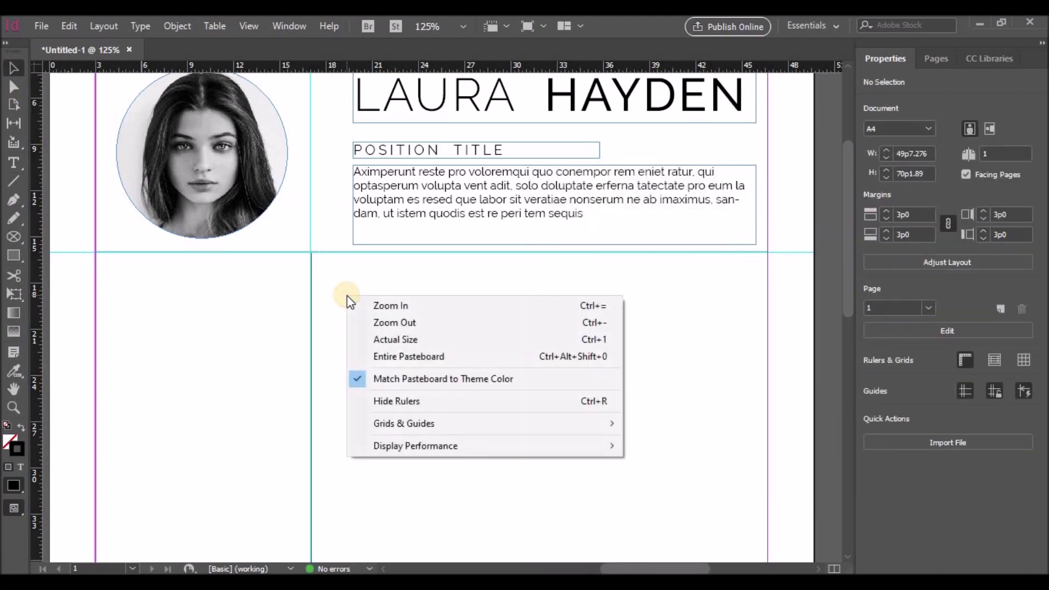
{"action": "left_click", "coordinate": [393, 399]}
{"action": "right_click", "coordinate": [393, 404]}
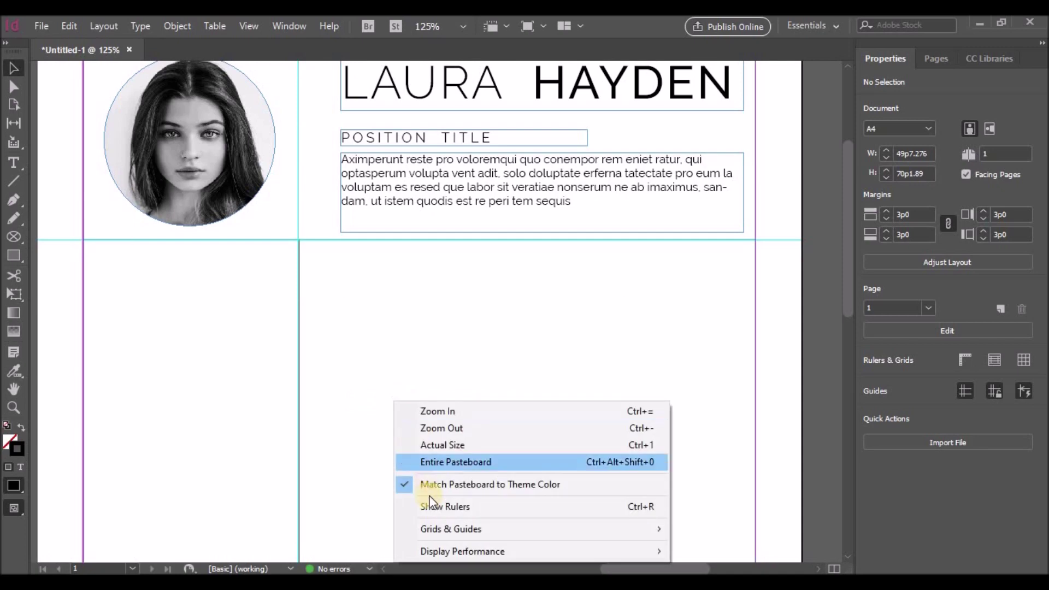
{"action": "left_click", "coordinate": [431, 507]}
Step: Hide guides and margin lines with Grids & Guides > Hide Guides
{"action": "right_click", "coordinate": [412, 362]}
{"action": "mouse_move", "coordinate": [469, 492]}
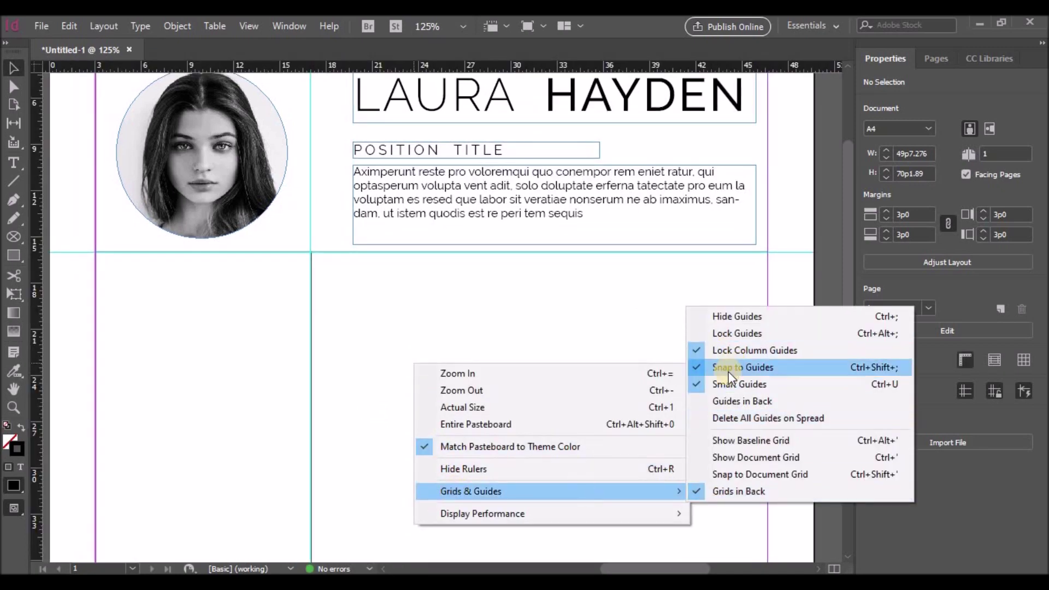
{"action": "left_click", "coordinate": [690, 317]}
{"action": "scroll", "coordinate": [496, 334], "scroll_direction": "up", "scroll_amount": 1}
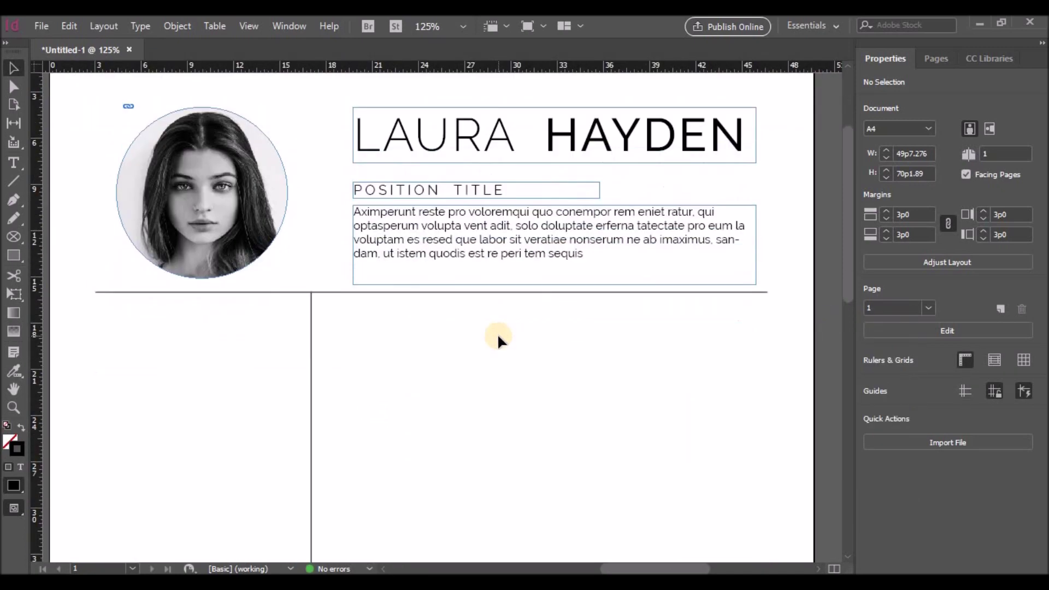
{"action": "scroll", "coordinate": [497, 333], "scroll_direction": "down", "scroll_amount": 10}
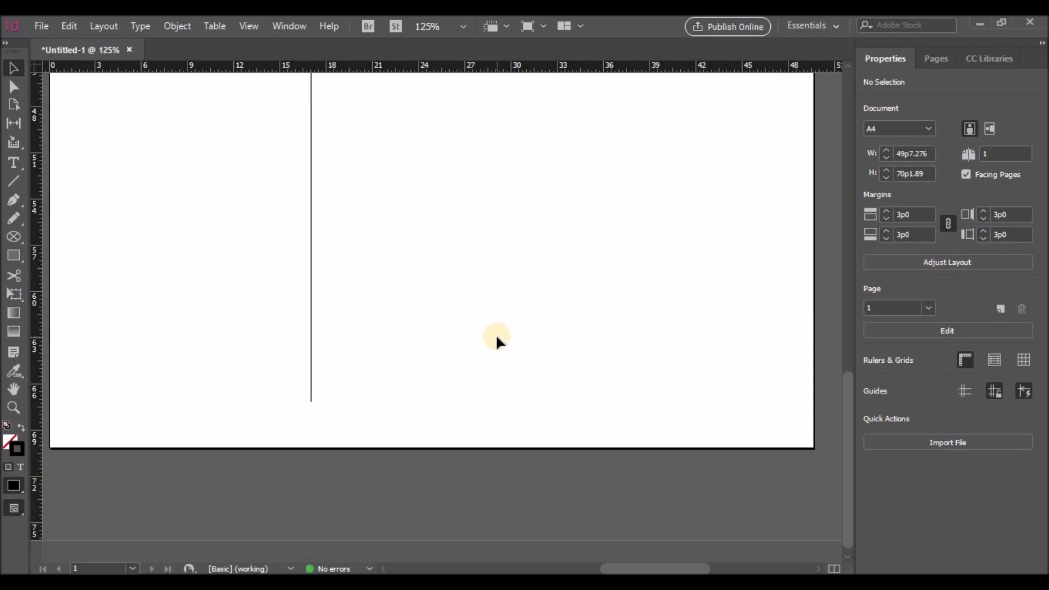
{"action": "scroll", "coordinate": [569, 330], "scroll_direction": "up", "scroll_amount": 10}
{"action": "scroll", "coordinate": [566, 330], "scroll_direction": "up", "scroll_amount": 4}
{"action": "scroll", "coordinate": [567, 330], "scroll_direction": "down", "scroll_amount": 3}
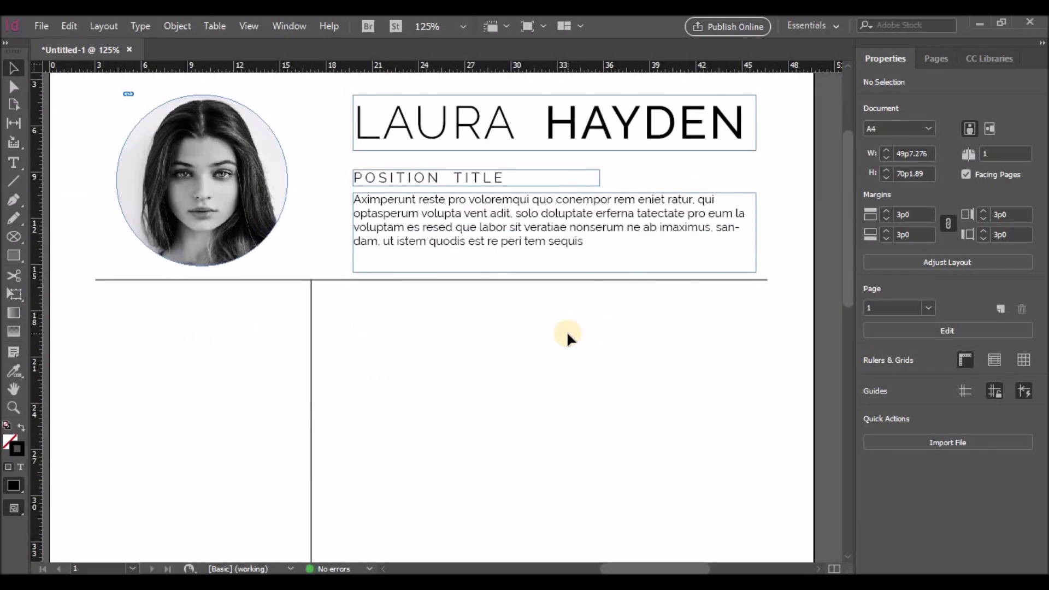
Step: Set the horizontal divider line's stroke weight to 1 pt
{"action": "left_click", "coordinate": [336, 281]}
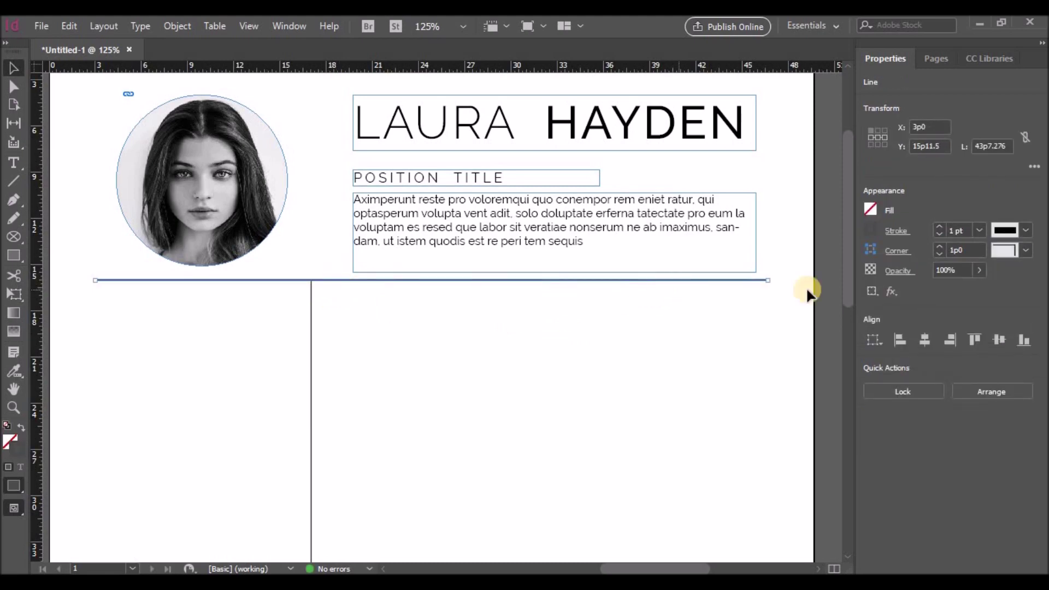
{"action": "left_click", "coordinate": [938, 231]}
{"action": "left_click", "coordinate": [374, 284]}
{"action": "left_click", "coordinate": [372, 278]}
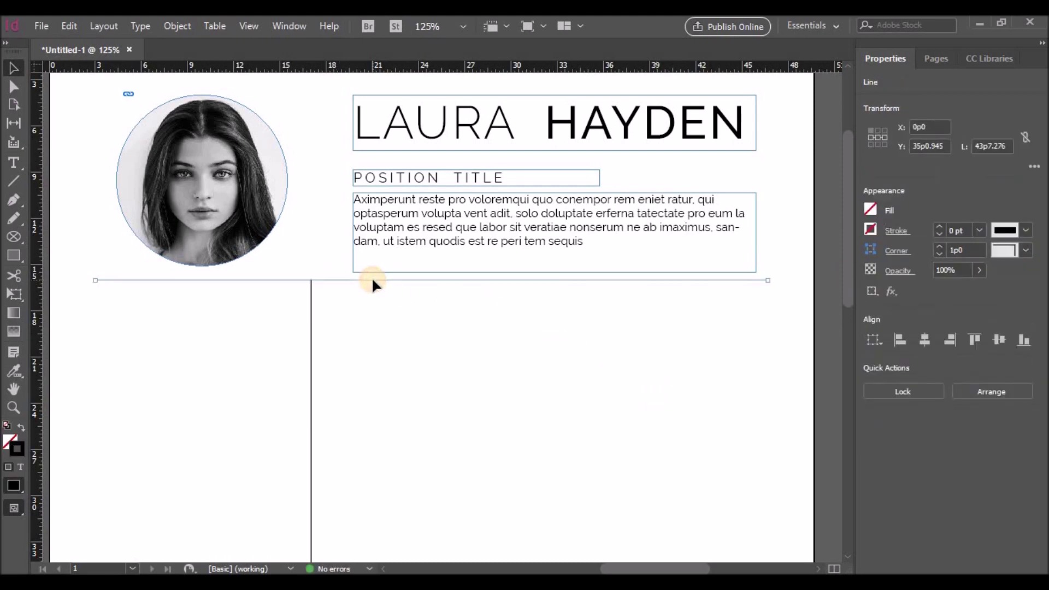
{"action": "double_click", "coordinate": [949, 232]}
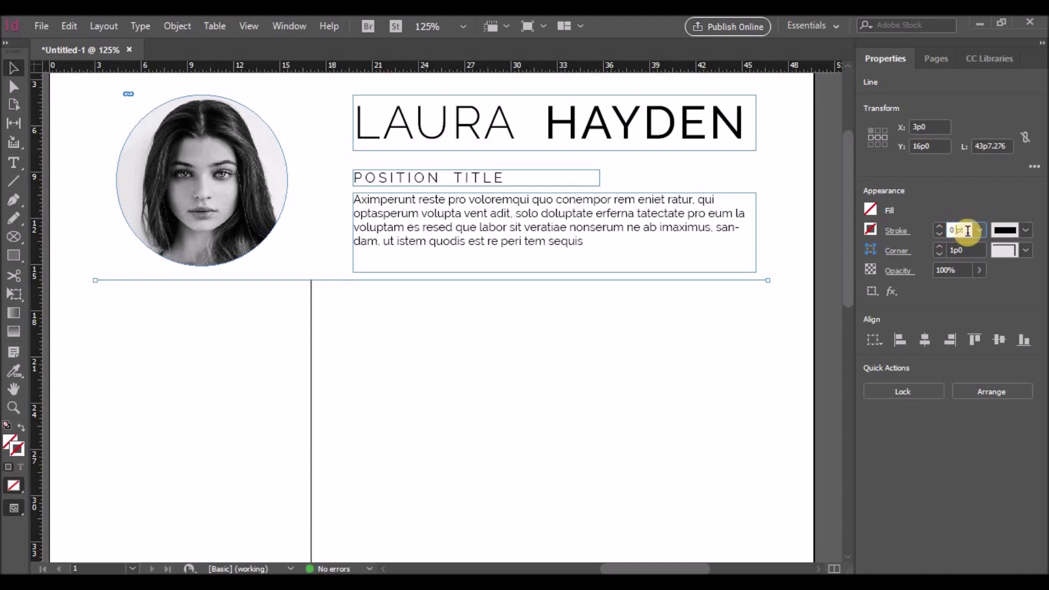
{"action": "type", "text": "1"}
{"action": "key", "text": "Return"}
Step: Try a Thin - Thin double stroke on the horizontal rule, then revert it to Solid
{"action": "left_click", "coordinate": [1026, 230]}
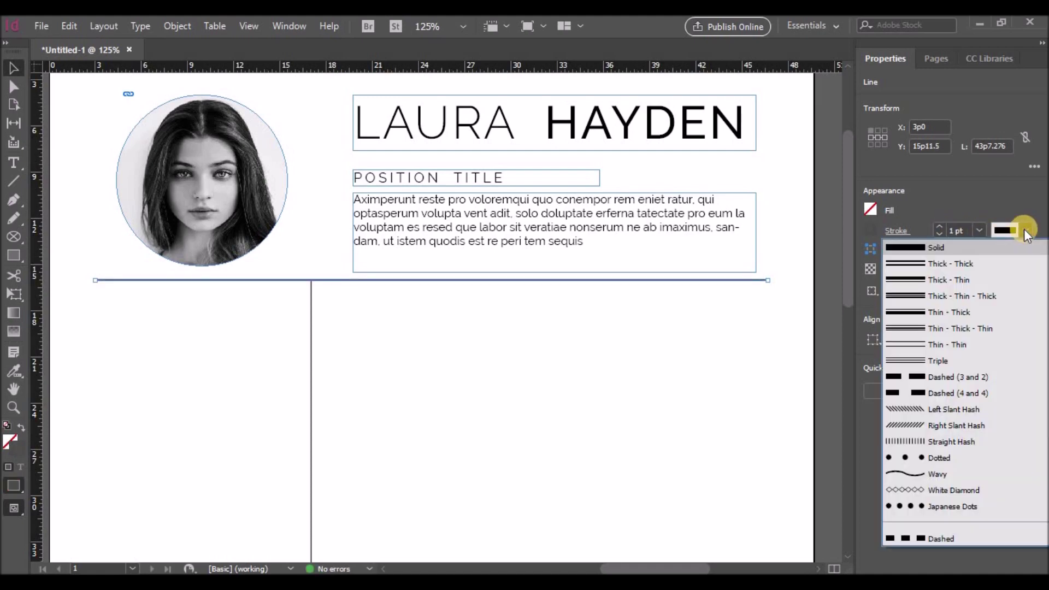
{"action": "left_click", "coordinate": [960, 345]}
{"action": "left_click", "coordinate": [543, 287]}
{"action": "left_click", "coordinate": [543, 280]}
{"action": "left_click", "coordinate": [1027, 230]}
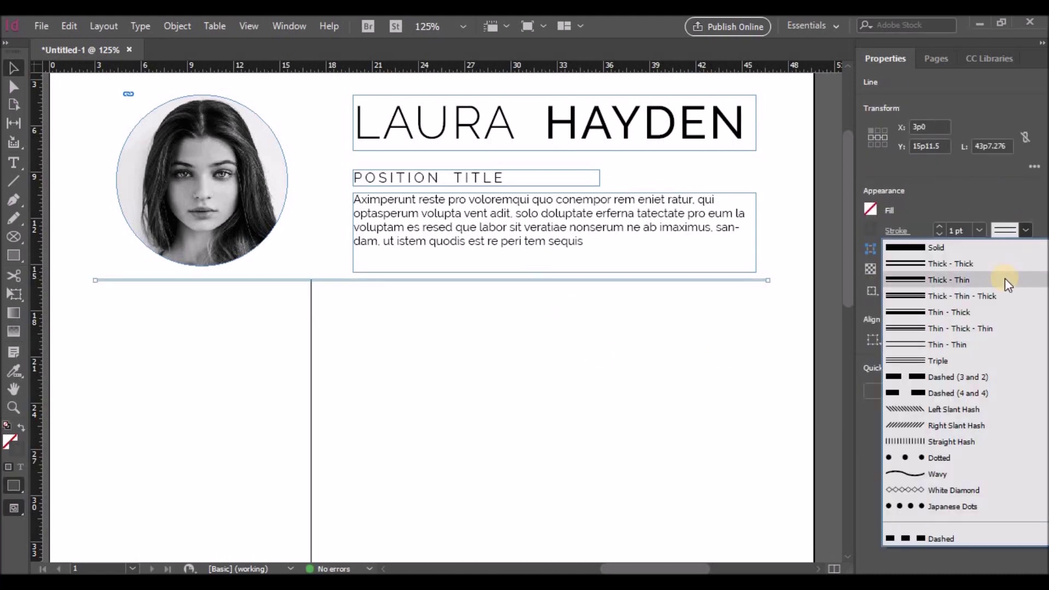
{"action": "left_click", "coordinate": [943, 249]}
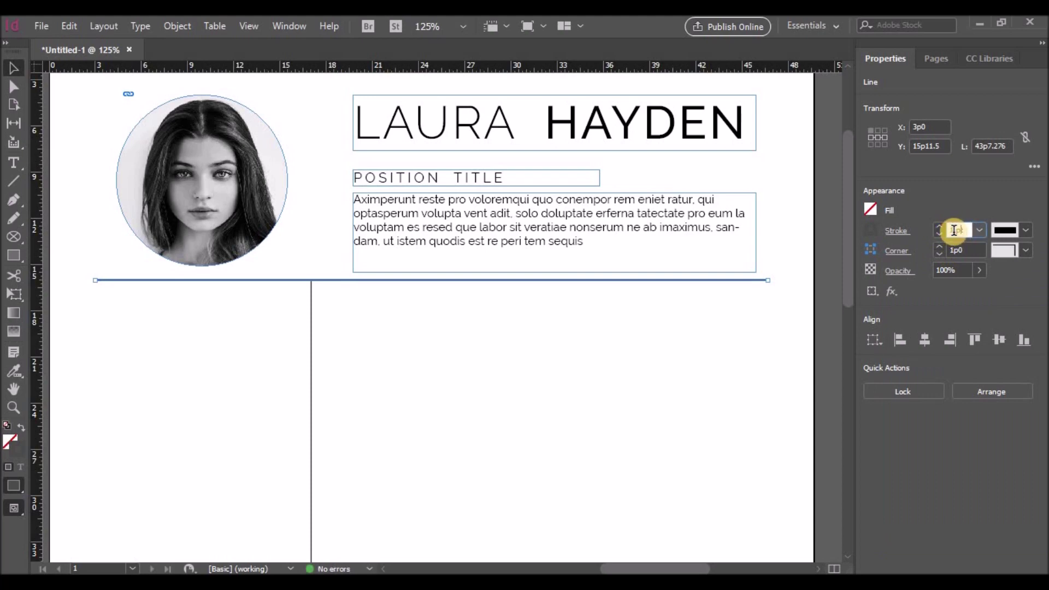
Step: Give the horizontal rule and the vertical divider a 0.5 pt stroke
{"action": "left_click", "coordinate": [946, 231]}
{"action": "left_click", "coordinate": [729, 336]}
{"action": "left_click", "coordinate": [310, 333]}
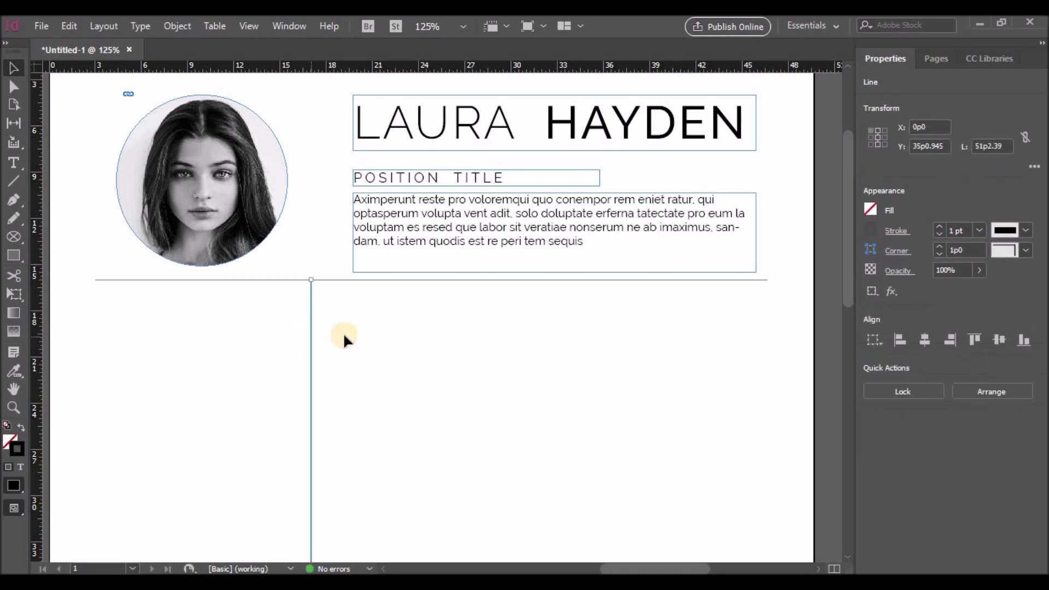
{"action": "left_click", "coordinate": [954, 231]}
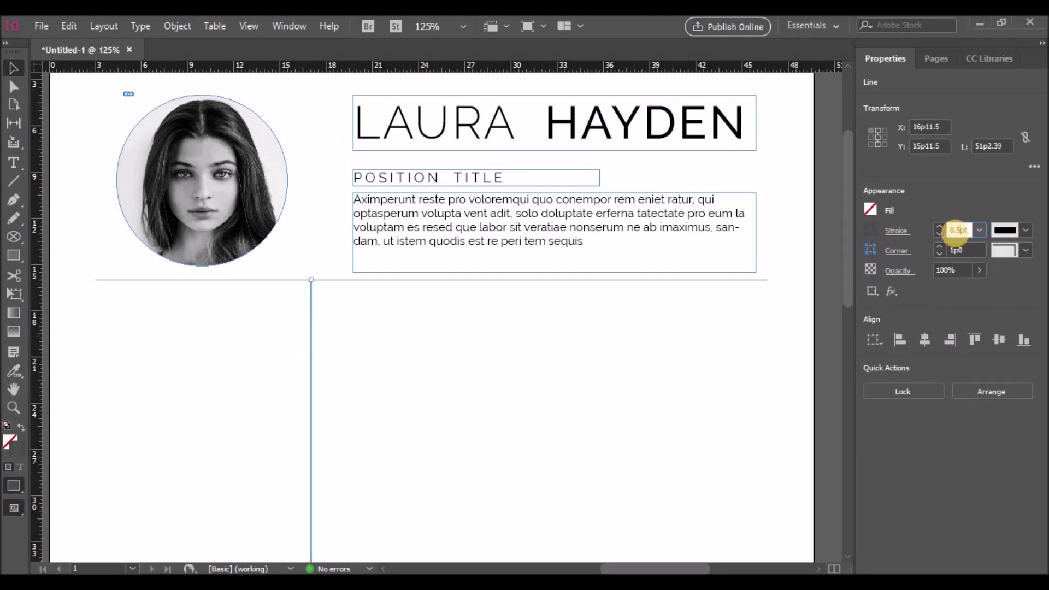
{"action": "left_click", "coordinate": [519, 331]}
Step: Reselect the horizontal rule and vertical divider to check their 0.5 pt strokes
{"action": "scroll", "coordinate": [421, 345], "scroll_direction": "down", "scroll_amount": 3}
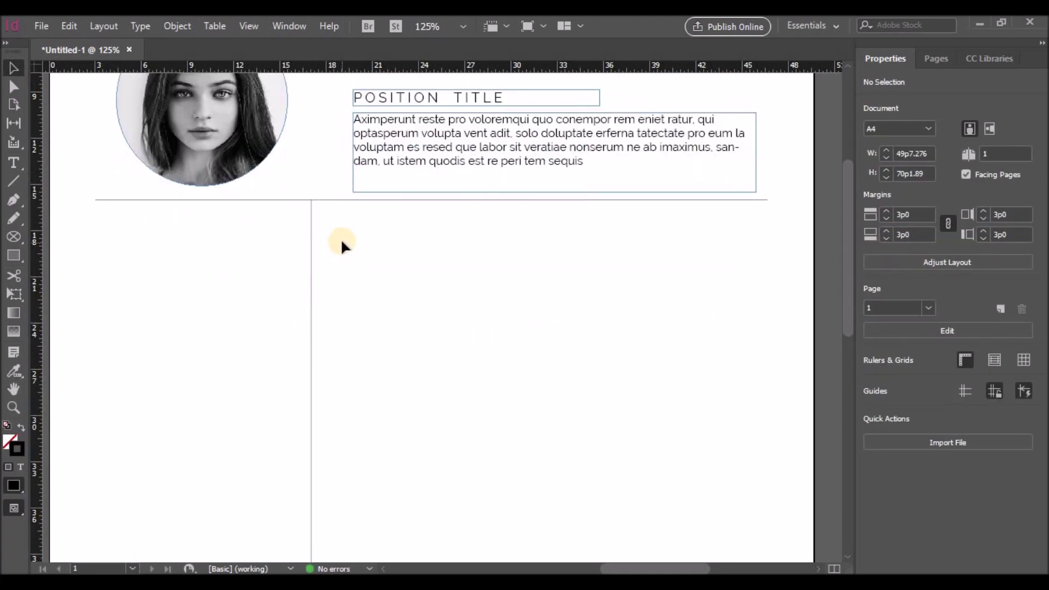
{"action": "left_click", "coordinate": [339, 199]}
{"action": "left_click", "coordinate": [324, 229]}
{"action": "left_click", "coordinate": [310, 257]}
{"action": "scroll", "coordinate": [374, 264], "scroll_direction": "down", "scroll_amount": 5}
{"action": "scroll", "coordinate": [547, 273], "scroll_direction": "up", "scroll_amount": 8}
{"action": "scroll", "coordinate": [658, 285], "scroll_direction": "down", "scroll_amount": 2}
{"action": "left_click", "coordinate": [586, 239]}
{"action": "left_click", "coordinate": [334, 323]}
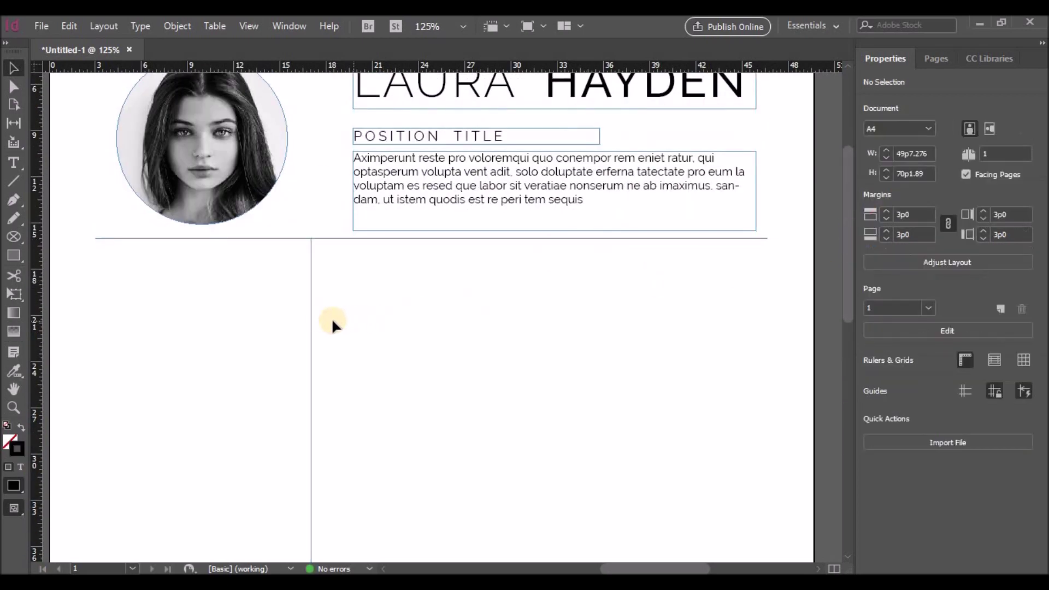
{"action": "left_click", "coordinate": [345, 239]}
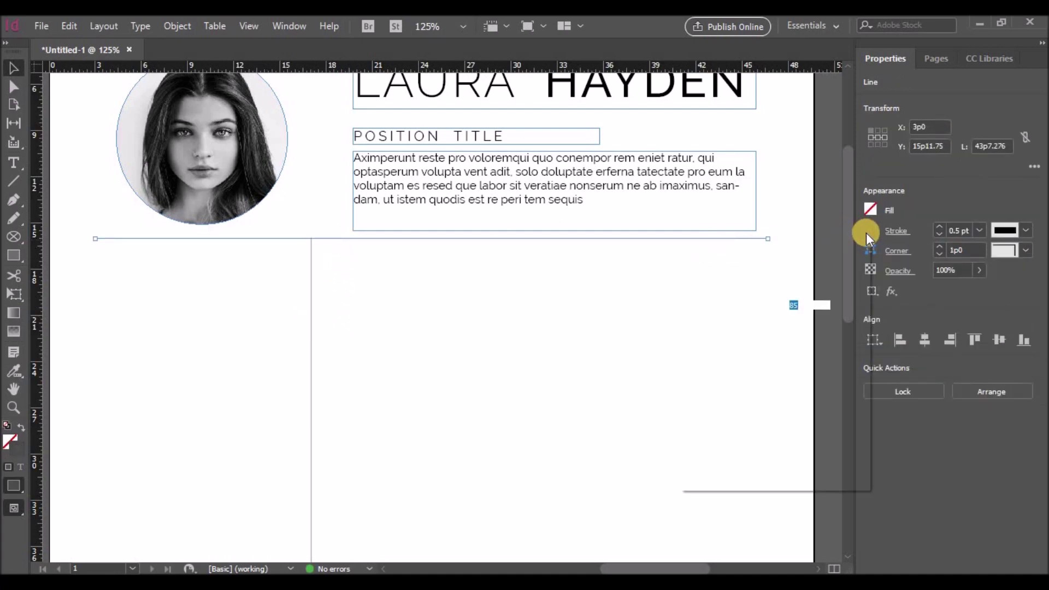
Step: Lighten the horizontal rule's stroke tint to 85% Black
{"action": "left_click", "coordinate": [866, 232]}
{"action": "left_click", "coordinate": [839, 306]}
{"action": "left_click_drag", "start_coordinate": [841, 325], "coordinate": [832, 326]}
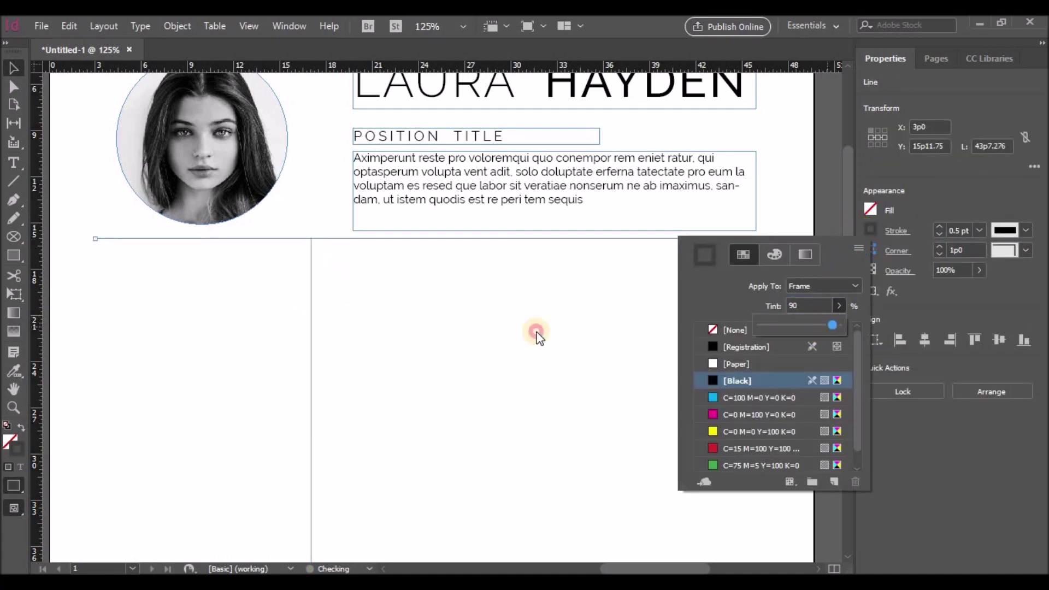
{"action": "left_click", "coordinate": [310, 335]}
Step: Review the vertical divider's stroke tint in its stroke swatches
{"action": "left_click", "coordinate": [307, 343]}
{"action": "left_click", "coordinate": [871, 231]}
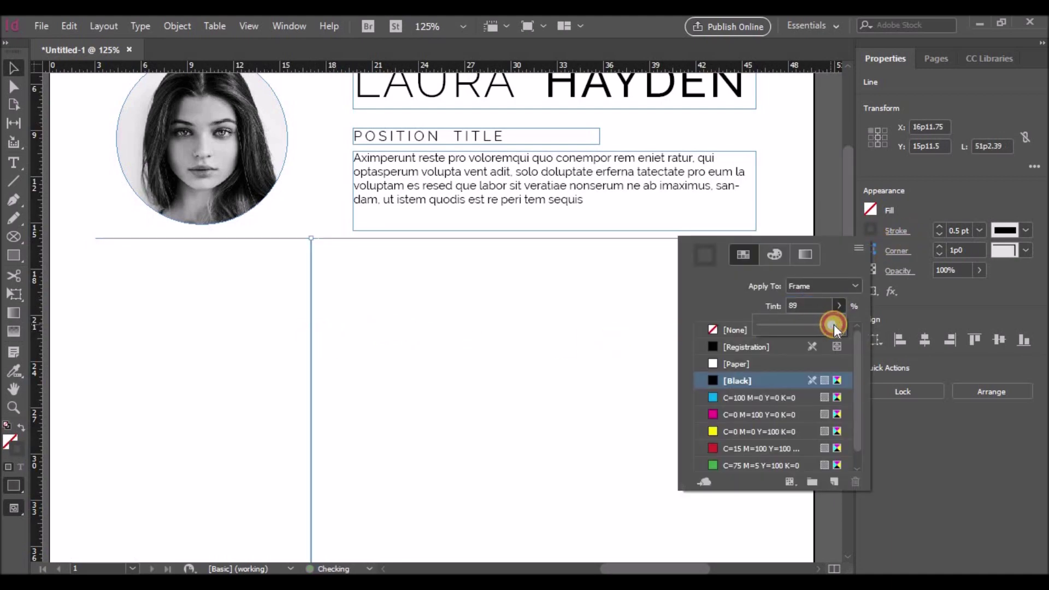
{"action": "left_click", "coordinate": [509, 313]}
{"action": "left_click", "coordinate": [578, 311]}
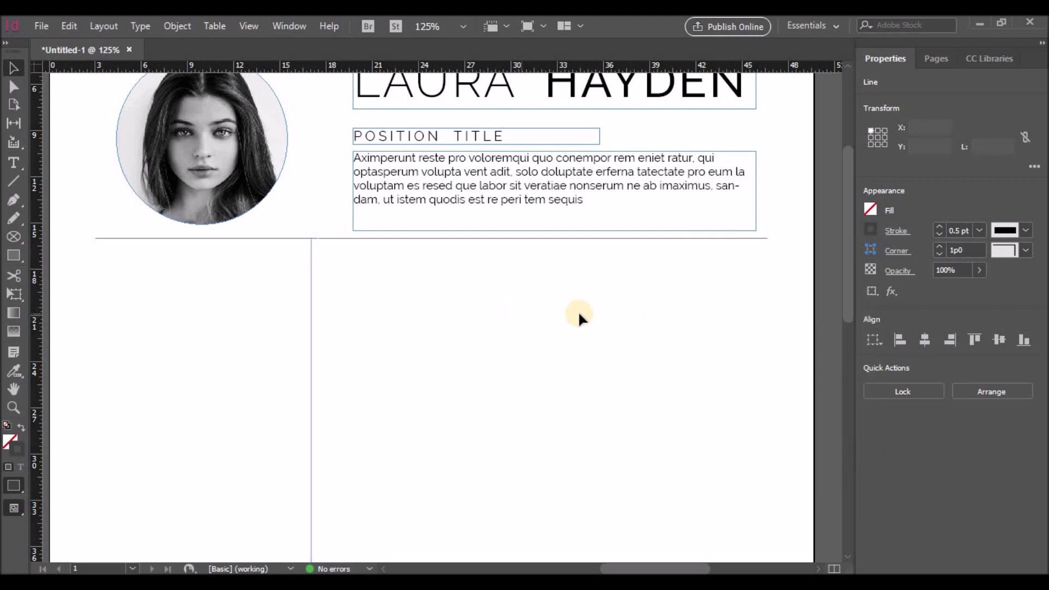
{"action": "scroll", "coordinate": [581, 315], "scroll_direction": "down", "scroll_amount": 5}
{"action": "scroll", "coordinate": [580, 316], "scroll_direction": "up", "scroll_amount": 5}
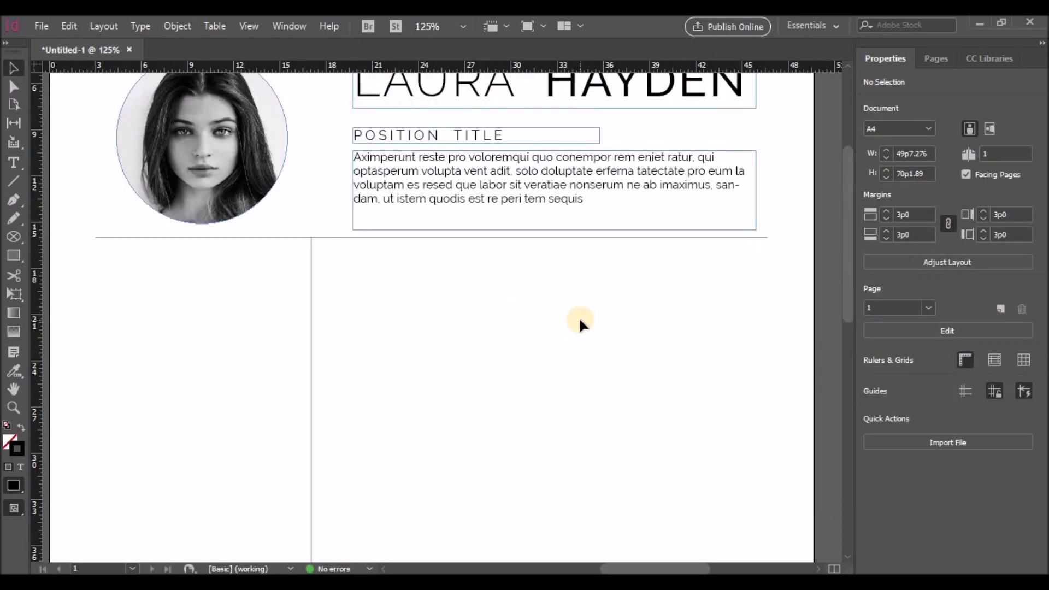
{"action": "left_click", "coordinate": [312, 333]}
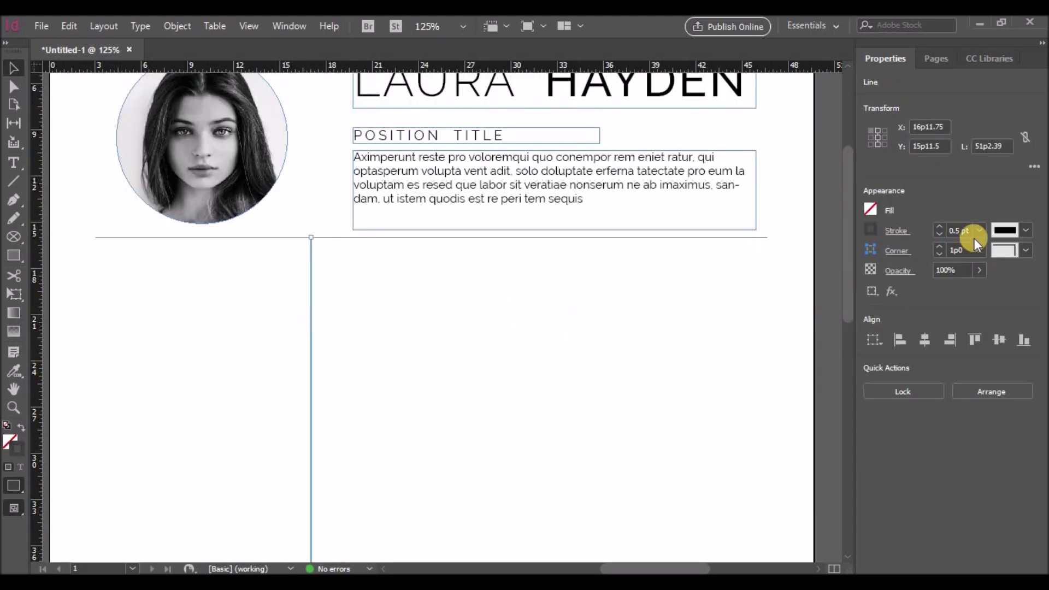
{"action": "left_click", "coordinate": [656, 353]}
{"action": "scroll", "coordinate": [546, 355], "scroll_direction": "up", "scroll_amount": 2}
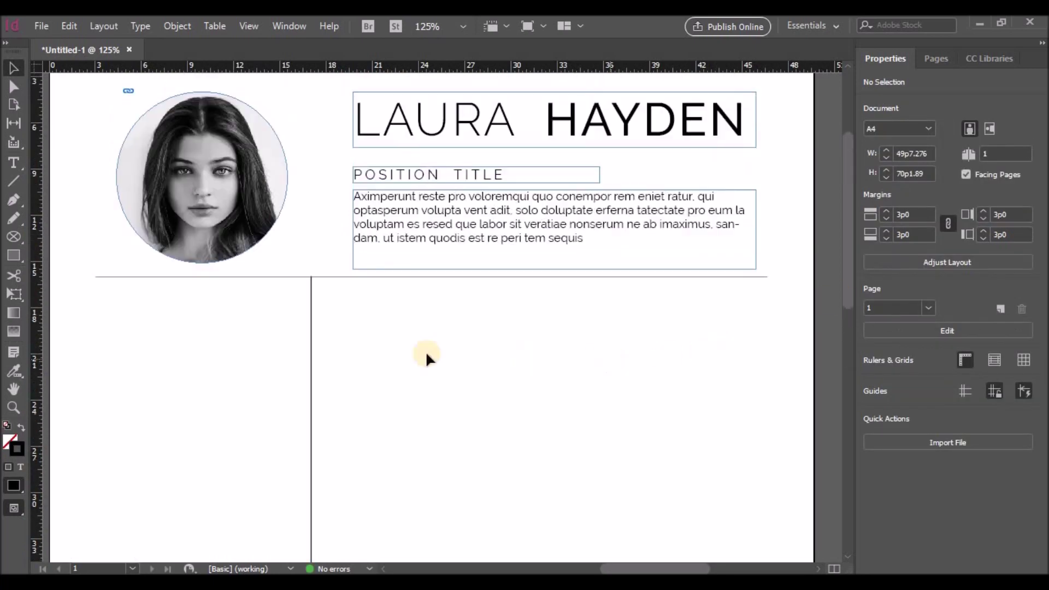
Step: Check the vertical divider line's stroke weight
{"action": "left_click", "coordinate": [310, 360]}
{"action": "left_click", "coordinate": [953, 230]}
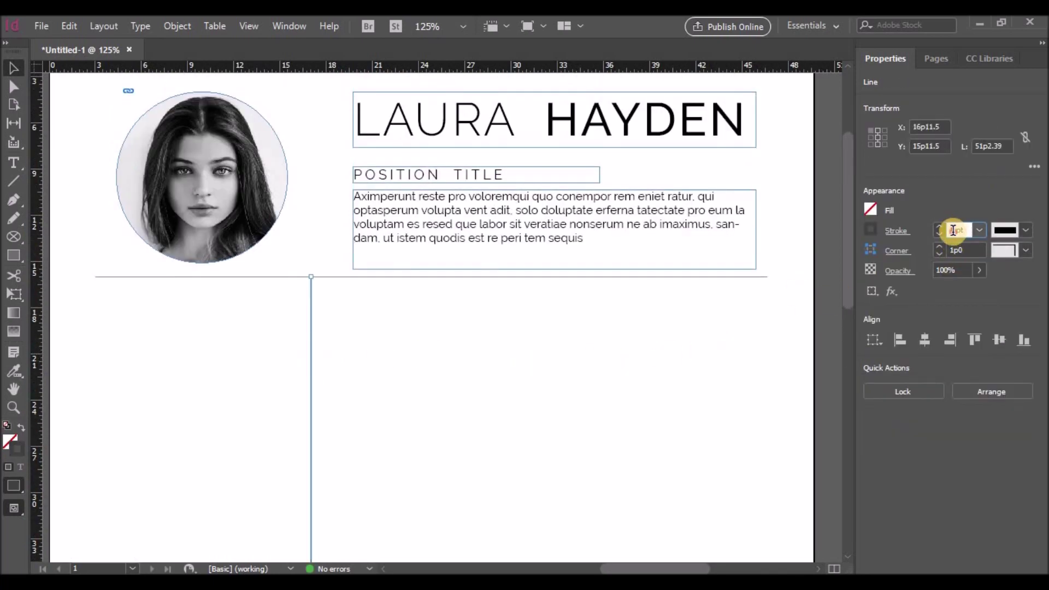
{"action": "left_click", "coordinate": [582, 391]}
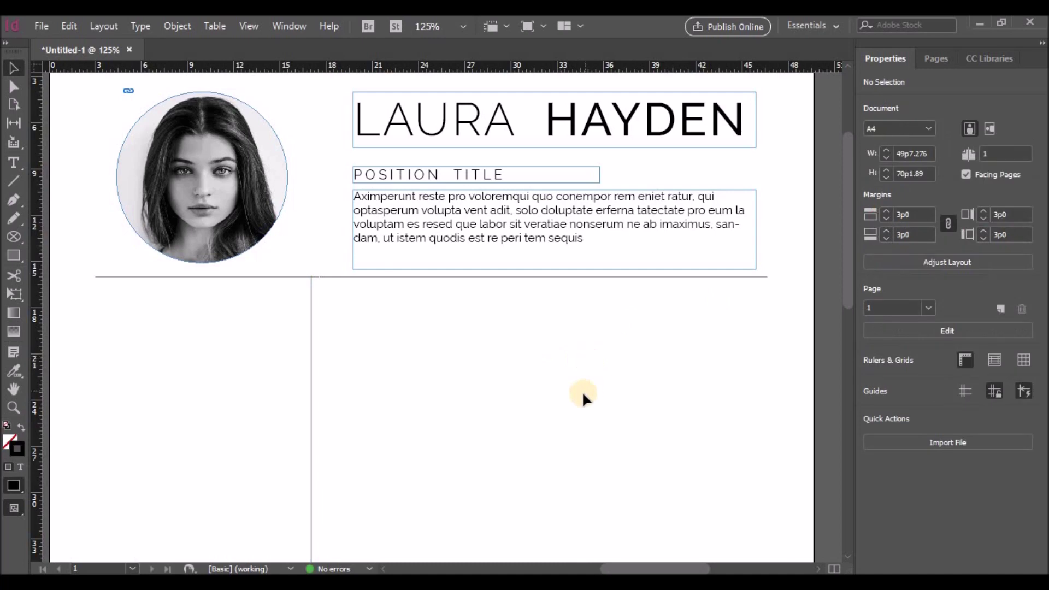
{"action": "scroll", "coordinate": [582, 391], "scroll_direction": "down", "scroll_amount": 3}
{"action": "scroll", "coordinate": [582, 391], "scroll_direction": "up", "scroll_amount": 5}
{"action": "scroll", "coordinate": [582, 391], "scroll_direction": "down", "scroll_amount": 3}
Step: Turn on Grids & Guides > Show Guides from the page's context menu
{"action": "right_click", "coordinate": [582, 391]}
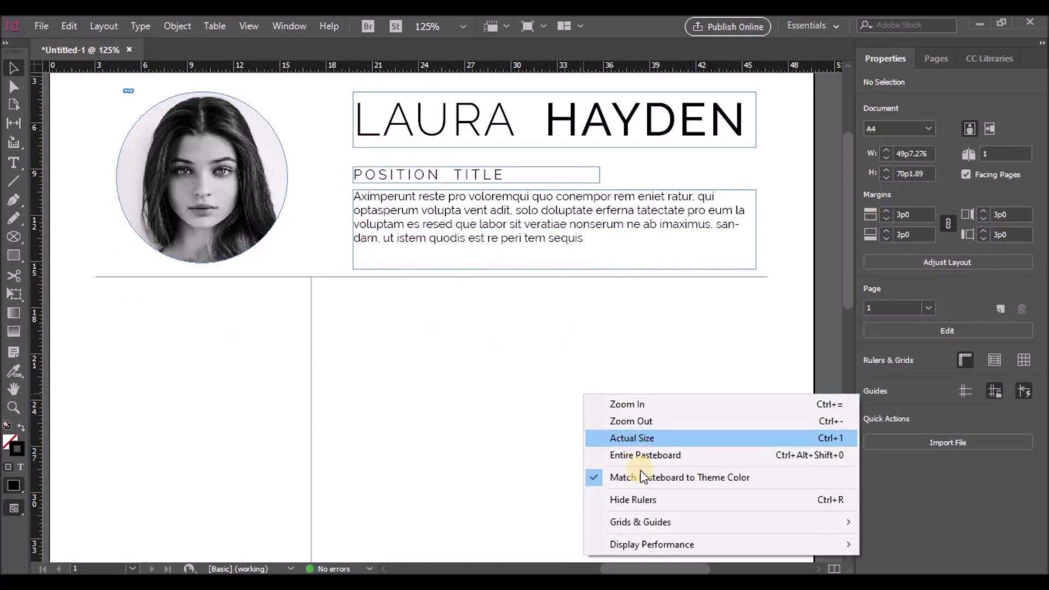
{"action": "mouse_move", "coordinate": [634, 522]}
{"action": "left_click", "coordinate": [462, 348]}
{"action": "scroll", "coordinate": [457, 380], "scroll_direction": "down", "scroll_amount": 3}
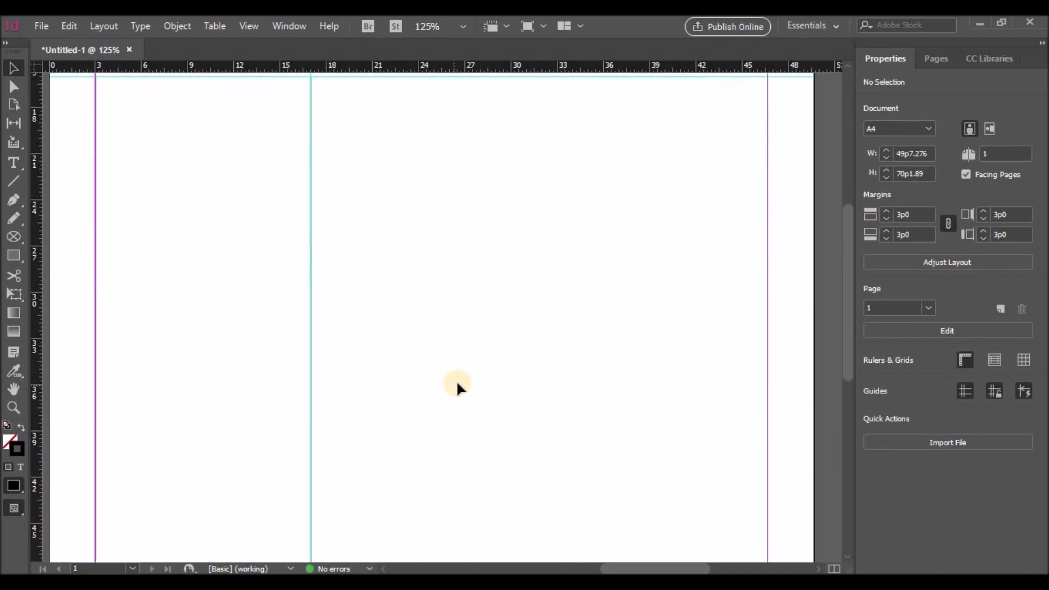
{"action": "scroll", "coordinate": [461, 378], "scroll_direction": "up", "scroll_amount": 2}
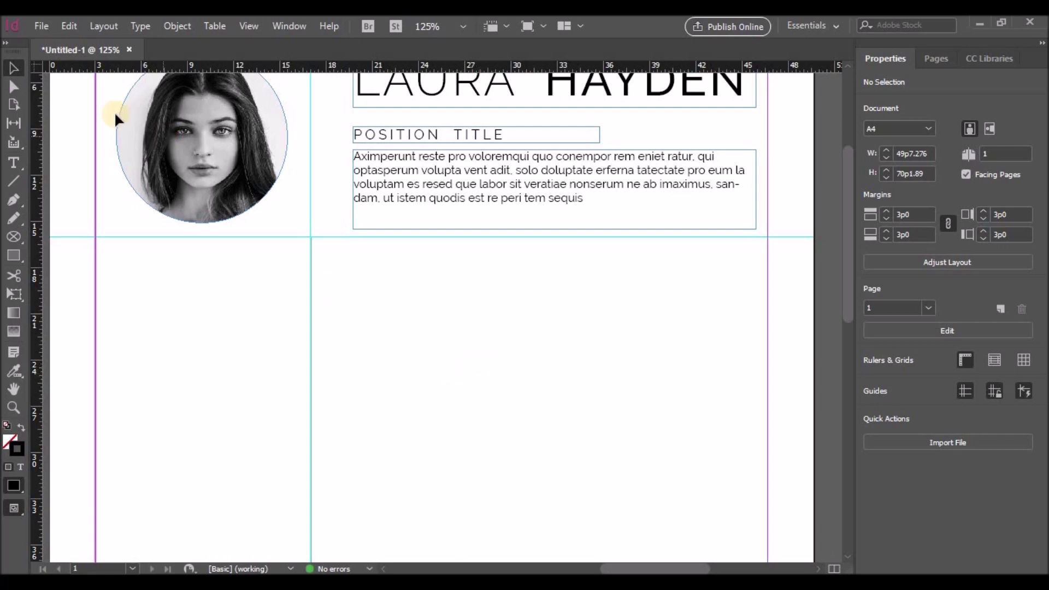
{"action": "left_click", "coordinate": [36, 28]}
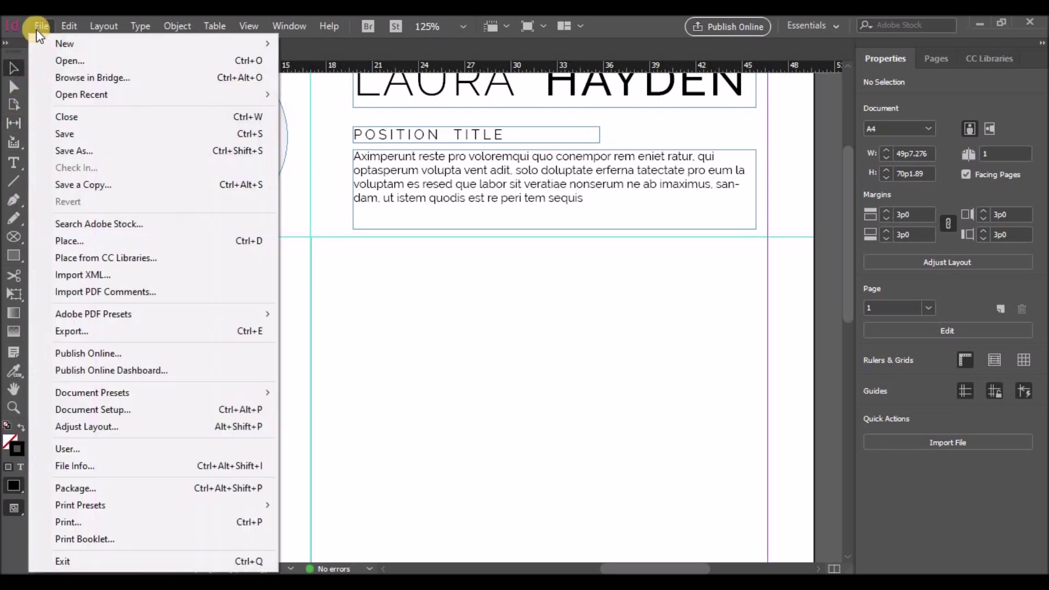
Step: Draw a small rectangular icon frame below the header
{"action": "left_click", "coordinate": [15, 240]}
{"action": "left_click", "coordinate": [87, 256]}
{"action": "left_click_drag", "start_coordinate": [250, 263], "coordinate": [270, 281]}
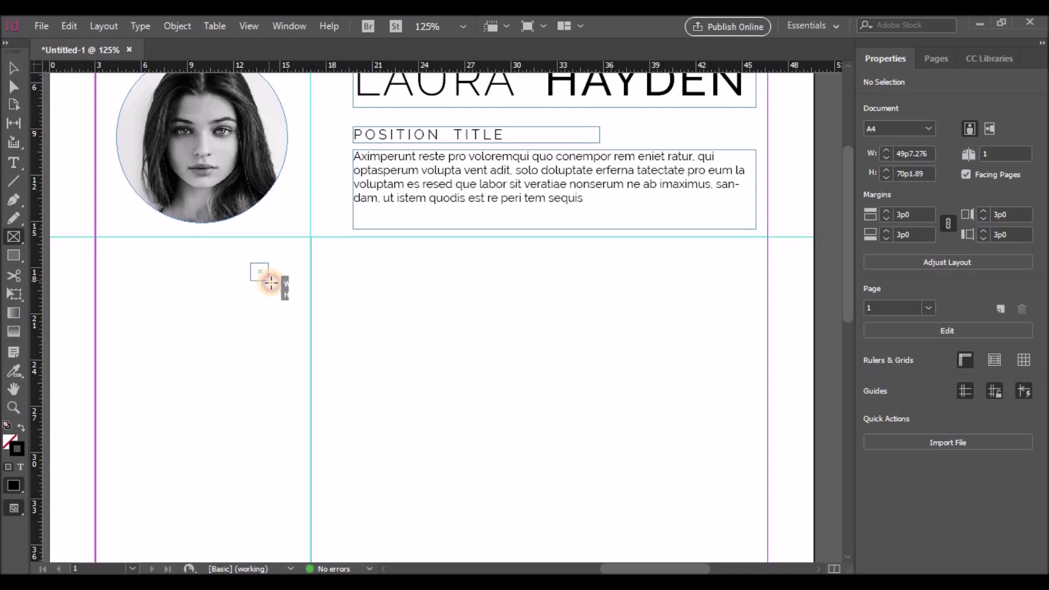
{"action": "left_click", "coordinate": [266, 279]}
{"action": "left_click", "coordinate": [597, 310]}
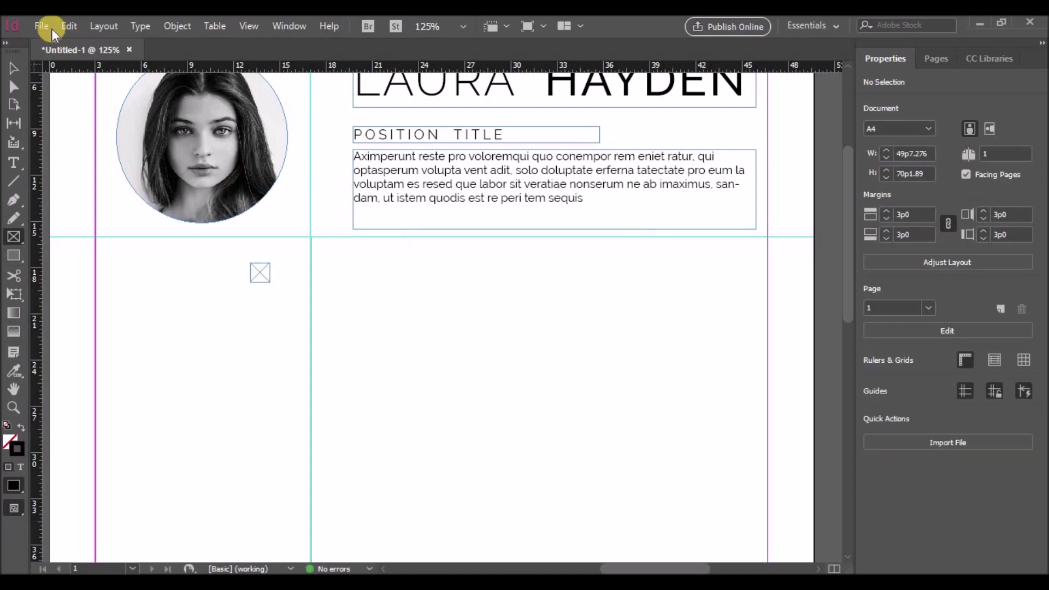
{"action": "left_click", "coordinate": [41, 26]}
{"action": "left_click", "coordinate": [223, 267]}
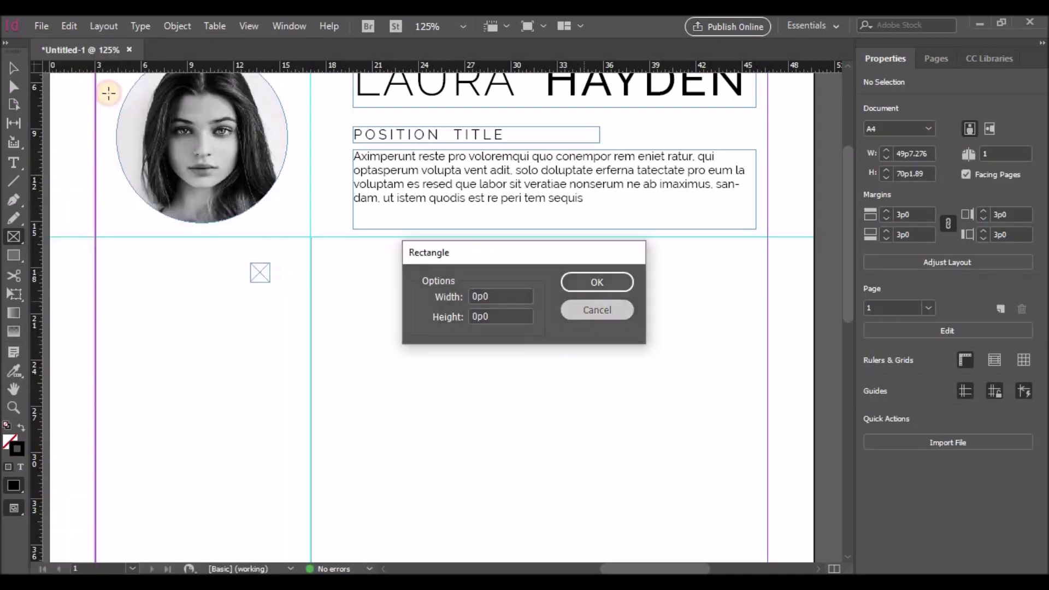
{"action": "key", "text": "Escape"}
{"action": "left_click", "coordinate": [13, 68]}
{"action": "left_click", "coordinate": [265, 270]}
{"action": "left_click", "coordinate": [41, 25]}
{"action": "left_click", "coordinate": [76, 240]}
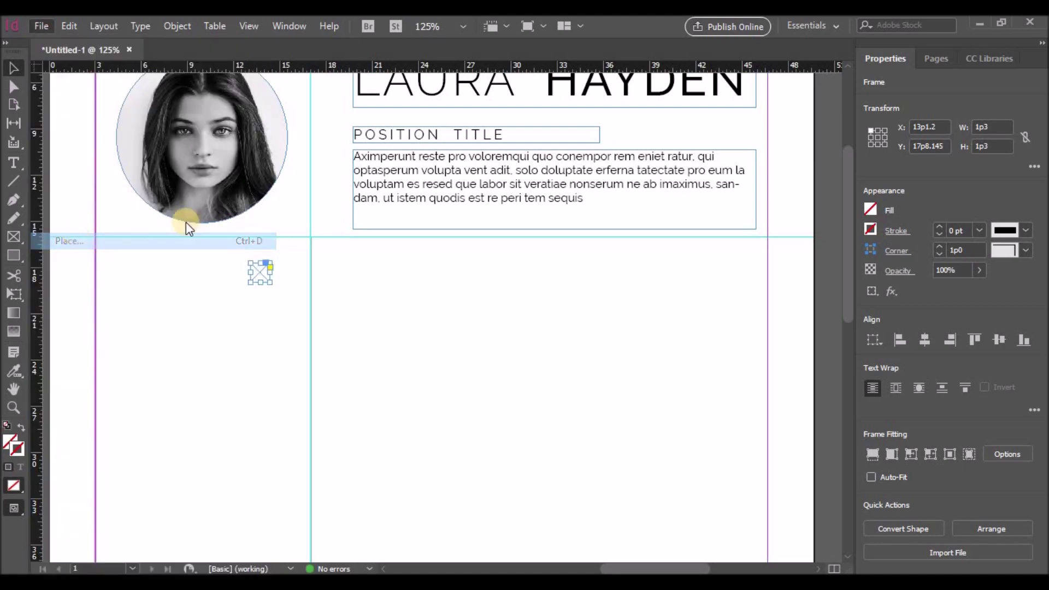
Step: Place the icons8-call-24 phone icon into the small frame
{"action": "left_click", "coordinate": [41, 27]}
{"action": "left_click", "coordinate": [90, 237]}
{"action": "left_click", "coordinate": [334, 249]}
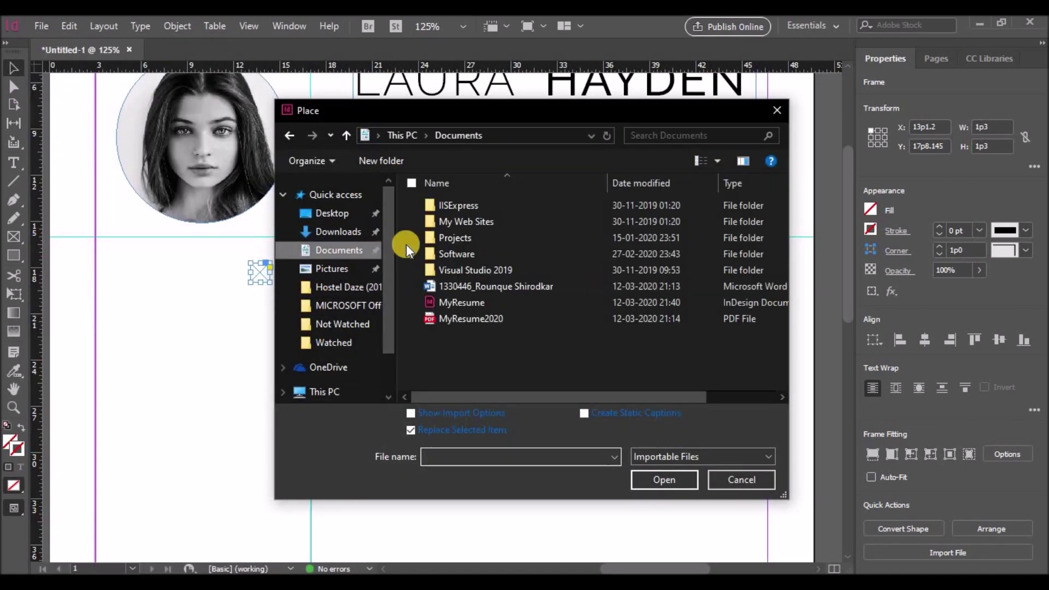
{"action": "double_click", "coordinate": [450, 255]}
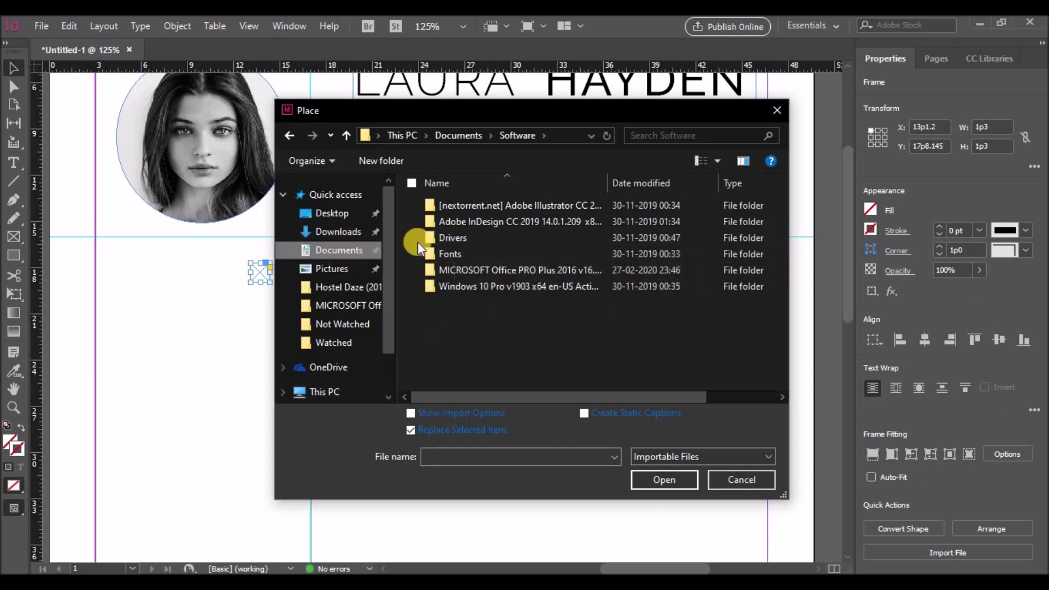
{"action": "left_click", "coordinate": [333, 250]}
{"action": "double_click", "coordinate": [450, 239]}
{"action": "double_click", "coordinate": [654, 241]}
{"action": "left_click", "coordinate": [437, 229]}
{"action": "left_click", "coordinate": [661, 479]}
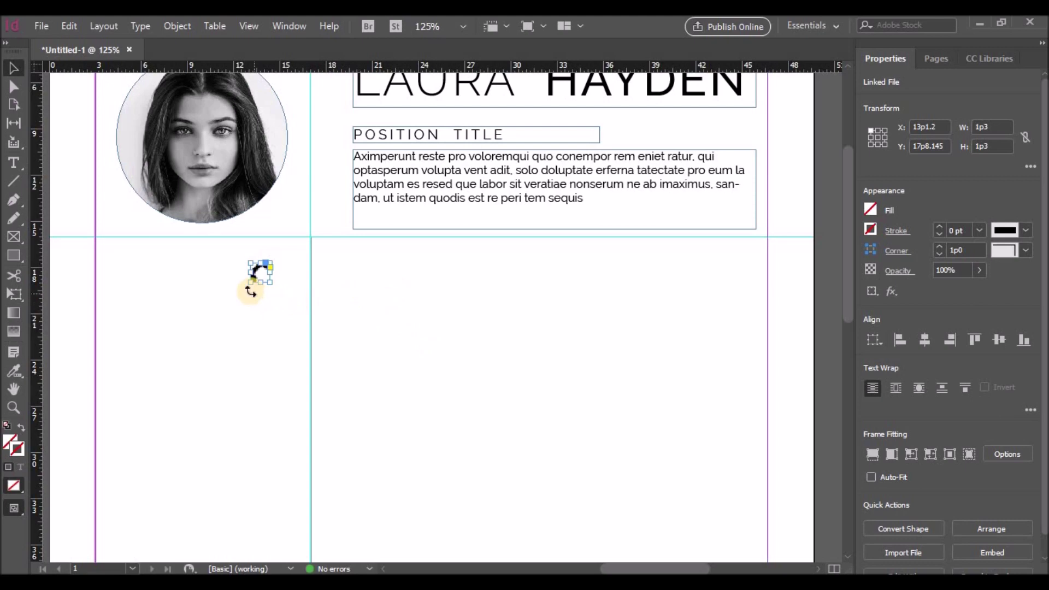
Step: Fit the phone icon to its frame, move it beside the column divider, and duplicate it below
{"action": "left_click", "coordinate": [260, 271]}
{"action": "left_click_drag", "start_coordinate": [248, 284], "coordinate": [270, 282]}
{"action": "left_click", "coordinate": [115, 195]}
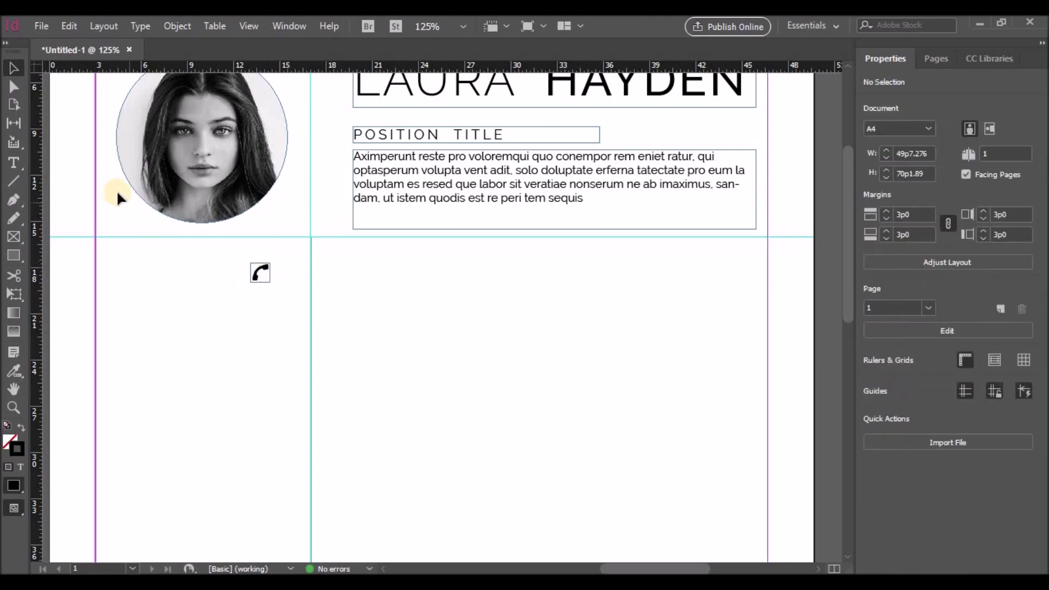
{"action": "left_click_drag", "start_coordinate": [264, 275], "coordinate": [289, 303]}
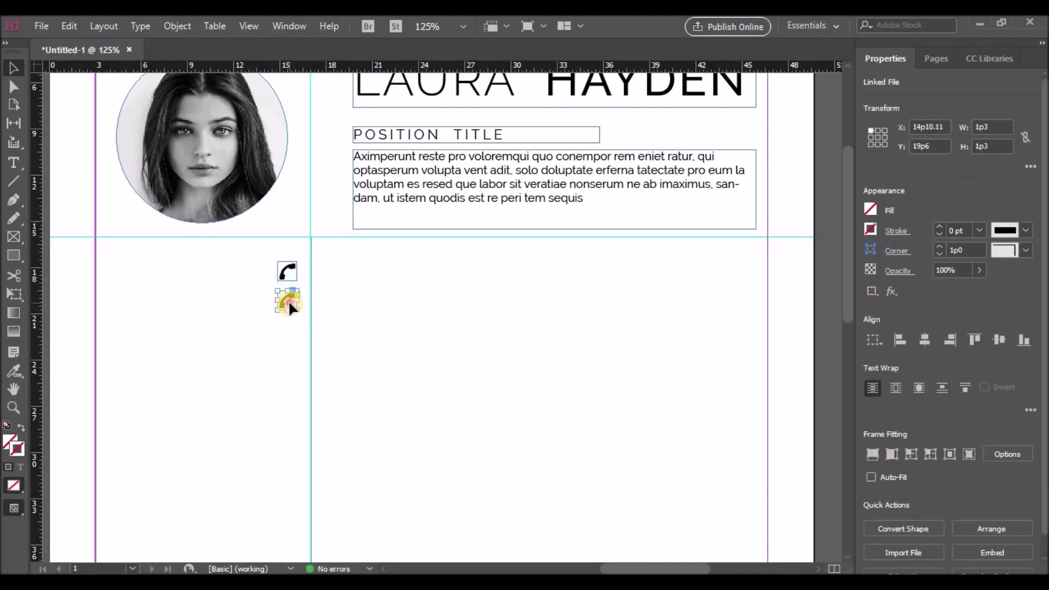
{"action": "left_click", "coordinate": [288, 301]}
Step: Place the envelope icon into the copied frame and duplicate that frame below
{"action": "left_click", "coordinate": [41, 26]}
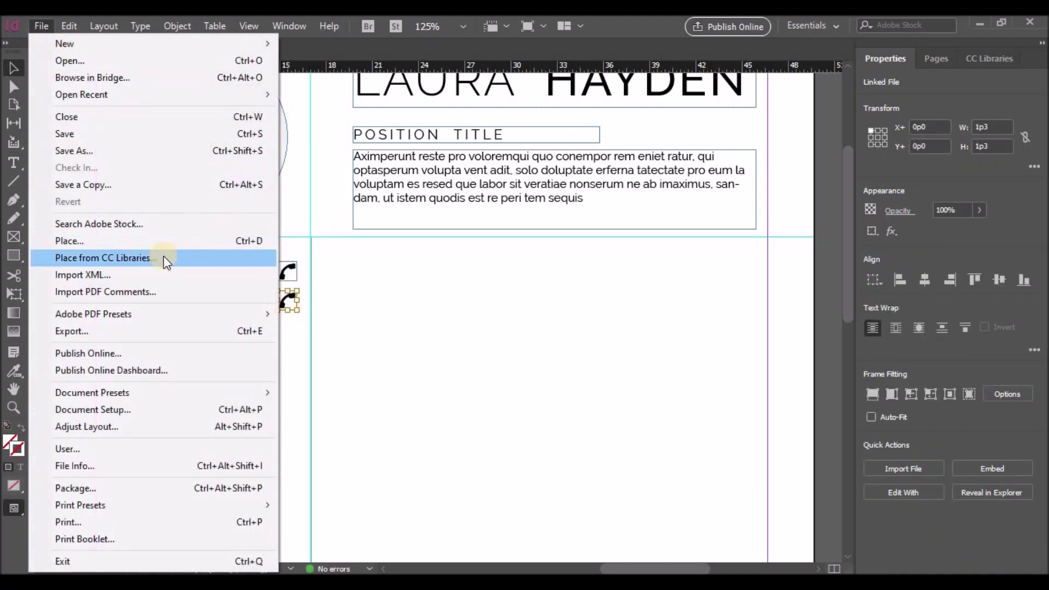
{"action": "left_click", "coordinate": [158, 241]}
{"action": "double_click", "coordinate": [734, 252]}
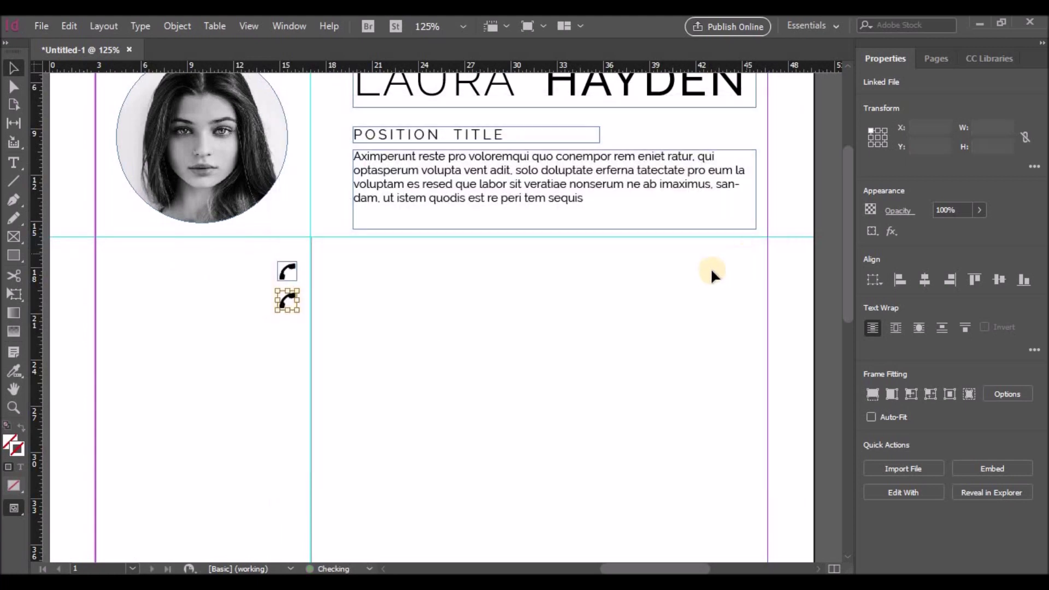
{"action": "left_click_drag", "start_coordinate": [288, 302], "coordinate": [291, 331]}
Step: Place the LinkedIn icon in the third frame and centre it with Ctrl+Shift+E
{"action": "left_click", "coordinate": [41, 26]}
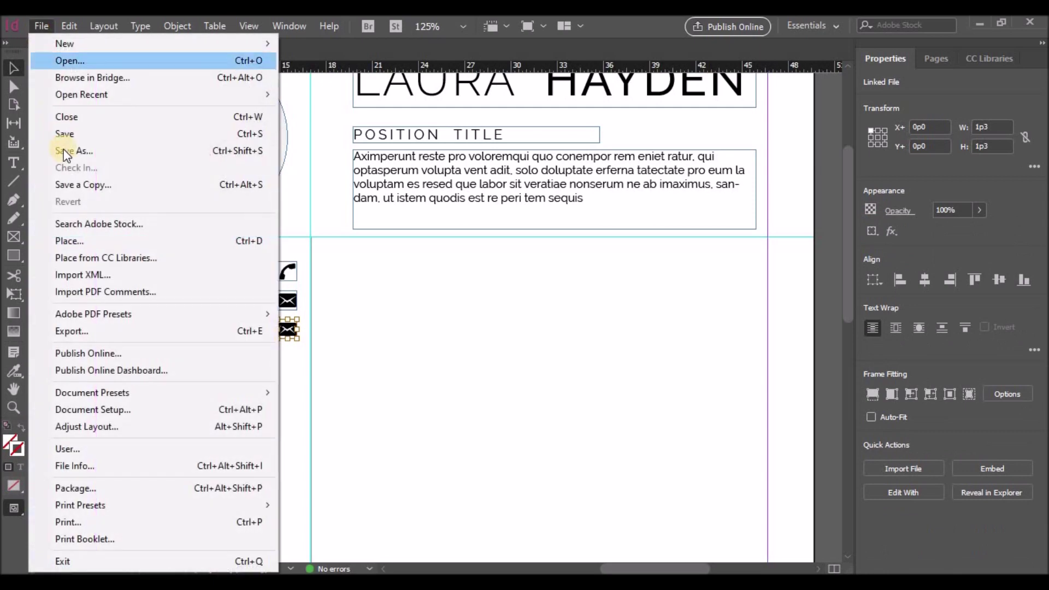
{"action": "left_click", "coordinate": [87, 236]}
{"action": "double_click", "coordinate": [637, 249]}
{"action": "left_click", "coordinate": [551, 323]}
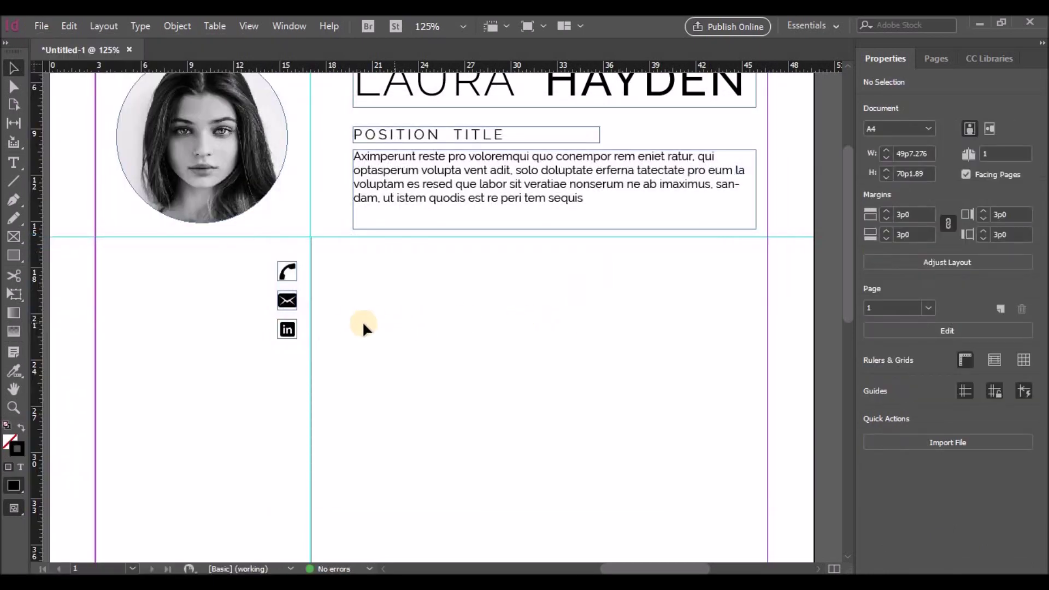
{"action": "left_click", "coordinate": [288, 332]}
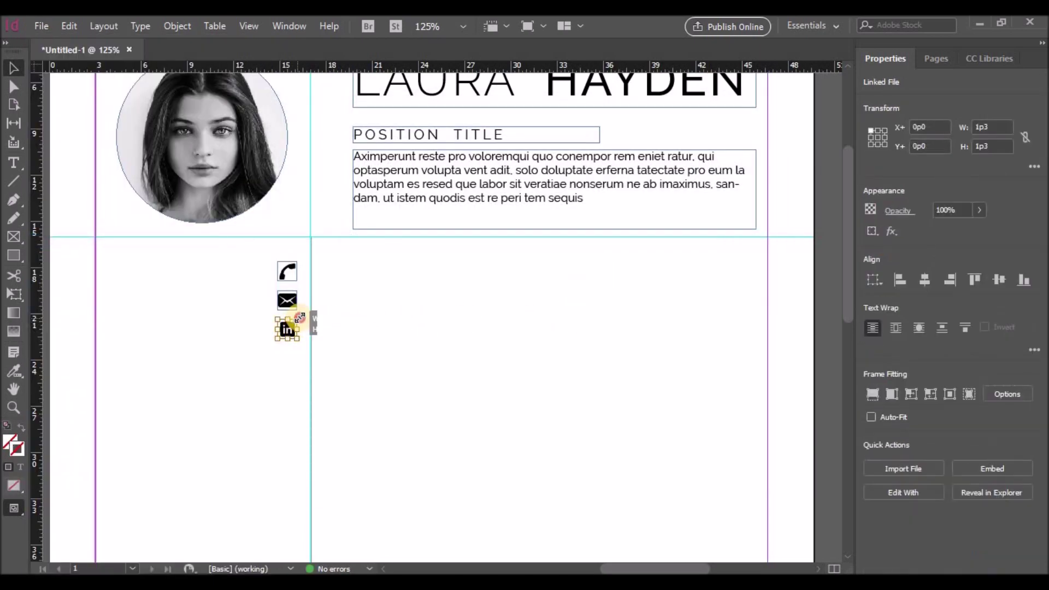
{"action": "key", "text": "ctrl+shift+e"}
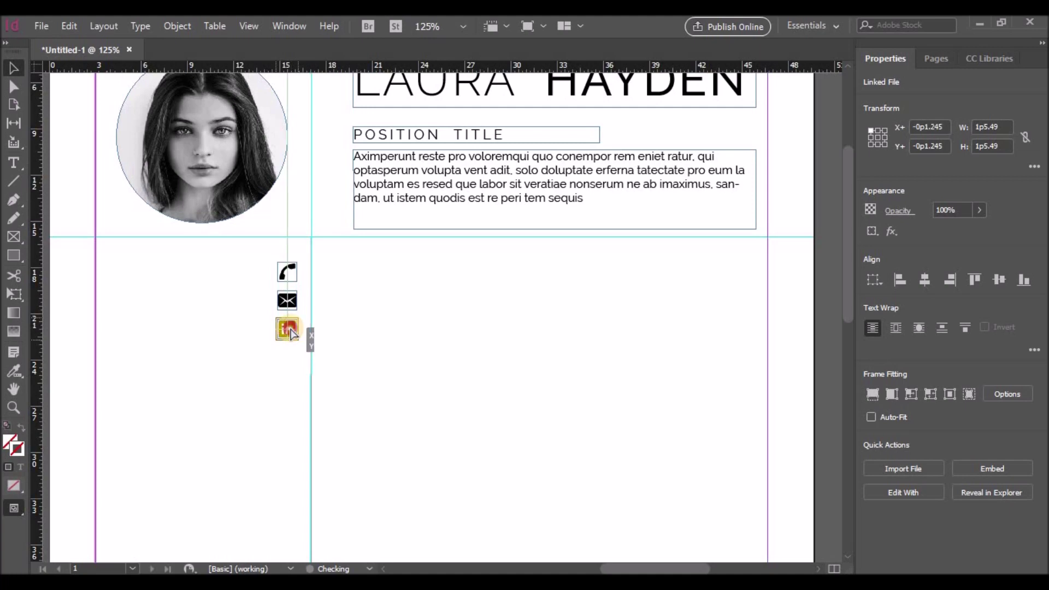
{"action": "left_click", "coordinate": [283, 354]}
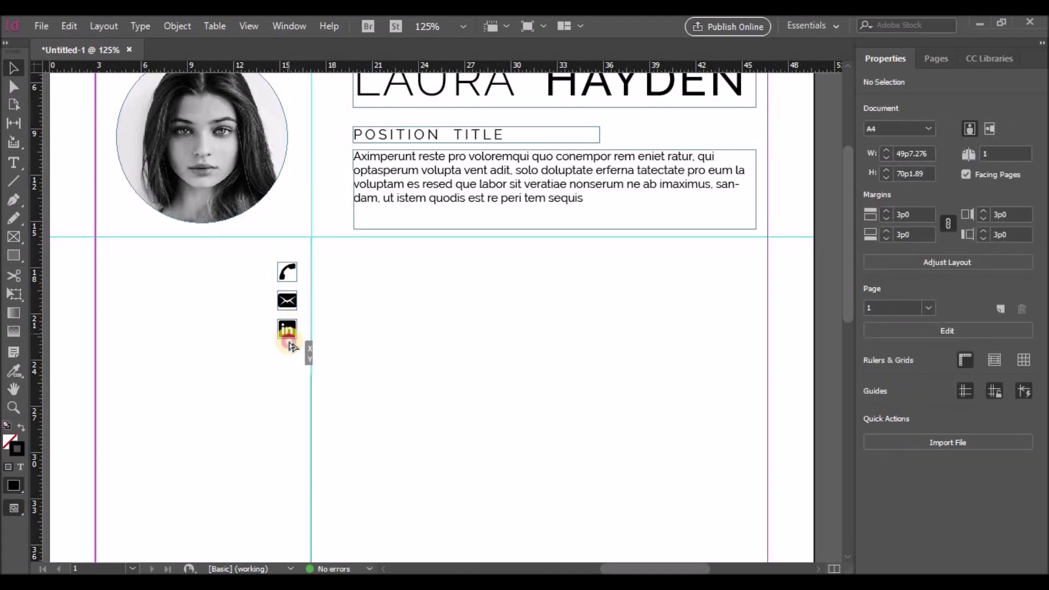
Step: Place the home icon in a fourth spot below LinkedIn, sized to match
{"action": "left_click", "coordinate": [277, 348]}
{"action": "left_click", "coordinate": [42, 25]}
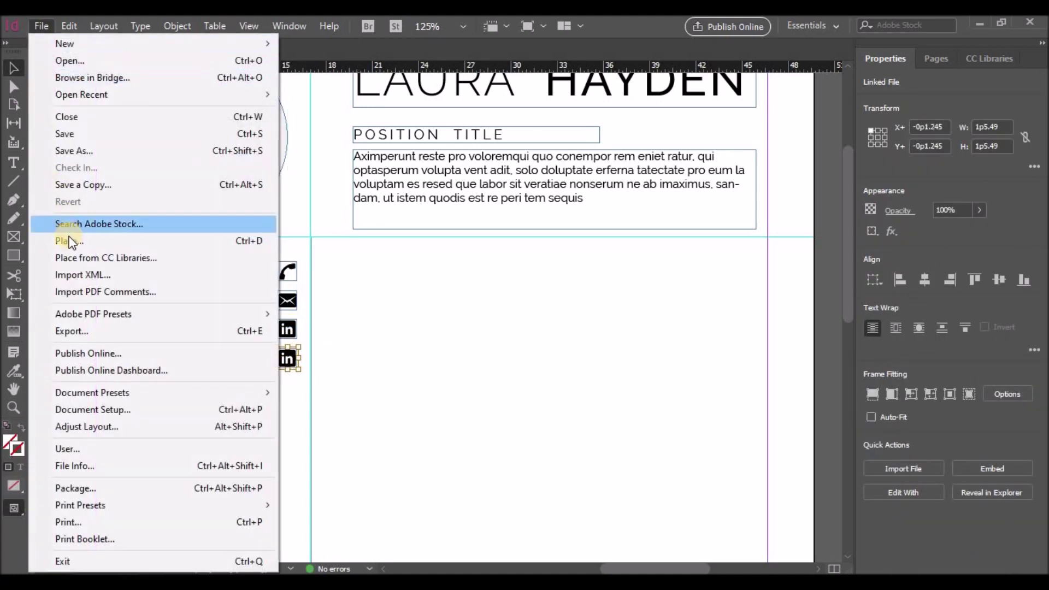
{"action": "left_click", "coordinate": [71, 226]}
{"action": "double_click", "coordinate": [546, 251]}
{"action": "left_click", "coordinate": [424, 319]}
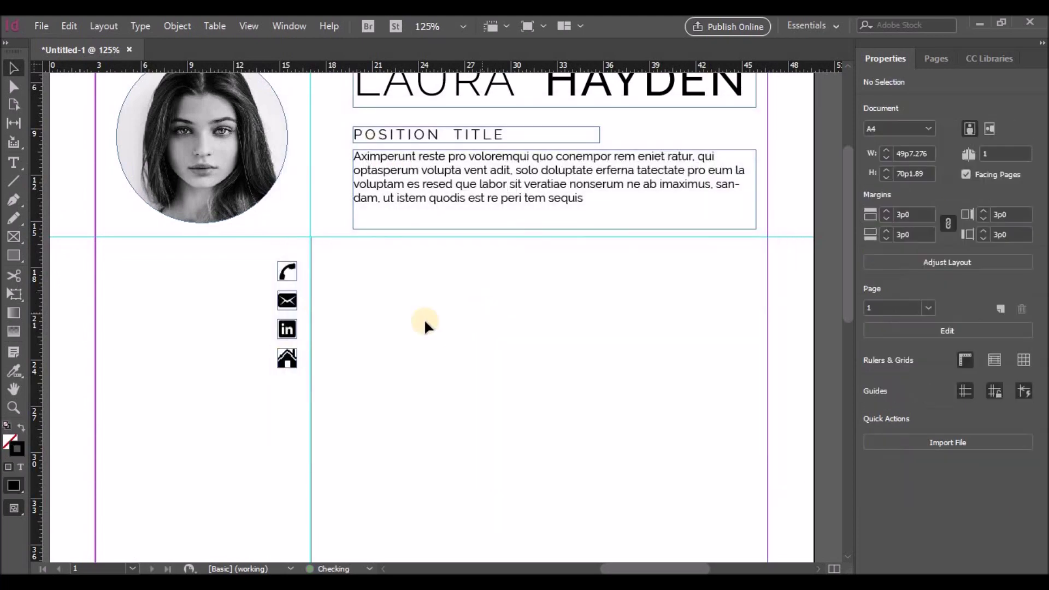
{"action": "left_click", "coordinate": [293, 360]}
{"action": "left_click_drag", "start_coordinate": [297, 348], "coordinate": [298, 348]}
Step: Paste a copy of the body text frame and replace its text with 1234
{"action": "left_click", "coordinate": [288, 385]}
{"action": "key", "text": "ctrl+v"}
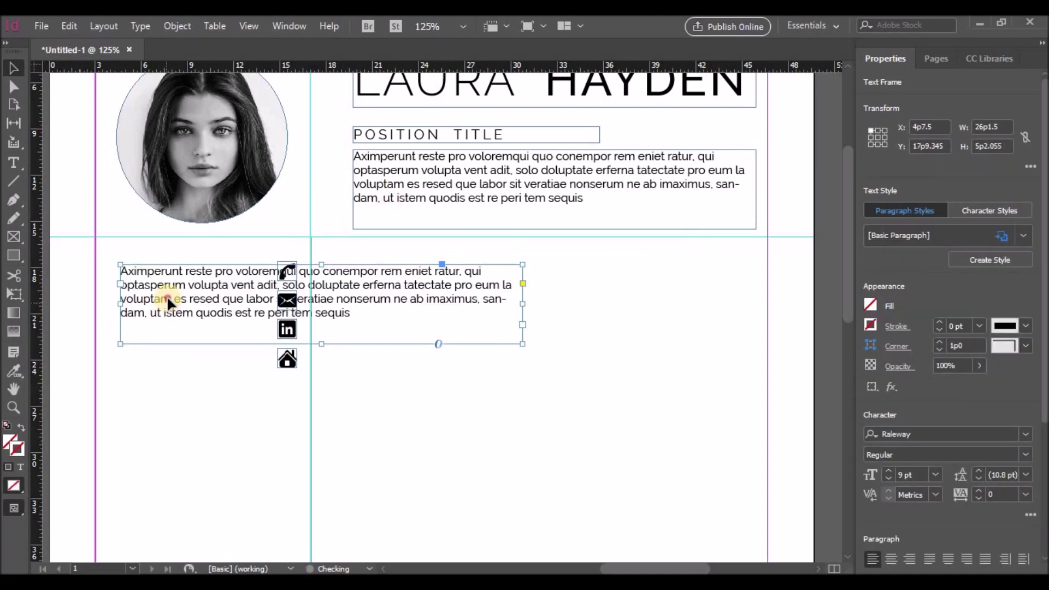
{"action": "double_click", "coordinate": [339, 310]}
{"action": "left_click_drag", "start_coordinate": [338, 311], "coordinate": [118, 270]}
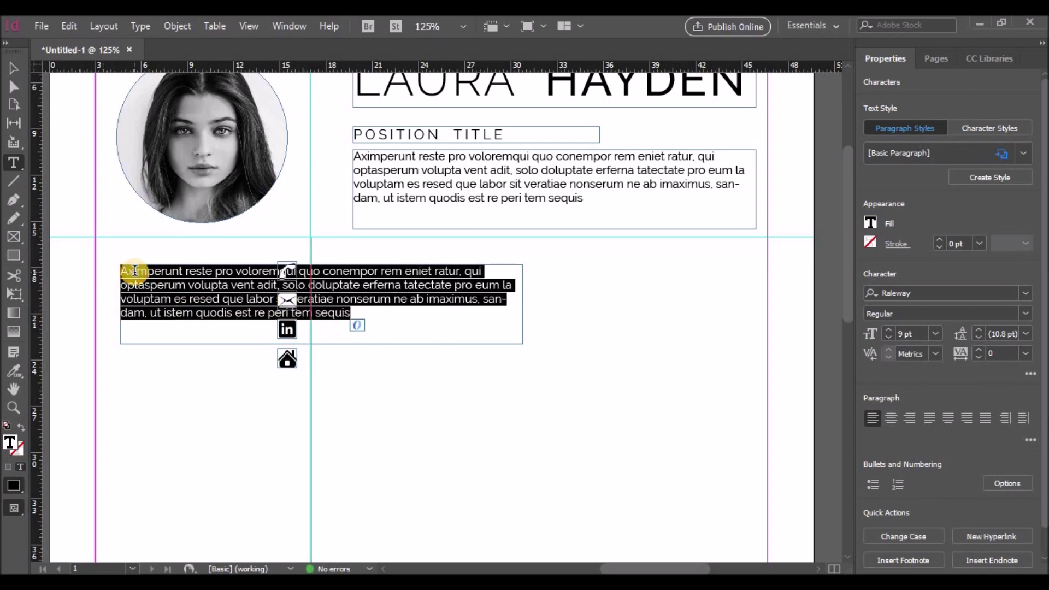
{"action": "type", "text": "1234 567 8901"}
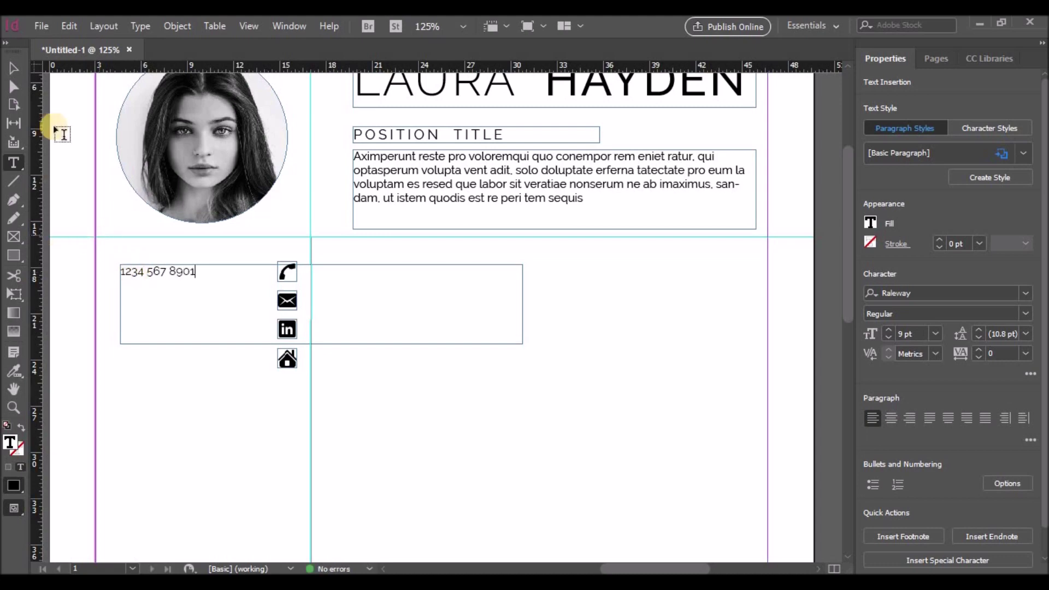
{"action": "key", "text": "Escape"}
Step: Shrink the number frame to sit level with the phone icon and right-align it
{"action": "left_click_drag", "start_coordinate": [317, 344], "coordinate": [315, 281]}
{"action": "left_click_drag", "start_coordinate": [518, 283], "coordinate": [270, 282]}
{"action": "left_click", "coordinate": [194, 294]}
{"action": "left_click_drag", "start_coordinate": [192, 272], "coordinate": [198, 267]}
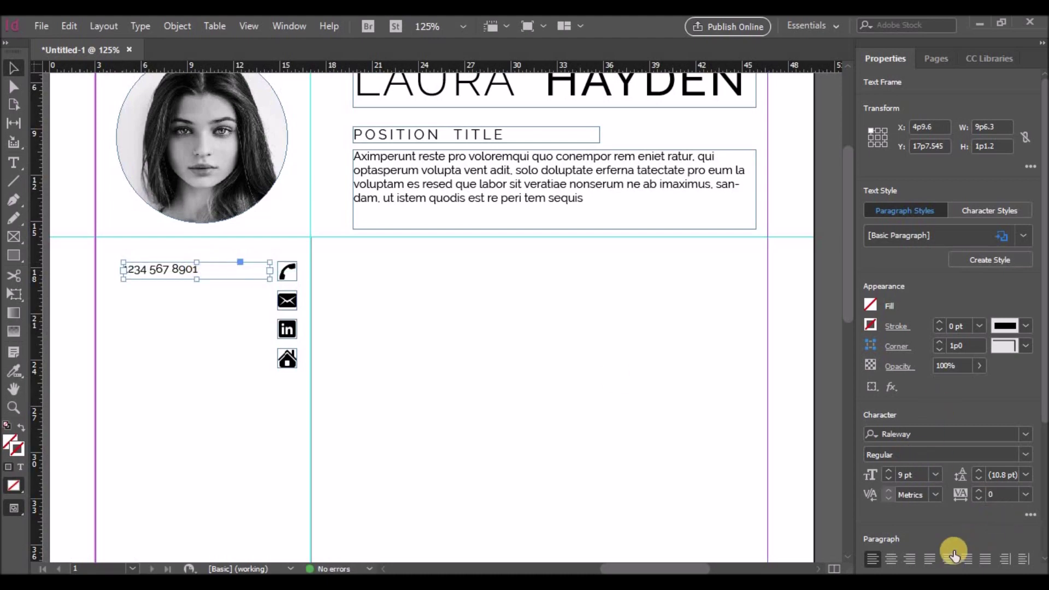
{"action": "left_click", "coordinate": [909, 559]}
Step: Copy the number frame beside the remaining icons down to the home icon
{"action": "left_click_drag", "start_coordinate": [222, 268], "coordinate": [236, 363]}
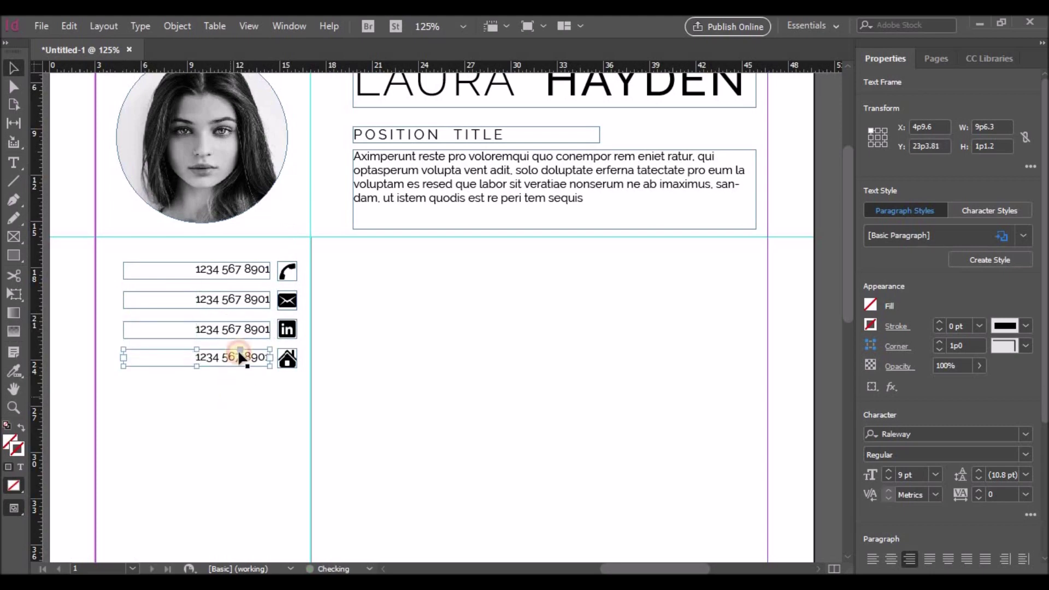
{"action": "left_click", "coordinate": [229, 398]}
{"action": "key", "text": "t"}
{"action": "left_click", "coordinate": [241, 300]}
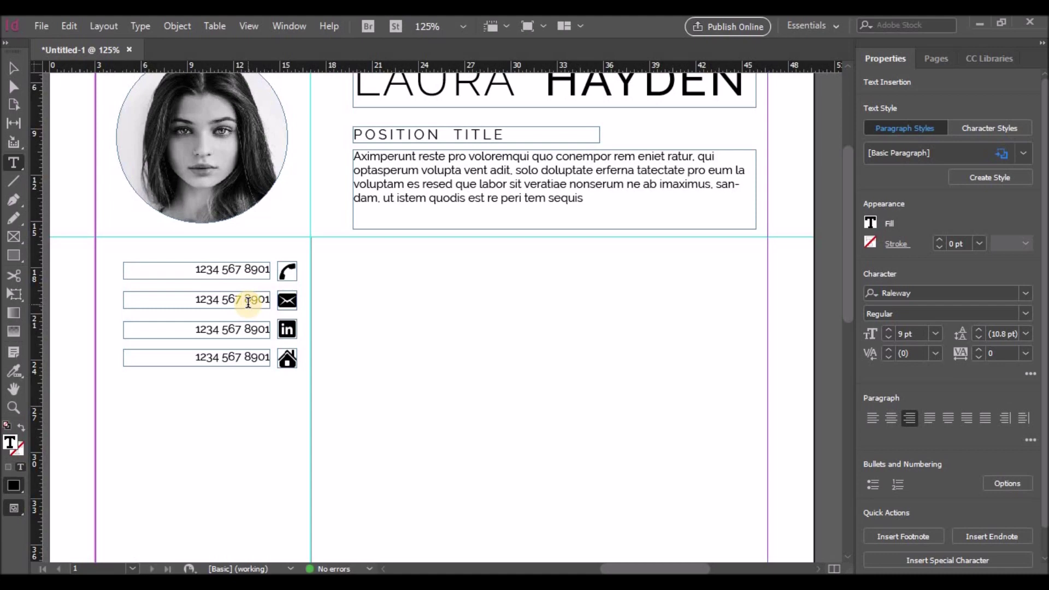
{"action": "left_click_drag", "start_coordinate": [202, 300], "coordinate": [286, 301]}
{"action": "key", "text": "BackSpace"}
{"action": "type", "text": "youremail"}
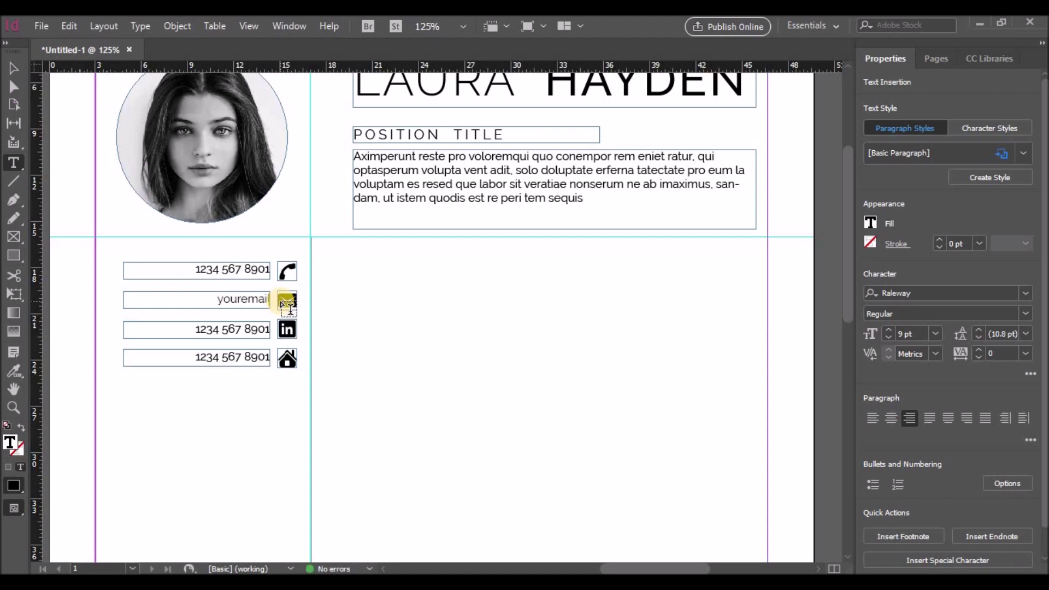
{"action": "type", "text": "@email.com"}
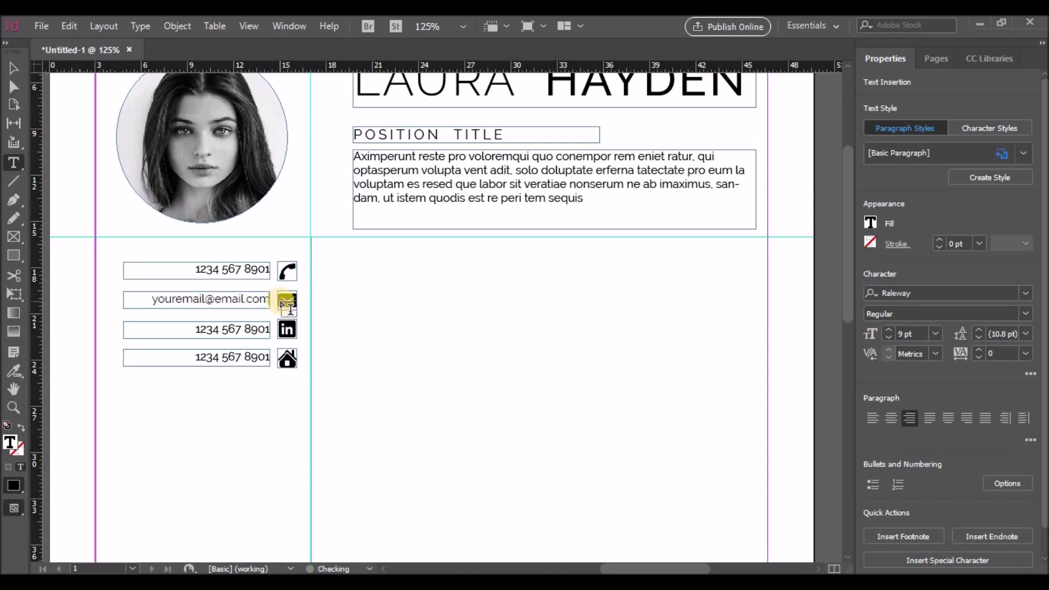
{"action": "left_click_drag", "start_coordinate": [195, 329], "coordinate": [272, 330]}
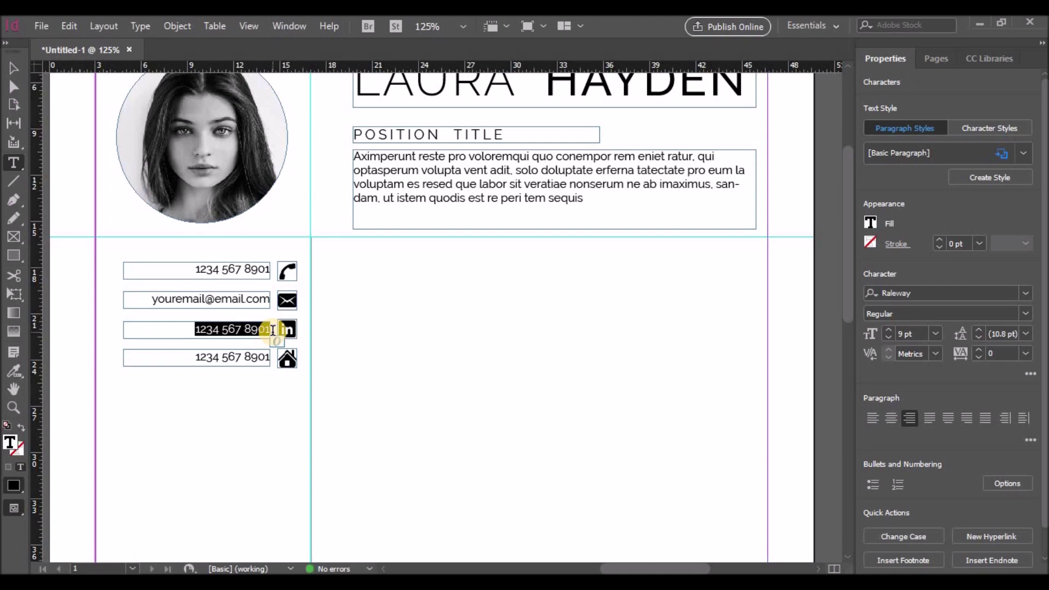
{"action": "key", "text": "BackSpace"}
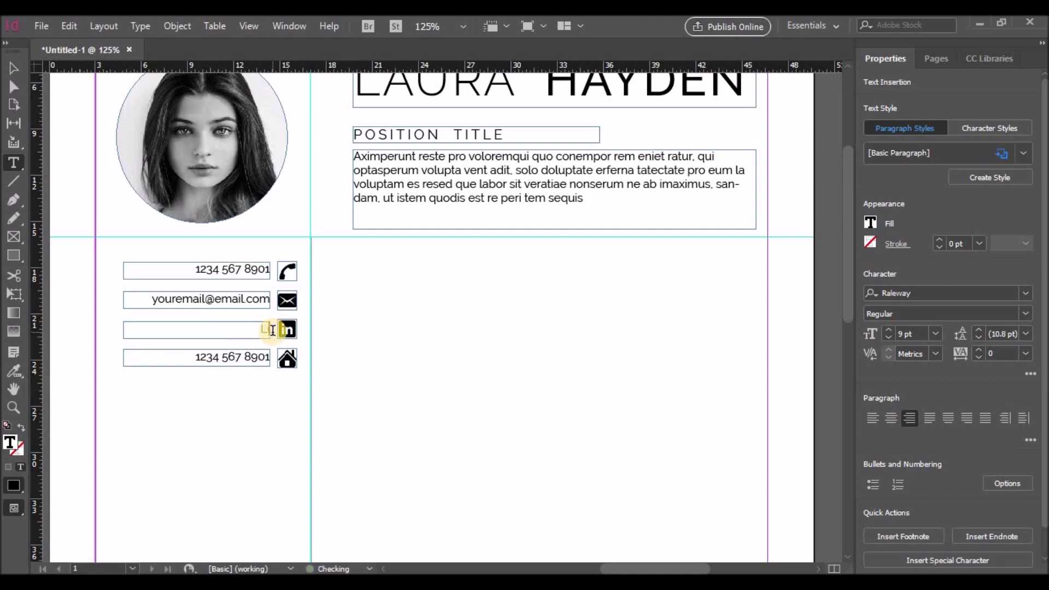
{"action": "type", "text": "LinkedIn.com/Username"}
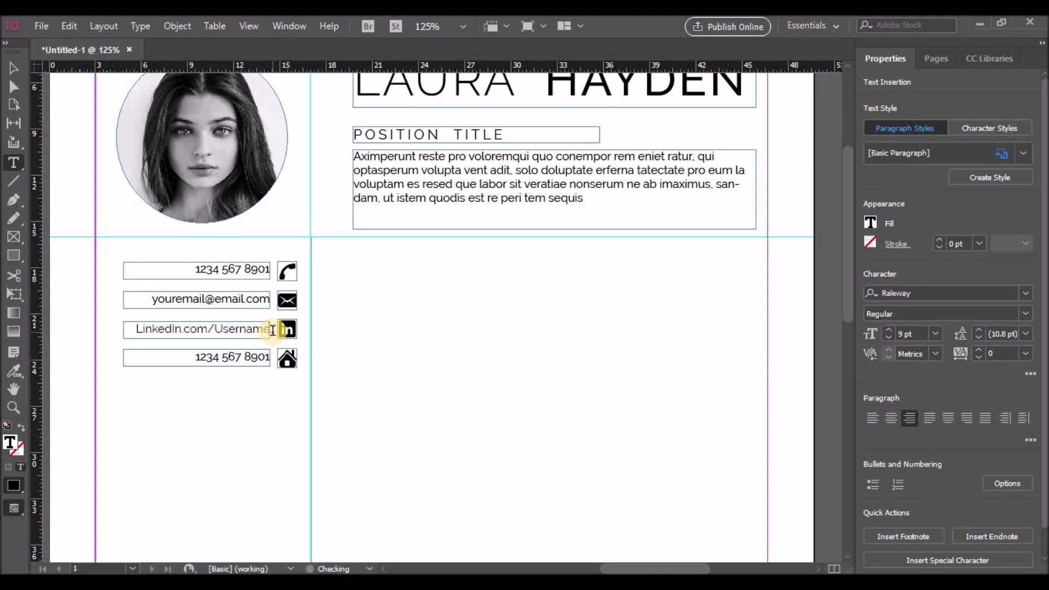
{"action": "left_click_drag", "start_coordinate": [197, 355], "coordinate": [276, 356]}
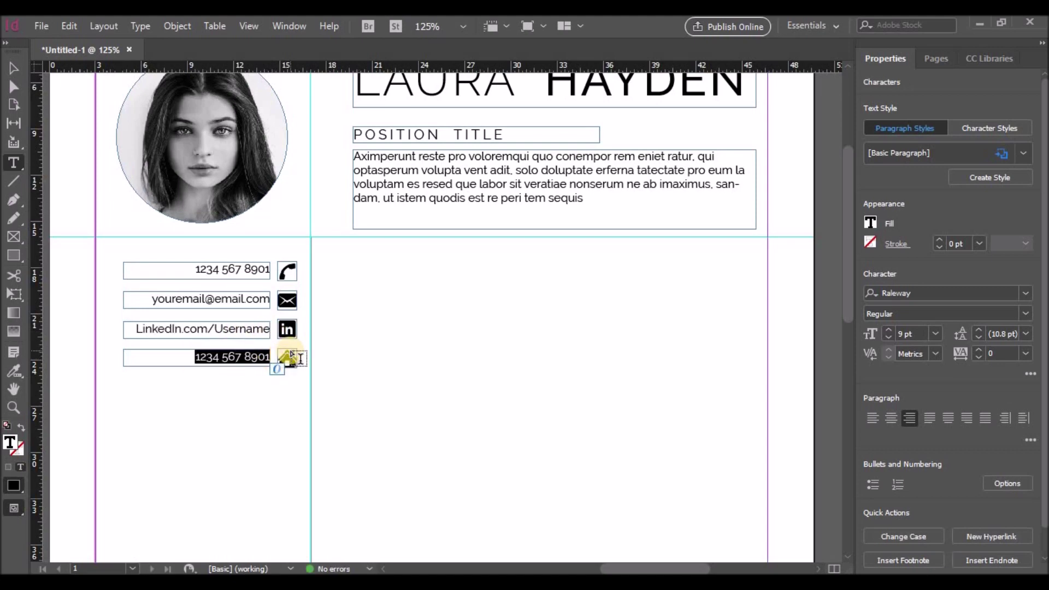
{"action": "type", "text": "123 Stree"}
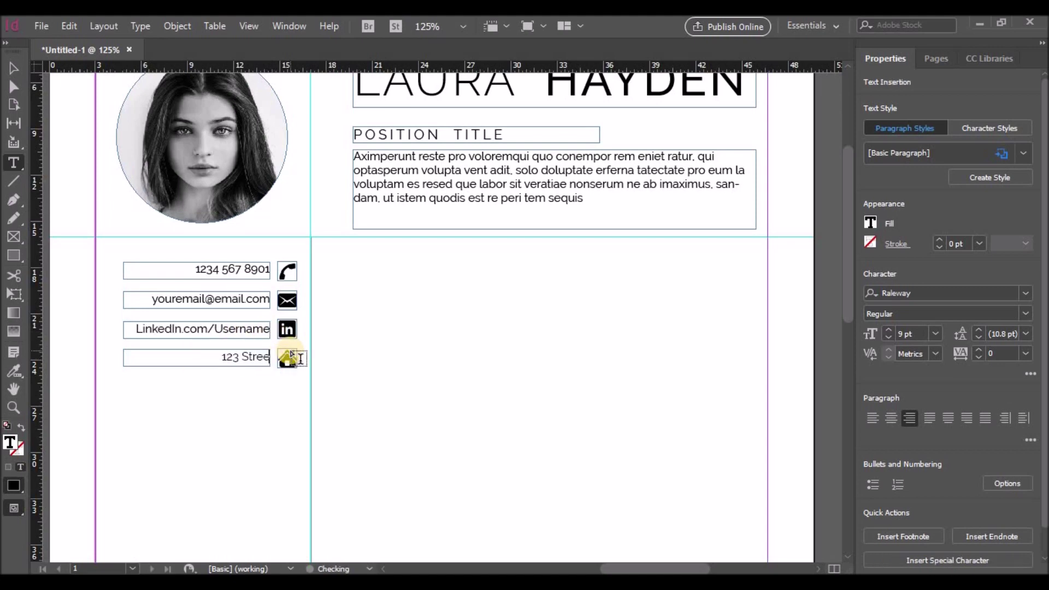
{"action": "type", "text": "t, City"}
{"action": "scroll", "coordinate": [187, 433], "scroll_direction": "up", "scroll_amount": 1}
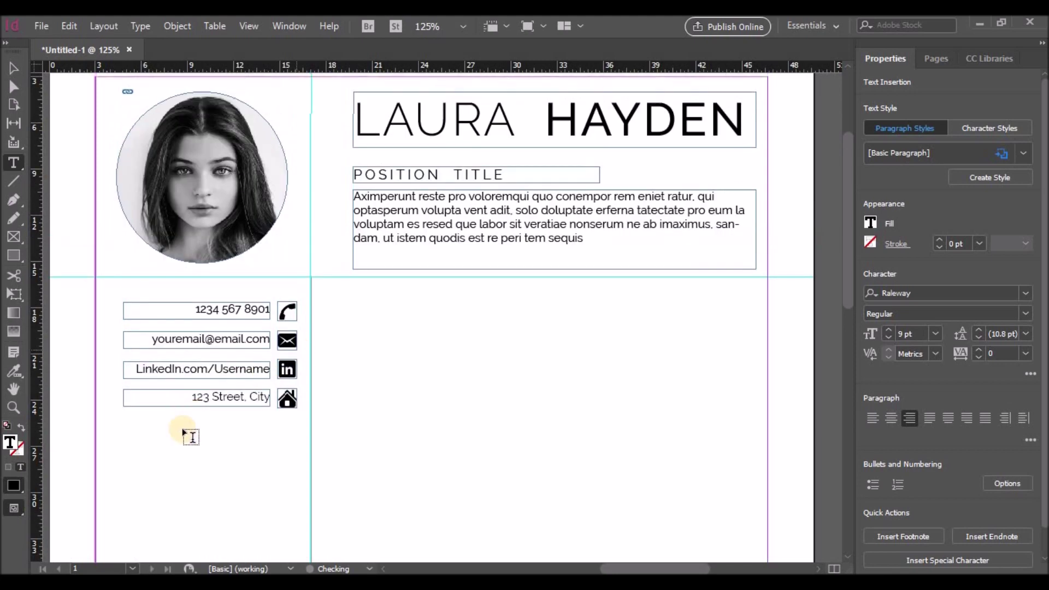
{"action": "left_click", "coordinate": [379, 370]}
{"action": "scroll", "coordinate": [379, 370], "scroll_direction": "down", "scroll_amount": 2}
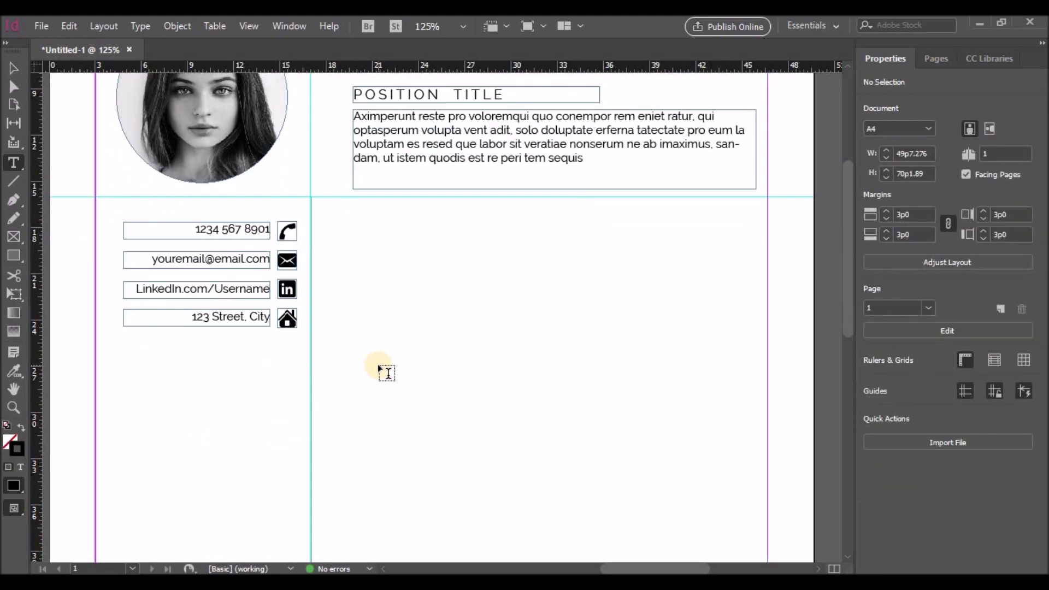
Step: Add a horizontal ruler guide just under the contact details
{"action": "left_click", "coordinate": [14, 180]}
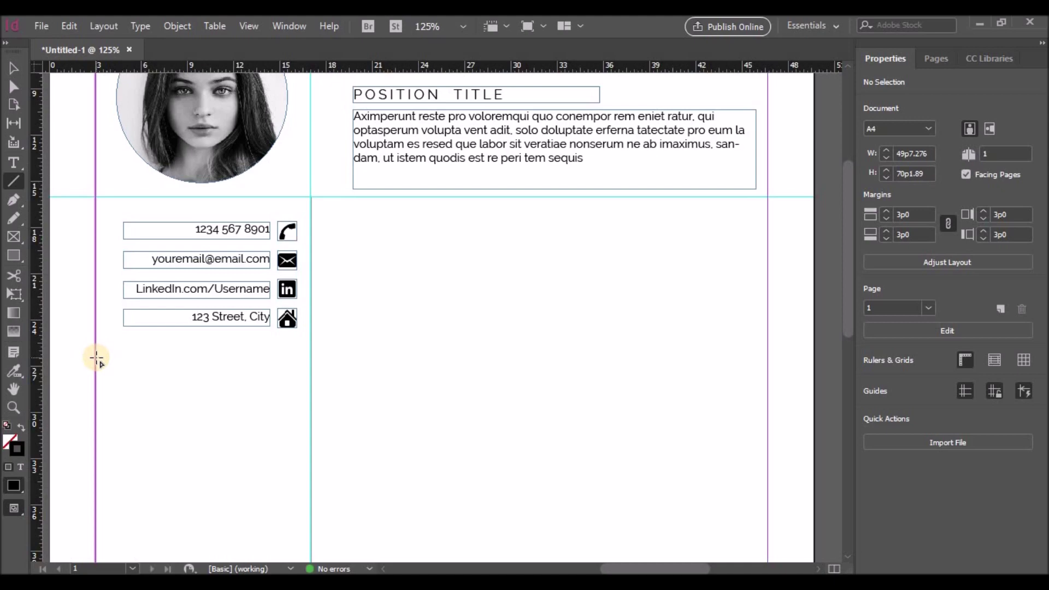
{"action": "scroll", "coordinate": [168, 325], "scroll_direction": "down", "scroll_amount": 3}
{"action": "scroll", "coordinate": [180, 320], "scroll_direction": "down", "scroll_amount": 1}
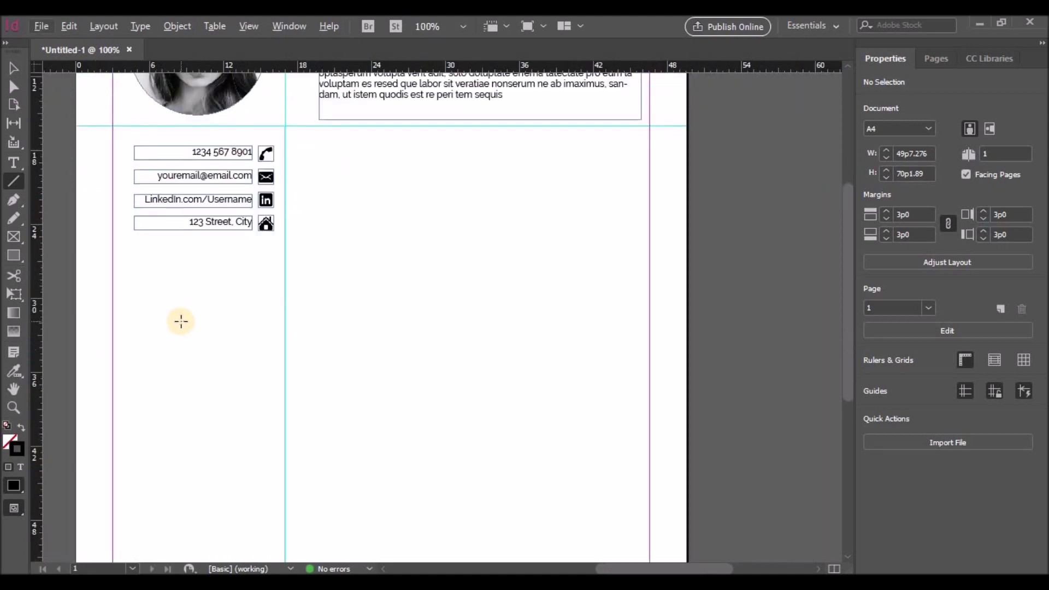
{"action": "left_click_drag", "start_coordinate": [245, 67], "coordinate": [244, 255]}
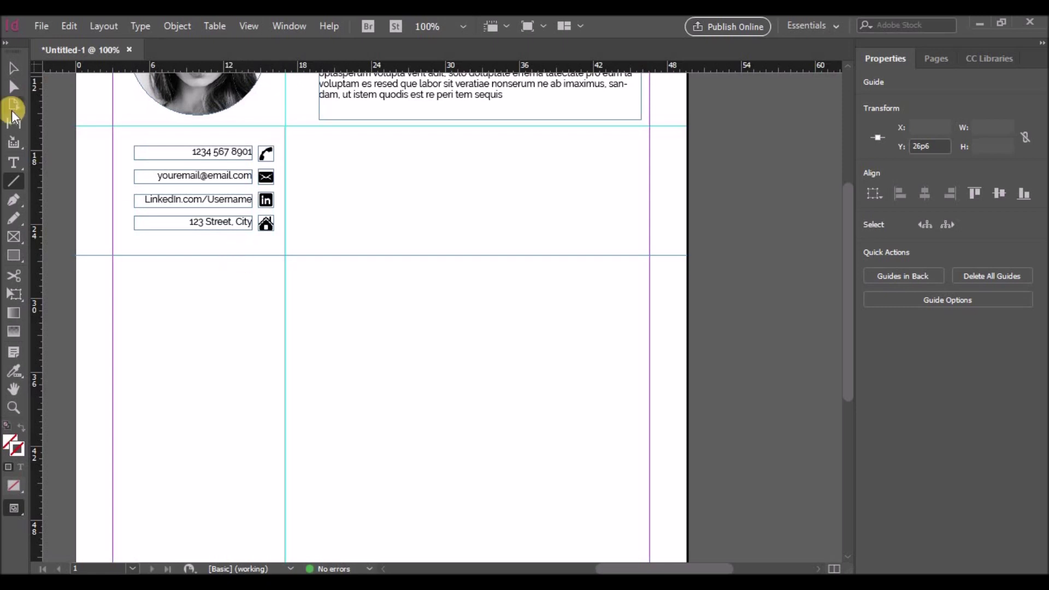
{"action": "left_click", "coordinate": [12, 69]}
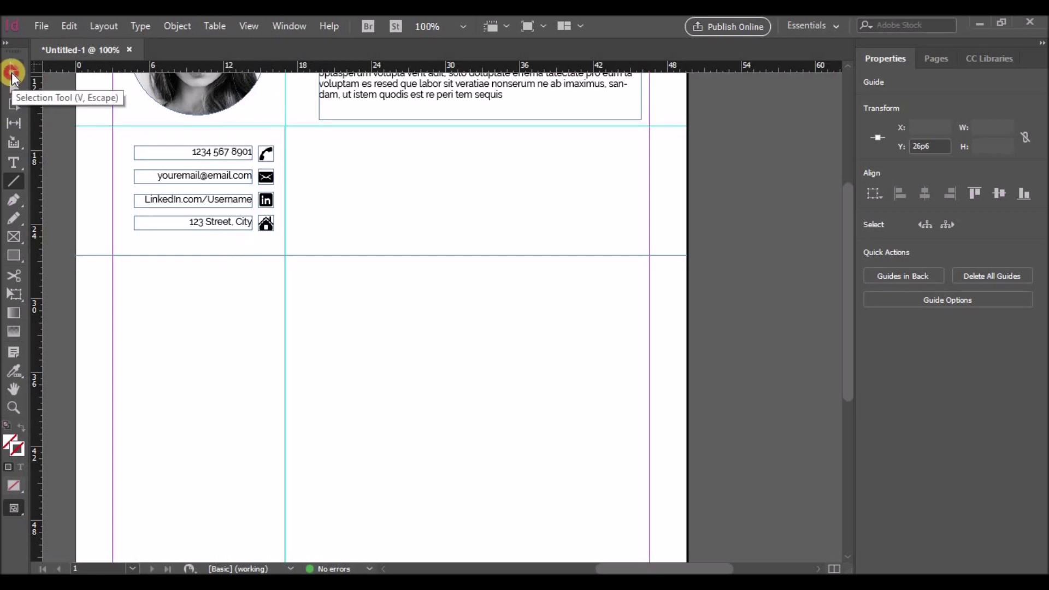
{"action": "left_click_drag", "start_coordinate": [145, 255], "coordinate": [146, 252]}
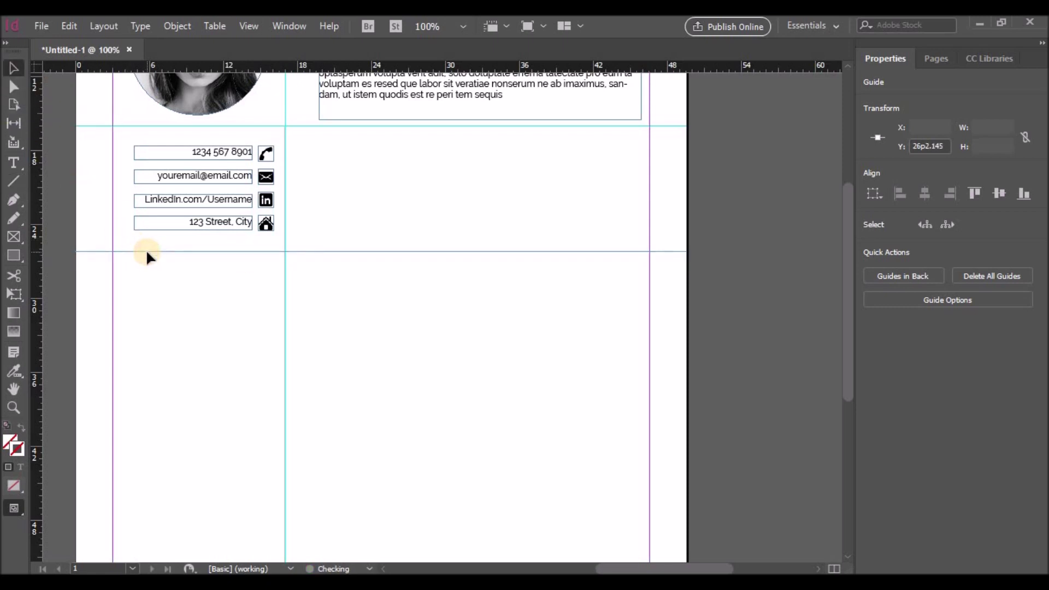
Step: Add a second horizontal guide further down, around Y 37p11.745
{"action": "left_click_drag", "start_coordinate": [247, 64], "coordinate": [264, 381]}
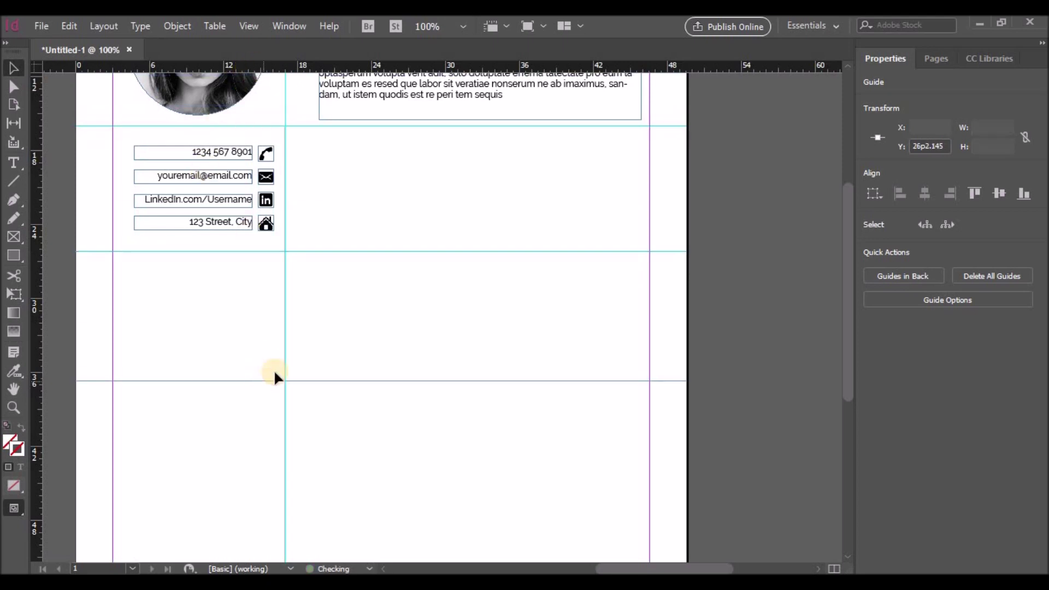
{"action": "scroll", "coordinate": [314, 331], "scroll_direction": "down", "scroll_amount": 3}
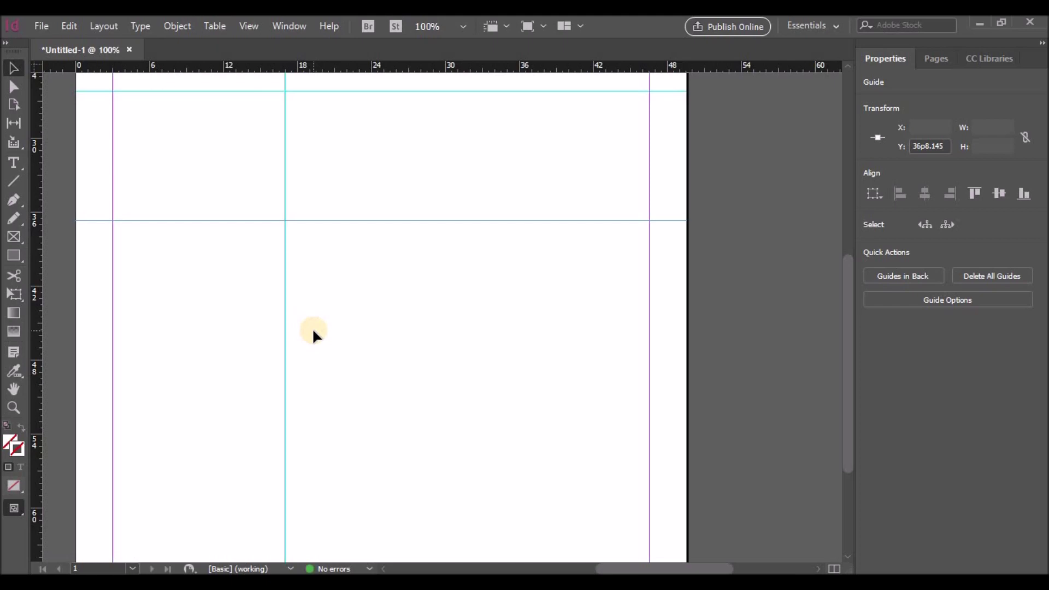
{"action": "scroll", "coordinate": [313, 328], "scroll_direction": "up", "scroll_amount": 1}
{"action": "left_click_drag", "start_coordinate": [267, 300], "coordinate": [269, 317]}
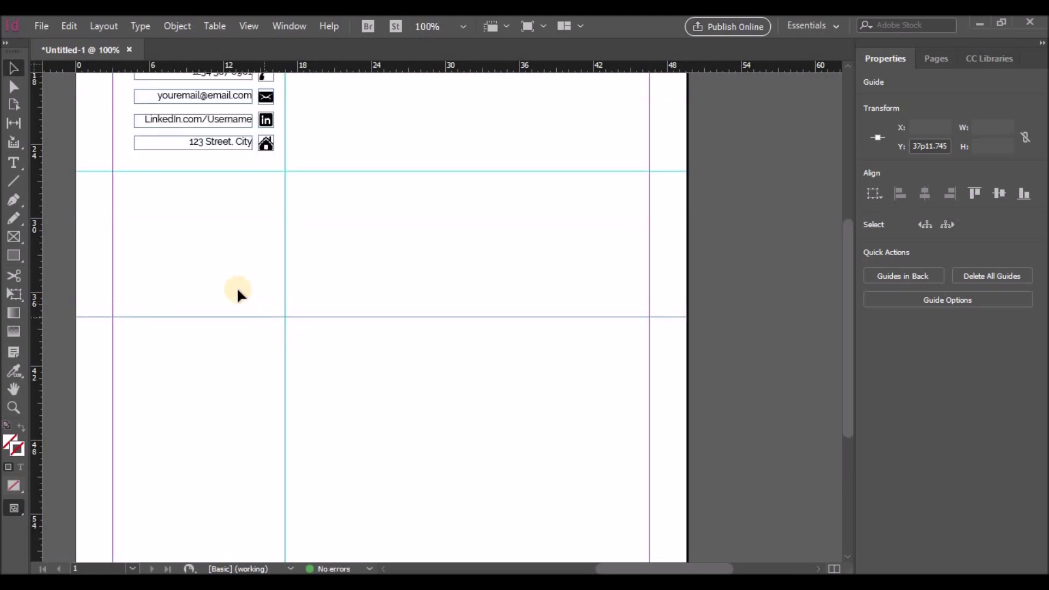
{"action": "scroll", "coordinate": [230, 274], "scroll_direction": "up", "scroll_amount": 2}
{"action": "scroll", "coordinate": [230, 284], "scroll_direction": "down", "scroll_amount": 1}
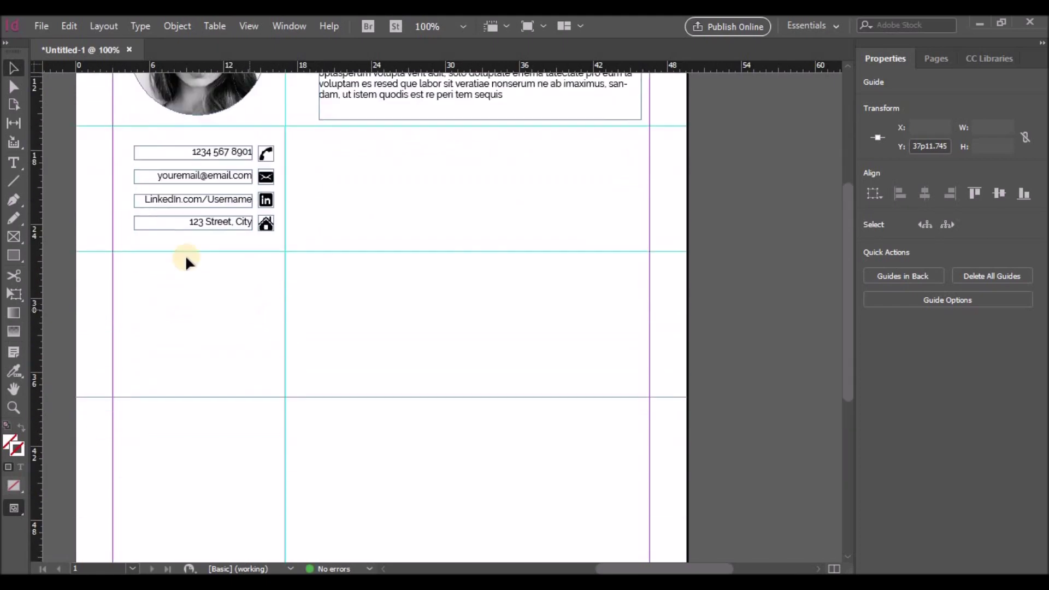
{"action": "scroll", "coordinate": [105, 201], "scroll_direction": "up", "scroll_amount": 2}
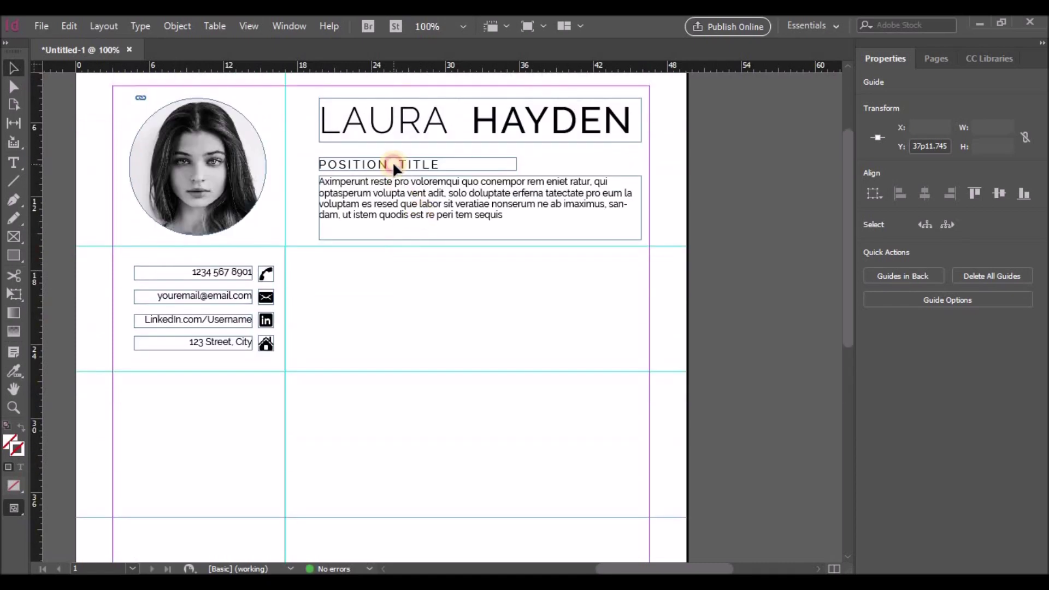
Step: Duplicate the position title frame below the contact details and retype it as a bold EDUCATION heading
{"action": "left_click", "coordinate": [377, 164]}
{"action": "left_click_drag", "start_coordinate": [371, 161], "coordinate": [188, 386]}
{"action": "double_click", "coordinate": [253, 387]}
{"action": "left_click_drag", "start_coordinate": [253, 387], "coordinate": [140, 387]}
{"action": "type", "text": "EDUCATION"}
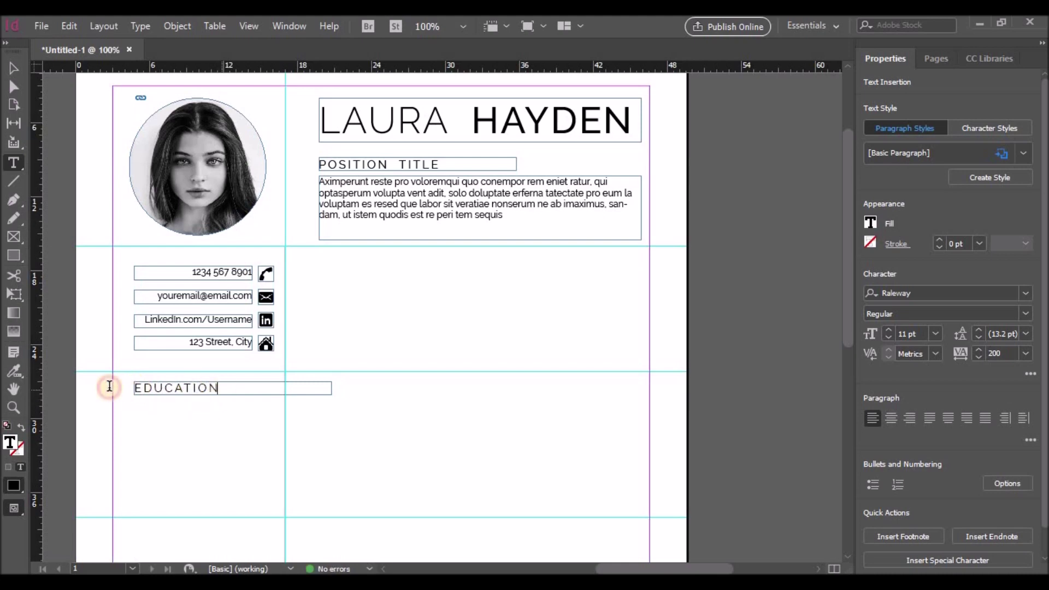
{"action": "left_click_drag", "start_coordinate": [107, 387], "coordinate": [220, 389]}
{"action": "left_click", "coordinate": [1025, 313]}
{"action": "left_click", "coordinate": [910, 216]}
{"action": "left_click", "coordinate": [219, 390]}
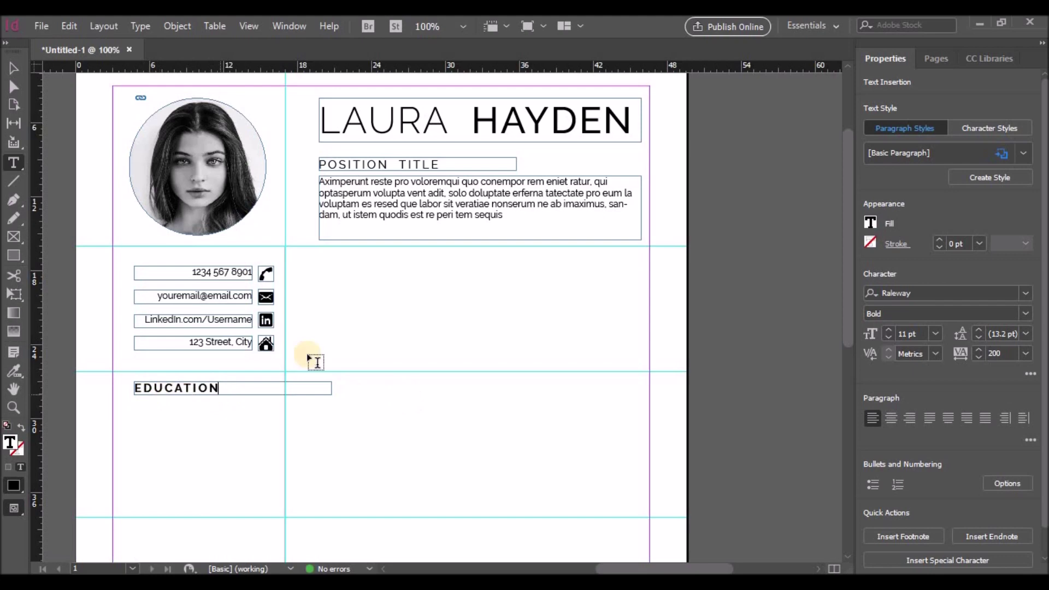
Step: Narrow the EDUCATION frame, right-align its text, and line it up with the contact icons' right edge
{"action": "left_click", "coordinate": [14, 68]}
{"action": "left_click_drag", "start_coordinate": [332, 388], "coordinate": [196, 388]}
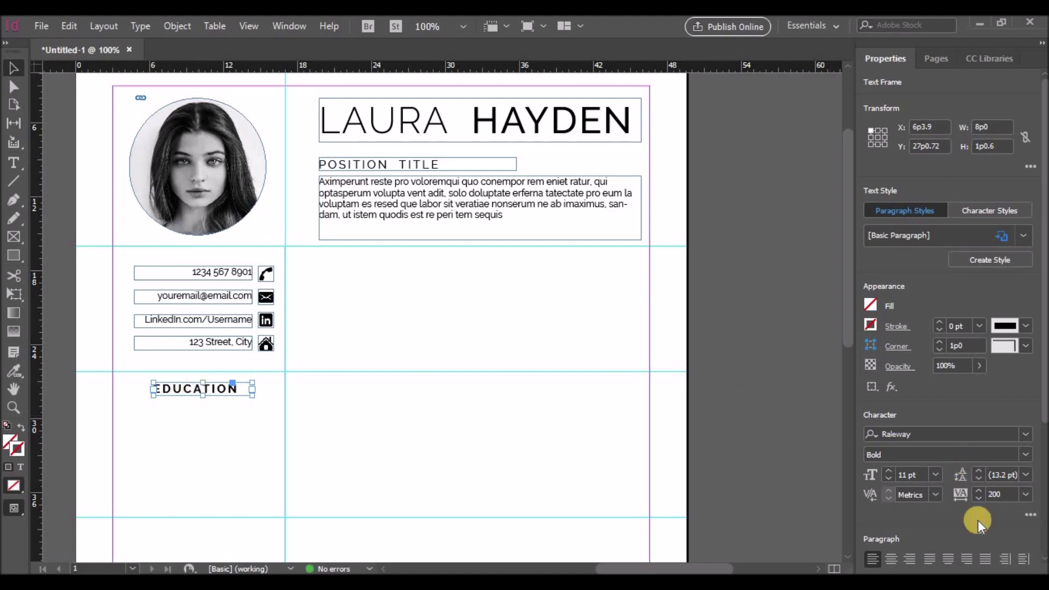
{"action": "left_click", "coordinate": [910, 559]}
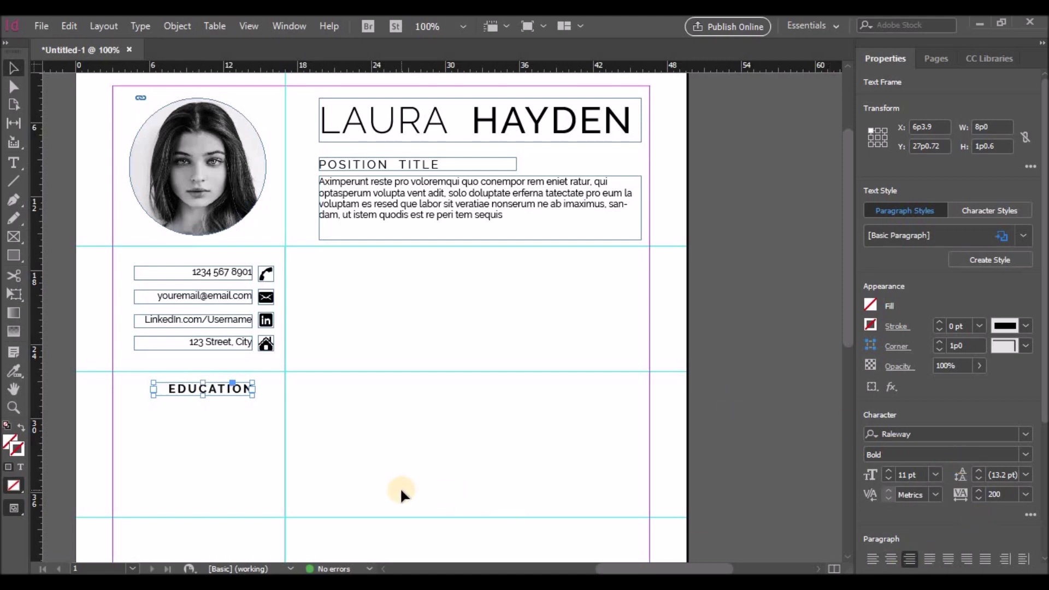
{"action": "left_click", "coordinate": [212, 401]}
{"action": "scroll", "coordinate": [212, 401], "scroll_direction": "down", "scroll_amount": 2}
{"action": "left_click_drag", "start_coordinate": [239, 358], "coordinate": [259, 356]}
{"action": "left_click", "coordinate": [248, 377]}
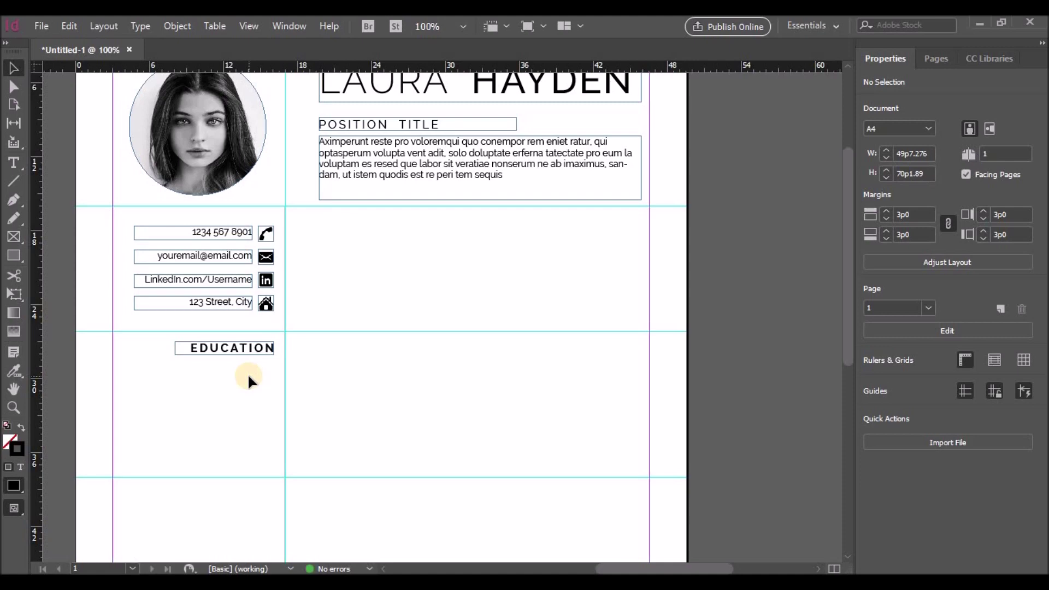
Step: Copy the address box below EDUCATION and replace its text with ENTER YOUR DEGREE, University, Location 2000-2005
{"action": "left_click_drag", "start_coordinate": [217, 300], "coordinate": [214, 469]}
{"action": "double_click", "coordinate": [212, 370]}
{"action": "left_click_drag", "start_coordinate": [212, 370], "coordinate": [281, 371]}
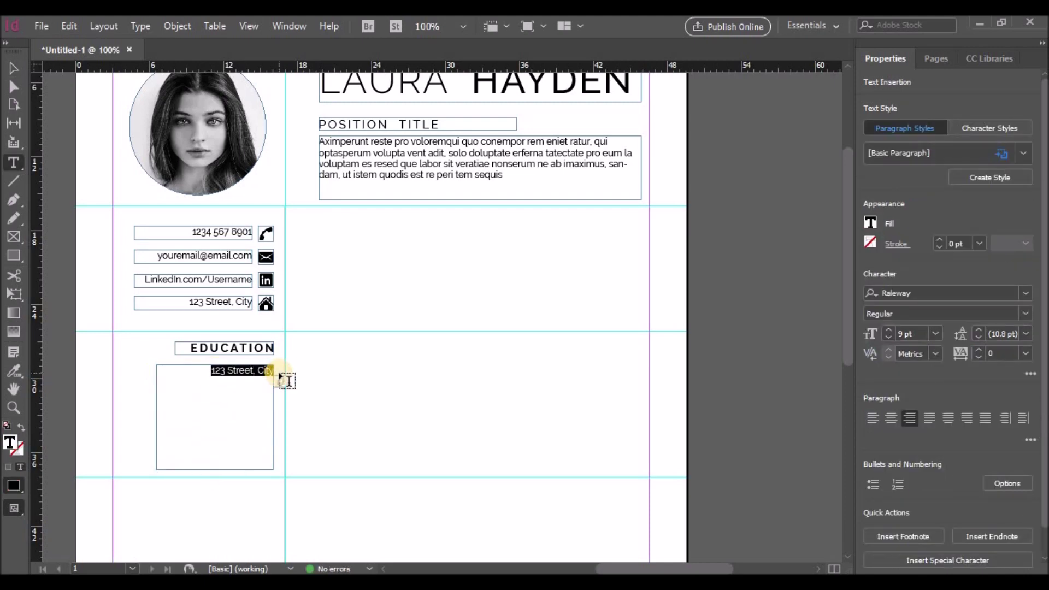
{"action": "key", "text": "BackSpace"}
{"action": "type", "text": "ENTER YOUR DEGREE"}
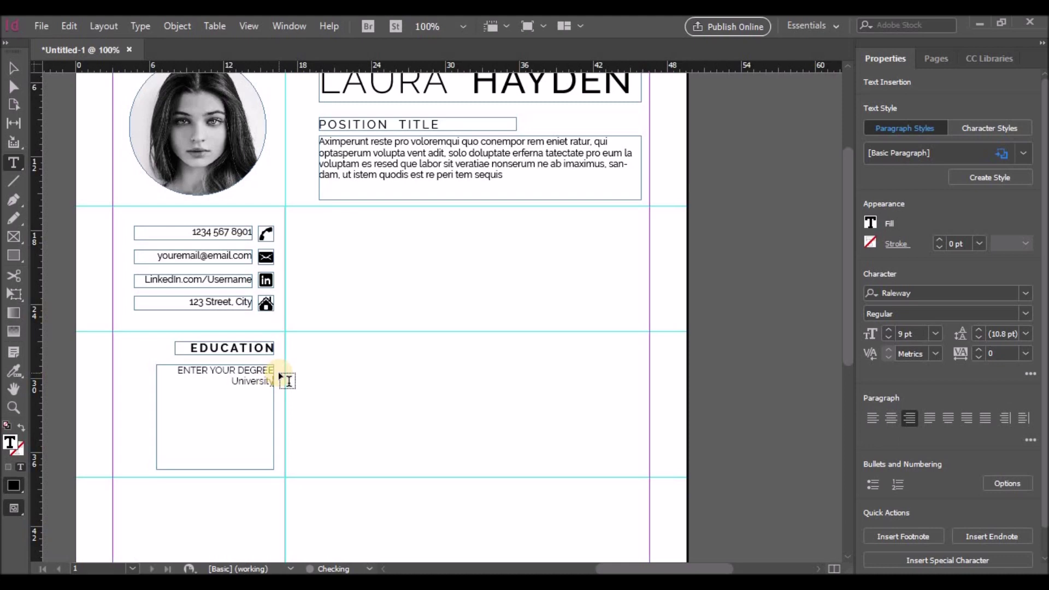
{"action": "type", "text": "University, Location 2000"}
{"action": "type", "text": "-2005"}
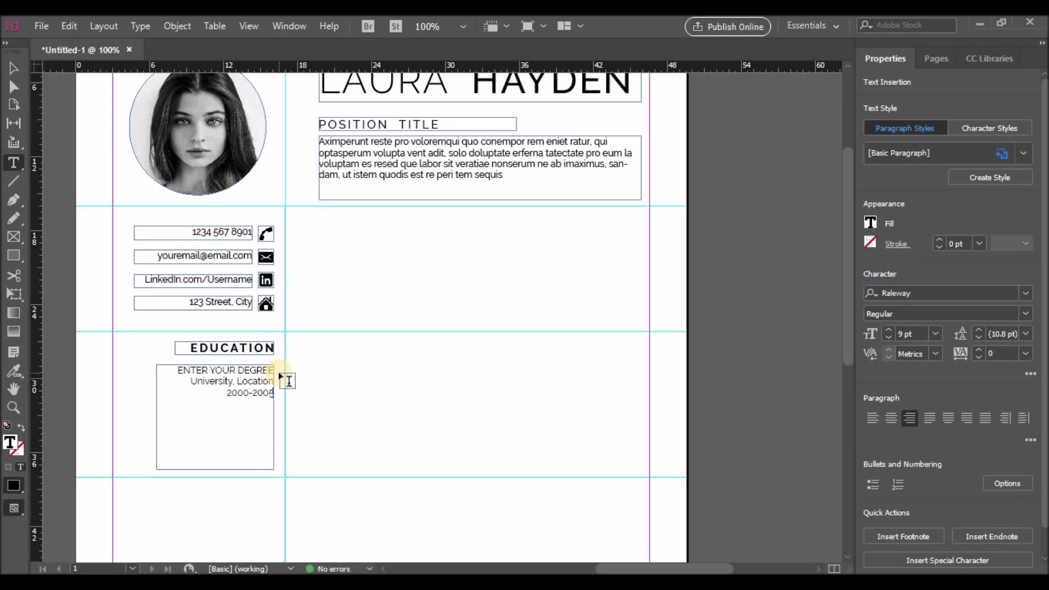
Step: Paste a second copy of the degree entry below the first
{"action": "left_click_drag", "start_coordinate": [177, 371], "coordinate": [272, 403]}
{"action": "key", "text": "ctrl+c"}
{"action": "left_click", "coordinate": [276, 409]}
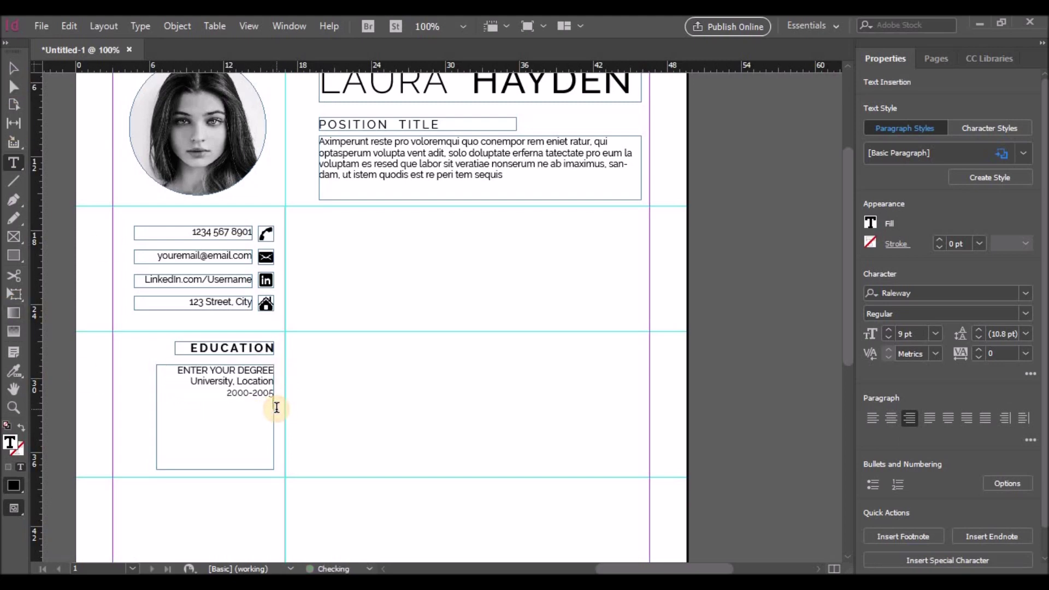
{"action": "key", "text": "Return"}
{"action": "key", "text": "ctrl+v"}
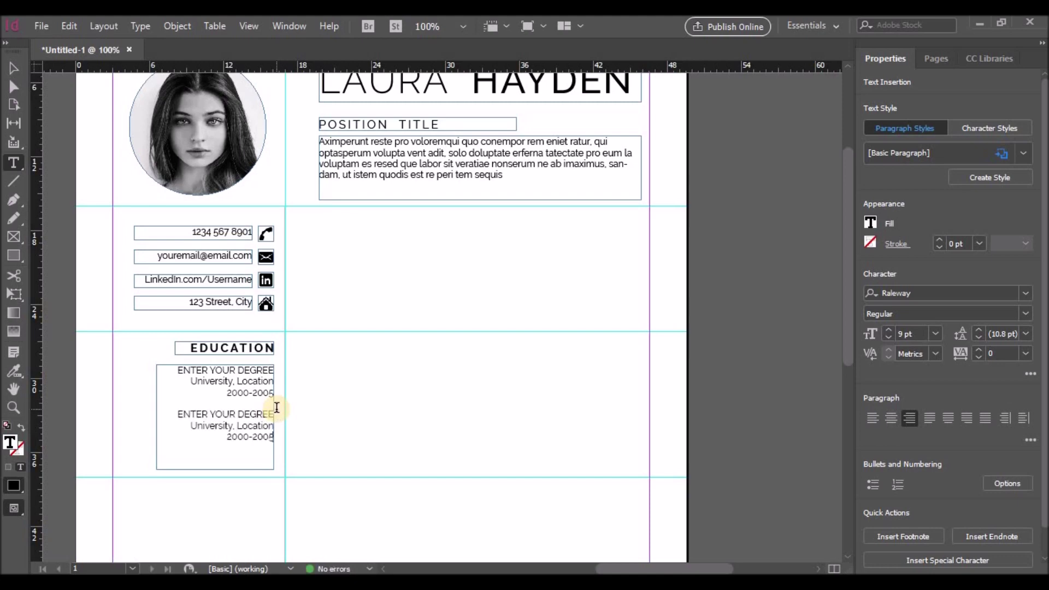
{"action": "left_click", "coordinate": [14, 69]}
{"action": "left_click", "coordinate": [392, 401]}
{"action": "scroll", "coordinate": [391, 401], "scroll_direction": "down", "scroll_amount": 3}
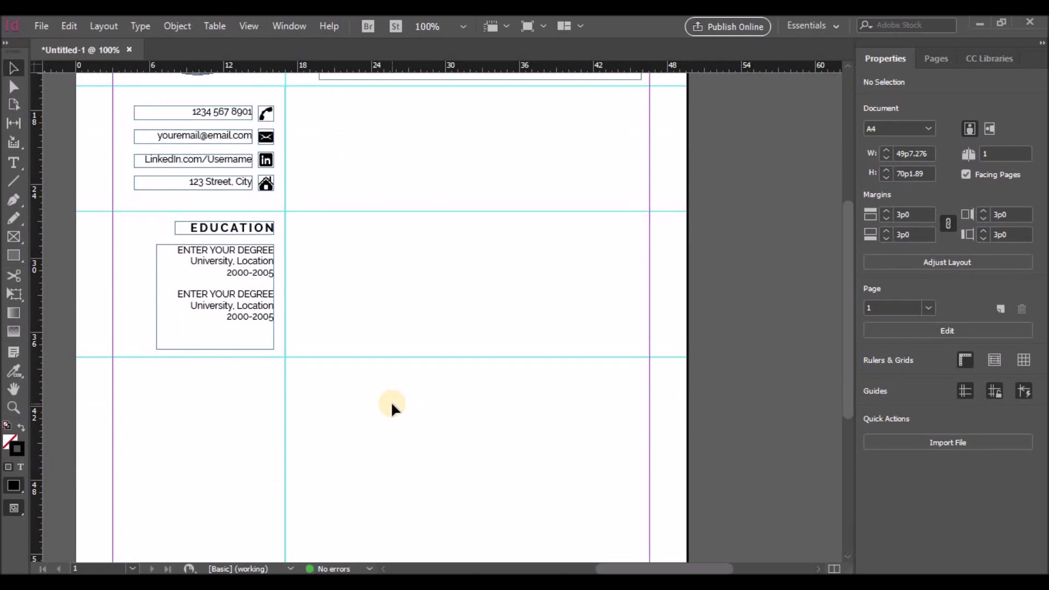
{"action": "scroll", "coordinate": [227, 179], "scroll_direction": "down", "scroll_amount": 2}
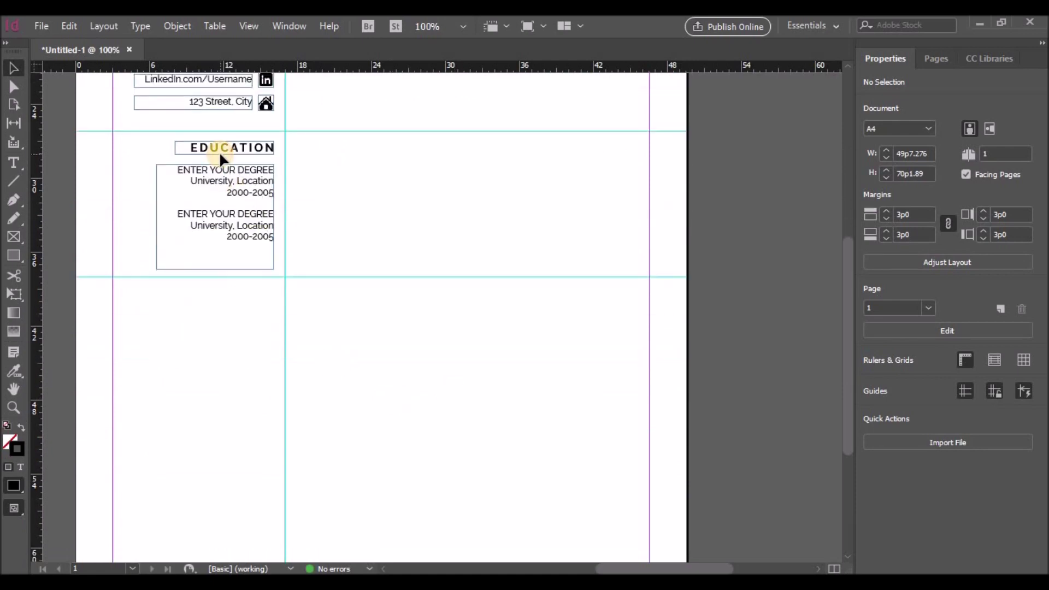
Step: Duplicate both Education frames lower on the page and rename the heading AWARDS
{"action": "left_click", "coordinate": [219, 148]}
{"action": "left_click", "coordinate": [221, 200], "text": "shift"}
{"action": "left_click_drag", "start_coordinate": [226, 226], "coordinate": [227, 376]}
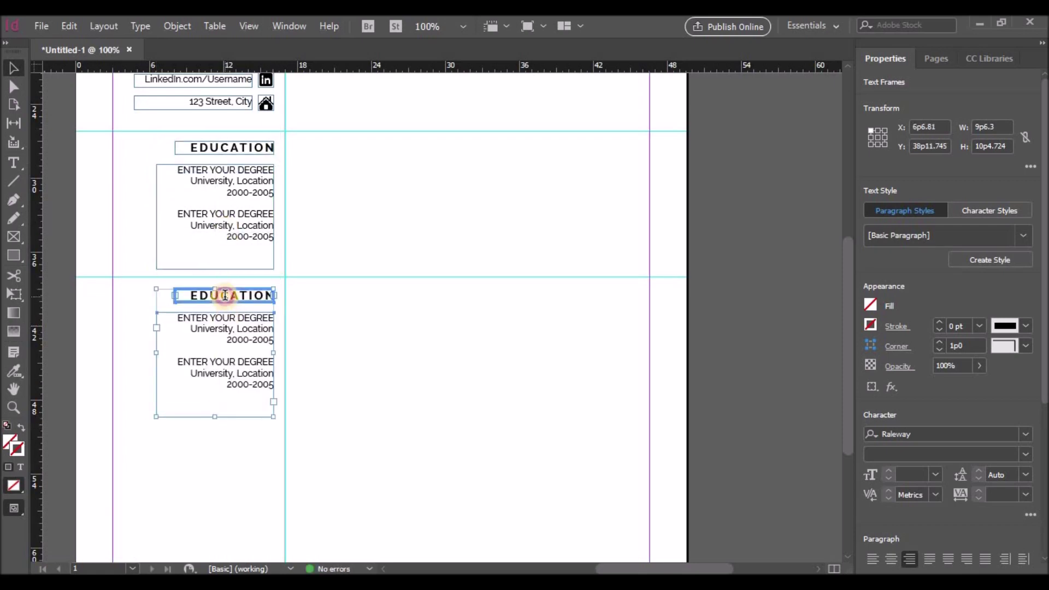
{"action": "double_click", "coordinate": [195, 295]}
{"action": "left_click_drag", "start_coordinate": [195, 295], "coordinate": [288, 300]}
{"action": "type", "text": "AWARDS"}
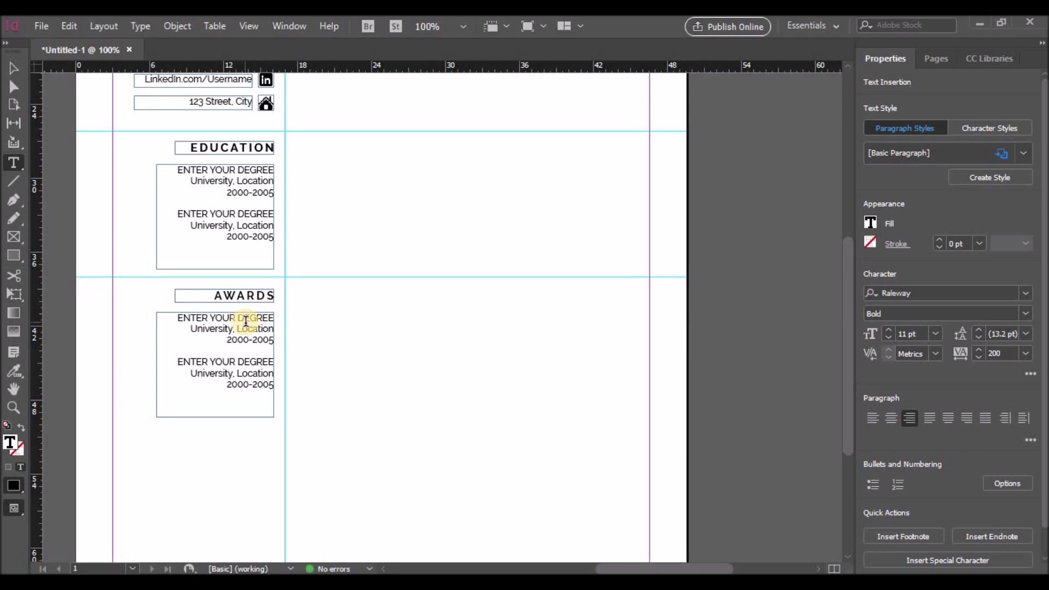
Step: Rewrite the first entry as AWARDS RECEIVED, Organization, 2017
{"action": "left_click_drag", "start_coordinate": [175, 317], "coordinate": [277, 316]}
{"action": "key", "text": "BackSpace"}
{"action": "type", "text": "AWARDS"}
{"action": "type", "text": "RECEIVED"}
{"action": "key", "text": "Return"}
{"action": "left_click_drag", "start_coordinate": [190, 328], "coordinate": [274, 329]}
{"action": "type", "text": "Organization"}
{"action": "key", "text": "Return"}
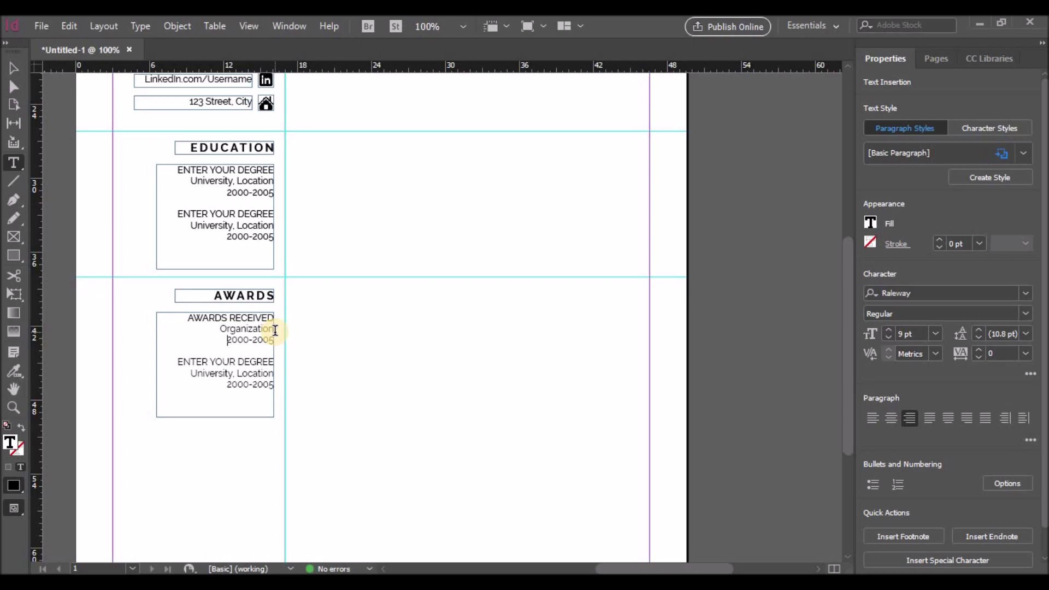
{"action": "left_click_drag", "start_coordinate": [227, 340], "coordinate": [276, 344]}
{"action": "type", "text": "2017"}
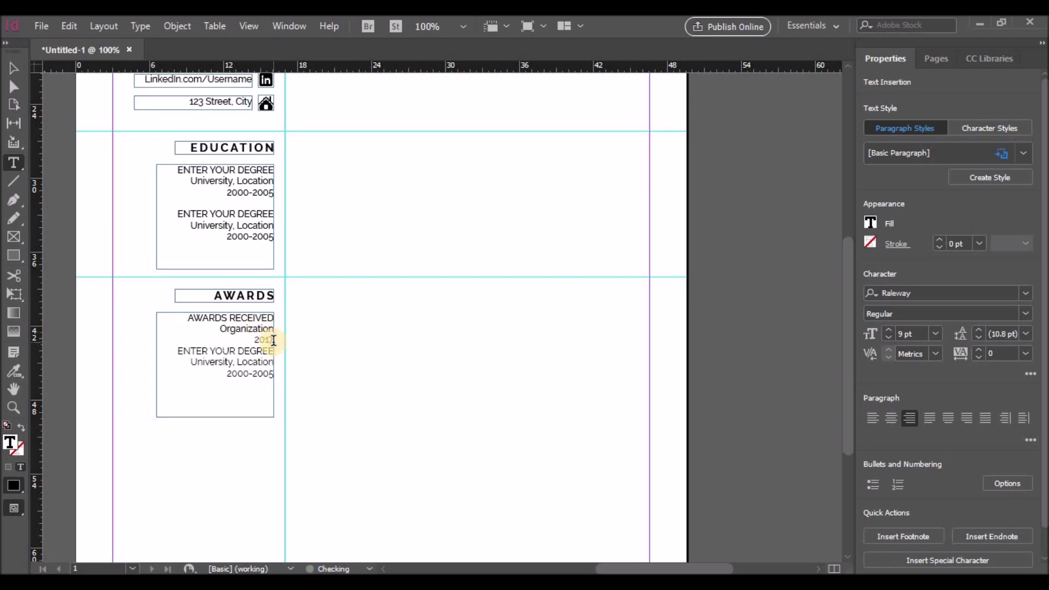
{"action": "left_click", "coordinate": [186, 350]}
{"action": "key", "text": "Return"}
Step: Replace the remaining degree entry with a copy of the award entry and change its year
{"action": "left_click_drag", "start_coordinate": [180, 313], "coordinate": [237, 344]}
{"action": "key", "text": "ctrl+c"}
{"action": "left_click", "coordinate": [276, 398], "text": "shift"}
{"action": "key", "text": "ctrl+v"}
{"action": "double_click", "coordinate": [265, 385]}
{"action": "type", "text": "2018"}
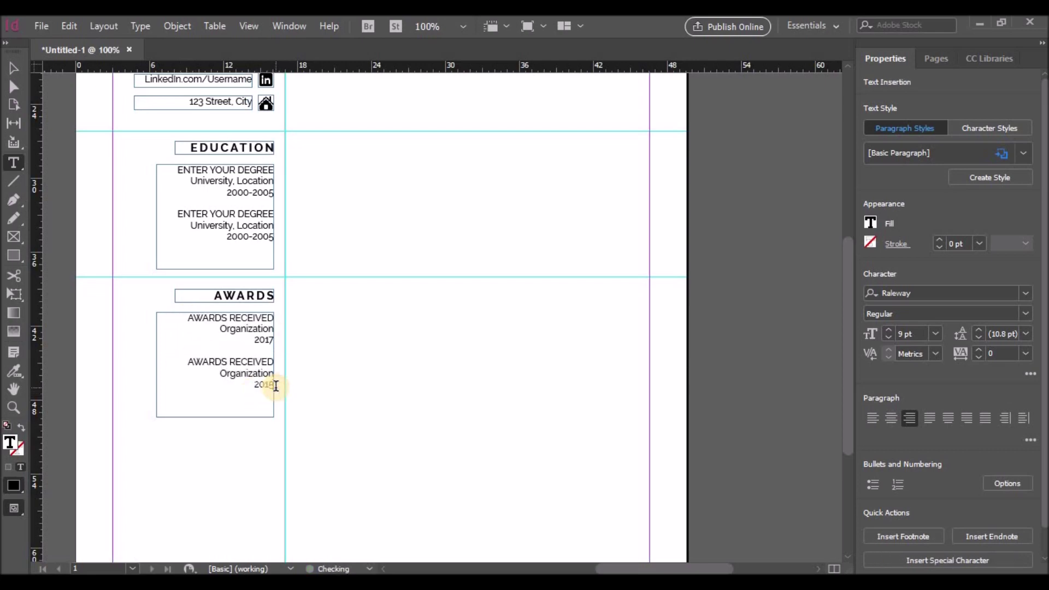
Step: Shorten the Awards frame to fit its two entries
{"action": "left_click", "coordinate": [14, 68]}
{"action": "left_click", "coordinate": [206, 421]}
{"action": "left_click", "coordinate": [215, 417]}
{"action": "left_click_drag", "start_coordinate": [215, 417], "coordinate": [215, 393]}
{"action": "left_click", "coordinate": [221, 435]}
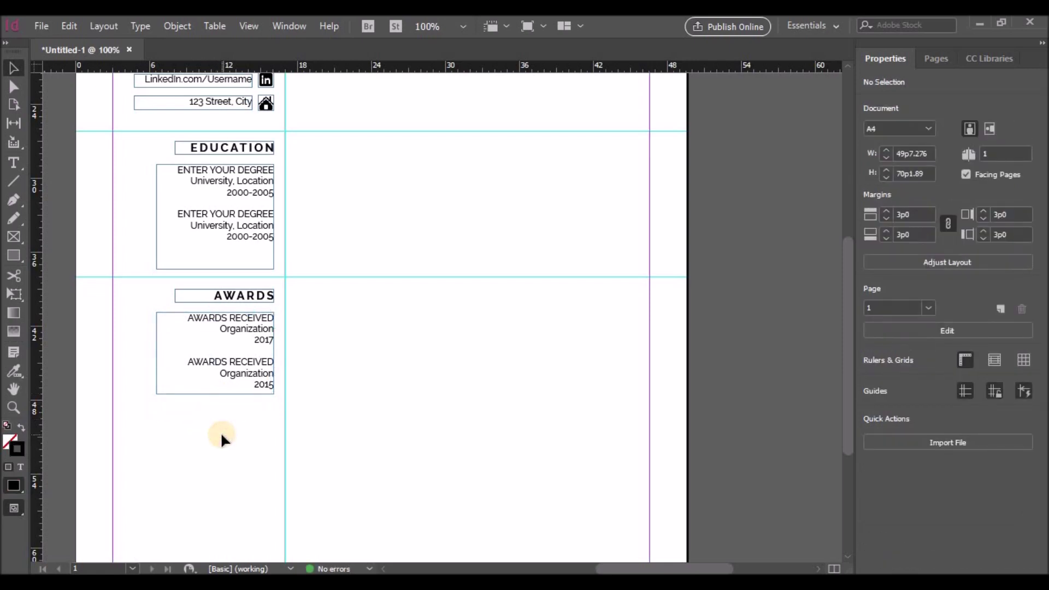
Step: Add a horizontal guide lower on the page and duplicate the Awards section below it as SKILLS
{"action": "left_click_drag", "start_coordinate": [279, 65], "coordinate": [288, 429]}
{"action": "scroll", "coordinate": [296, 429], "scroll_direction": "down", "scroll_amount": 4}
{"action": "scroll", "coordinate": [289, 371], "scroll_direction": "up", "scroll_amount": 3}
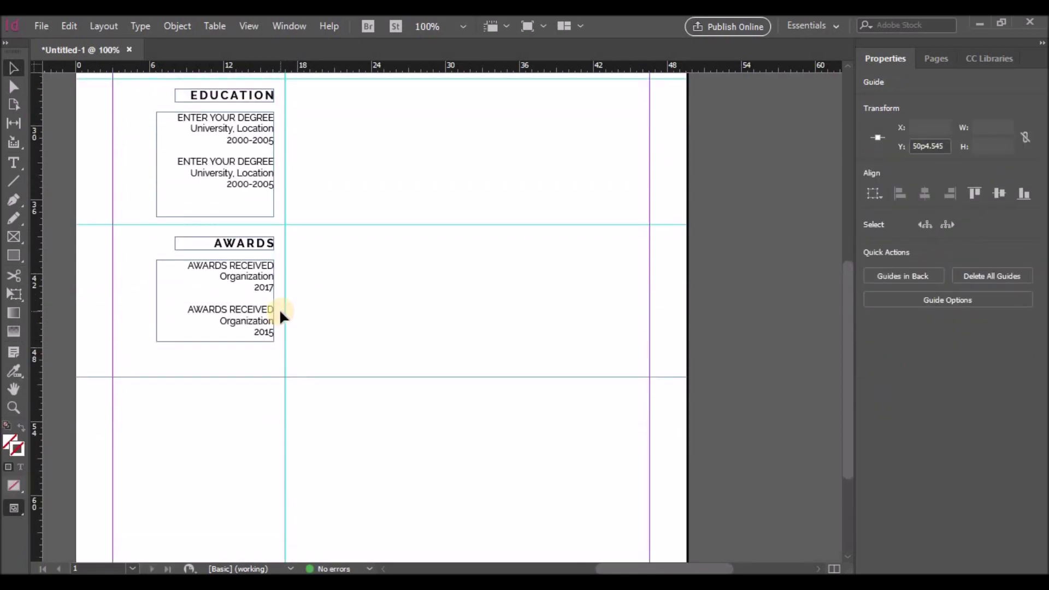
{"action": "left_click", "coordinate": [248, 272]}
{"action": "left_click", "coordinate": [244, 245], "text": "shift"}
{"action": "left_click_drag", "start_coordinate": [244, 307], "coordinate": [288, 399]}
{"action": "double_click", "coordinate": [206, 399]}
{"action": "type", "text": "SKILLS"}
Step: Replace the copied award text with the skills list: Time management, Problem solving, Commerciality, Another skill
{"action": "left_click_drag", "start_coordinate": [190, 419], "coordinate": [288, 500]}
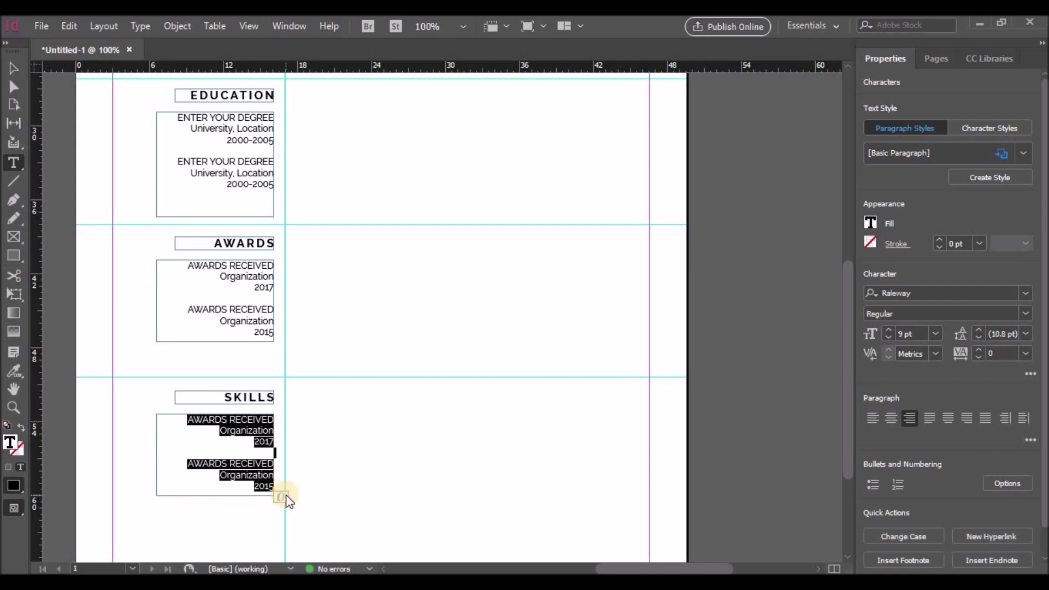
{"action": "type", "text": "Time"}
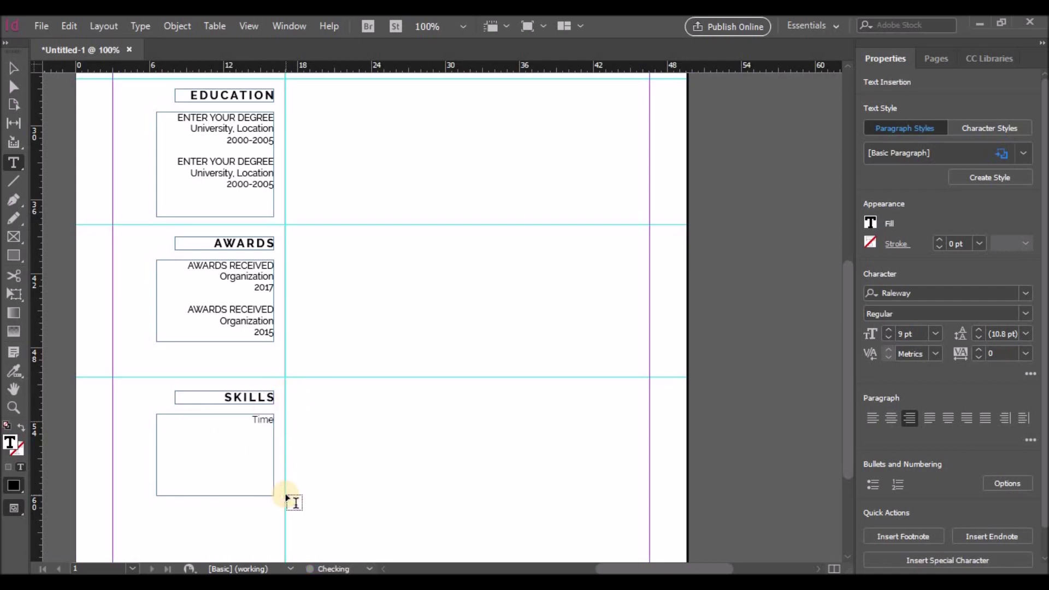
{"action": "type", "text": " management"}
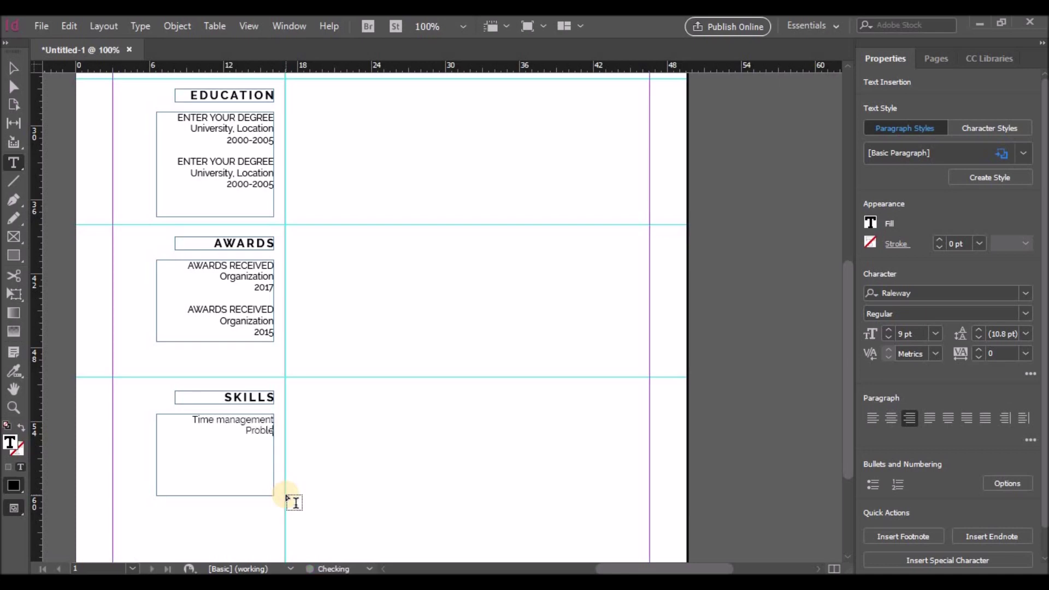
{"action": "key", "text": "Return"}
{"action": "type", "text": "Problem solving "}
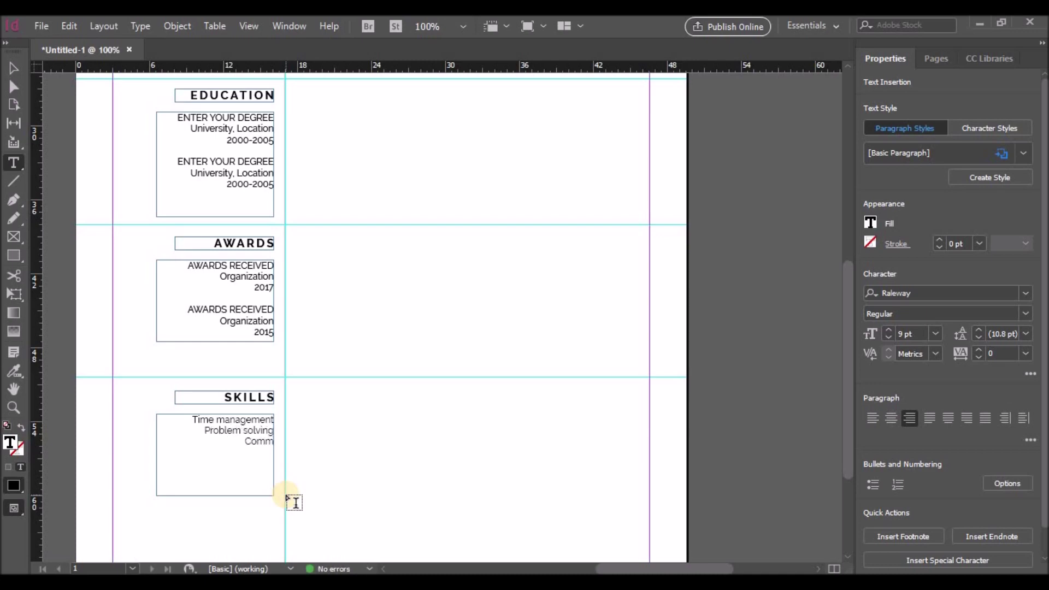
{"action": "type", "text": "Commerciality"}
{"action": "key", "text": "Return"}
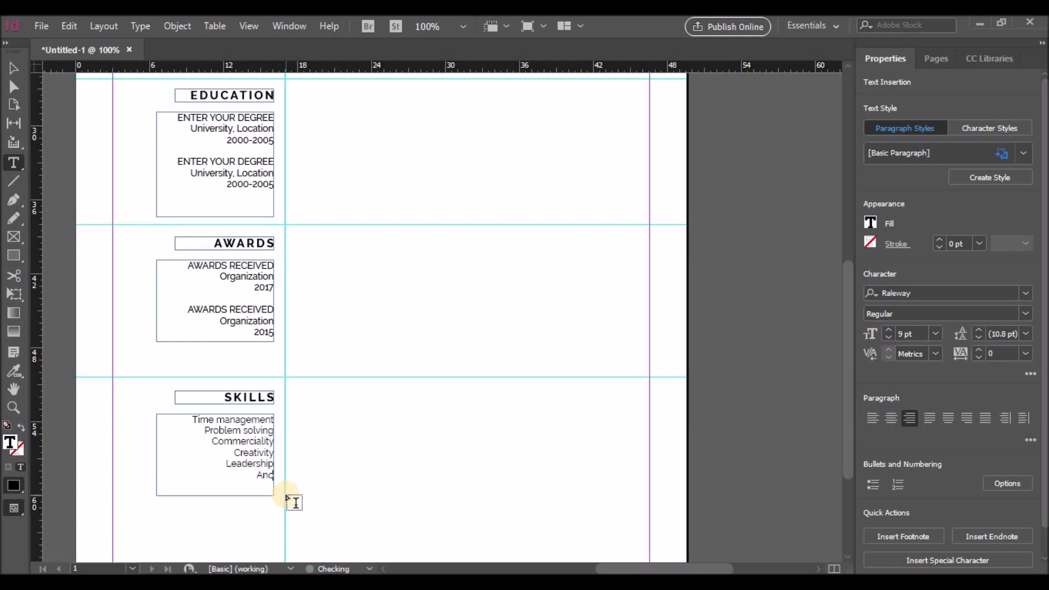
{"action": "type", "text": "killAndother skill"}
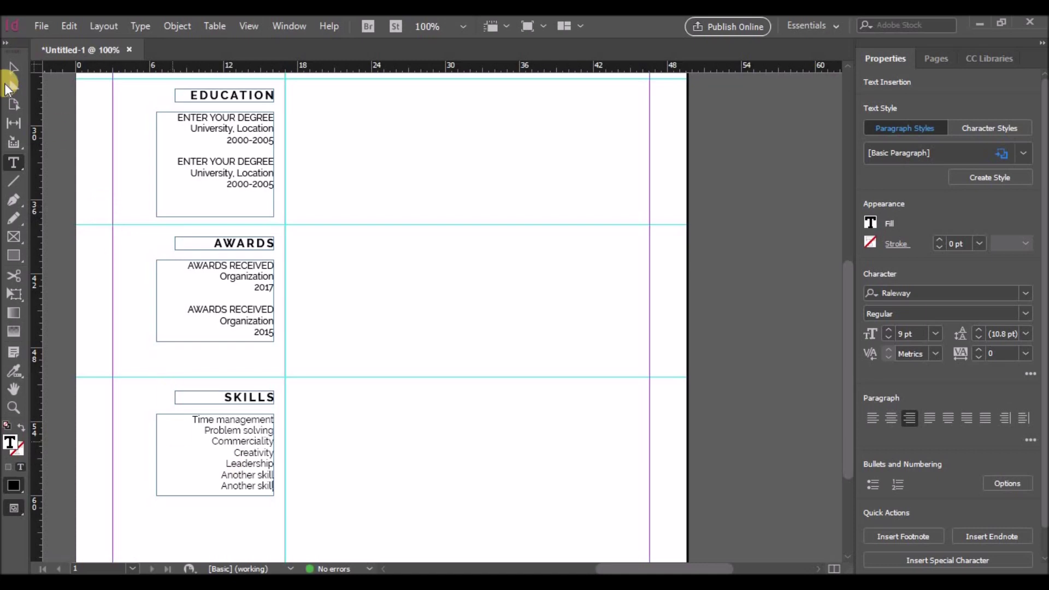
Step: Drag the Skills frame's bottom edge down to make it taller
{"action": "left_click", "coordinate": [13, 69]}
{"action": "scroll", "coordinate": [292, 292], "scroll_direction": "down", "scroll_amount": 3}
{"action": "left_click_drag", "start_coordinate": [214, 335], "coordinate": [220, 418]}
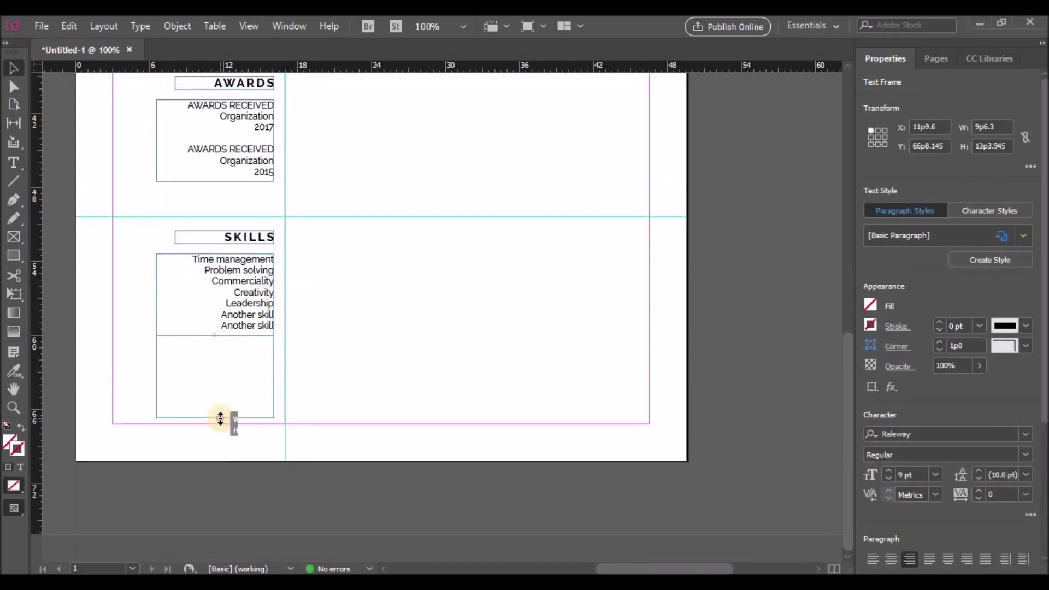
Step: Set the Skills list leading to 18 pt, after trying 48, 30 and 24 pt
{"action": "double_click", "coordinate": [194, 261]}
{"action": "left_click_drag", "start_coordinate": [194, 261], "coordinate": [276, 328]}
{"action": "scroll", "coordinate": [969, 481], "scroll_direction": "down", "scroll_amount": 1}
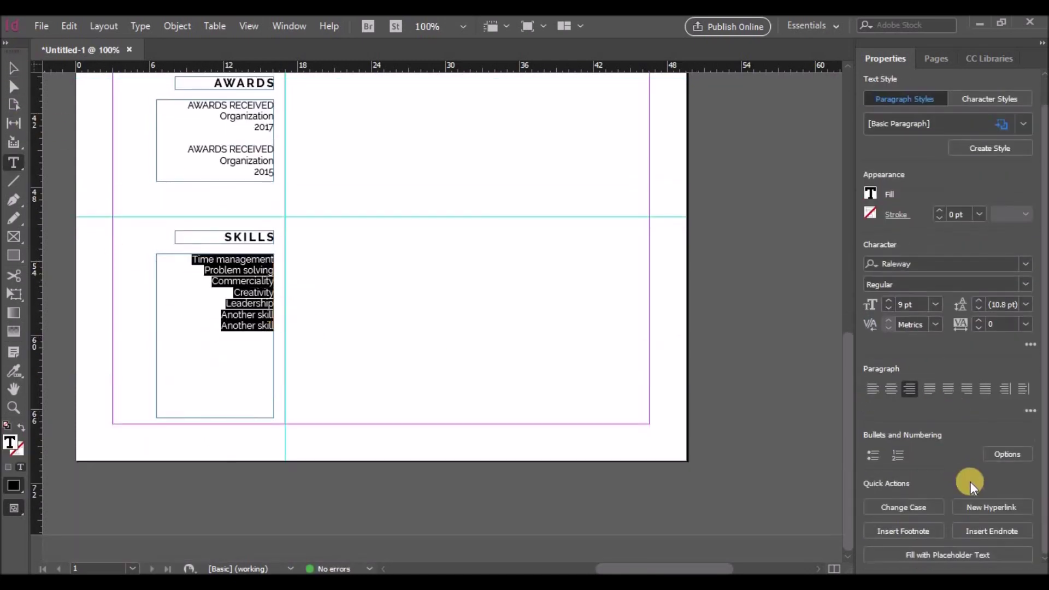
{"action": "left_click", "coordinate": [1026, 304]}
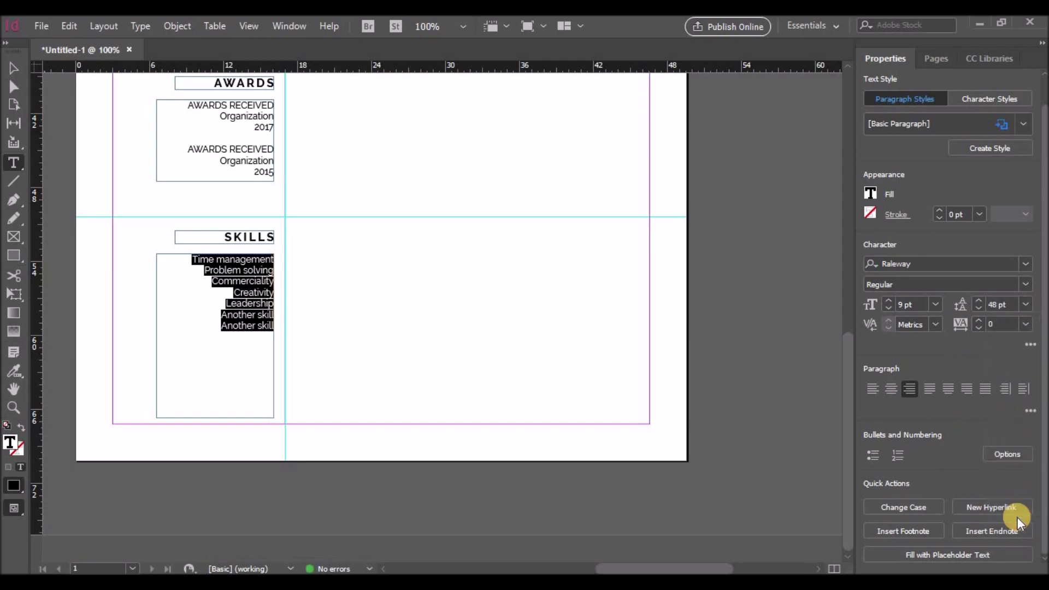
{"action": "left_click", "coordinate": [1018, 517]}
{"action": "left_click", "coordinate": [1026, 304]}
{"action": "left_click", "coordinate": [1015, 486]}
{"action": "left_click", "coordinate": [1026, 304]}
{"action": "left_click", "coordinate": [1008, 470]}
{"action": "left_click", "coordinate": [1026, 305]}
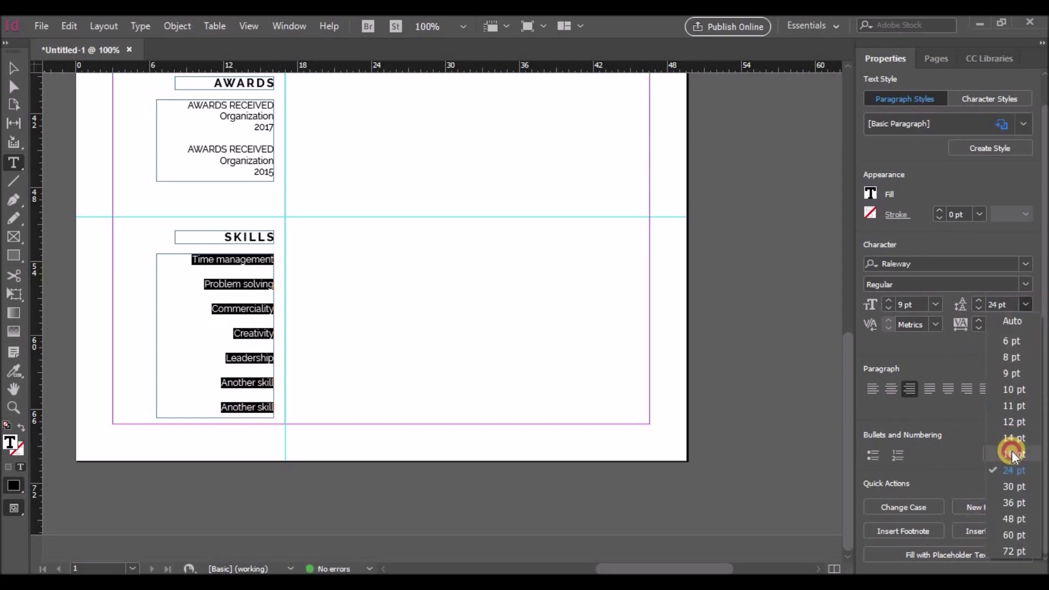
{"action": "left_click", "coordinate": [1012, 454]}
{"action": "left_click", "coordinate": [350, 322]}
{"action": "scroll", "coordinate": [363, 317], "scroll_direction": "up", "scroll_amount": 10}
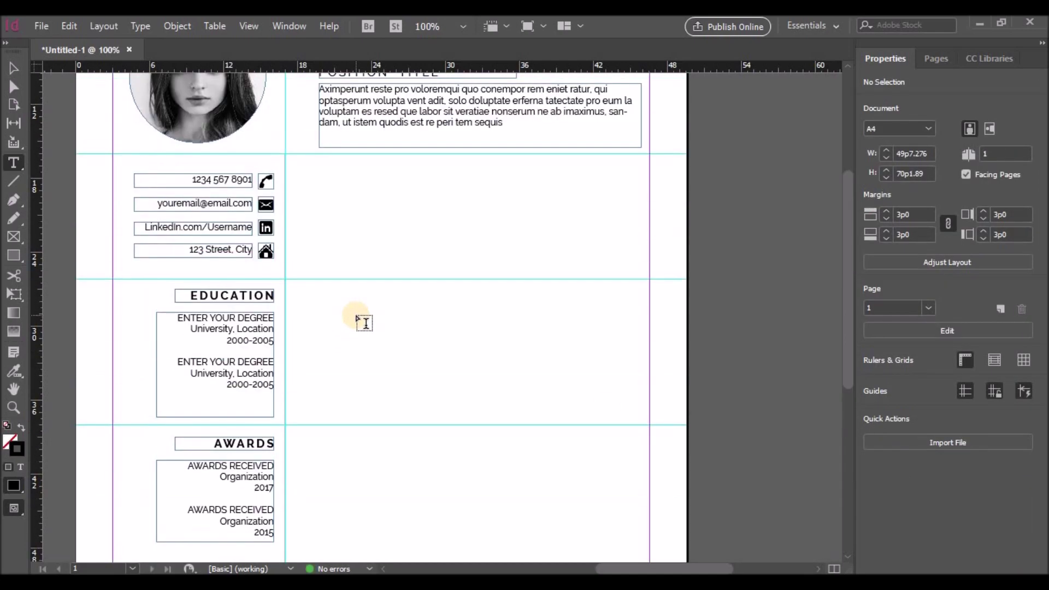
Step: Draw a horizontal line along the guide above the contact details
{"action": "scroll", "coordinate": [363, 322], "scroll_direction": "up", "scroll_amount": 2}
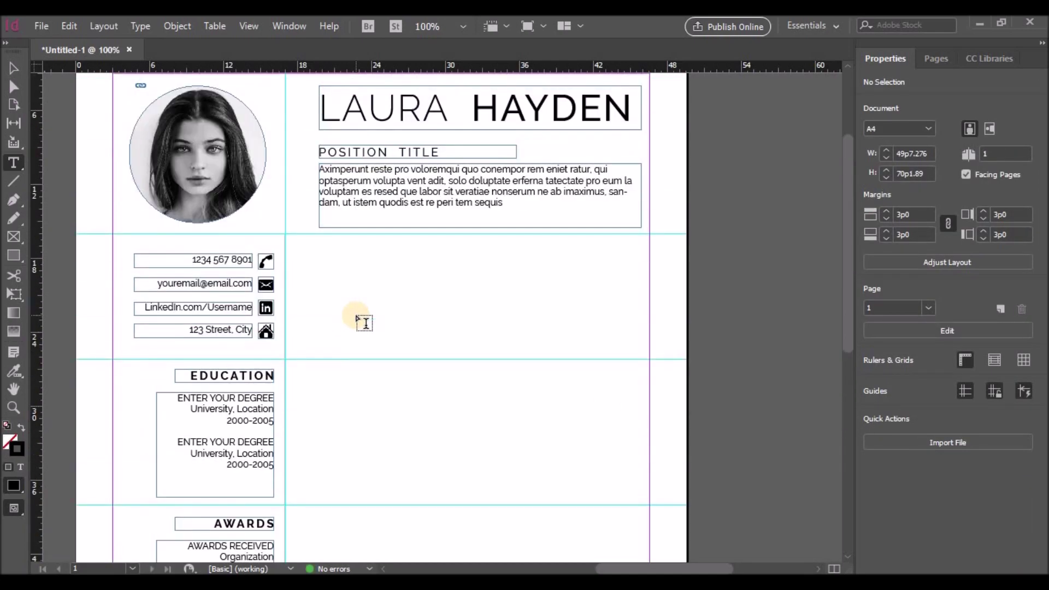
{"action": "left_click", "coordinate": [13, 68]}
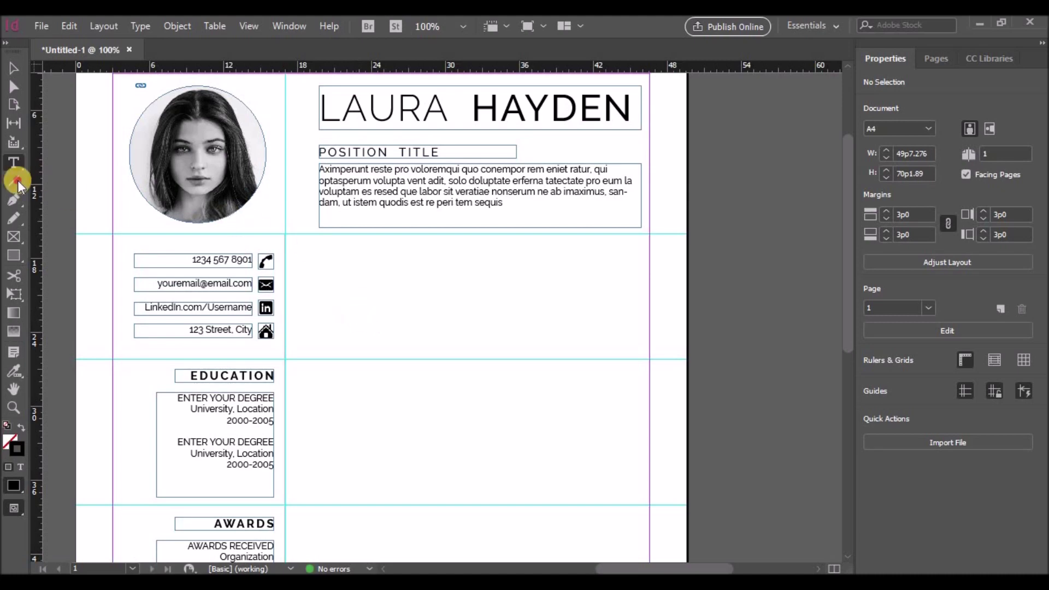
{"action": "left_click", "coordinate": [187, 234]}
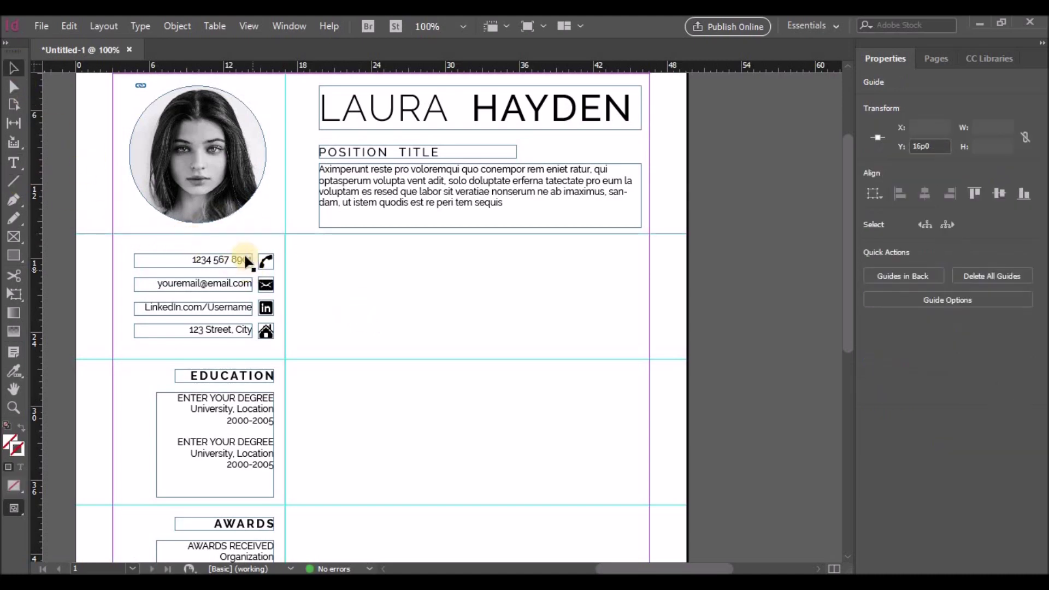
{"action": "left_click", "coordinate": [14, 180]}
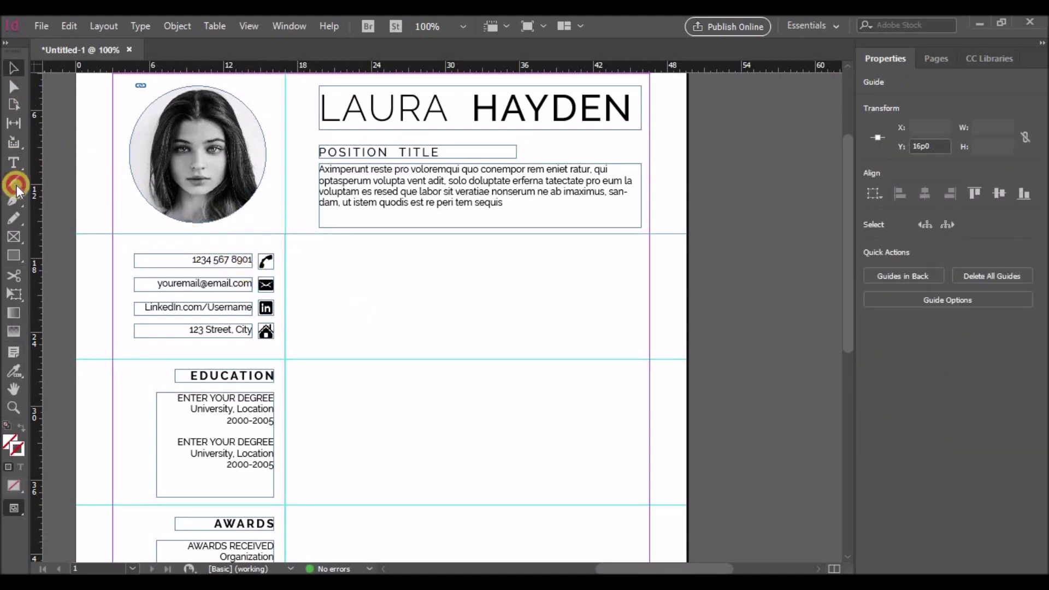
{"action": "left_click_drag", "start_coordinate": [113, 359], "coordinate": [285, 359]}
Step: Thin the line's stroke to 0.5 pt and move it down to a lower guide
{"action": "scroll", "coordinate": [375, 363], "scroll_direction": "down", "scroll_amount": 3}
{"action": "left_click", "coordinate": [944, 232]}
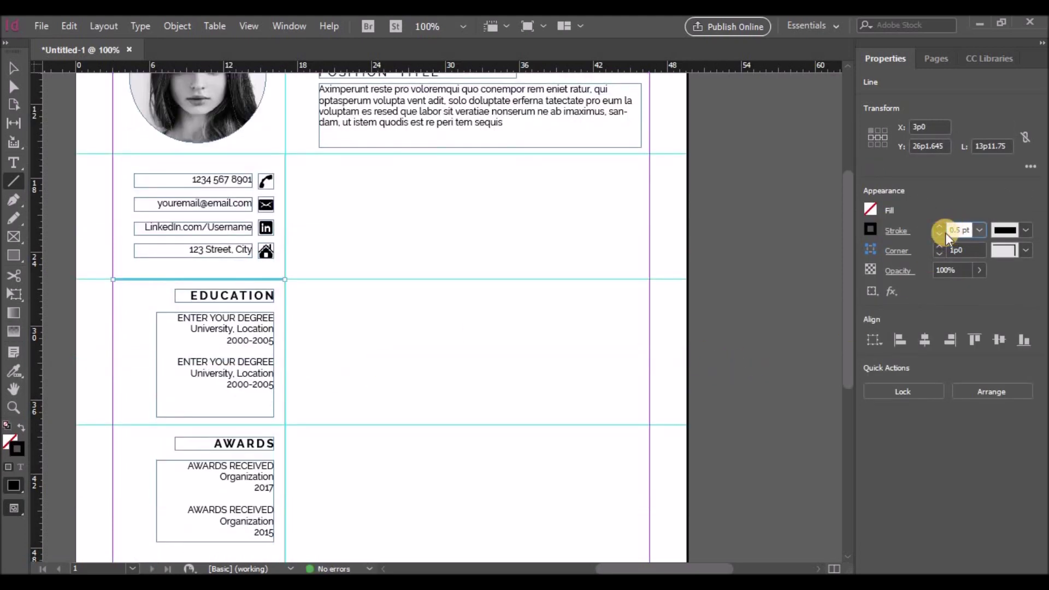
{"action": "left_click", "coordinate": [13, 68]}
{"action": "left_click_drag", "start_coordinate": [212, 281], "coordinate": [212, 425]}
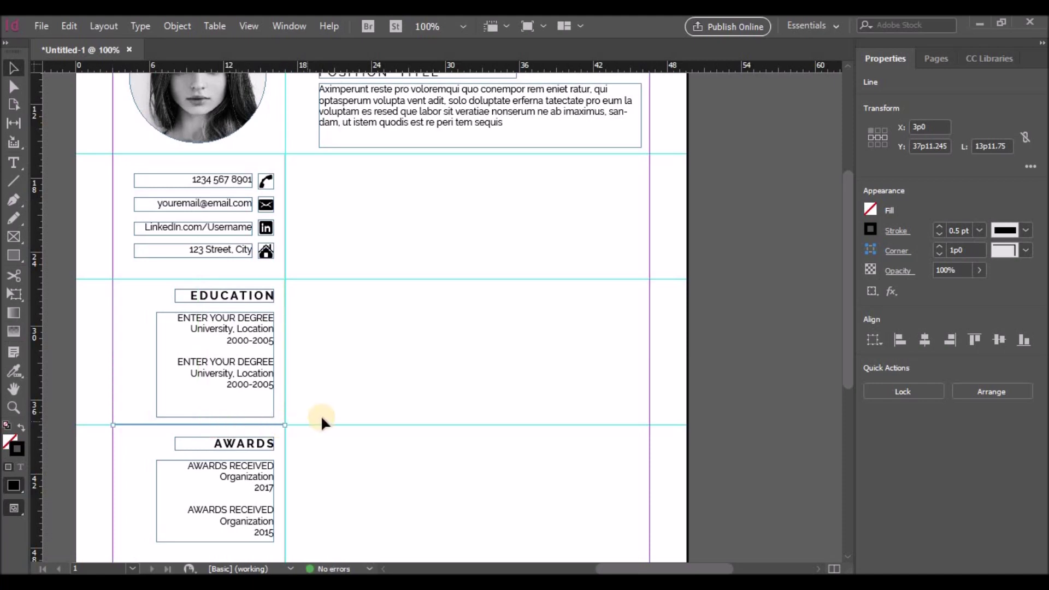
{"action": "scroll", "coordinate": [322, 422], "scroll_direction": "down", "scroll_amount": 5}
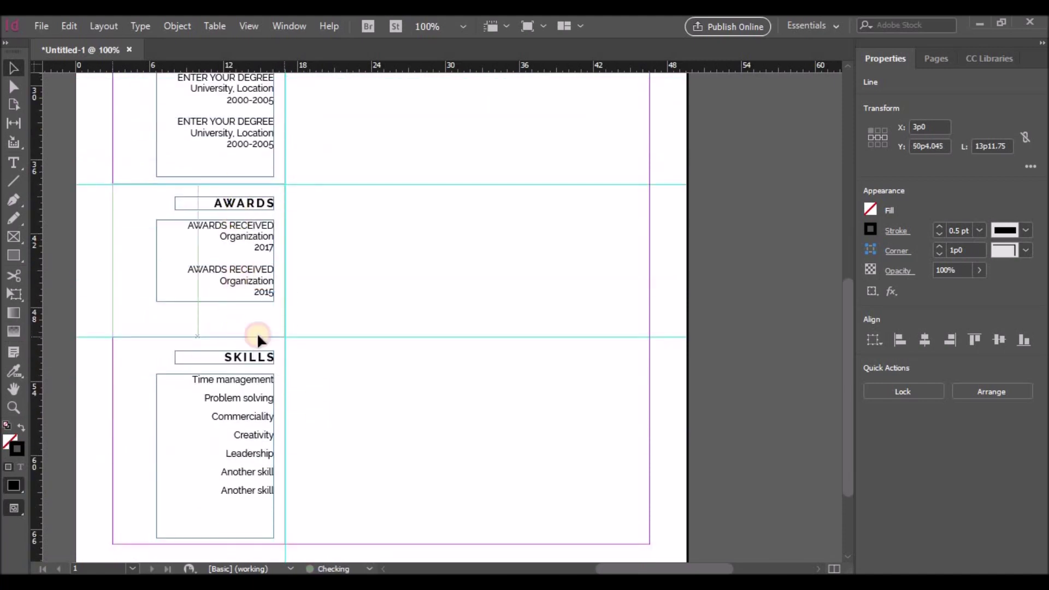
{"action": "left_click", "coordinate": [339, 319]}
{"action": "scroll", "coordinate": [340, 319], "scroll_direction": "up", "scroll_amount": 5}
{"action": "right_click", "coordinate": [352, 304]}
{"action": "mouse_move", "coordinate": [391, 471]}
{"action": "left_click", "coordinate": [647, 300]}
{"action": "scroll", "coordinate": [514, 316], "scroll_direction": "up", "scroll_amount": 2}
{"action": "scroll", "coordinate": [513, 317], "scroll_direction": "down", "scroll_amount": 5}
{"action": "scroll", "coordinate": [514, 322], "scroll_direction": "up", "scroll_amount": 5}
{"action": "scroll", "coordinate": [512, 321], "scroll_direction": "down", "scroll_amount": 3}
{"action": "right_click", "coordinate": [509, 322]}
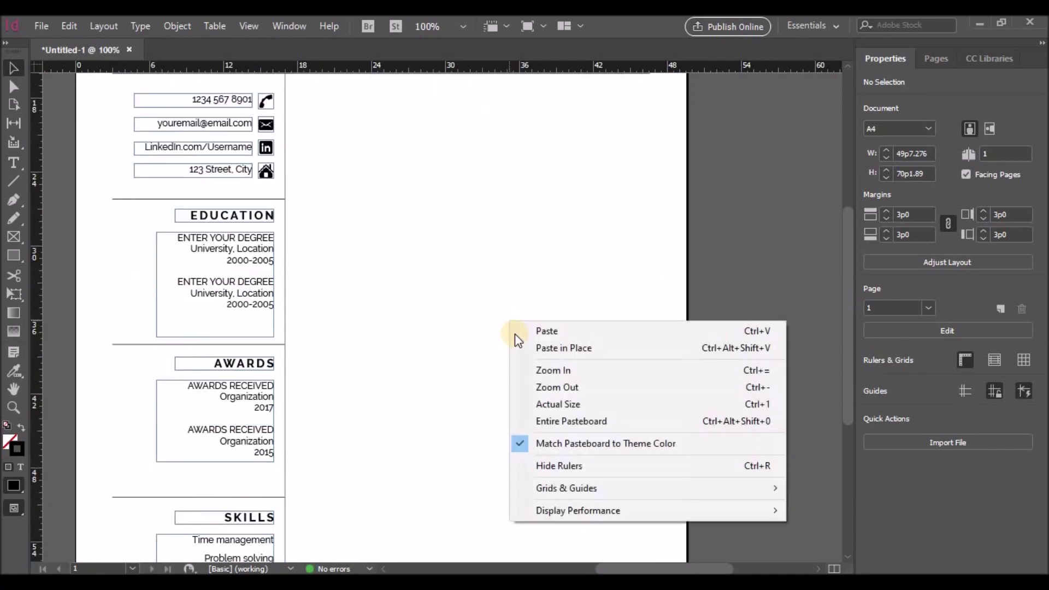
{"action": "mouse_move", "coordinate": [571, 487]}
{"action": "left_click", "coordinate": [800, 315]}
{"action": "scroll", "coordinate": [475, 348], "scroll_direction": "up", "scroll_amount": 3}
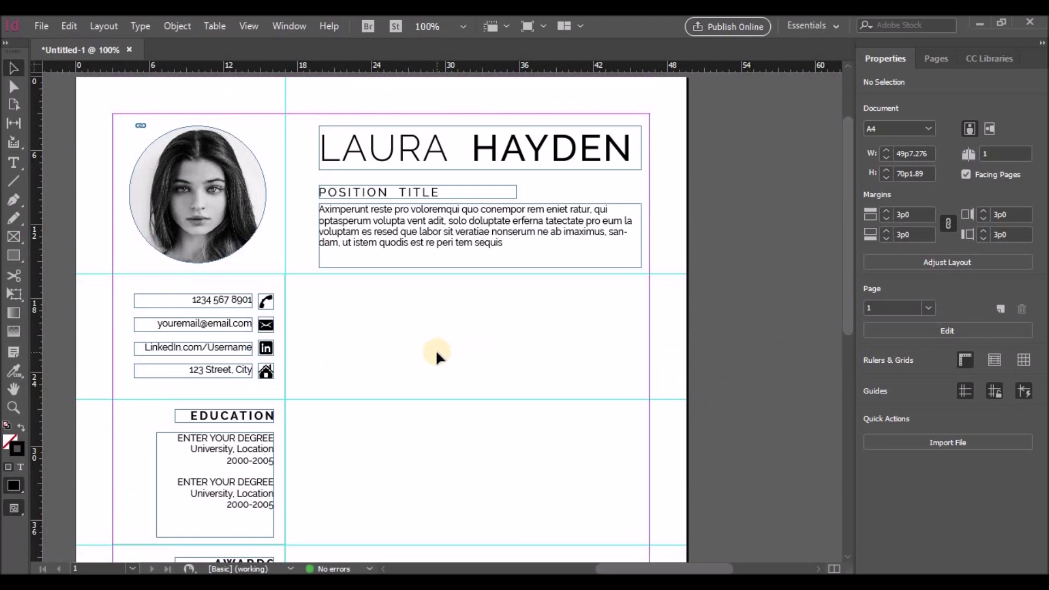
Step: Copy the Education heading and text into the right column, left-aligned, with the heading retyped as EXPERIENCE
{"action": "left_click", "coordinate": [251, 415]}
{"action": "left_click", "coordinate": [251, 437], "text": "shift"}
{"action": "left_click_drag", "start_coordinate": [251, 440], "coordinate": [394, 314]}
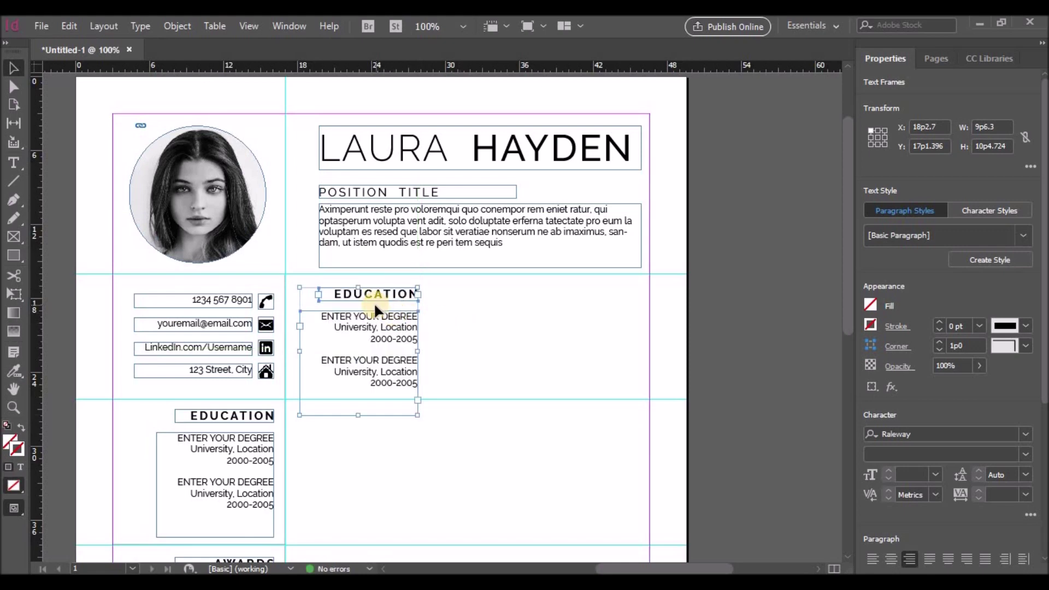
{"action": "left_click", "coordinate": [872, 558]}
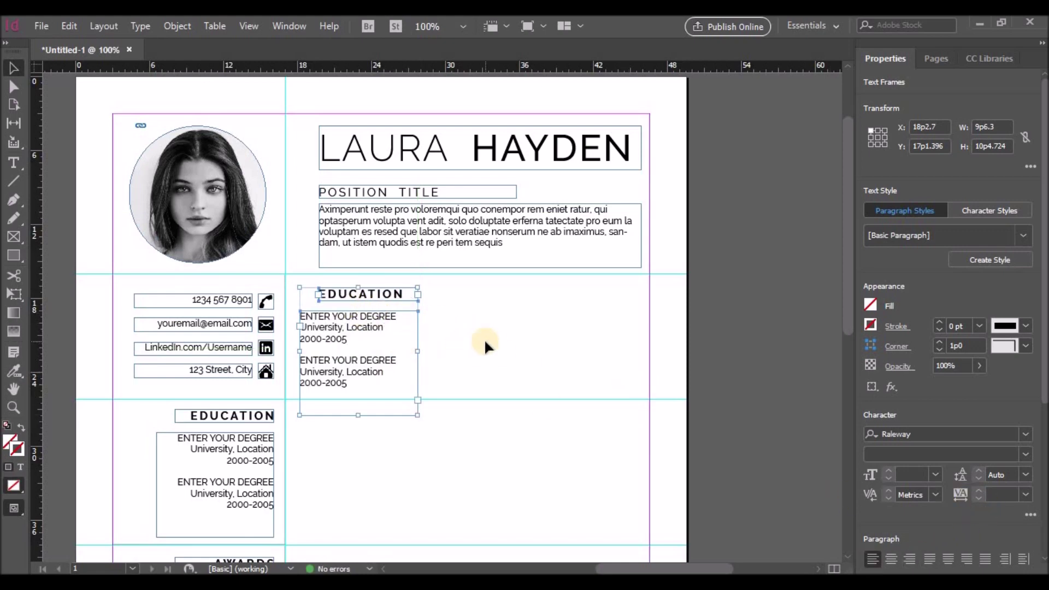
{"action": "key", "text": "t"}
{"action": "left_click_drag", "start_coordinate": [328, 294], "coordinate": [414, 294]}
{"action": "type", "text": "XPERIENCE"}
Step: Shift the copied text frame under EXPERIENCE and widen it to the column's right edge
{"action": "left_click", "coordinate": [14, 67]}
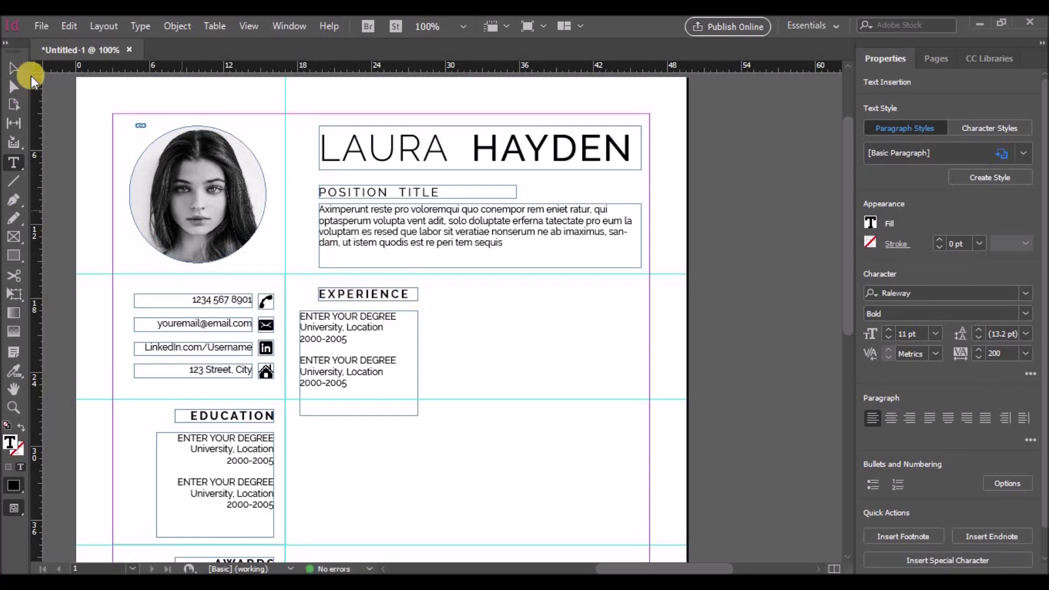
{"action": "left_click", "coordinate": [447, 330]}
{"action": "left_click", "coordinate": [337, 310]}
{"action": "left_click_drag", "start_coordinate": [336, 308], "coordinate": [356, 310]}
{"action": "left_click_drag", "start_coordinate": [437, 363], "coordinate": [641, 363]}
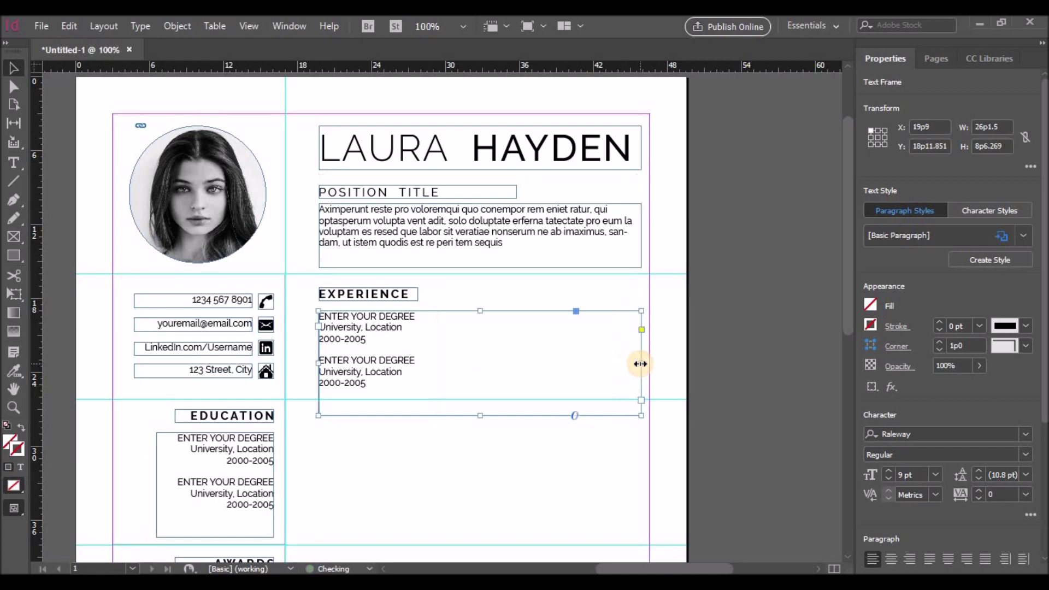
Step: Change the placeholder to ENTER YOUR JOB TITLE HERE and Company | Location | 2017 - Present, deleting leftover lines
{"action": "double_click", "coordinate": [339, 316]}
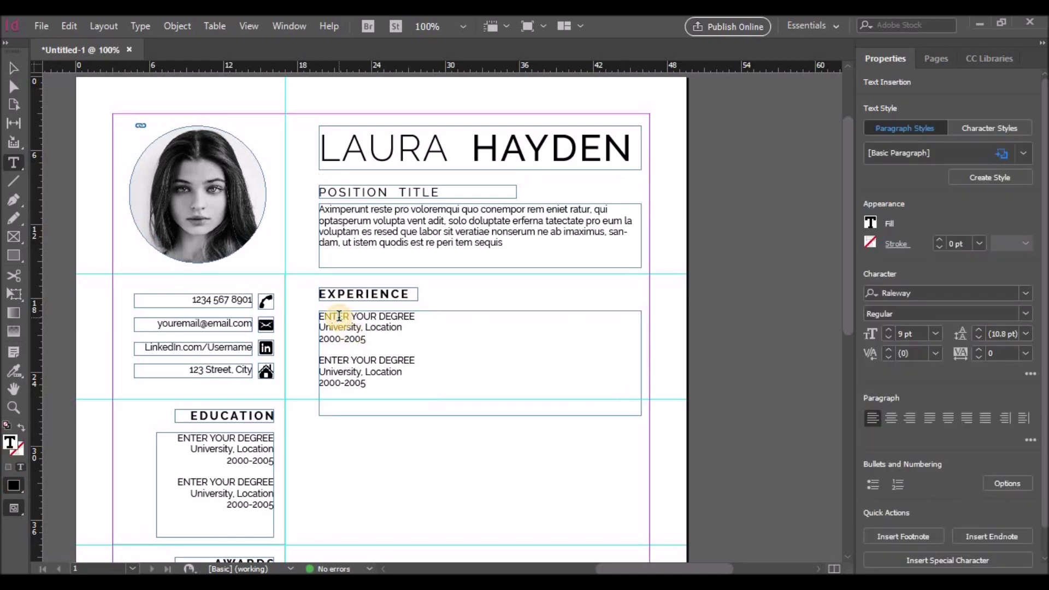
{"action": "left_click_drag", "start_coordinate": [381, 316], "coordinate": [422, 316]}
{"action": "type", "text": "JOB"}
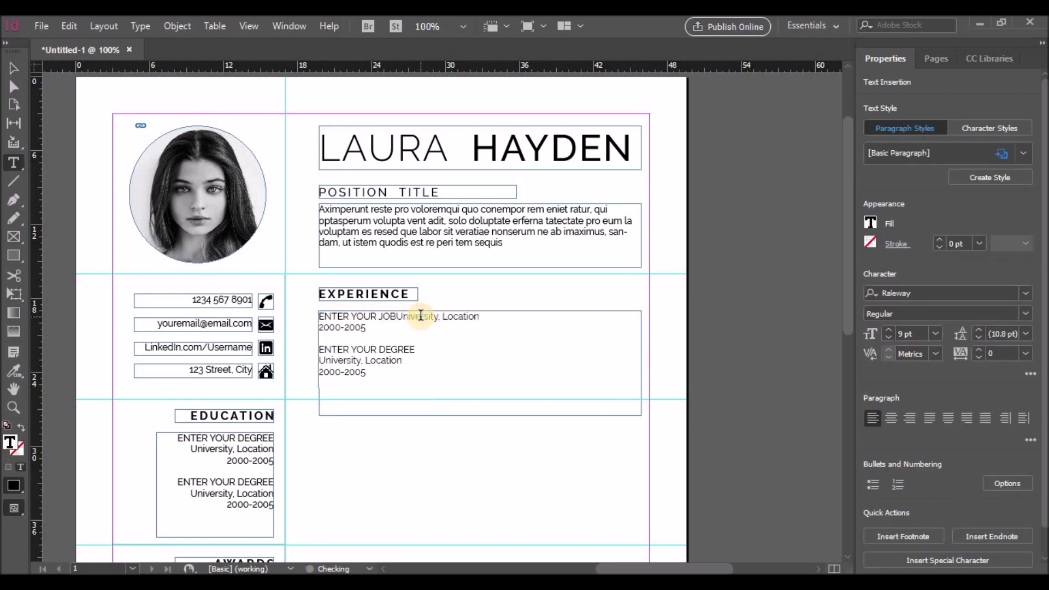
{"action": "type", "text": " TITLE HERE"}
{"action": "key", "text": "Return"}
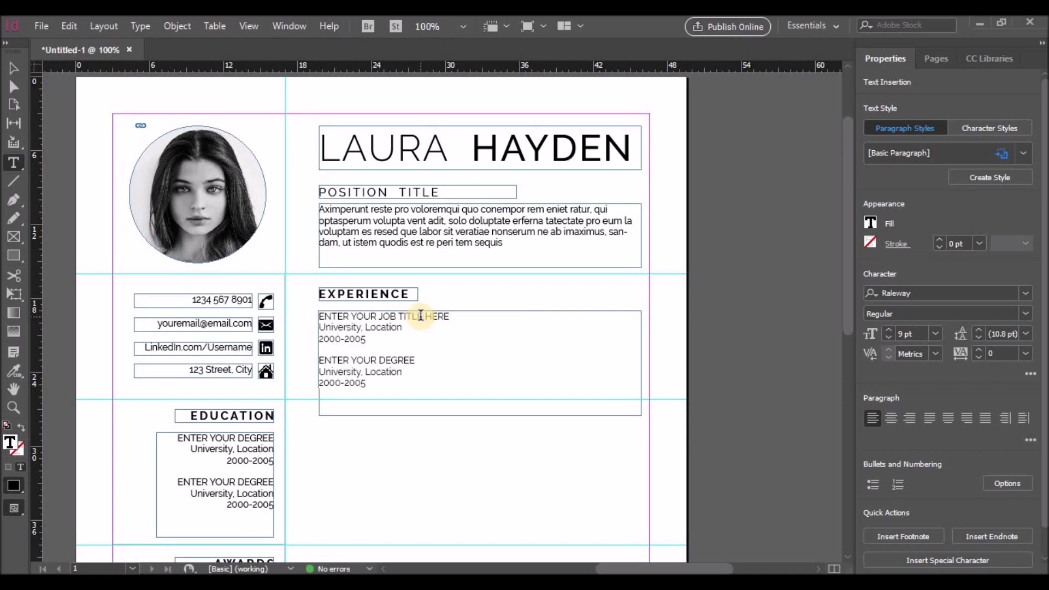
{"action": "left_click_drag", "start_coordinate": [403, 327], "coordinate": [317, 331]}
{"action": "type", "text": "Company |"}
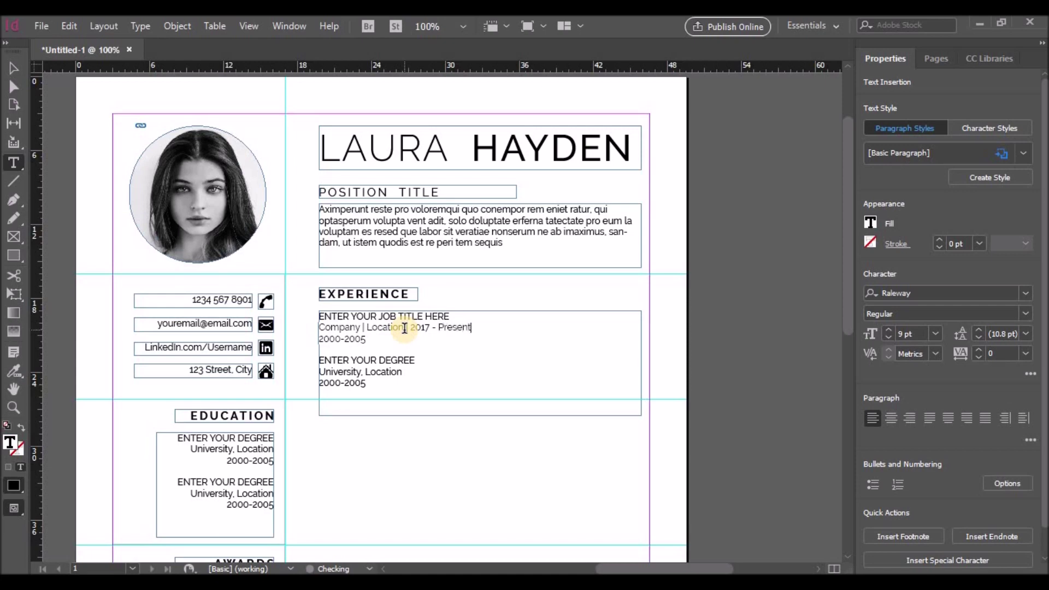
{"action": "left_click_drag", "start_coordinate": [320, 339], "coordinate": [387, 377]}
{"action": "key", "text": "BackSpace"}
Step: Make the job title line Bold
{"action": "left_click_drag", "start_coordinate": [448, 317], "coordinate": [320, 317]}
{"action": "left_click", "coordinate": [1026, 315]}
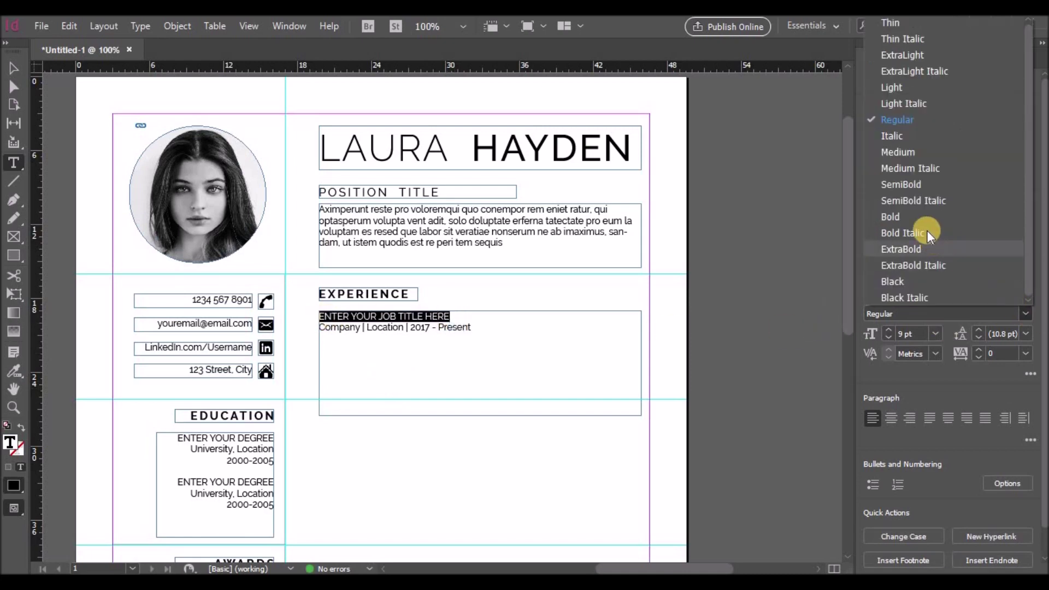
{"action": "left_click", "coordinate": [924, 168]}
{"action": "left_click", "coordinate": [511, 328]}
{"action": "left_click_drag", "start_coordinate": [450, 317], "coordinate": [319, 317]}
{"action": "left_click", "coordinate": [1026, 314]}
{"action": "left_click", "coordinate": [896, 217]}
{"action": "left_click", "coordinate": [502, 319]}
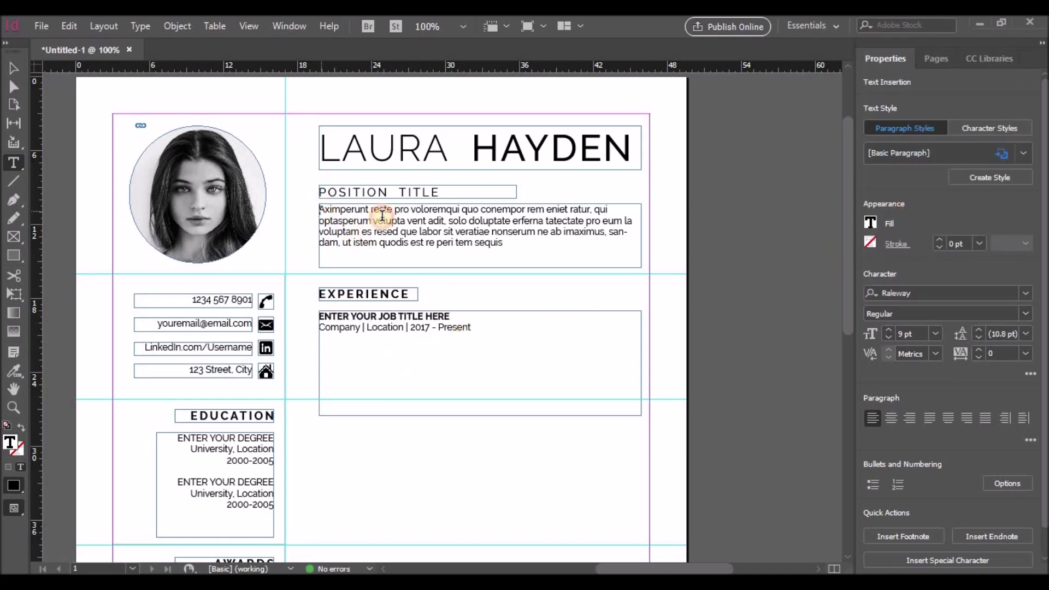
Step: Paste the body paragraph from under POSITION TITLE as the Experience description, with a blank line above
{"action": "left_click_drag", "start_coordinate": [320, 210], "coordinate": [538, 242]}
{"action": "left_click", "coordinate": [378, 347]}
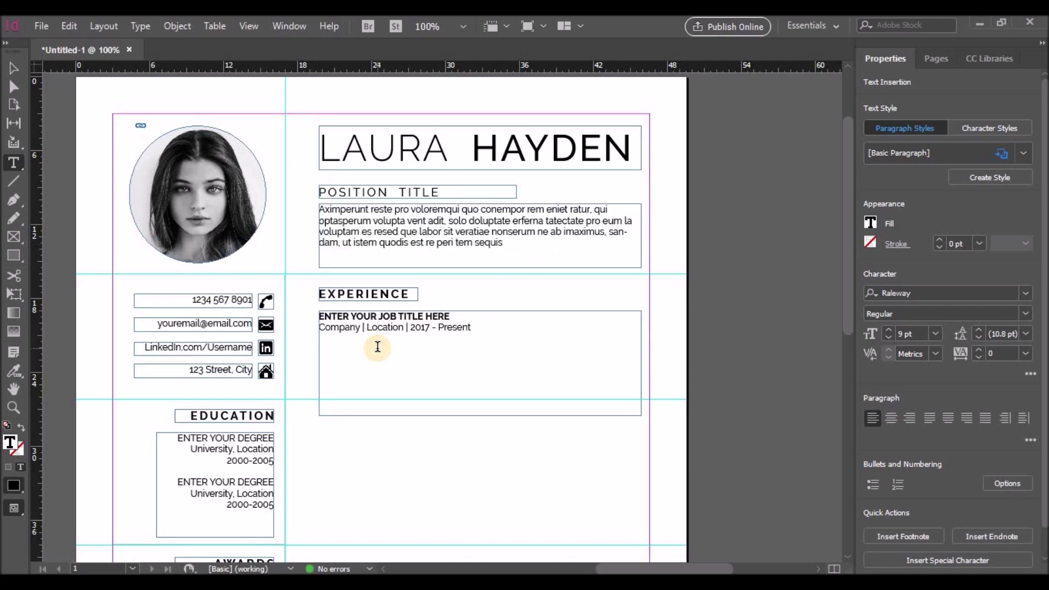
{"action": "type", "text": "Aximperunt reste pro voloremqui quo conempor rem eniet ratur, qui optasperum volupta vent adit, solo doluptate erferna tatectate pro eum la voluptam es resed que labor sit veratiae nonserum ne ab imaximus, sandam, ut istem quodis est re peri tem sequis"}
{"action": "left_click", "coordinate": [321, 335]}
{"action": "key", "text": "Return"}
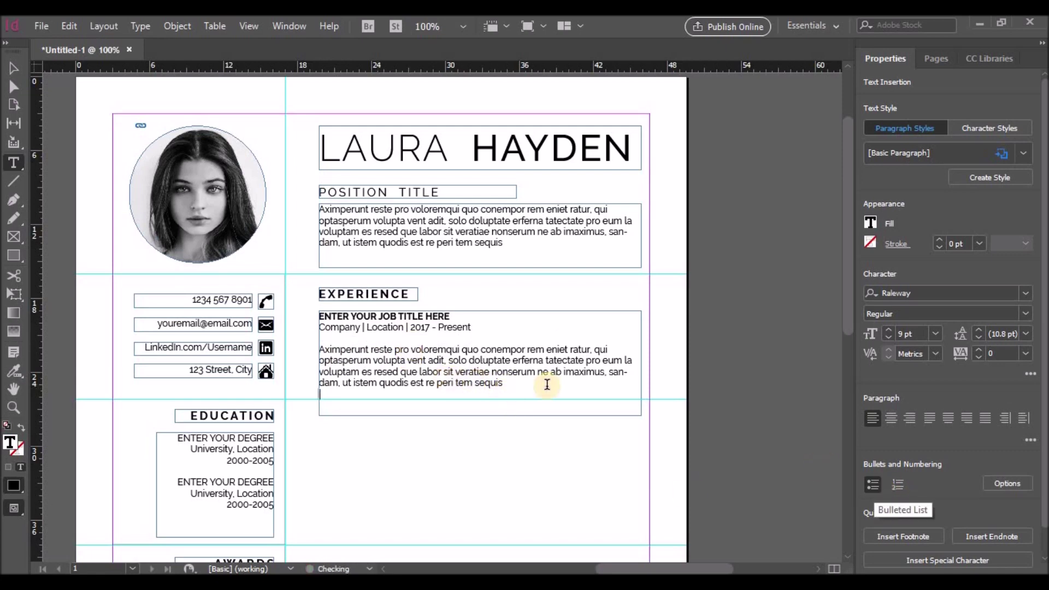
{"action": "left_click_drag", "start_coordinate": [321, 350], "coordinate": [592, 350]}
Step: Copy the description line and paste a duplicate below the Experience paragraph
{"action": "key", "text": "ctrl+c"}
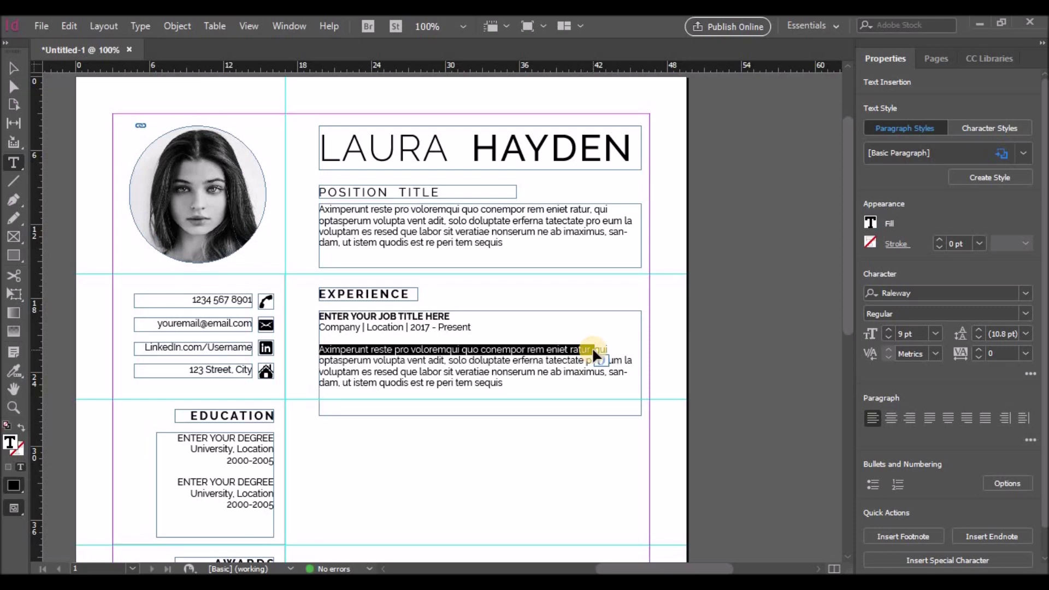
{"action": "left_click", "coordinate": [388, 391]}
{"action": "key", "text": "ctrl+v"}
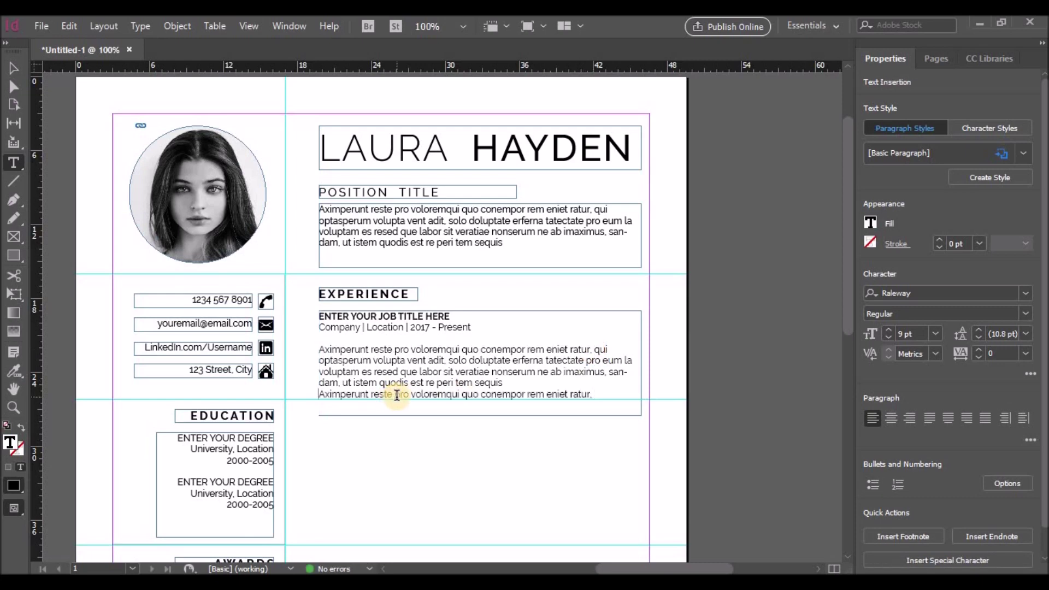
{"action": "left_click_drag", "start_coordinate": [321, 394], "coordinate": [612, 395]}
Step: Make the pasted lines a bulleted list with a 2p0 left indent
{"action": "left_click", "coordinate": [873, 485]}
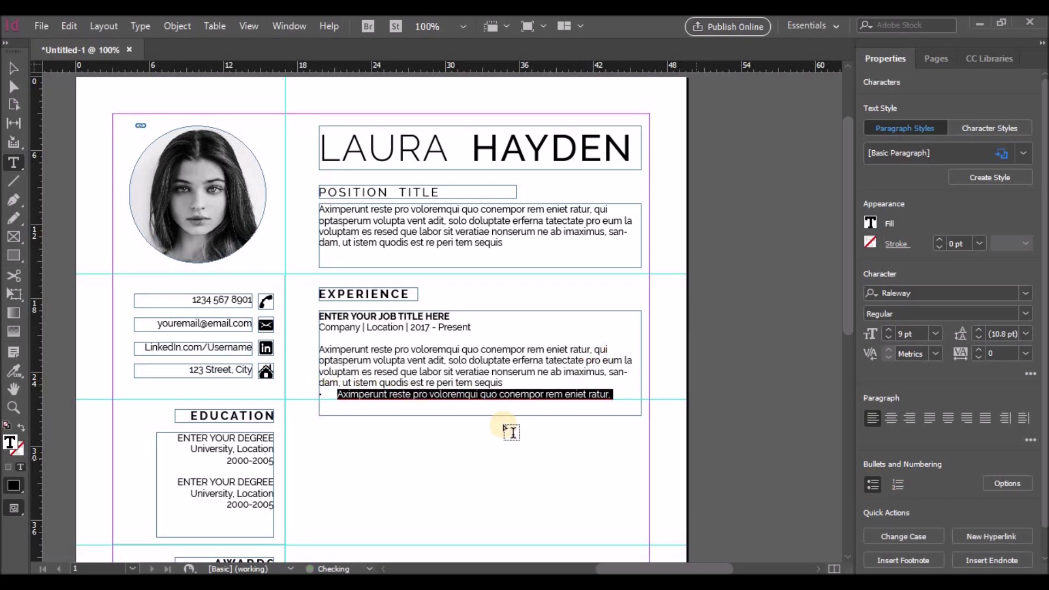
{"action": "left_click", "coordinate": [994, 485]}
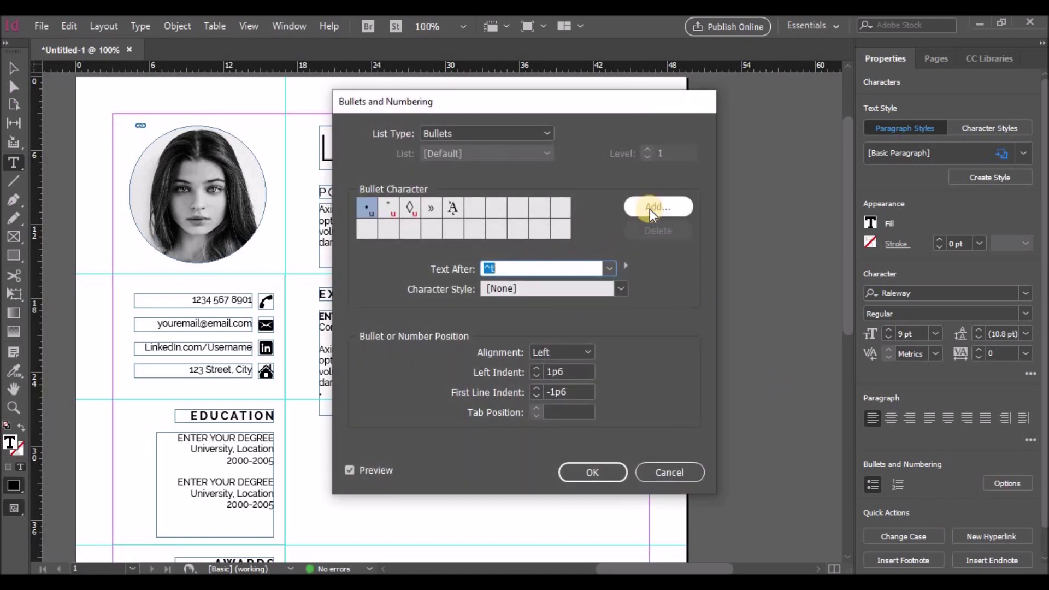
{"action": "left_click_drag", "start_coordinate": [561, 154], "coordinate": [721, 159]}
{"action": "left_click", "coordinate": [699, 377]}
{"action": "key", "text": "Return"}
{"action": "left_click", "coordinate": [699, 377]}
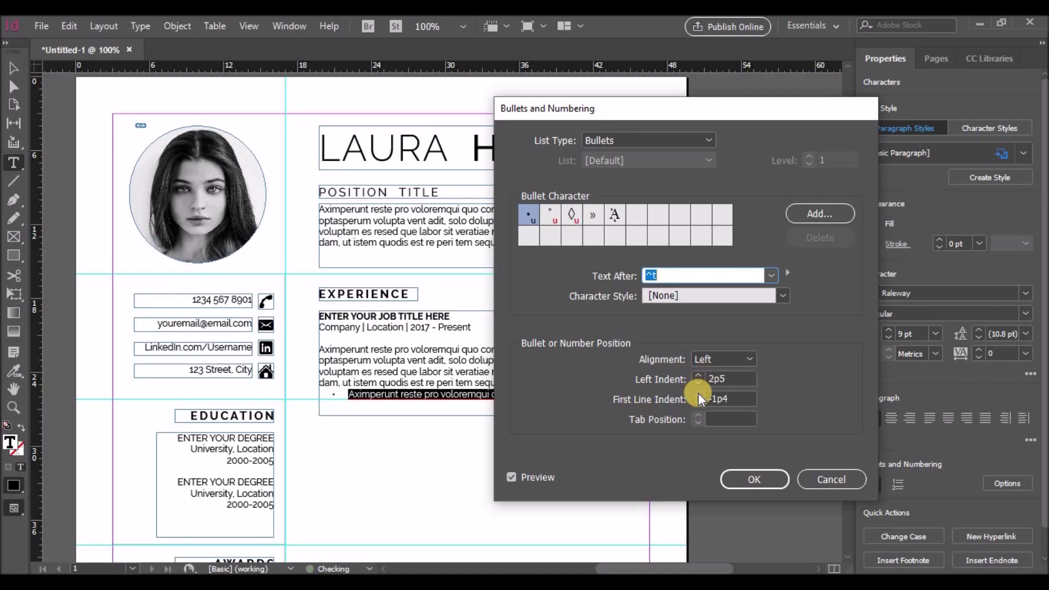
{"action": "left_click", "coordinate": [699, 384]}
{"action": "left_click", "coordinate": [699, 384]}
{"action": "left_click", "coordinate": [699, 383]}
{"action": "left_click", "coordinate": [699, 384]}
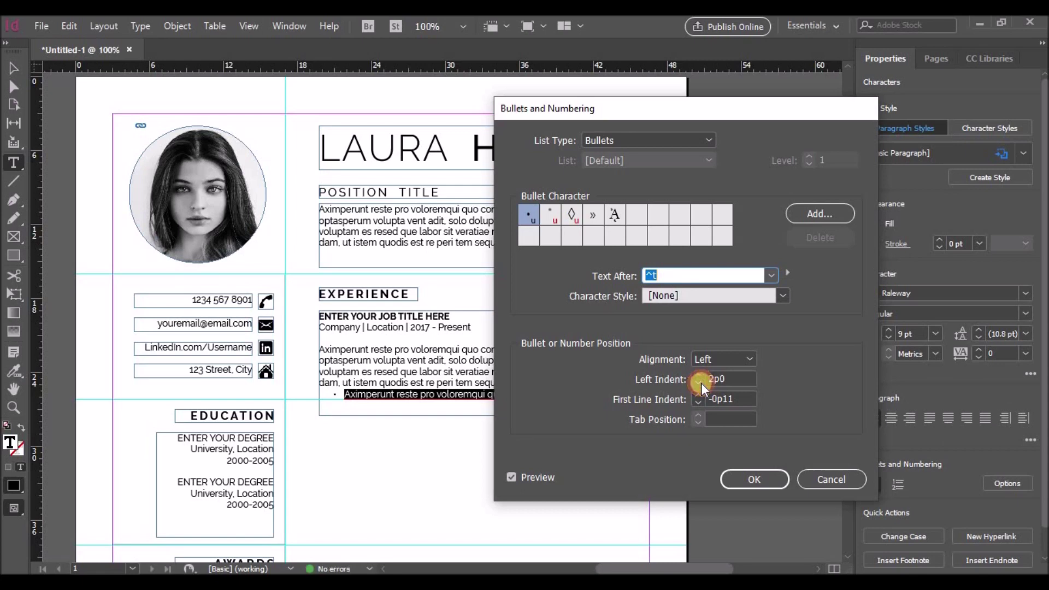
{"action": "left_click", "coordinate": [744, 478]}
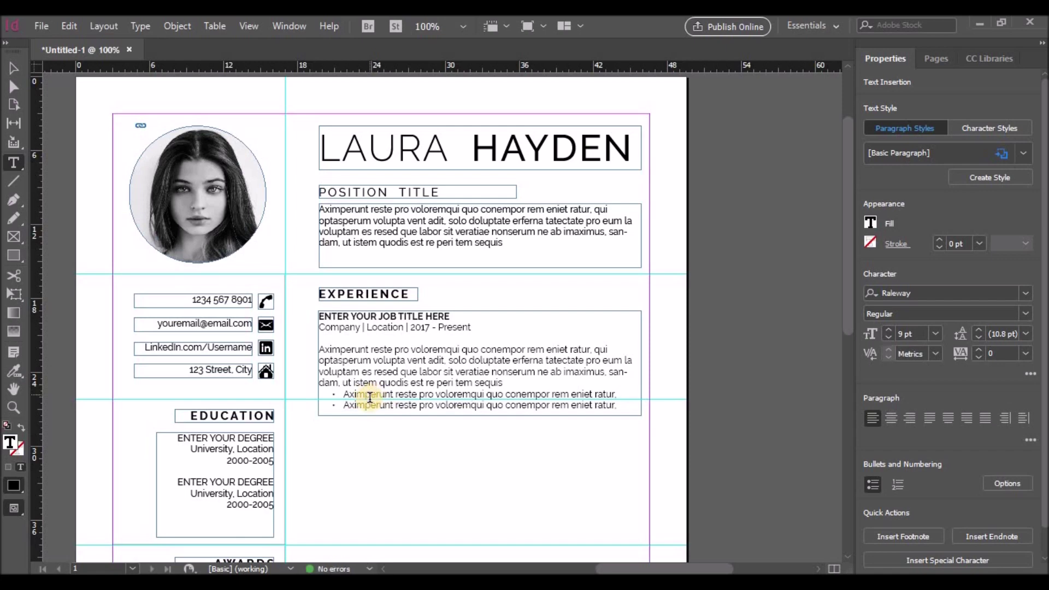
{"action": "scroll", "coordinate": [411, 426], "scroll_direction": "down", "scroll_amount": 3}
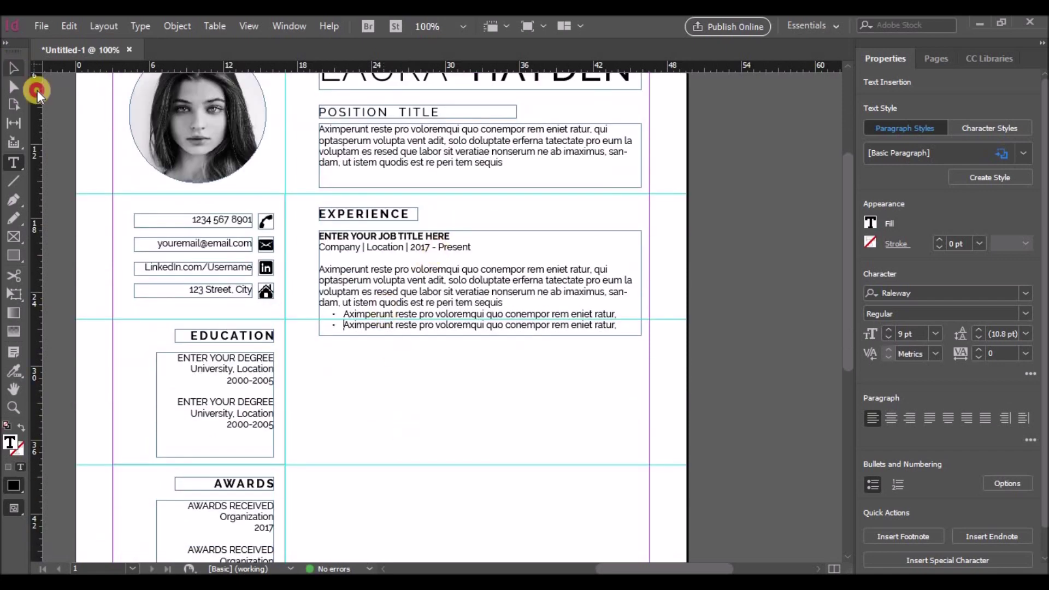
Step: Move the Experience entry frame slightly lower in the right column
{"action": "left_click", "coordinate": [15, 70]}
{"action": "left_click_drag", "start_coordinate": [435, 229], "coordinate": [443, 243]}
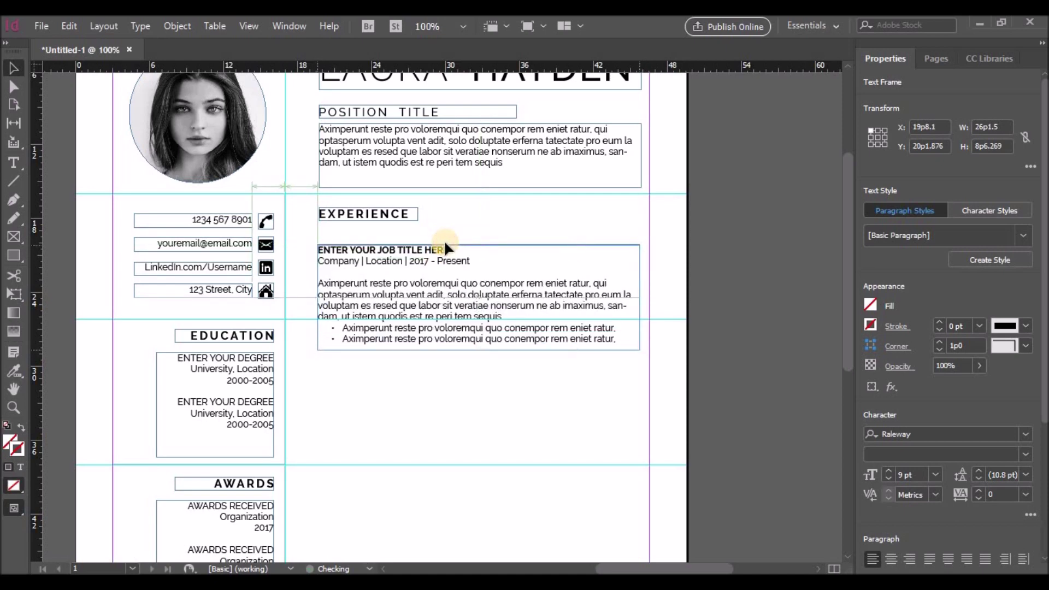
{"action": "left_click", "coordinate": [437, 392]}
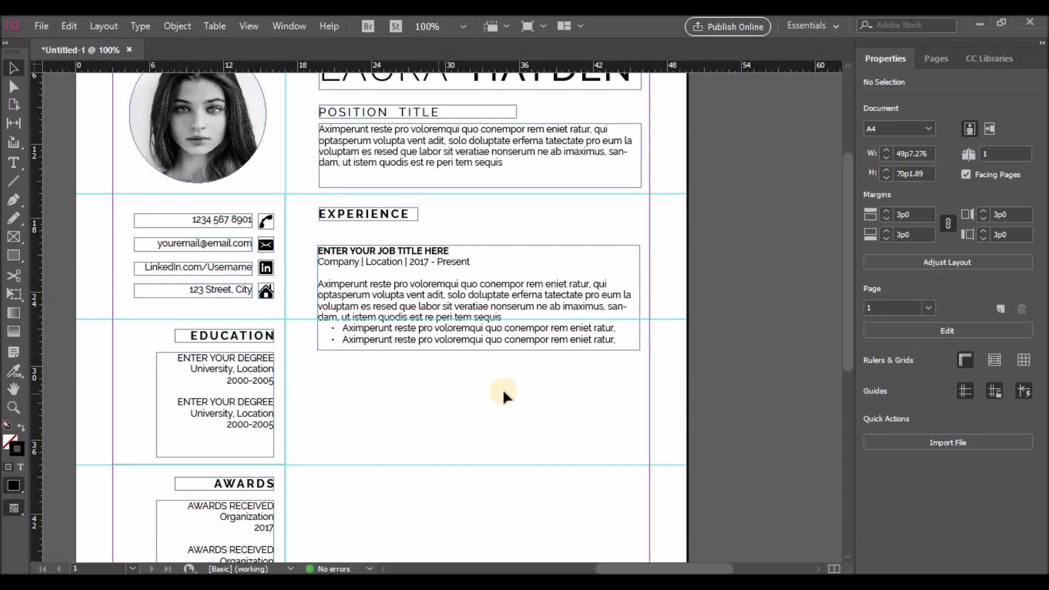
{"action": "left_click", "coordinate": [471, 352]}
{"action": "key", "text": "Down"}
{"action": "key", "text": "Down"}
{"action": "key", "text": "Down"}
{"action": "key", "text": "Down"}
{"action": "key", "text": "Down"}
{"action": "key", "text": "Down"}
{"action": "key", "text": "Down"}
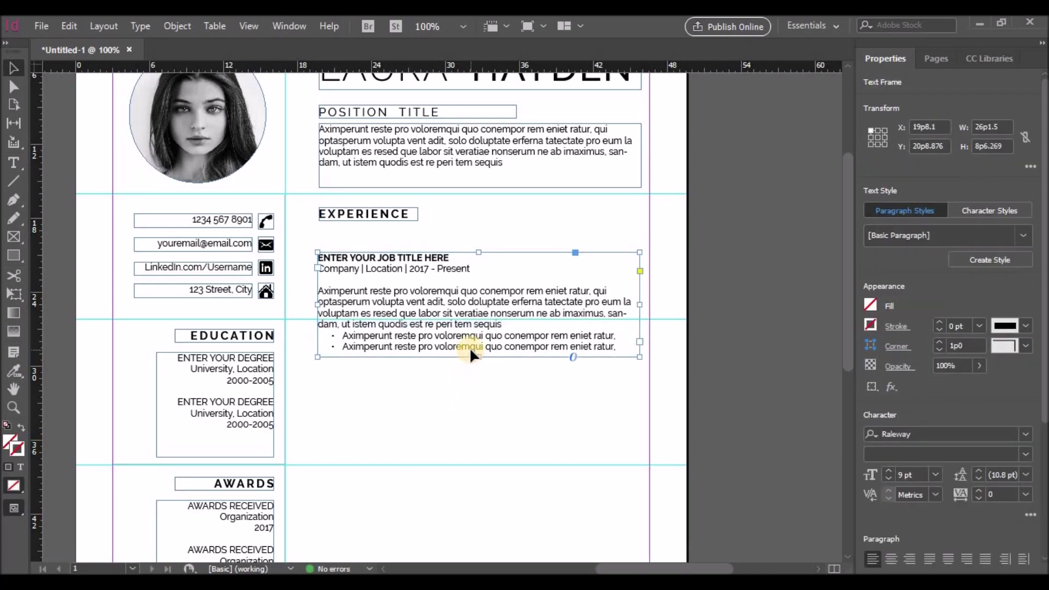
Step: Alt-drag three copies of the Experience entry down the right column
{"action": "scroll", "coordinate": [470, 346], "scroll_direction": "down", "scroll_amount": 4}
{"action": "scroll", "coordinate": [466, 361], "scroll_direction": "up", "scroll_amount": 3}
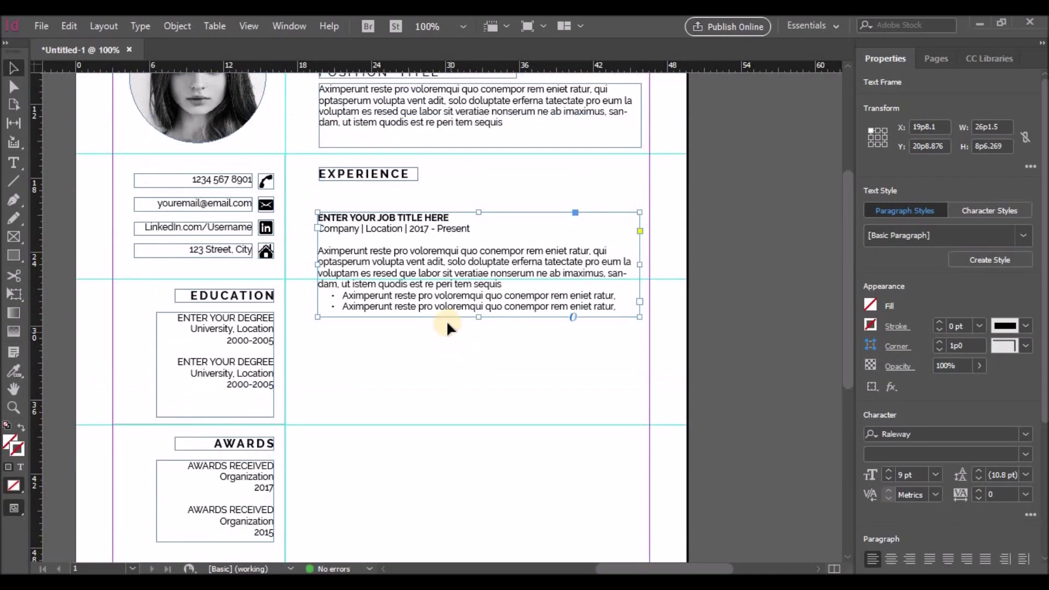
{"action": "scroll", "coordinate": [445, 328], "scroll_direction": "down", "scroll_amount": 1}
{"action": "scroll", "coordinate": [446, 311], "scroll_direction": "up", "scroll_amount": 1}
{"action": "left_click_drag", "start_coordinate": [439, 274], "coordinate": [441, 418]}
{"action": "scroll", "coordinate": [470, 382], "scroll_direction": "down", "scroll_amount": 4}
{"action": "scroll", "coordinate": [464, 328], "scroll_direction": "up", "scroll_amount": 1}
{"action": "left_click_drag", "start_coordinate": [441, 298], "coordinate": [443, 442]}
{"action": "scroll", "coordinate": [461, 388], "scroll_direction": "down", "scroll_amount": 5}
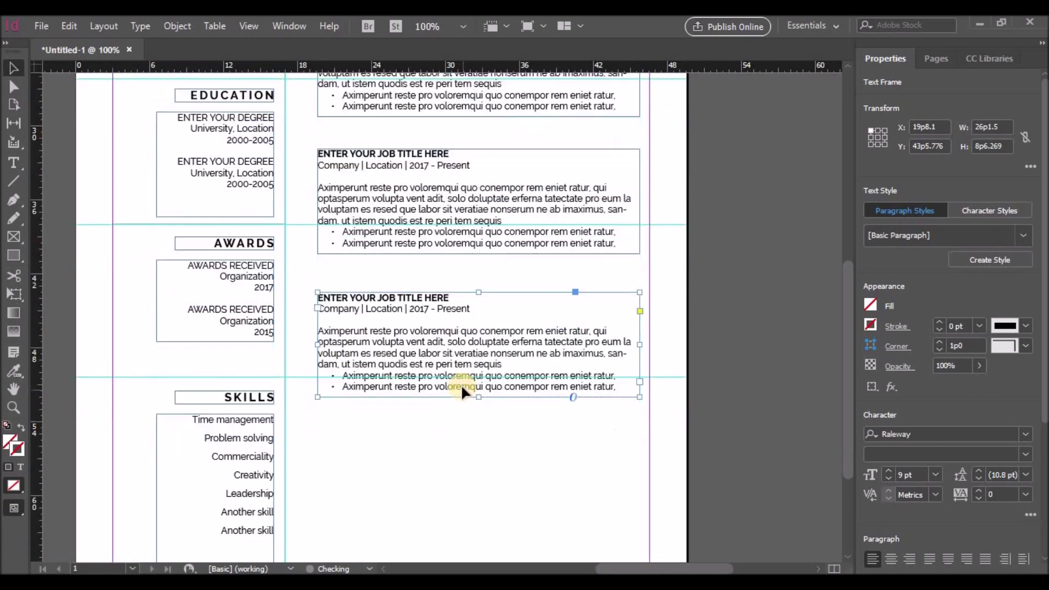
{"action": "left_click_drag", "start_coordinate": [445, 237], "coordinate": [449, 389]}
{"action": "scroll", "coordinate": [644, 416], "scroll_direction": "up", "scroll_amount": 8}
{"action": "scroll", "coordinate": [638, 407], "scroll_direction": "down", "scroll_amount": 2}
{"action": "scroll", "coordinate": [628, 410], "scroll_direction": "up", "scroll_amount": 7}
{"action": "scroll", "coordinate": [478, 311], "scroll_direction": "down", "scroll_amount": 10}
{"action": "scroll", "coordinate": [474, 317], "scroll_direction": "up", "scroll_amount": 9}
{"action": "scroll", "coordinate": [475, 323], "scroll_direction": "down", "scroll_amount": 7}
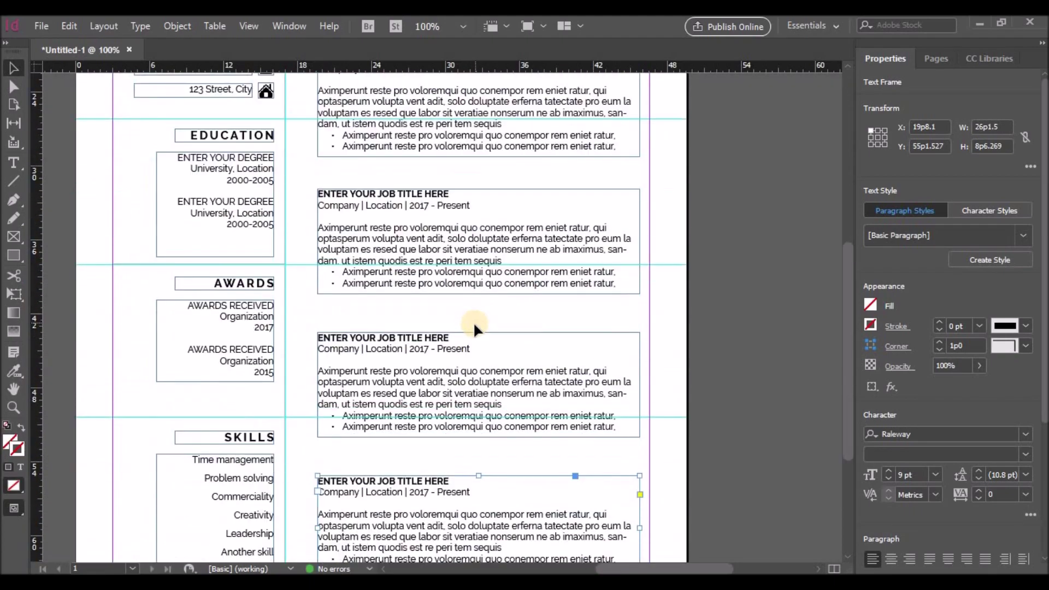
{"action": "scroll", "coordinate": [473, 328], "scroll_direction": "up", "scroll_amount": 9}
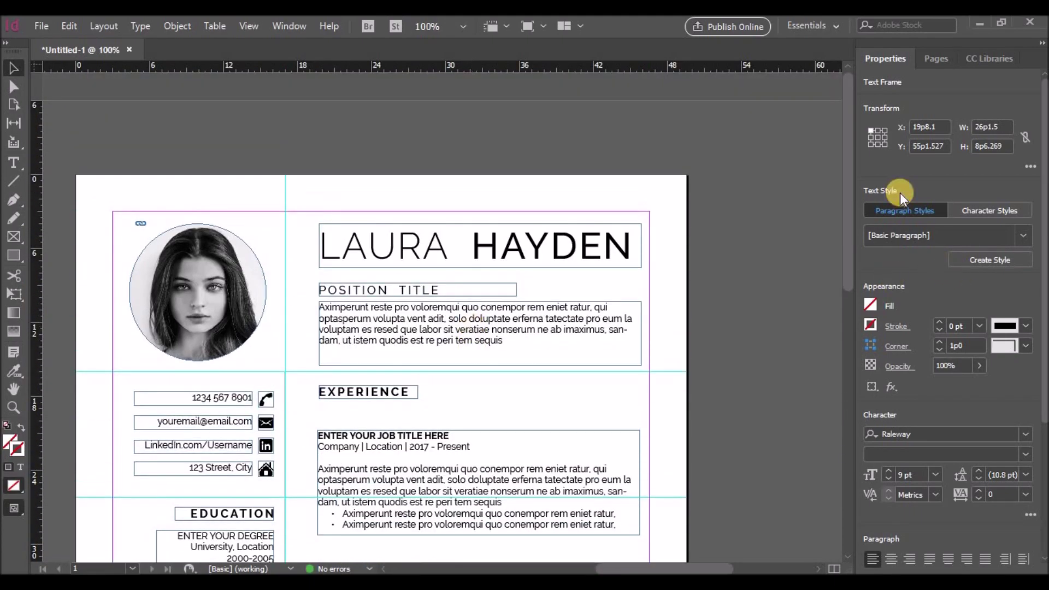
Step: Add a second page to the document from the Pages panel
{"action": "left_click", "coordinate": [934, 57]}
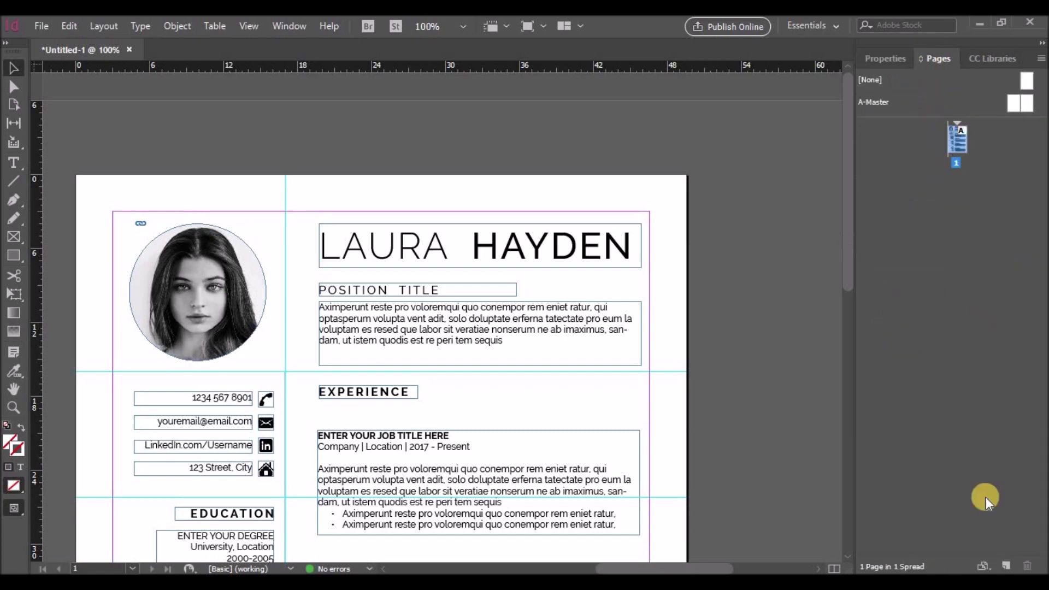
{"action": "left_click", "coordinate": [1006, 566]}
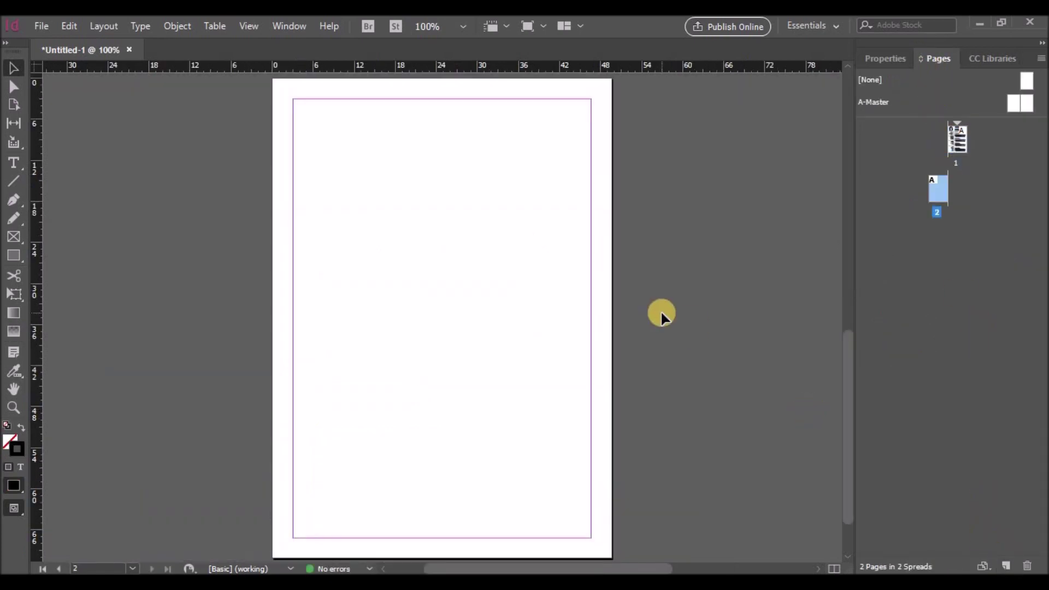
{"action": "scroll", "coordinate": [678, 322], "scroll_direction": "up", "scroll_amount": 10}
{"action": "scroll", "coordinate": [677, 322], "scroll_direction": "down", "scroll_amount": 6}
{"action": "scroll", "coordinate": [678, 322], "scroll_direction": "down", "scroll_amount": 2}
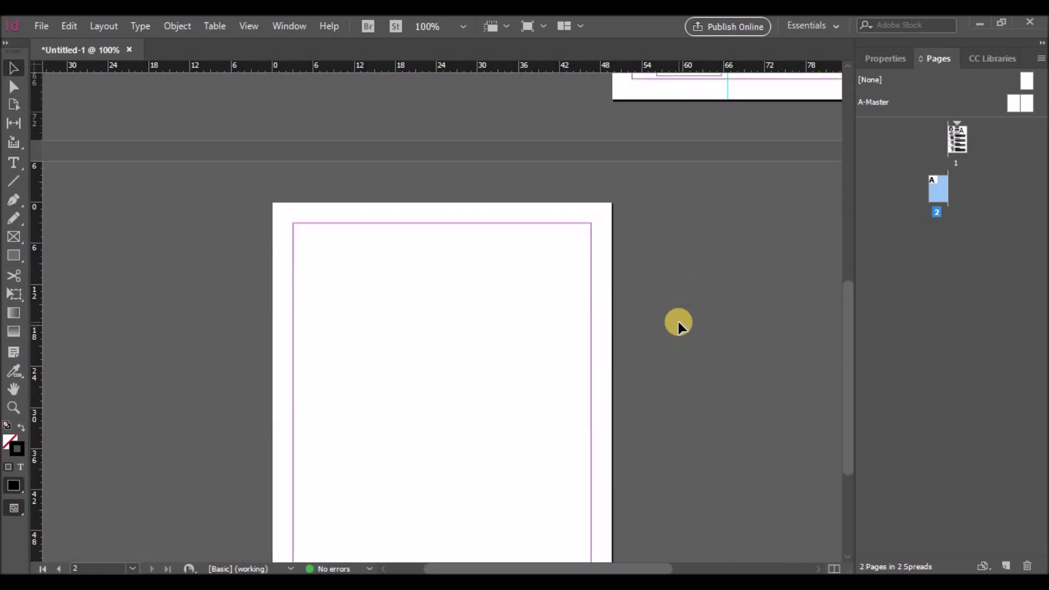
{"action": "scroll", "coordinate": [678, 323], "scroll_direction": "up", "scroll_amount": 10}
{"action": "left_click_drag", "start_coordinate": [657, 569], "coordinate": [690, 483]}
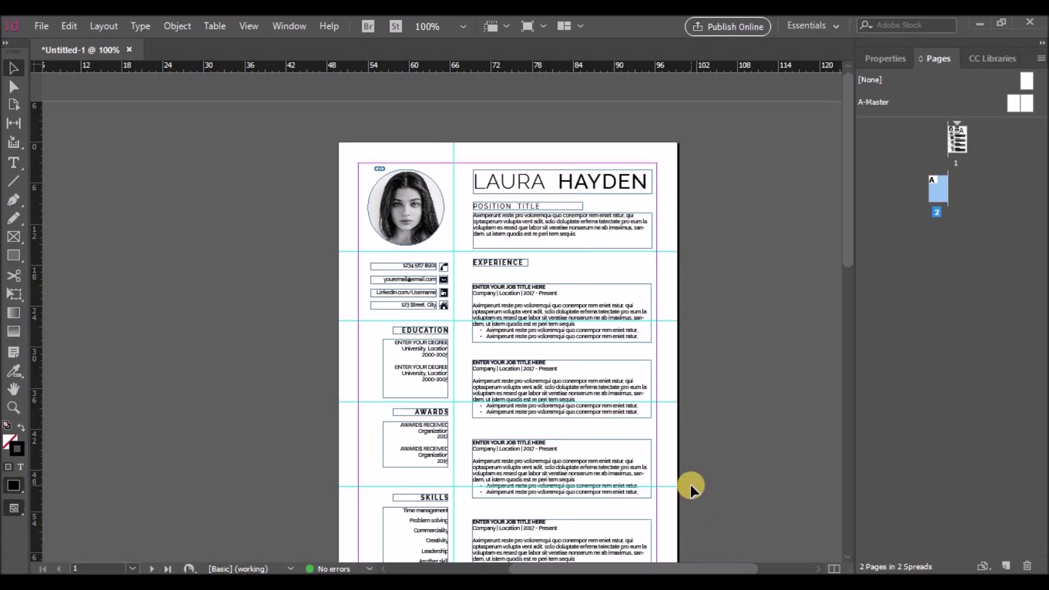
{"action": "scroll", "coordinate": [729, 359], "scroll_direction": "down", "scroll_amount": 2}
{"action": "scroll", "coordinate": [729, 359], "scroll_direction": "down", "scroll_amount": 1}
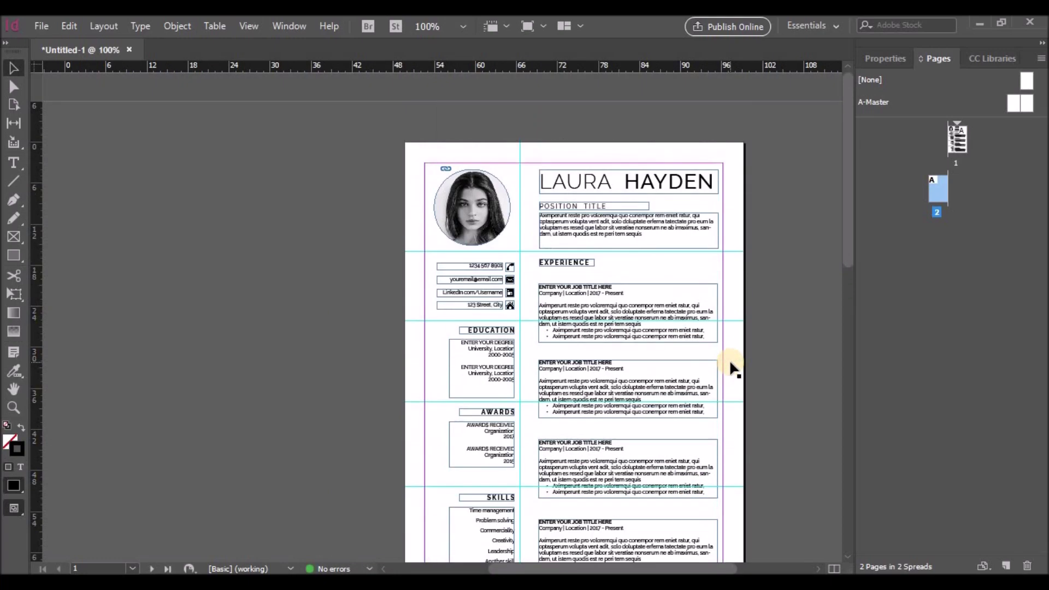
{"action": "scroll", "coordinate": [766, 379], "scroll_direction": "up", "scroll_amount": 1}
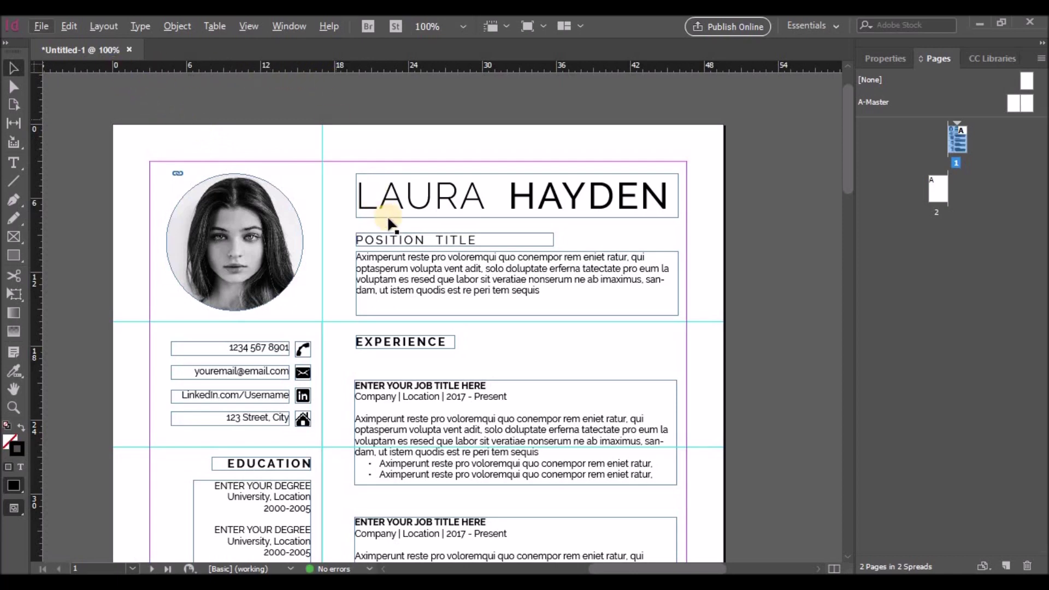
{"action": "scroll", "coordinate": [386, 223], "scroll_direction": "down", "scroll_amount": 15}
{"action": "left_click", "coordinate": [610, 568]}
{"action": "left_click_drag", "start_coordinate": [610, 568], "coordinate": [484, 568]}
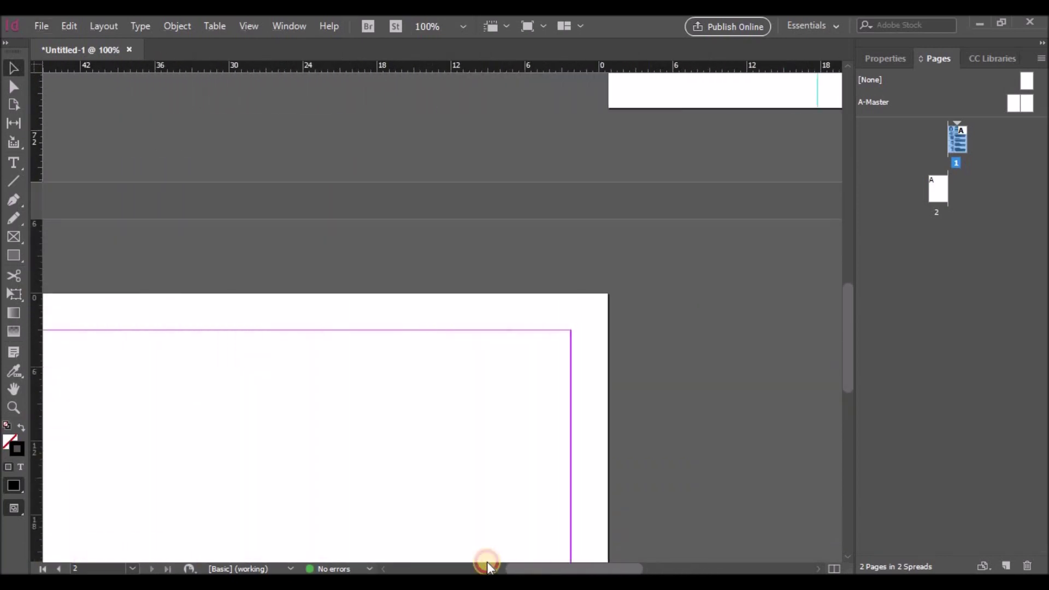
{"action": "scroll", "coordinate": [400, 467], "scroll_direction": "down", "scroll_amount": 1}
{"action": "scroll", "coordinate": [400, 467], "scroll_direction": "down", "scroll_amount": 6}
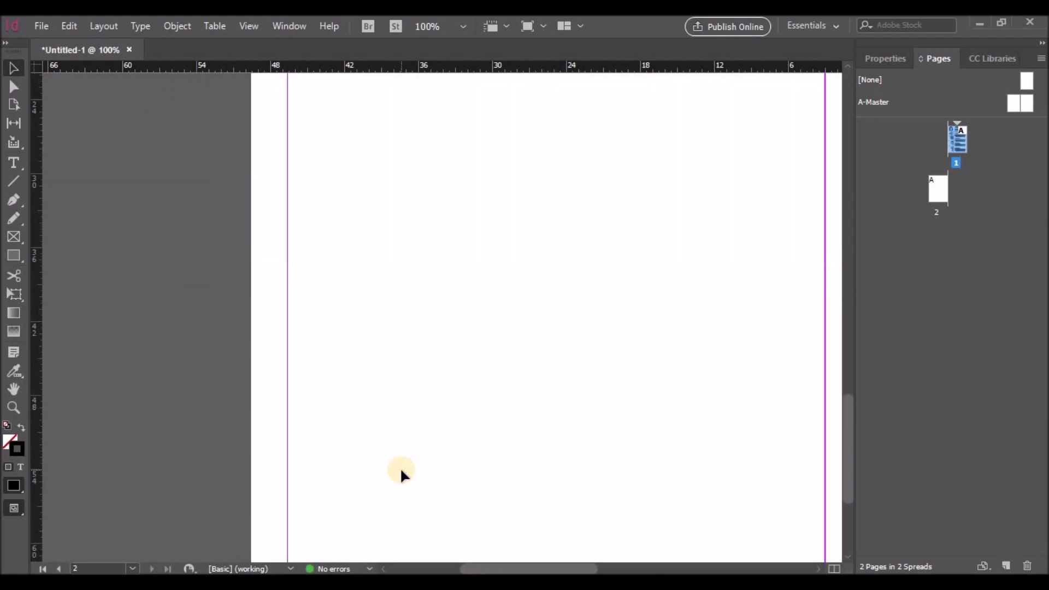
{"action": "scroll", "coordinate": [548, 431], "scroll_direction": "up", "scroll_amount": 4}
{"action": "scroll", "coordinate": [549, 432], "scroll_direction": "down", "scroll_amount": 1}
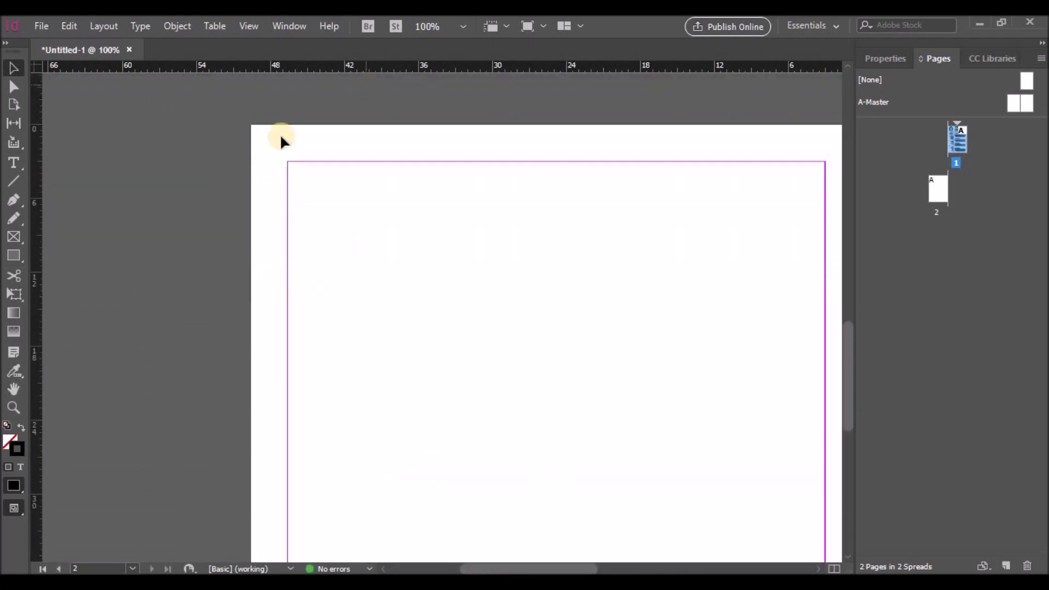
Step: Drag a vertical guide from the left ruler onto page 2
{"action": "left_click_drag", "start_coordinate": [35, 211], "coordinate": [460, 242]}
{"action": "scroll", "coordinate": [632, 433], "scroll_direction": "up", "scroll_amount": 10}
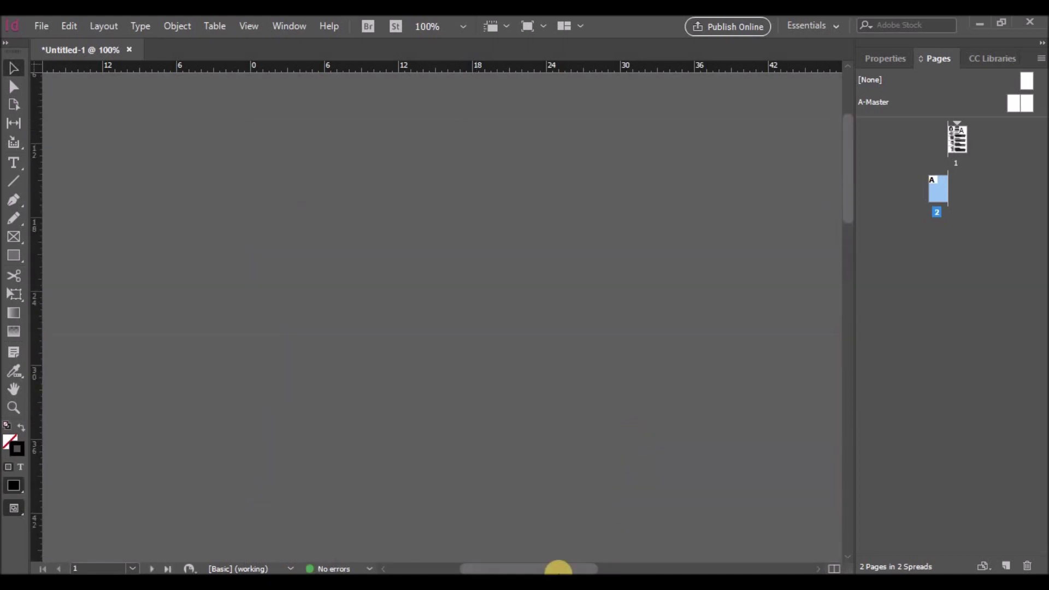
{"action": "left_click_drag", "start_coordinate": [558, 567], "coordinate": [701, 570]}
{"action": "scroll", "coordinate": [585, 492], "scroll_direction": "up", "scroll_amount": 3}
{"action": "scroll", "coordinate": [585, 491], "scroll_direction": "left", "scroll_amount": 3}
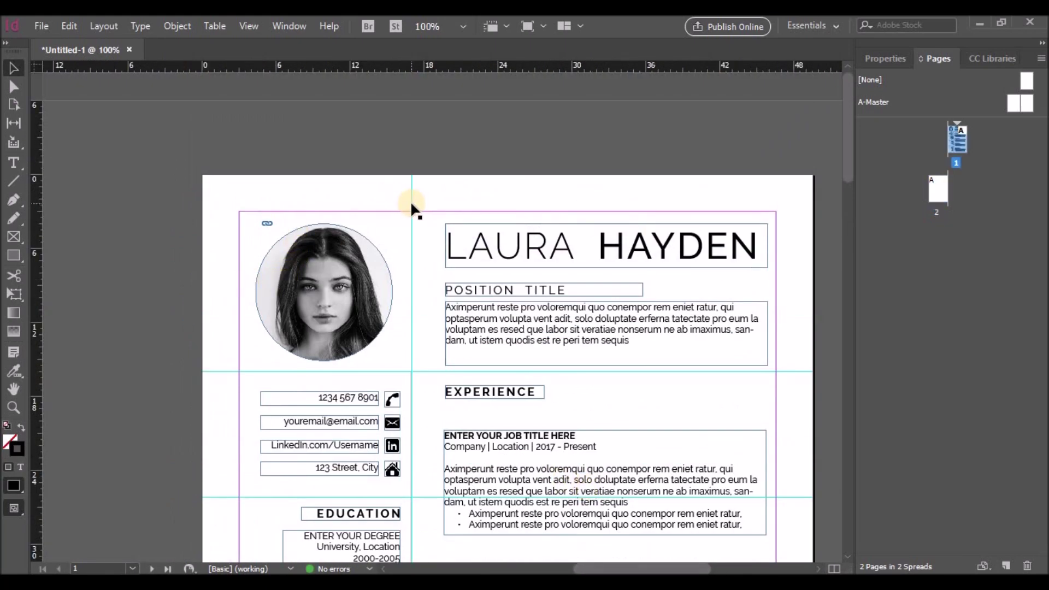
{"action": "scroll", "coordinate": [440, 296], "scroll_direction": "down", "scroll_amount": 15}
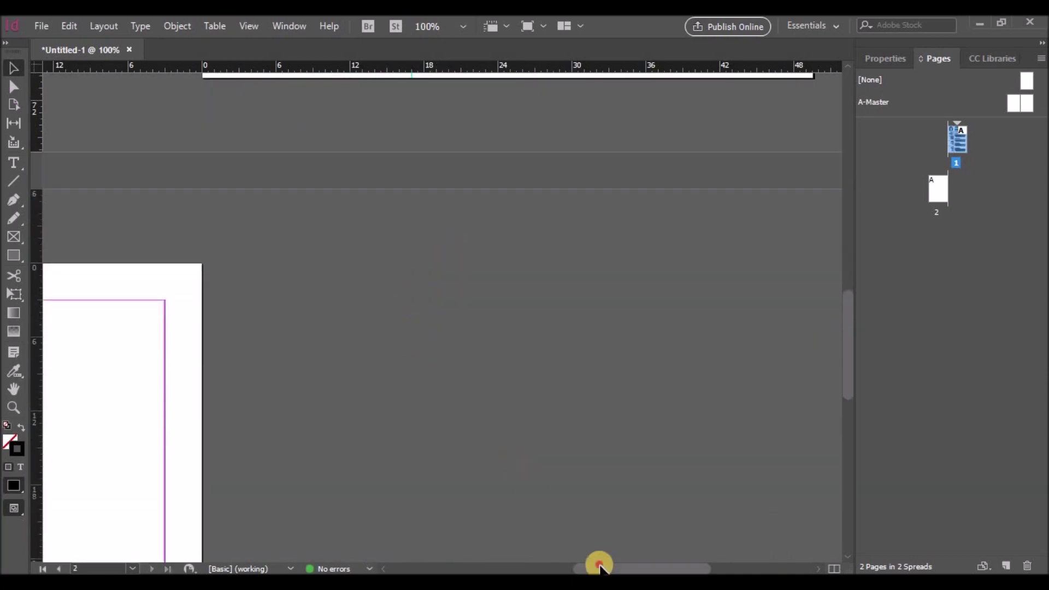
{"action": "left_click_drag", "start_coordinate": [599, 566], "coordinate": [485, 563]}
{"action": "left_click_drag", "start_coordinate": [33, 360], "coordinate": [453, 373]}
{"action": "scroll", "coordinate": [361, 423], "scroll_direction": "down", "scroll_amount": 3}
{"action": "scroll", "coordinate": [360, 423], "scroll_direction": "down", "scroll_amount": 2}
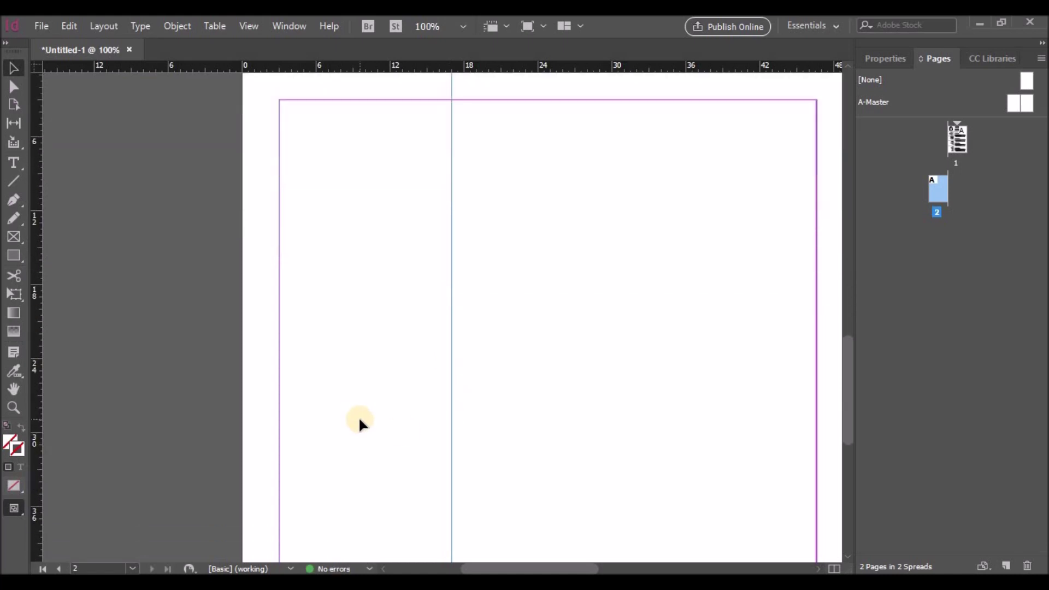
{"action": "scroll", "coordinate": [401, 365], "scroll_direction": "down", "scroll_amount": 3}
{"action": "scroll", "coordinate": [399, 363], "scroll_direction": "up", "scroll_amount": 4}
{"action": "scroll", "coordinate": [399, 363], "scroll_direction": "down", "scroll_amount": 9}
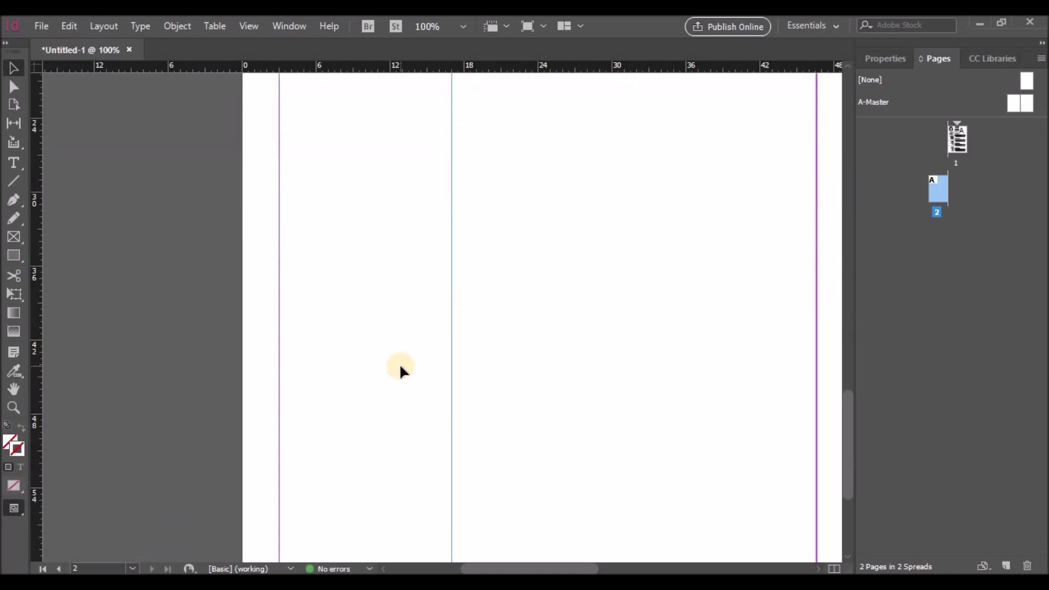
{"action": "scroll", "coordinate": [399, 363], "scroll_direction": "right", "scroll_amount": 2}
{"action": "scroll", "coordinate": [399, 366], "scroll_direction": "right", "scroll_amount": 2}
{"action": "key", "text": "ctrl+minus"}
{"action": "scroll", "coordinate": [399, 366], "scroll_direction": "up", "scroll_amount": 5}
{"action": "scroll", "coordinate": [399, 366], "scroll_direction": "down", "scroll_amount": 1}
Step: Draw a vertical line from page 2's top to bottom margin with a 0.5 pt stroke
{"action": "left_click", "coordinate": [14, 182]}
{"action": "left_click_drag", "start_coordinate": [341, 81], "coordinate": [341, 452]}
{"action": "scroll", "coordinate": [723, 381], "scroll_direction": "up", "scroll_amount": 5}
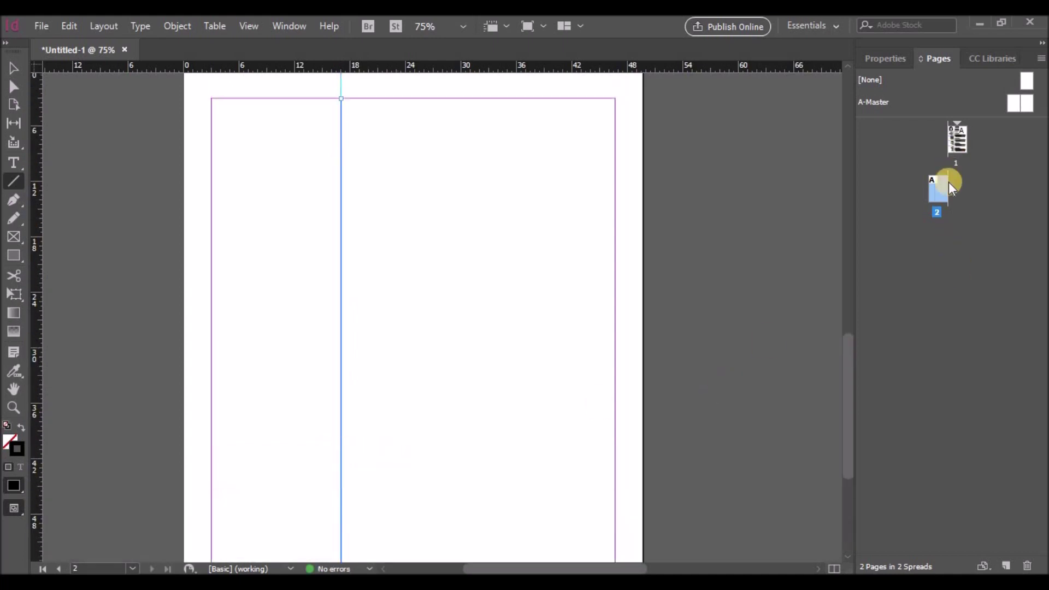
{"action": "left_click", "coordinate": [881, 57]}
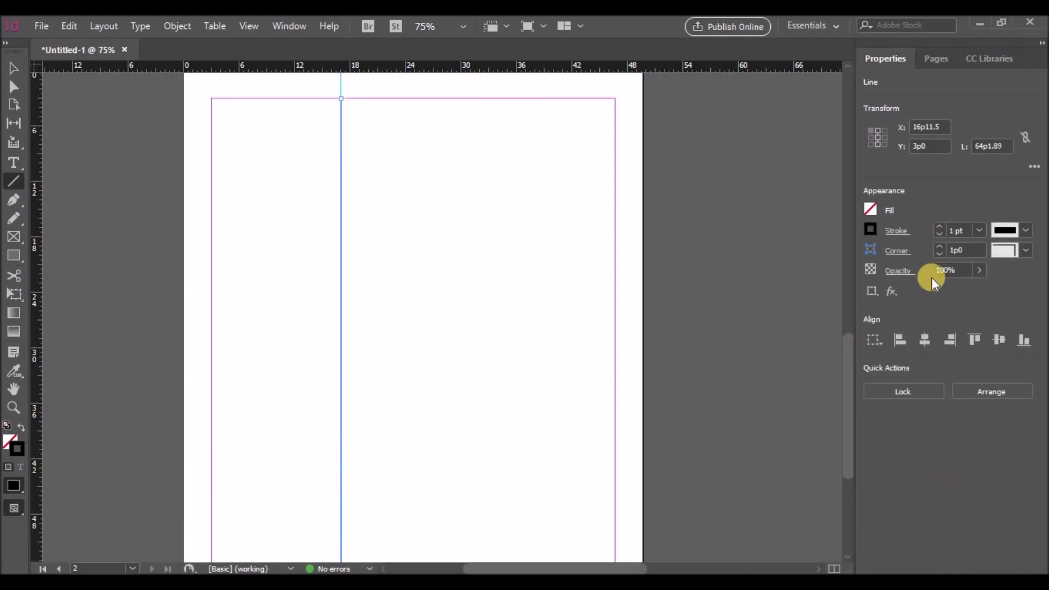
{"action": "double_click", "coordinate": [954, 229]}
{"action": "type", "text": "0.5"}
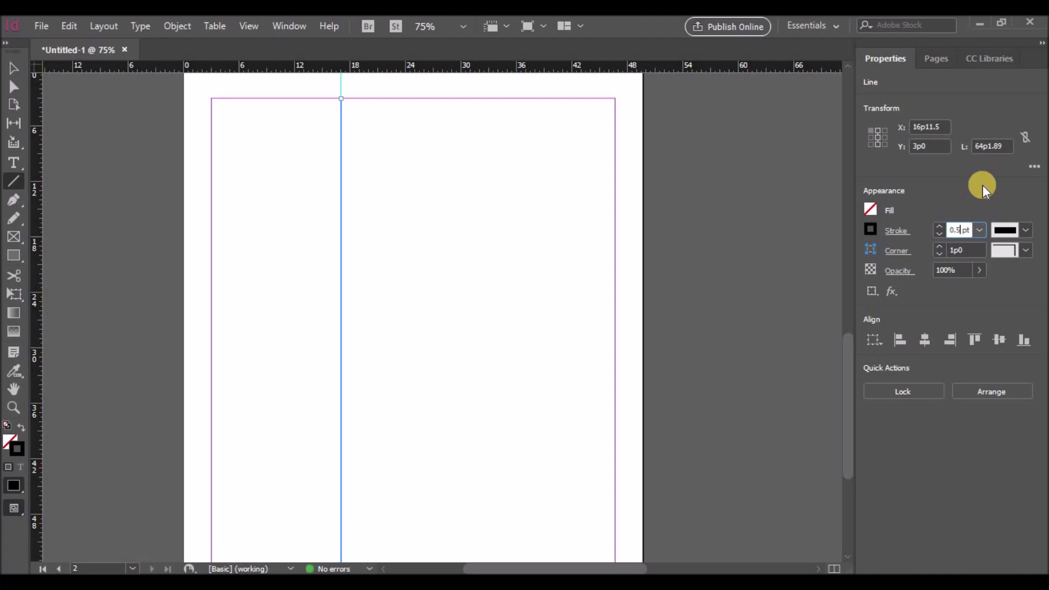
{"action": "key", "text": "Return"}
{"action": "scroll", "coordinate": [550, 197], "scroll_direction": "up", "scroll_amount": 8}
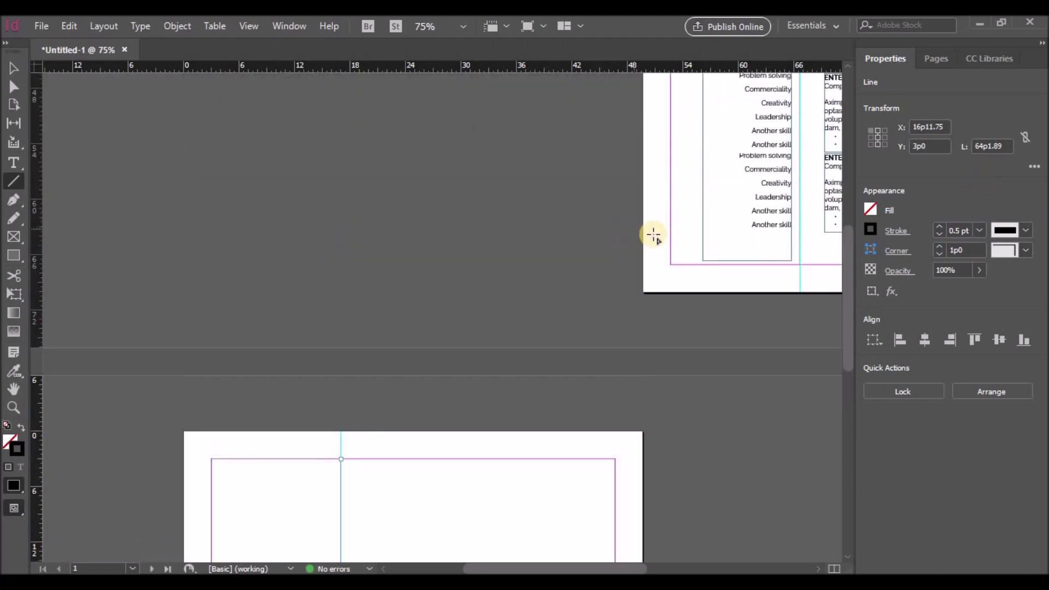
{"action": "left_click", "coordinate": [13, 68]}
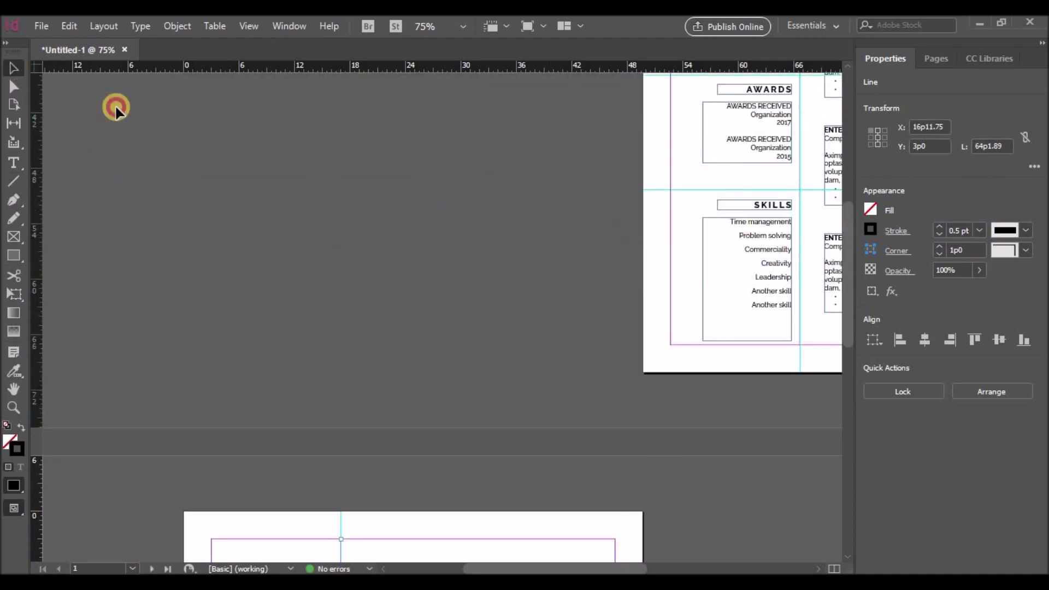
Step: Move the Skills heading and list frames to the top of page 2
{"action": "left_click", "coordinate": [696, 193]}
{"action": "left_click", "coordinate": [794, 339]}
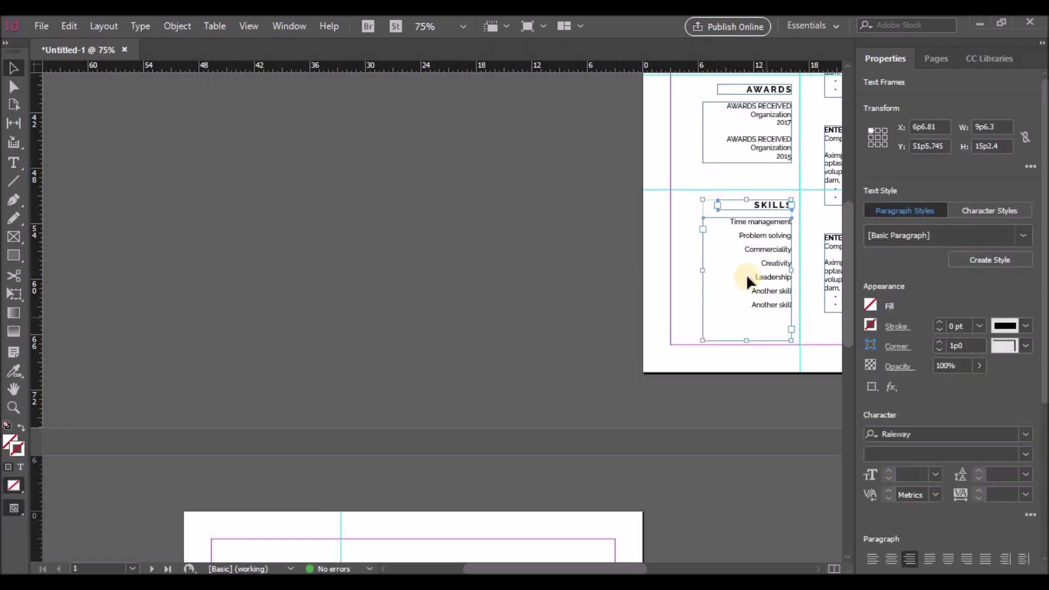
{"action": "left_click_drag", "start_coordinate": [739, 226], "coordinate": [277, 450]}
{"action": "left_click_drag", "start_coordinate": [279, 449], "coordinate": [279, 445]}
{"action": "left_click", "coordinate": [395, 451]}
{"action": "scroll", "coordinate": [395, 451], "scroll_direction": "down", "scroll_amount": 3}
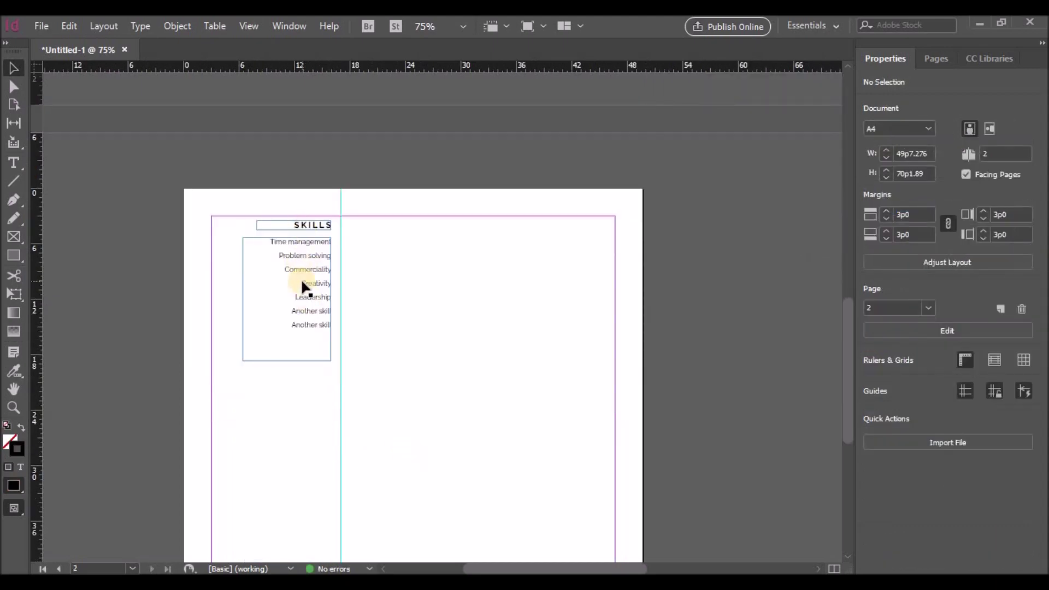
{"action": "scroll", "coordinate": [300, 286], "scroll_direction": "up", "scroll_amount": 2}
Step: Rename the SKILLS heading to EXPERTISE
{"action": "double_click", "coordinate": [296, 253]}
{"action": "double_click", "coordinate": [338, 256]}
{"action": "type", "text": "EXPERTICE"}
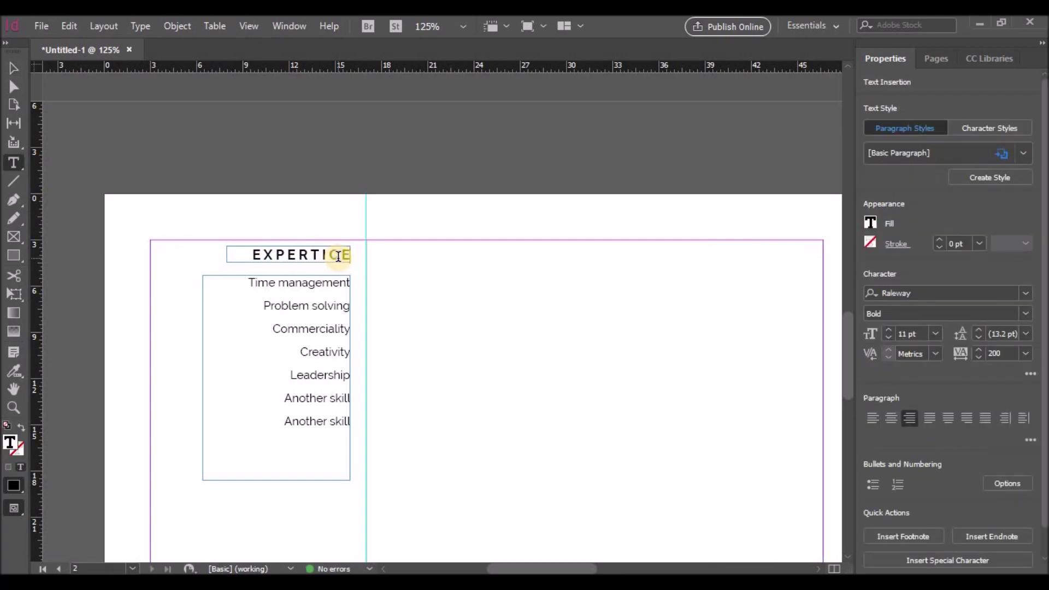
{"action": "key", "text": "BackSpace"}
{"action": "key", "text": "BackSpace"}
{"action": "type", "text": "SE"}
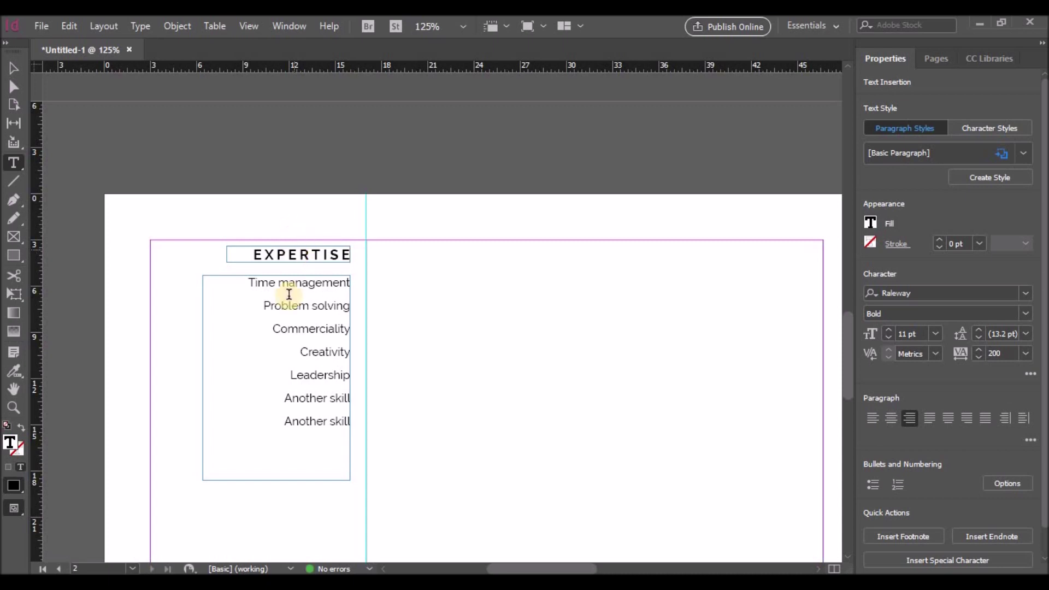
Step: Replace the list with Photoshop, Illustrator, InDesign, Photography, Microsoft Word, Microsoft Excel, Wordpress
{"action": "left_click_drag", "start_coordinate": [250, 283], "coordinate": [349, 284]}
{"action": "type", "text": "Photoshop"}
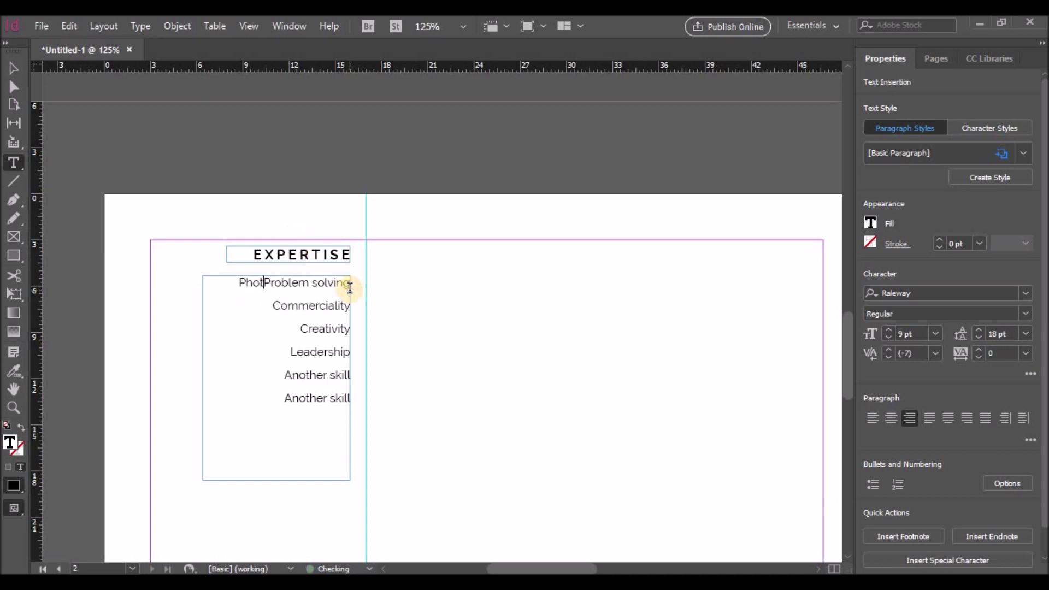
{"action": "key", "text": "Return"}
{"action": "key", "text": "Delete"}
{"action": "key", "text": "Delete"}
{"action": "key", "text": "Delete"}
{"action": "key", "text": "Delete"}
{"action": "key", "text": "Delete"}
{"action": "key", "text": "Delete"}
{"action": "key", "text": "Delete"}
{"action": "key", "text": "Delete"}
{"action": "key", "text": "Delete"}
{"action": "key", "text": "Delete"}
{"action": "key", "text": "Delete"}
{"action": "key", "text": "Delete"}
{"action": "key", "text": "Delete"}
{"action": "key", "text": "Delete"}
{"action": "key", "text": "Delete"}
{"action": "key", "text": "Delete"}
{"action": "key", "text": "Delete"}
{"action": "key", "text": "Delete"}
{"action": "key", "text": "Delete"}
{"action": "key", "text": "Delete"}
{"action": "type", "text": "Illustrator"}
{"action": "key", "text": "Return"}
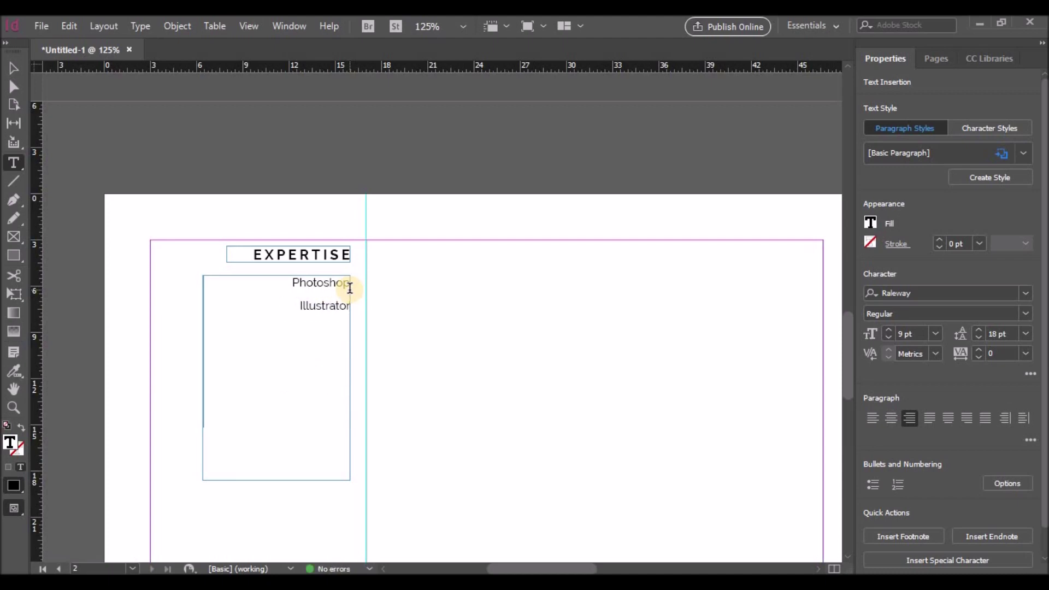
{"action": "type", "text": "InDesign"}
{"action": "key", "text": "Return"}
{"action": "type", "text": "Photogra"}
{"action": "type", "text": "phy "}
{"action": "type", "text": "Microsoft"}
{"action": "type", "text": " Wo"}
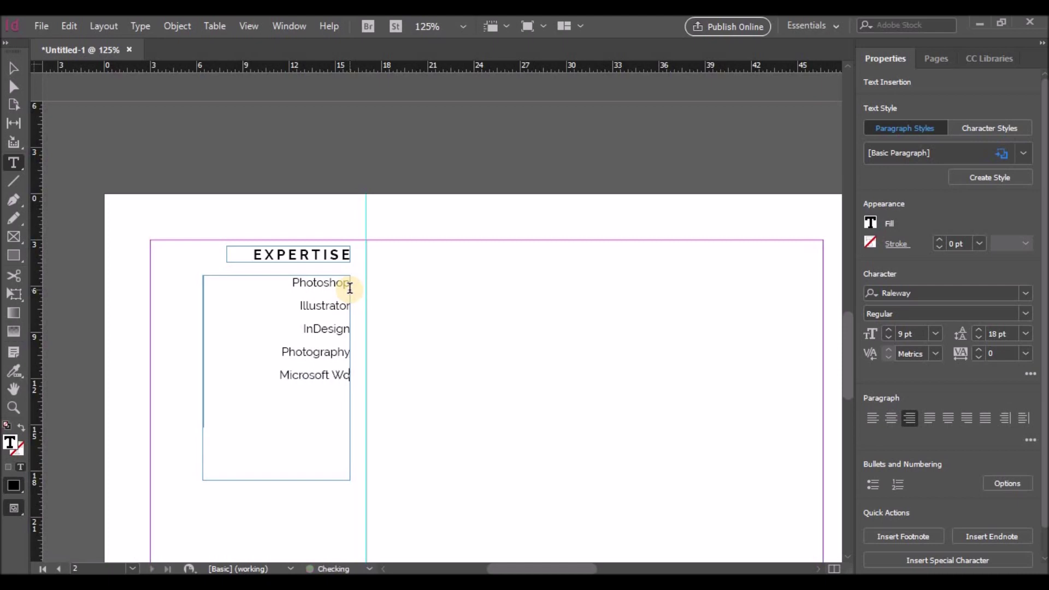
{"action": "type", "text": "rd Microsoft Excel"}
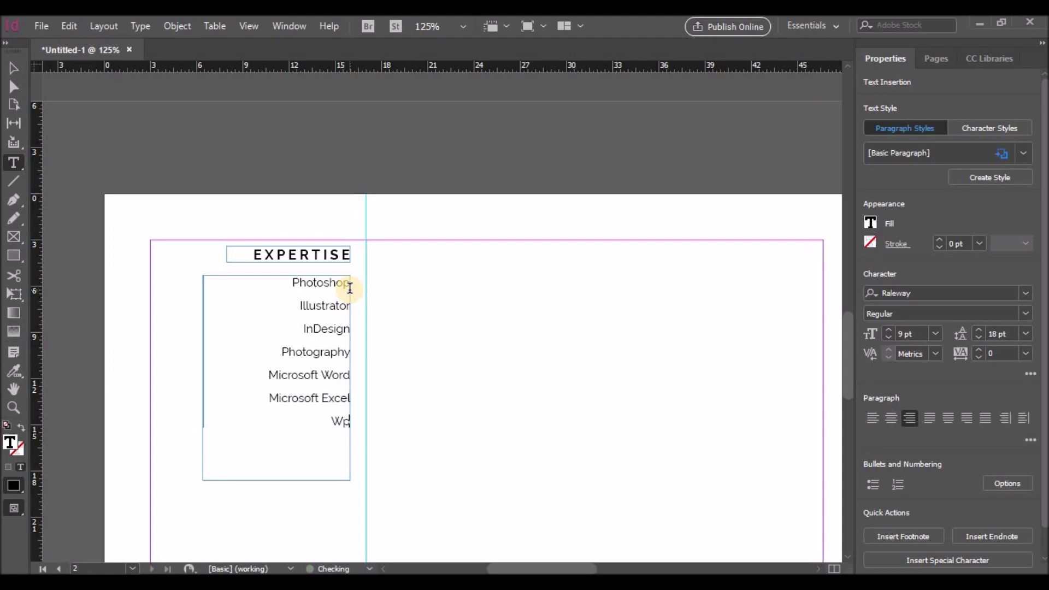
{"action": "key", "text": "BackSpace"}
{"action": "key", "text": "BackSpace"}
{"action": "type", "text": "ordpress"}
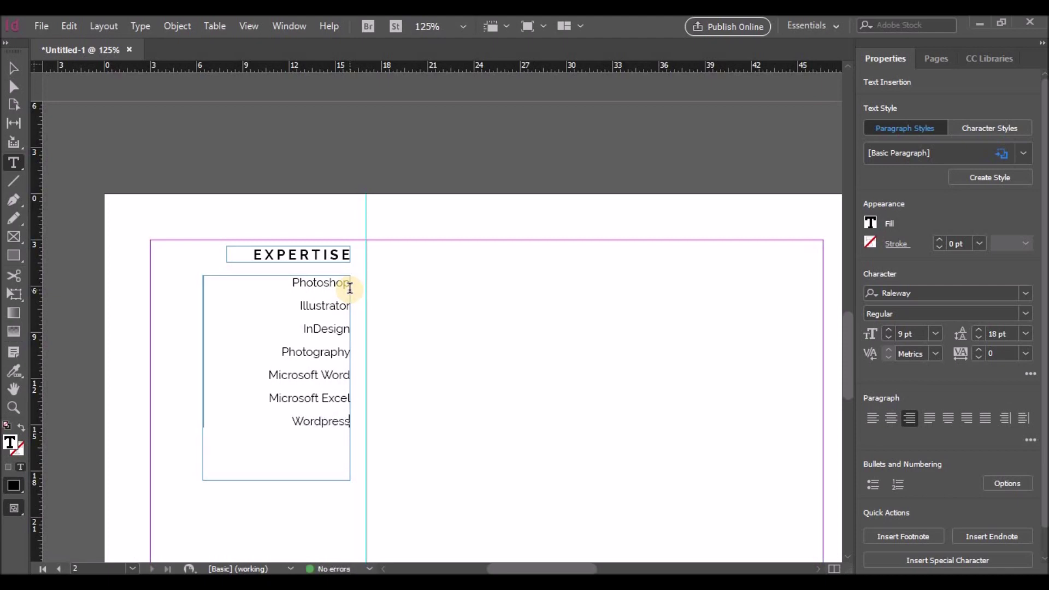
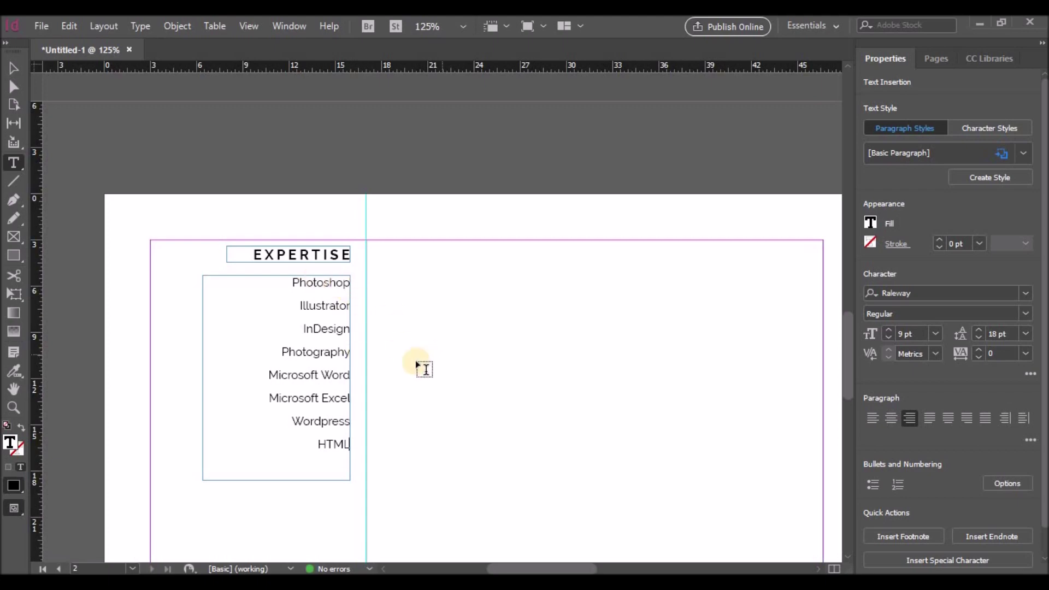
Step: Shrink the Expertise list frame so it fits its text
{"action": "scroll", "coordinate": [365, 338], "scroll_direction": "down", "scroll_amount": 3}
{"action": "left_click", "coordinate": [13, 69]}
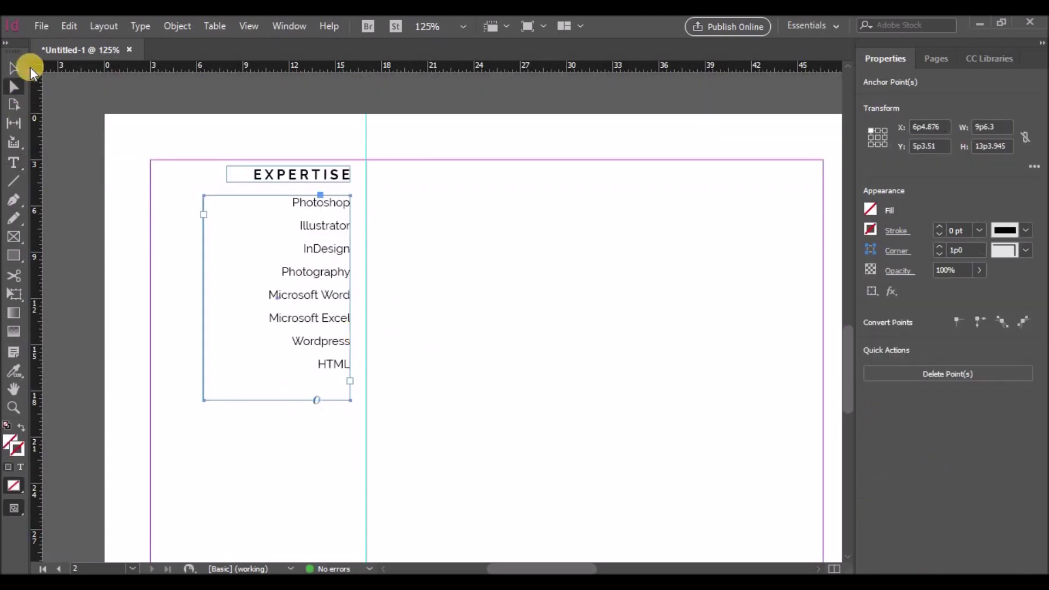
{"action": "left_click_drag", "start_coordinate": [277, 400], "coordinate": [277, 377]}
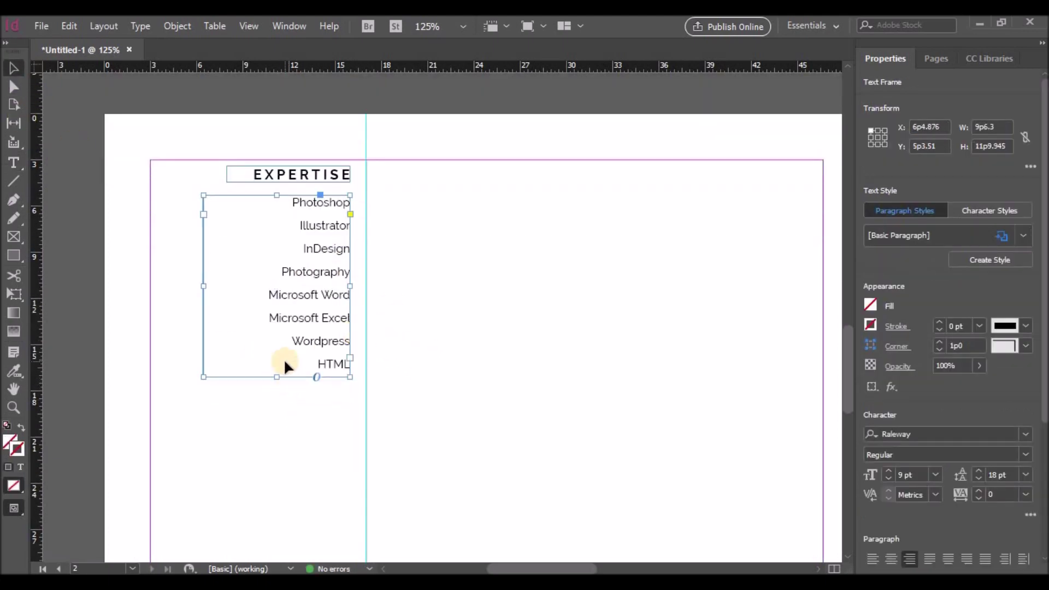
Step: Draw a horizontal divider beneath the Expertise list with a 0.5 pt stroke weight
{"action": "scroll", "coordinate": [173, 201], "scroll_direction": "down", "scroll_amount": 1}
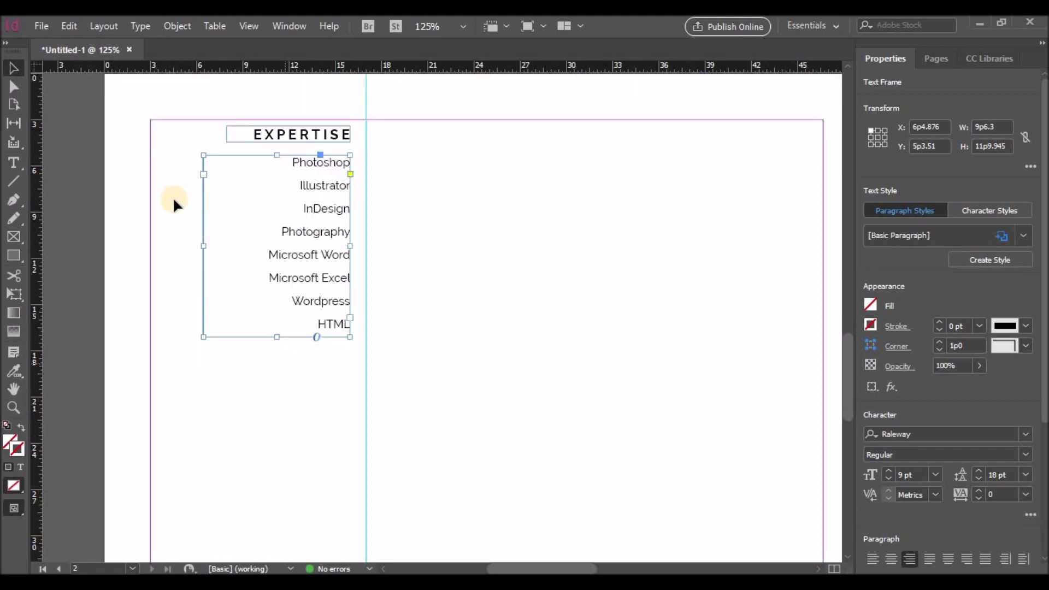
{"action": "left_click", "coordinate": [23, 188]}
{"action": "left_click_drag", "start_coordinate": [150, 353], "coordinate": [366, 354]}
{"action": "scroll", "coordinate": [569, 344], "scroll_direction": "down", "scroll_amount": 2}
{"action": "left_click", "coordinate": [951, 232]}
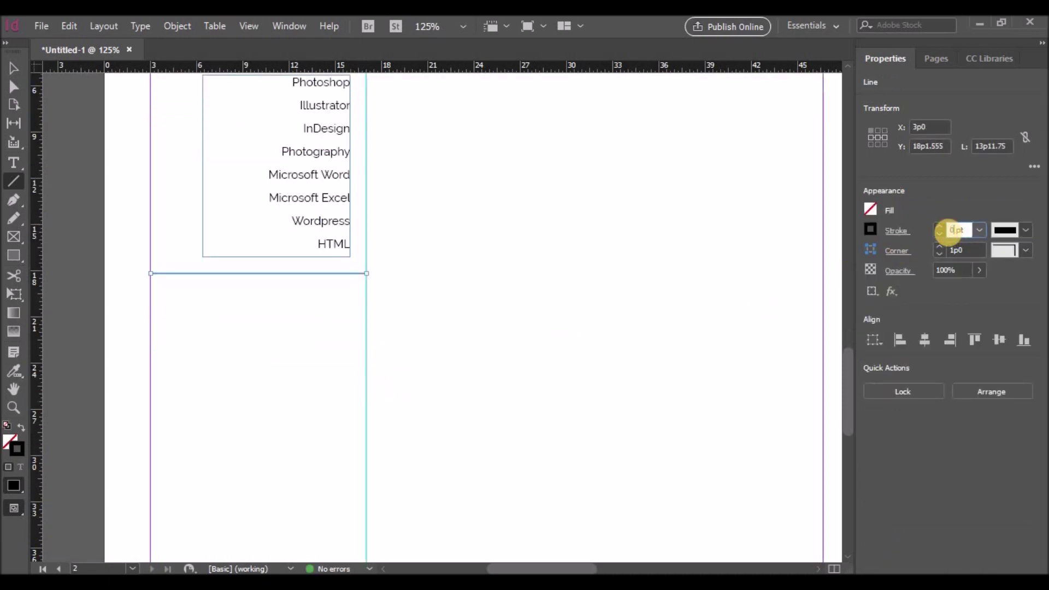
{"action": "type", "text": "0.5"}
{"action": "key", "text": "Return"}
Step: Select the Expertise heading and list together
{"action": "scroll", "coordinate": [177, 223], "scroll_direction": "up", "scroll_amount": 2}
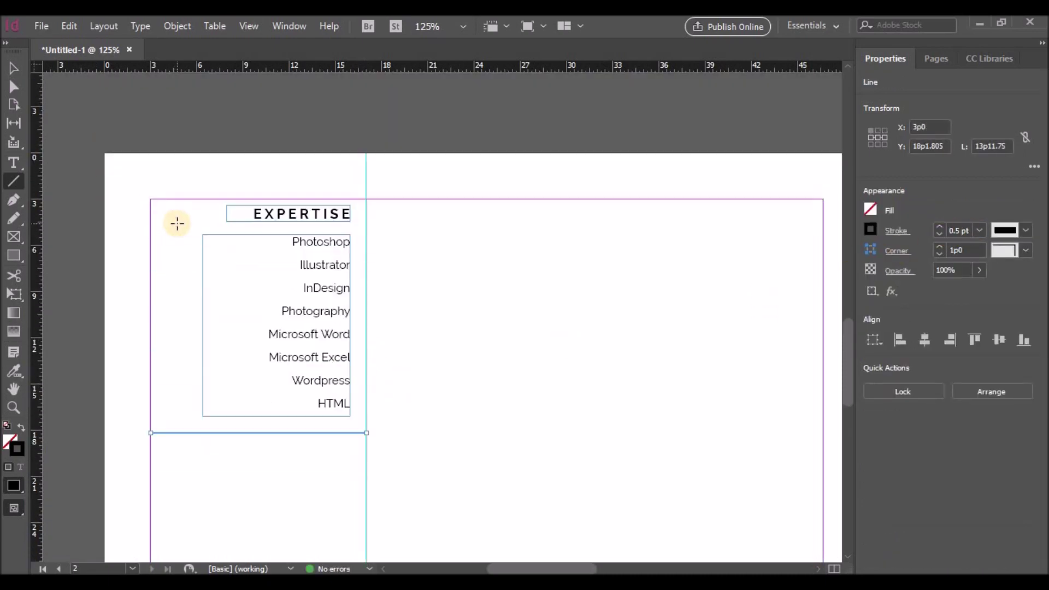
{"action": "left_click", "coordinate": [14, 66]}
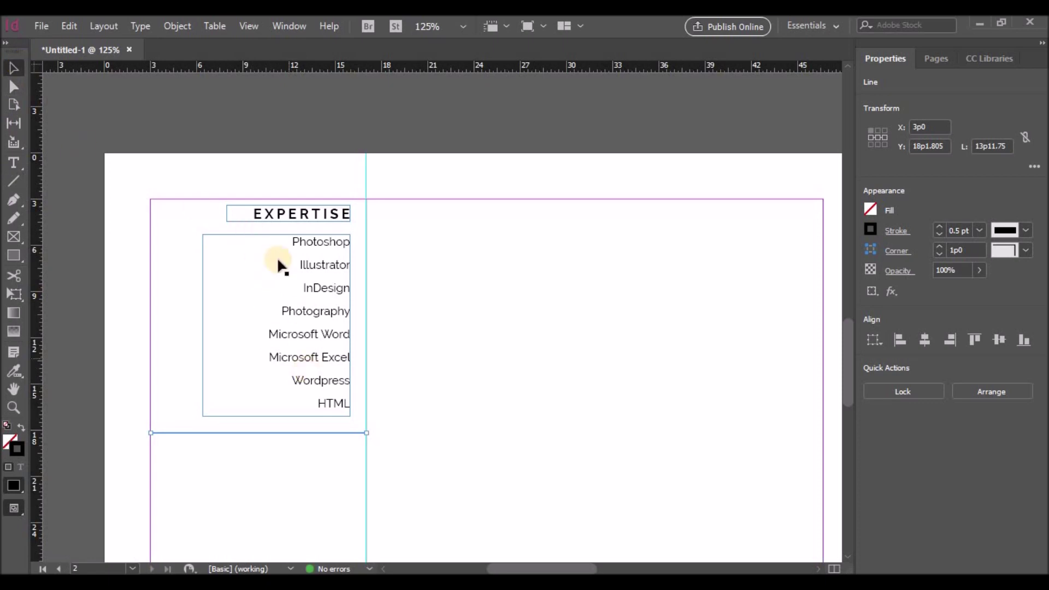
{"action": "left_click_drag", "start_coordinate": [231, 227], "coordinate": [321, 393]}
{"action": "scroll", "coordinate": [328, 361], "scroll_direction": "down", "scroll_amount": 3}
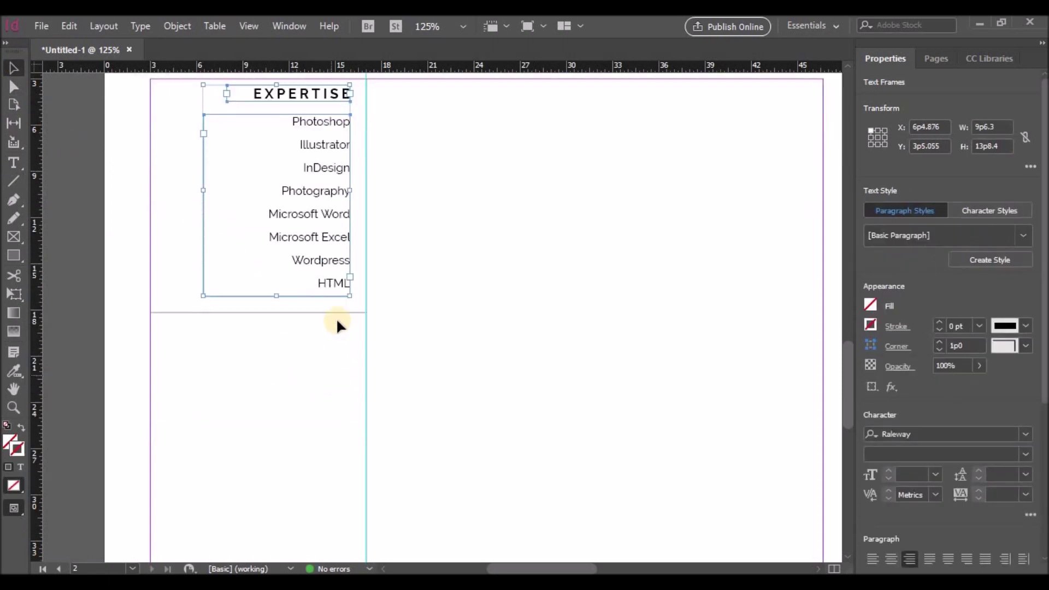
Step: Copy the Expertise heading and list below the divider and retitle the heading LANGUAGES
{"action": "left_click_drag", "start_coordinate": [335, 288], "coordinate": [336, 540]}
{"action": "double_click", "coordinate": [258, 349]}
{"action": "key", "text": "BackSpace"}
{"action": "type", "text": "LANGUAGES"}
Step: Replace the list with English (native), French (fluent), Spanish (fluent) and Mazarin (intermediate)
{"action": "left_click", "coordinate": [344, 375]}
{"action": "triple_click", "coordinate": [344, 376]}
{"action": "type", "text": "English"}
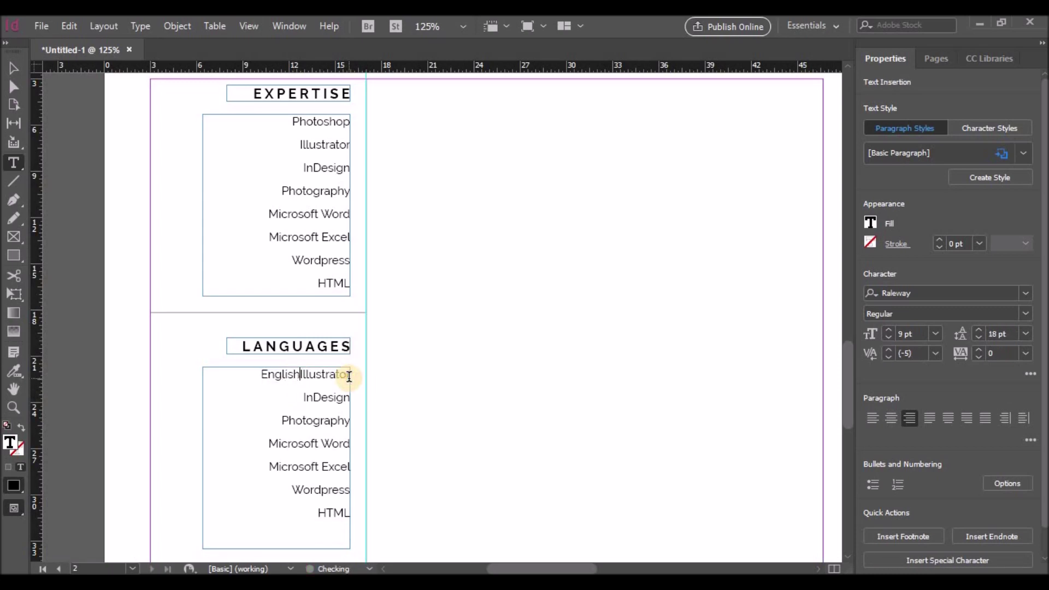
{"action": "type", "text": "("}
{"action": "key", "text": "BackSpace"}
{"action": "type", "text": "(native)"}
{"action": "key", "text": "Delete"}
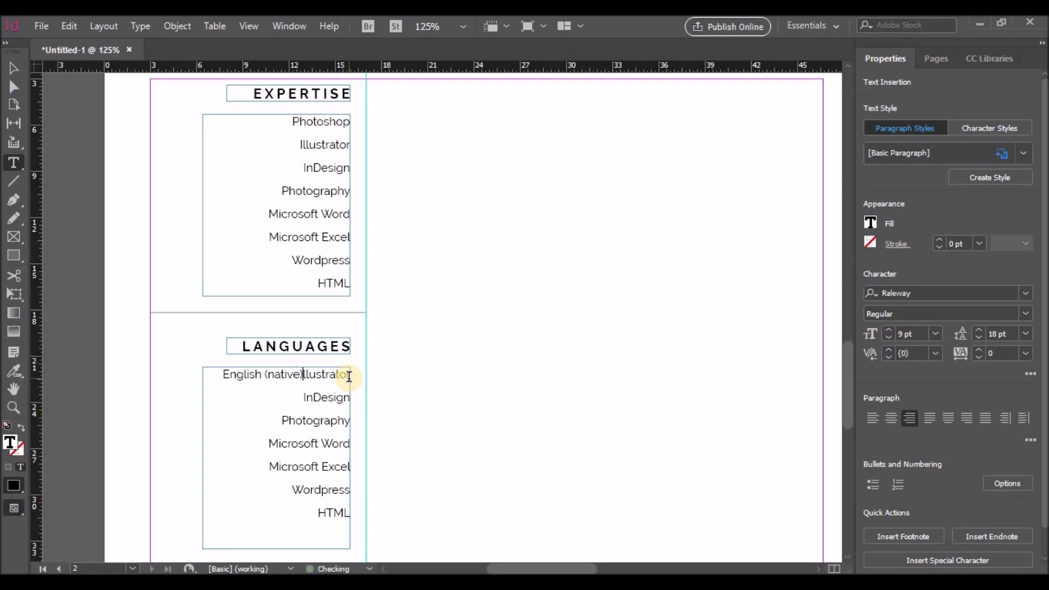
{"action": "key", "text": "Delete"}
{"action": "key", "text": "Delete"}
{"action": "key", "text": "Delete"}
{"action": "key", "text": "Delete"}
{"action": "key", "text": "Delete"}
{"action": "key", "text": "Delete"}
{"action": "key", "text": "Delete"}
{"action": "key", "text": "Delete"}
{"action": "key", "text": "Delete"}
{"action": "key", "text": "Delete"}
{"action": "key", "text": "Delete"}
{"action": "key", "text": "Delete"}
{"action": "key", "text": "Delete"}
{"action": "key", "text": "Delete"}
{"action": "key", "text": "Delete"}
{"action": "key", "text": "Delete"}
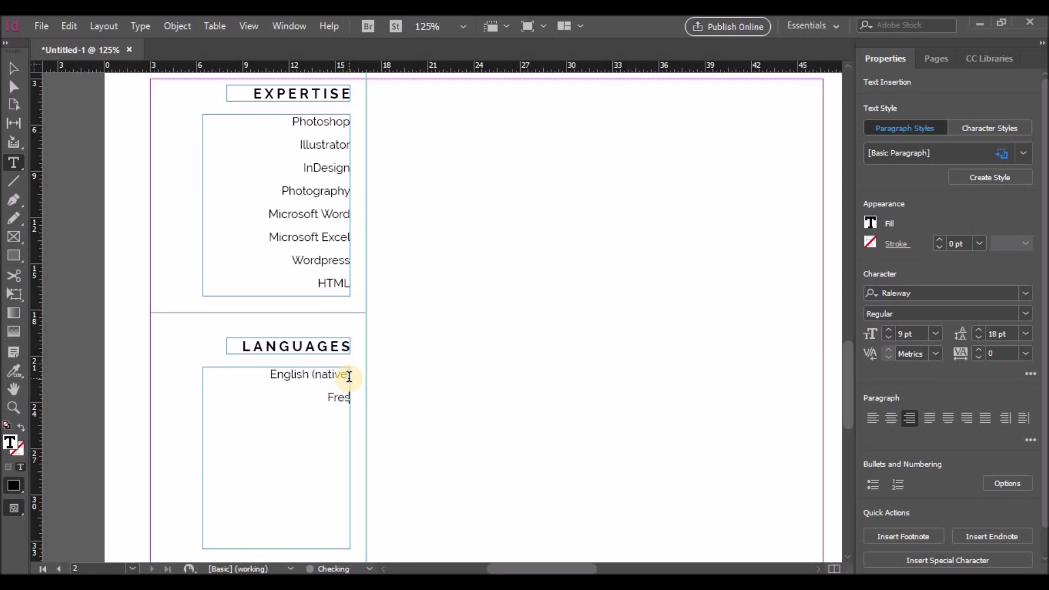
{"action": "type", "text": "French ("}
{"action": "type", "text": "fluent"}
{"action": "type", "text": ") "}
{"action": "type", "text": "Spanish"}
{"action": "type", "text": " ("}
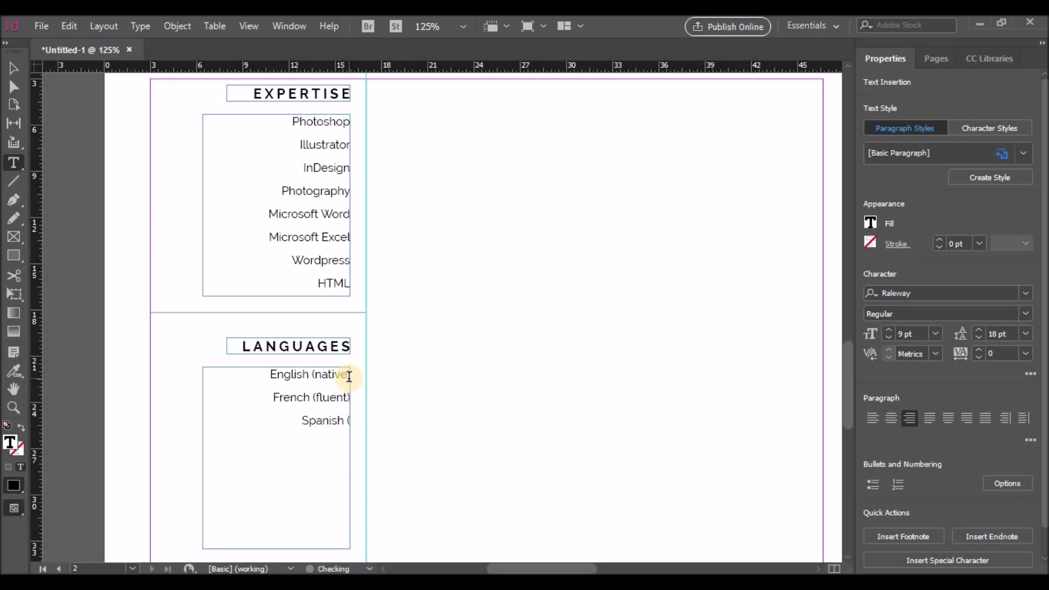
{"action": "type", "text": "fluent) "}
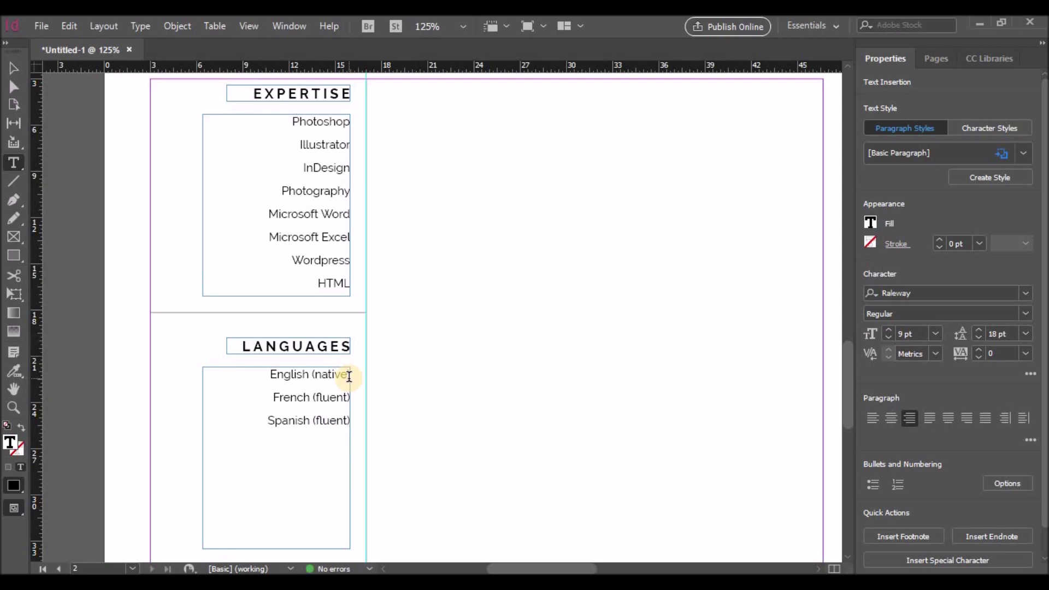
{"action": "type", "text": "Mazarin (intermediat"}
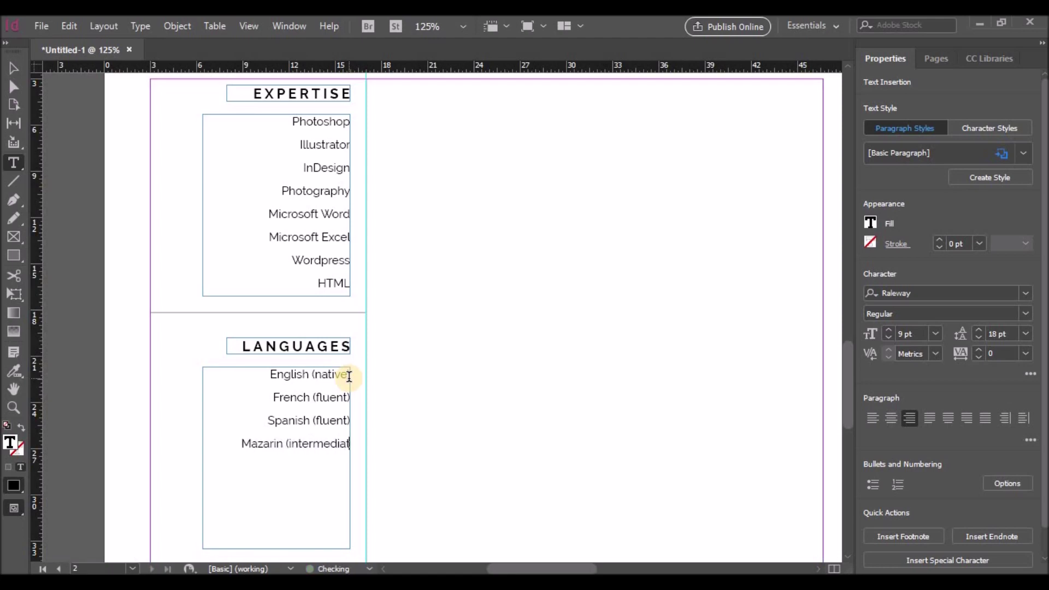
{"action": "type", "text": "e)"}
{"action": "scroll", "coordinate": [347, 434], "scroll_direction": "down", "scroll_amount": 3}
{"action": "key", "text": "Escape"}
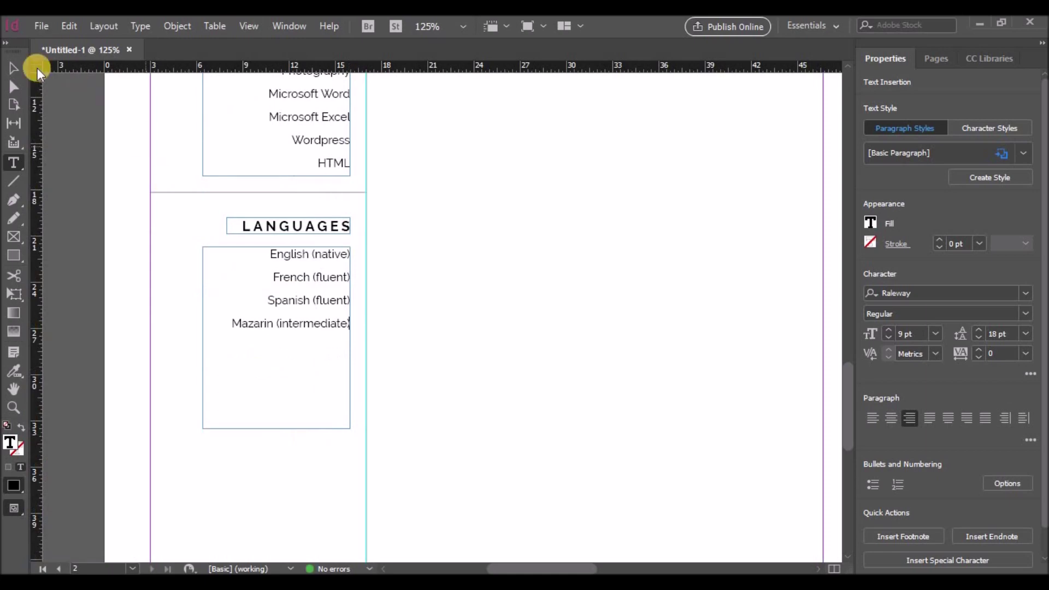
Step: Fit the Languages frame to its four lines and copy the divider beneath it
{"action": "left_click_drag", "start_coordinate": [278, 428], "coordinate": [281, 337]}
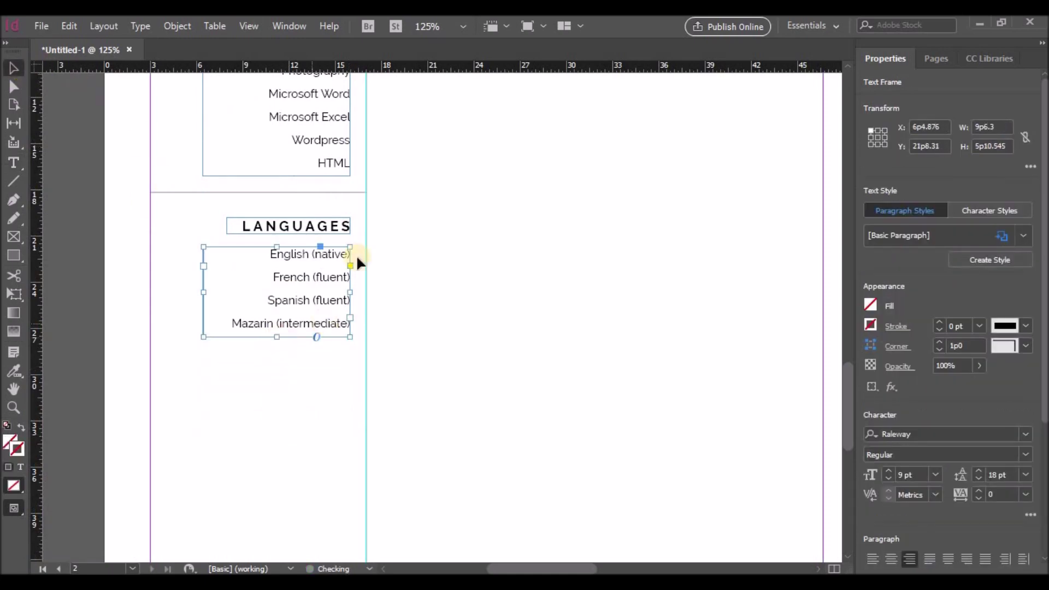
{"action": "left_click", "coordinate": [326, 192]}
{"action": "left_click_drag", "start_coordinate": [328, 195], "coordinate": [328, 365]}
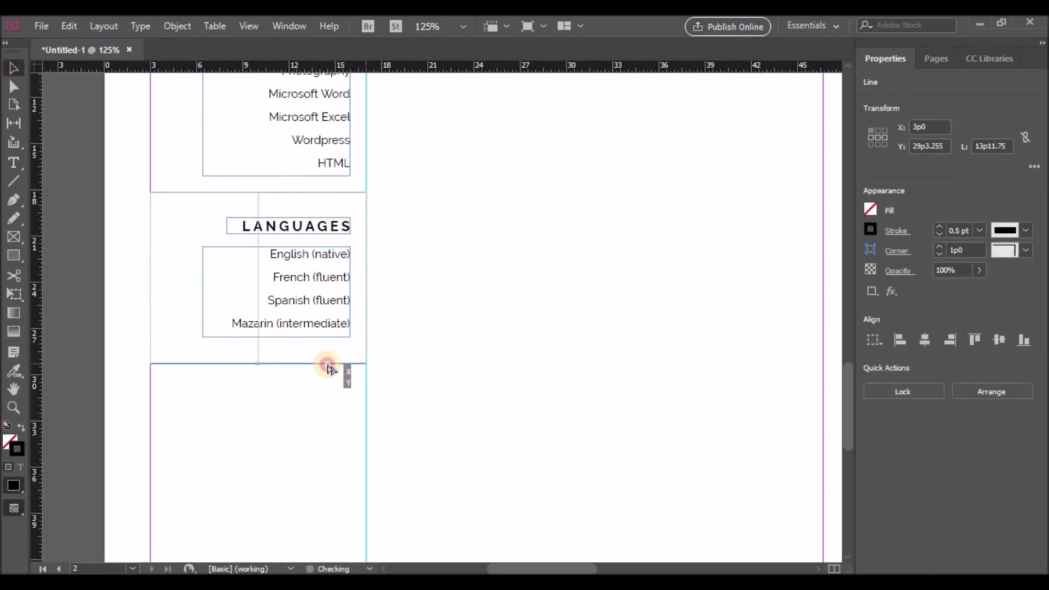
{"action": "left_click", "coordinate": [446, 351]}
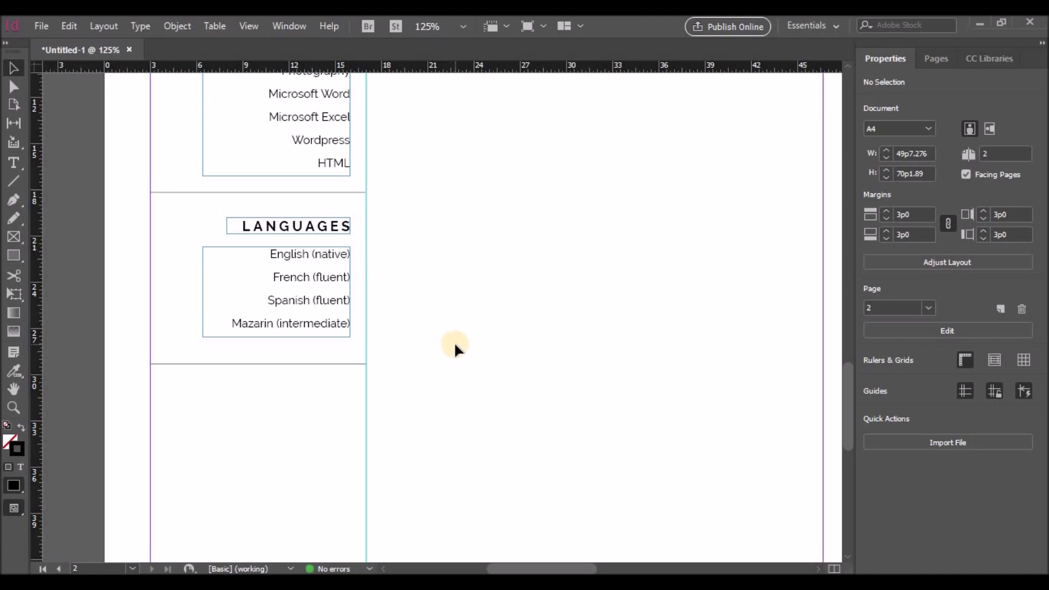
Step: Scroll up to page 1 to bring its Awards section into view
{"action": "scroll", "coordinate": [454, 342], "scroll_direction": "up", "scroll_amount": 6}
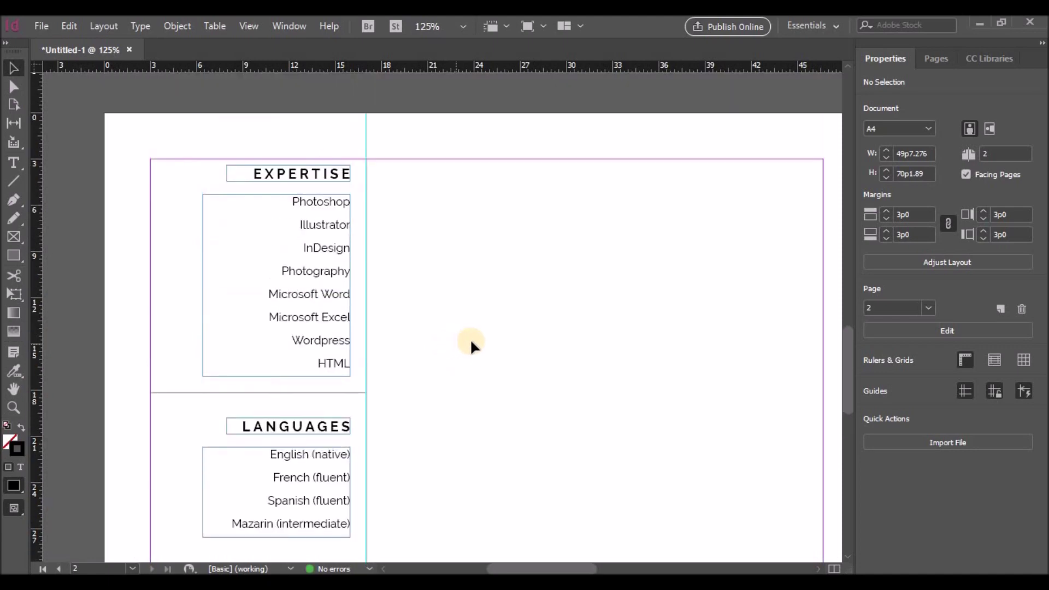
{"action": "scroll", "coordinate": [743, 527], "scroll_direction": "up", "scroll_amount": 3}
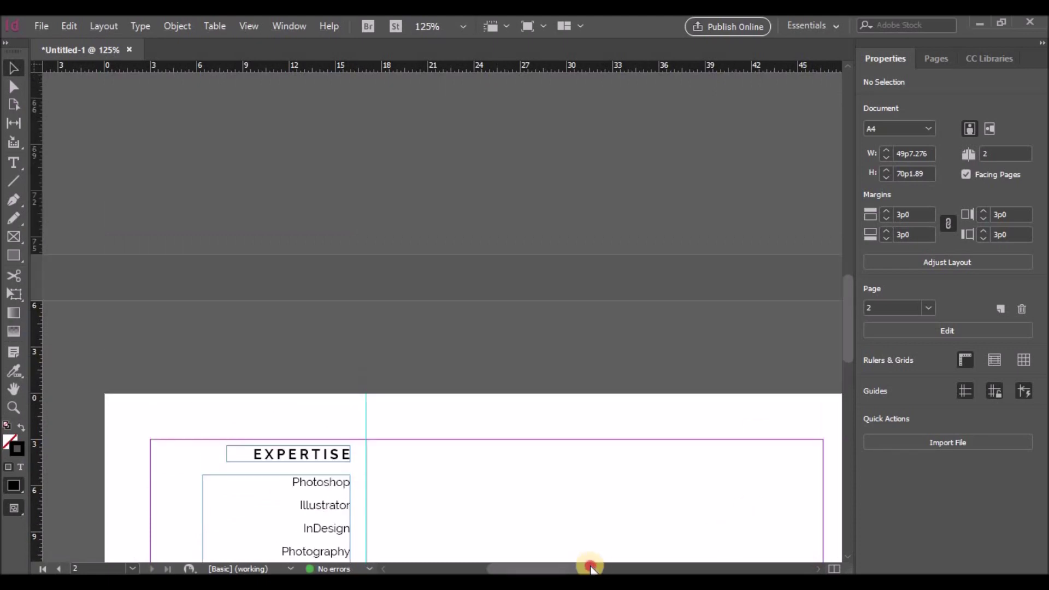
{"action": "left_click_drag", "start_coordinate": [590, 568], "coordinate": [640, 568]}
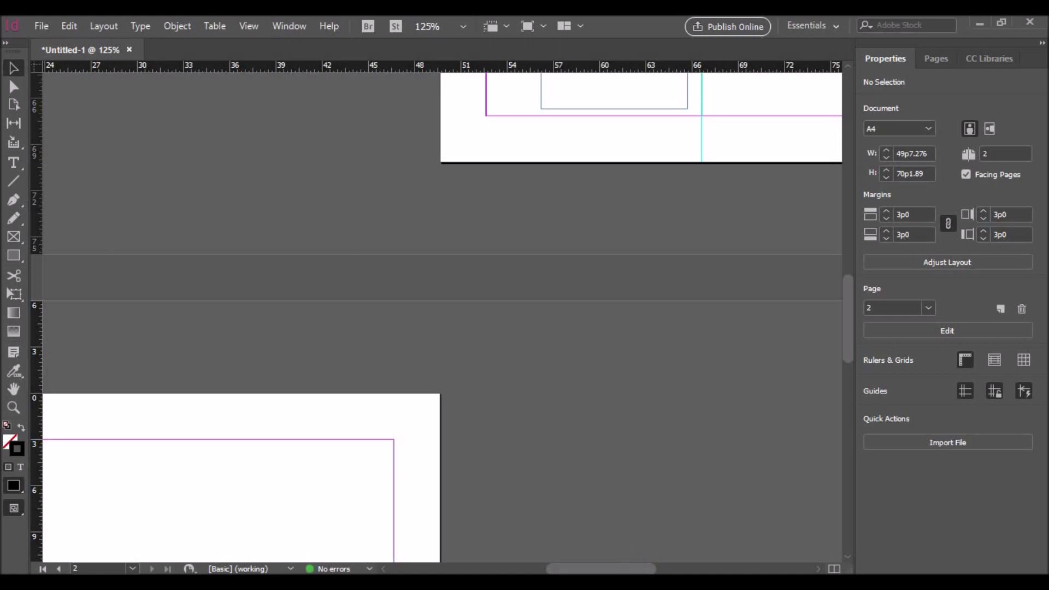
{"action": "scroll", "coordinate": [700, 369], "scroll_direction": "up", "scroll_amount": 10}
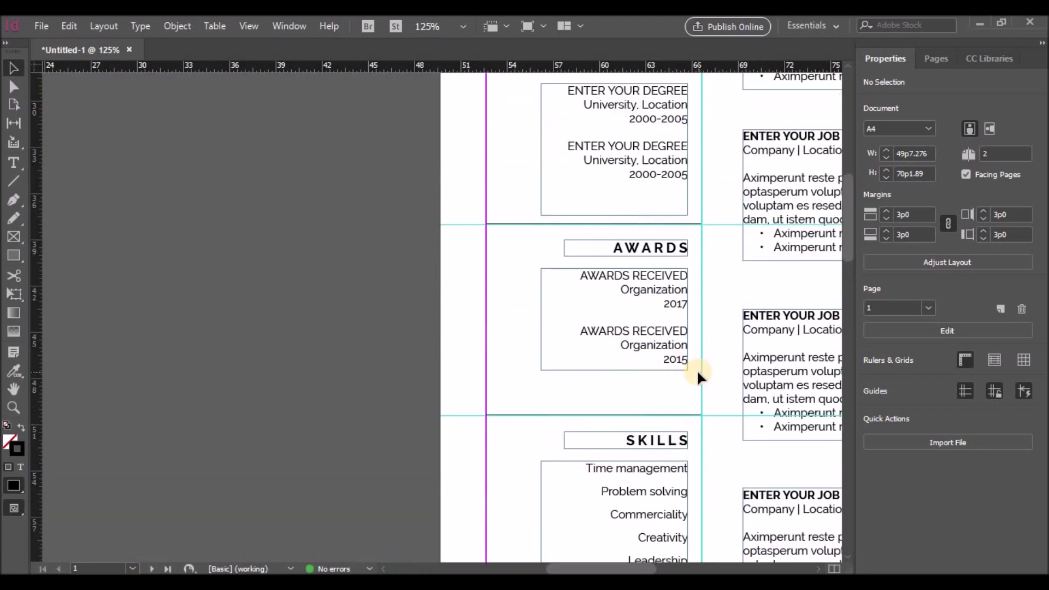
Step: Move the AWARDS heading and its two entries from page 1 to page 2 below Languages
{"action": "left_click", "coordinate": [664, 398]}
{"action": "scroll", "coordinate": [613, 206], "scroll_direction": "down", "scroll_amount": 4}
{"action": "left_click_drag", "start_coordinate": [616, 169], "coordinate": [161, 513]}
{"action": "left_click_drag", "start_coordinate": [121, 546], "coordinate": [187, 545]}
{"action": "scroll", "coordinate": [328, 465], "scroll_direction": "down", "scroll_amount": 3}
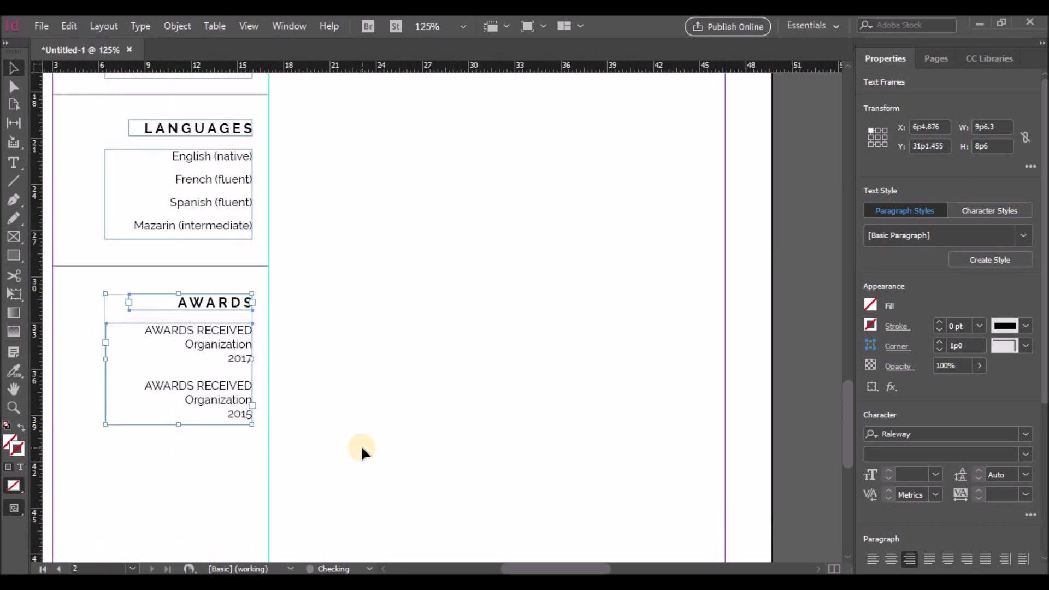
Step: Retitle the section ACTIVITIES with a first entry VOLUNTEER WORK, Organization, 2018
{"action": "double_click", "coordinate": [223, 298]}
{"action": "double_click", "coordinate": [257, 300]}
{"action": "type", "text": "ACTIVITIES"}
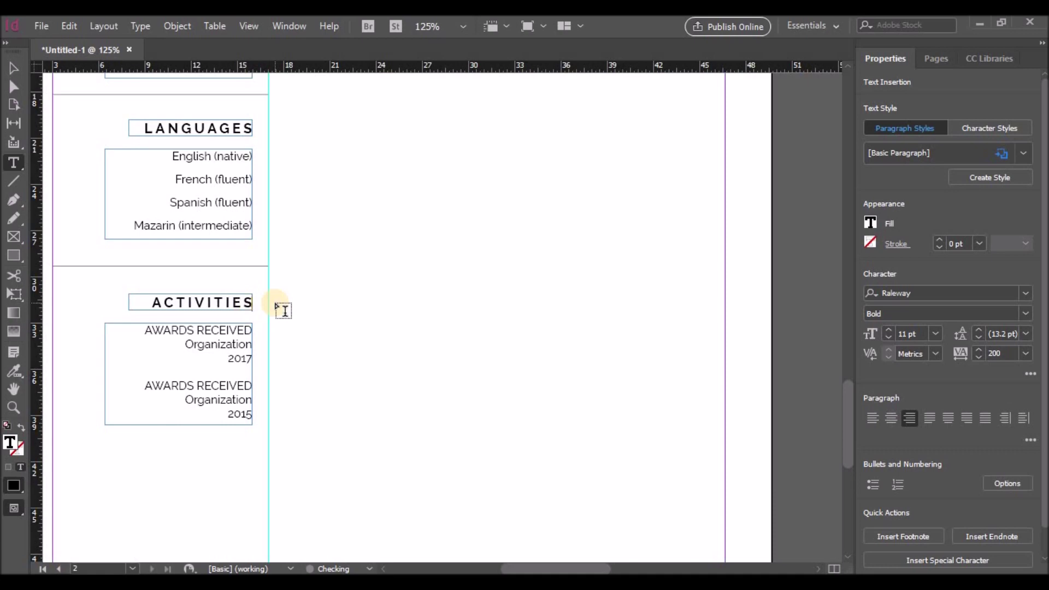
{"action": "left_click_drag", "start_coordinate": [144, 331], "coordinate": [268, 337]}
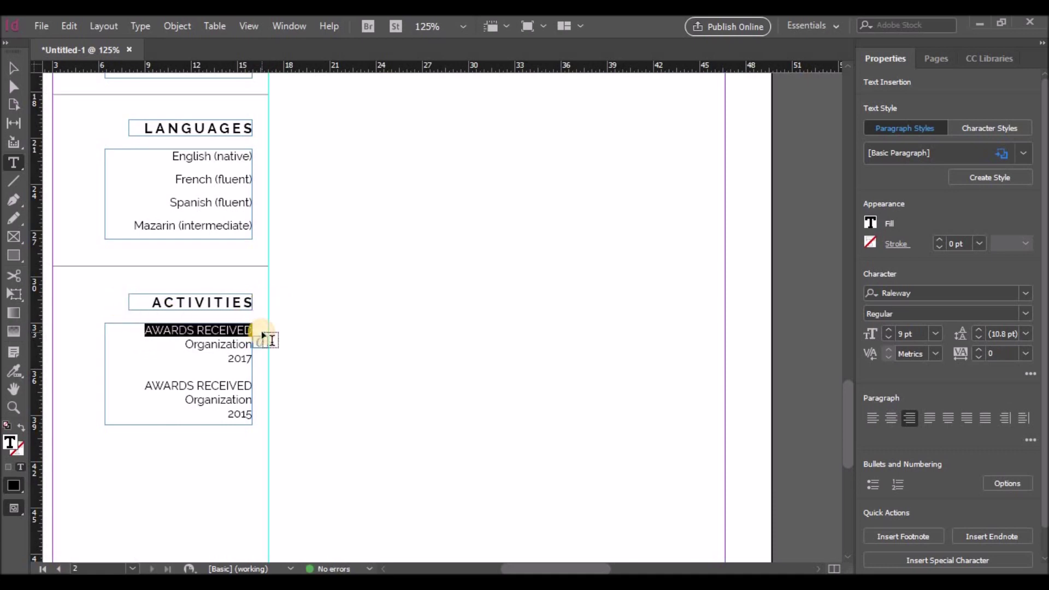
{"action": "type", "text": "VOLUNT"}
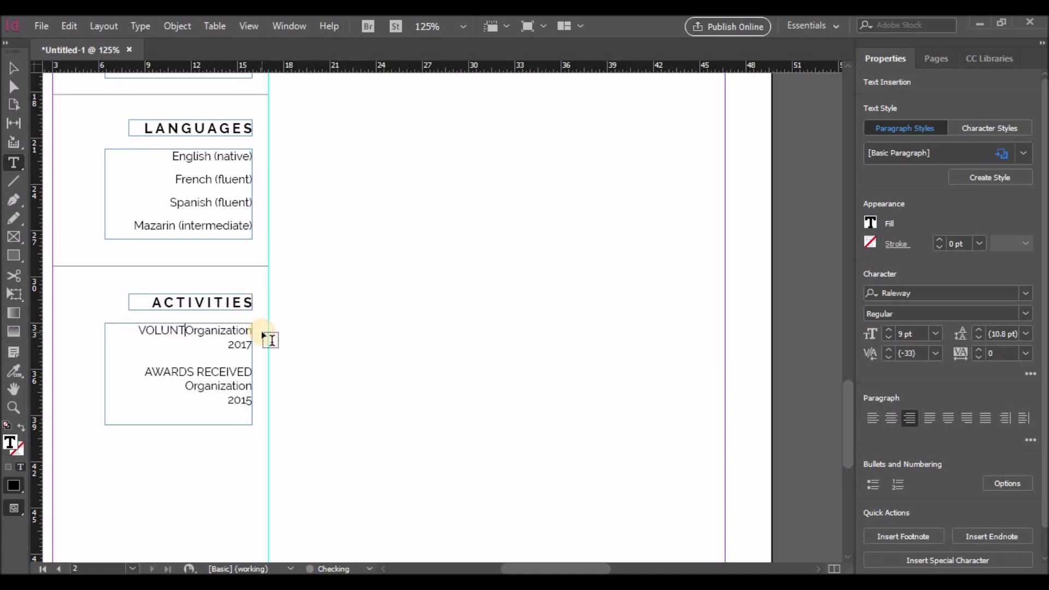
{"action": "type", "text": "EER"}
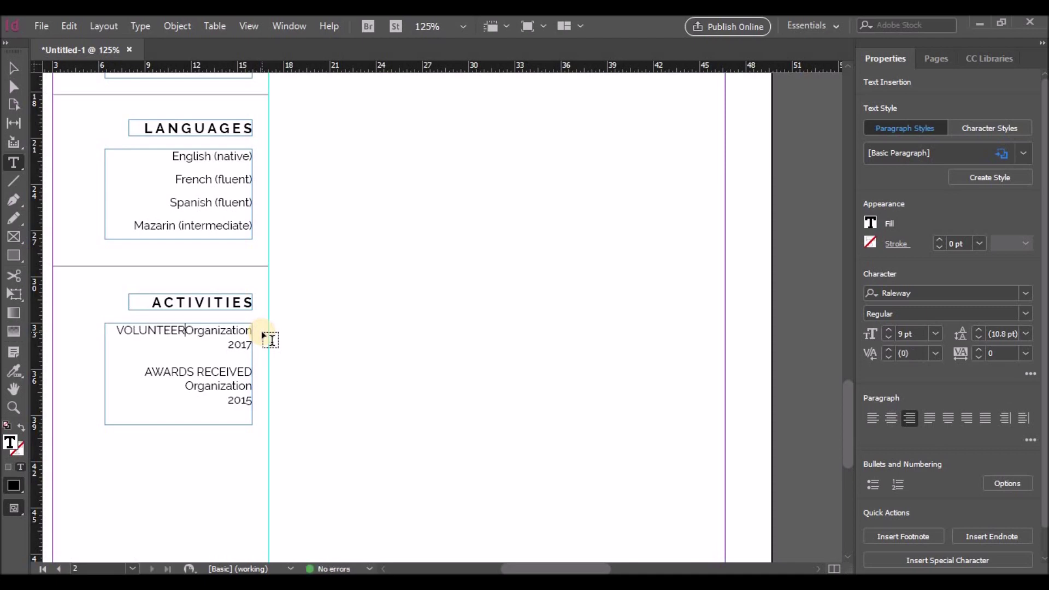
{"action": "type", "text": " WORK"}
{"action": "key", "text": "Delete"}
{"action": "key", "text": "Delete"}
{"action": "key", "text": "Delete"}
{"action": "key", "text": "Delete"}
{"action": "key", "text": "Delete"}
{"action": "key", "text": "Return"}
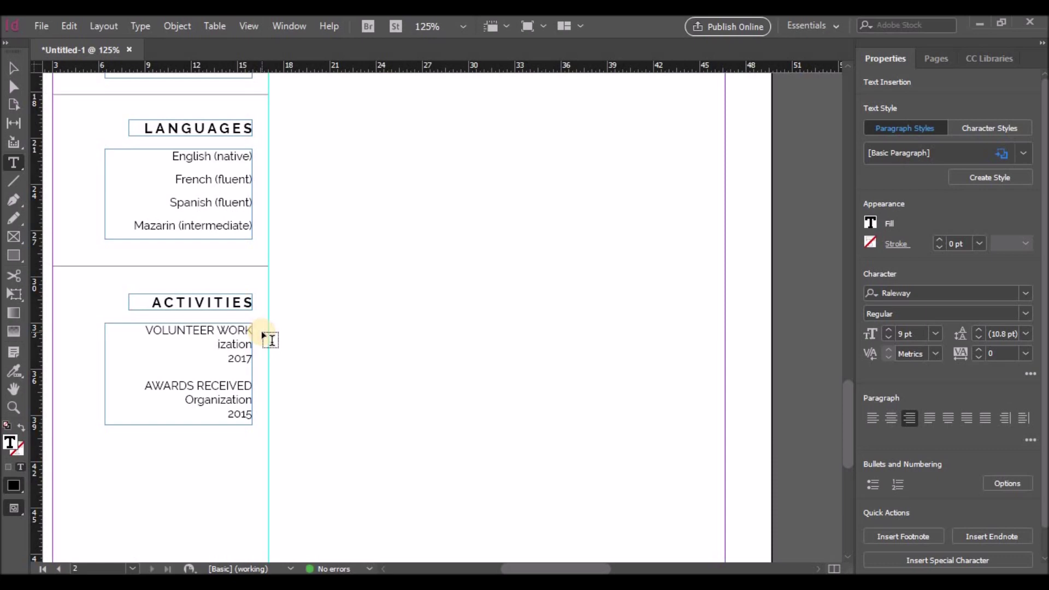
{"action": "type", "text": "Organ"}
{"action": "key", "text": "BackSpace"}
{"action": "key", "text": "Left"}
{"action": "left_click_drag", "start_coordinate": [228, 358], "coordinate": [253, 364]}
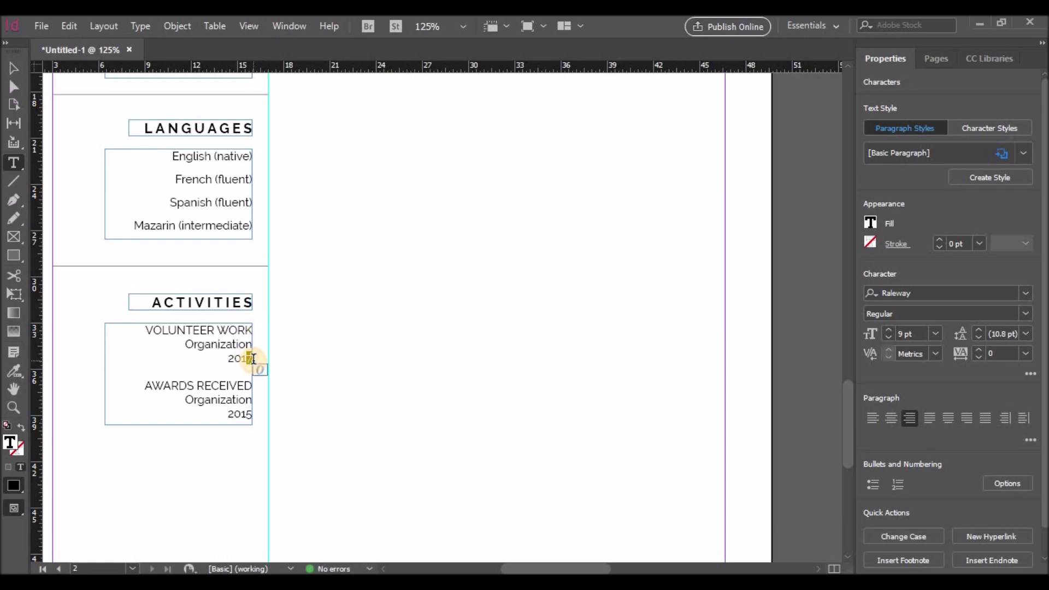
{"action": "type", "text": "2018"}
Step: Copy that entry over AWARDS RECEIVED and retitle the second entry WORKSHOP
{"action": "left_click_drag", "start_coordinate": [145, 330], "coordinate": [251, 354]}
{"action": "key", "text": "ctrl+c"}
{"action": "left_click_drag", "start_coordinate": [144, 371], "coordinate": [257, 405]}
{"action": "key", "text": "ctrl+v"}
{"action": "left_click", "coordinate": [157, 379]}
{"action": "key", "text": "Return"}
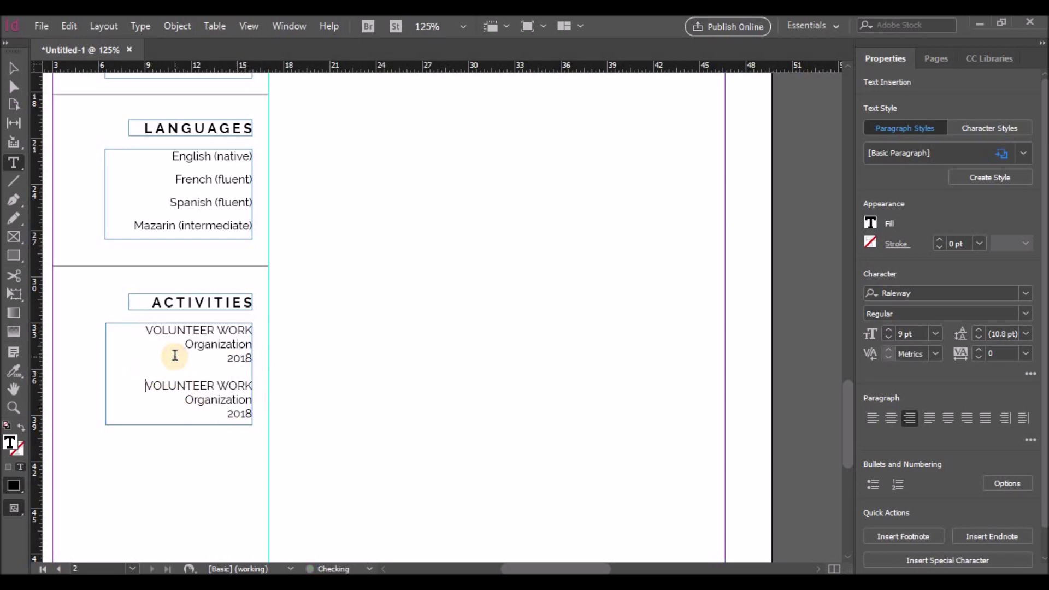
{"action": "left_click_drag", "start_coordinate": [147, 385], "coordinate": [288, 399]}
{"action": "type", "text": "WORK"}
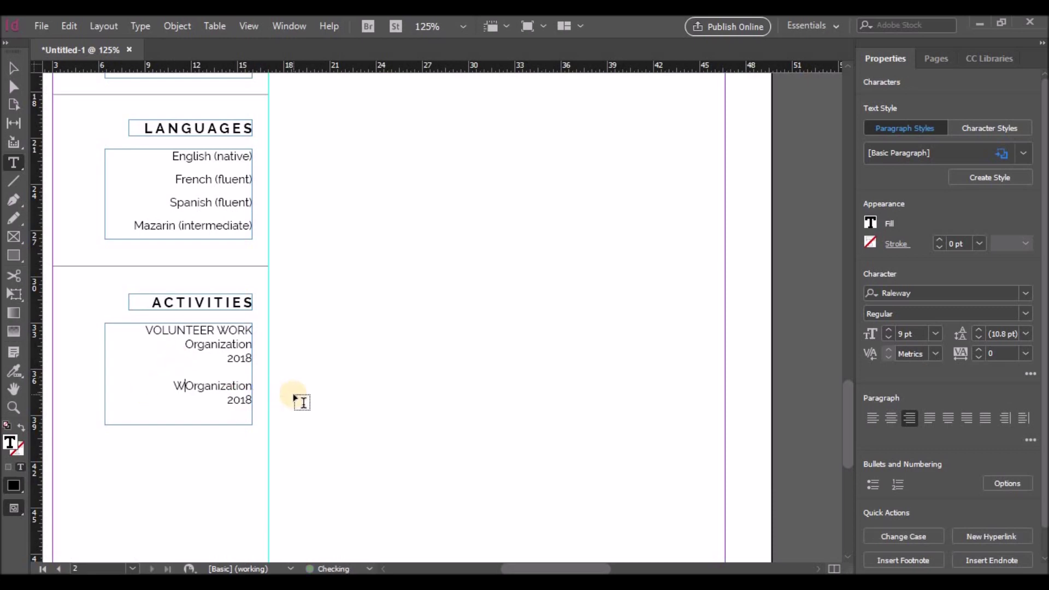
{"action": "type", "text": "SHOP"}
{"action": "key", "text": "Return"}
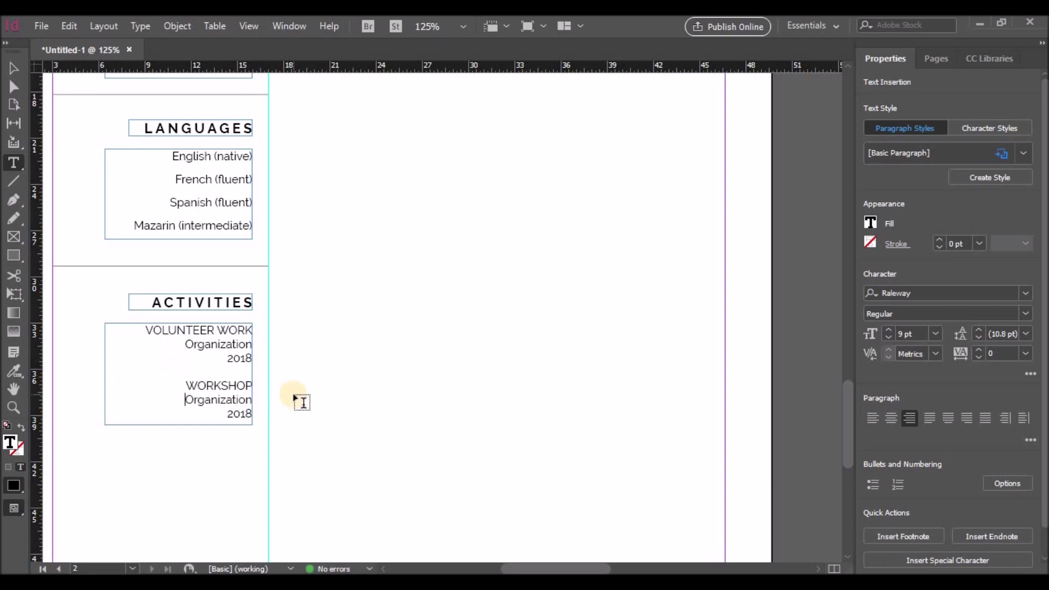
{"action": "key", "text": "Escape"}
Step: Make the Activities frame taller and paste a third entry titled OTHER RELEVANT
{"action": "left_click_drag", "start_coordinate": [179, 425], "coordinate": [181, 545]}
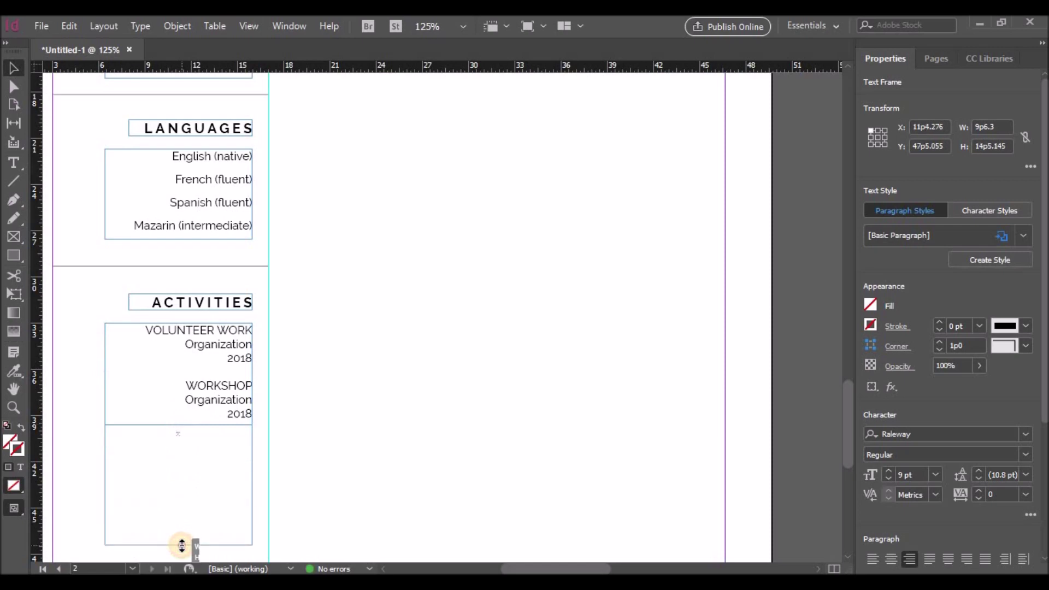
{"action": "double_click", "coordinate": [192, 387]}
{"action": "left_click_drag", "start_coordinate": [192, 386], "coordinate": [239, 410]}
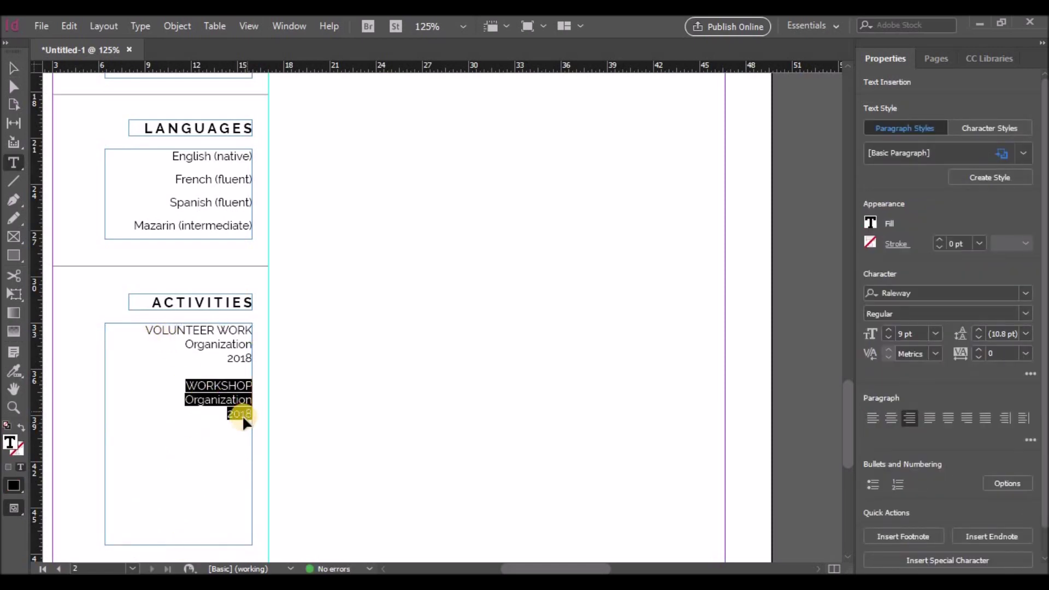
{"action": "left_click", "coordinate": [250, 425]}
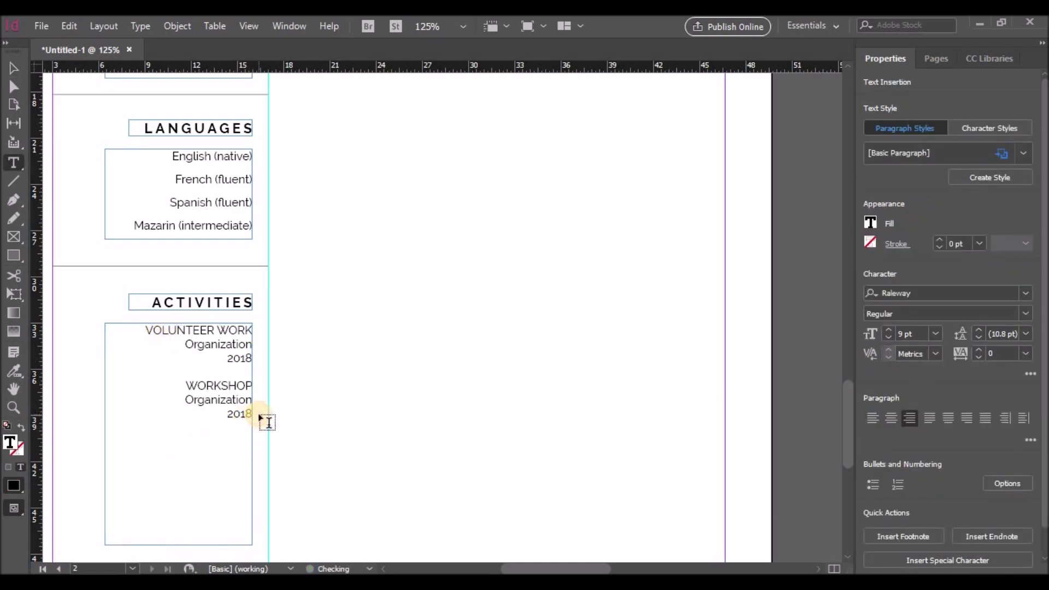
{"action": "key", "text": "ctrl+v"}
{"action": "key", "text": "ctrl+v"}
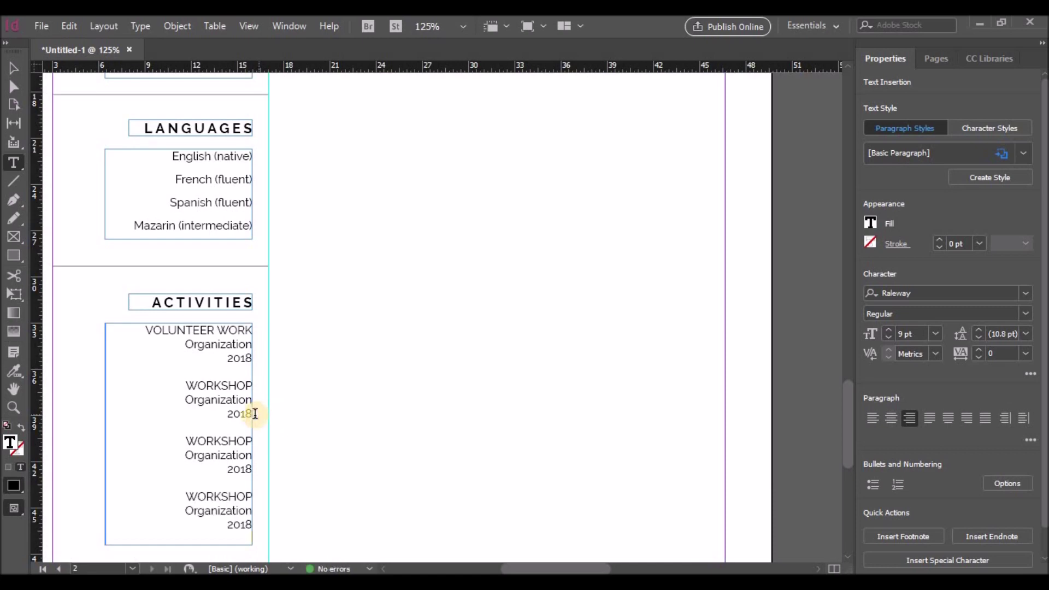
{"action": "left_click_drag", "start_coordinate": [184, 440], "coordinate": [252, 441]}
{"action": "type", "text": "OTHER RELEV"}
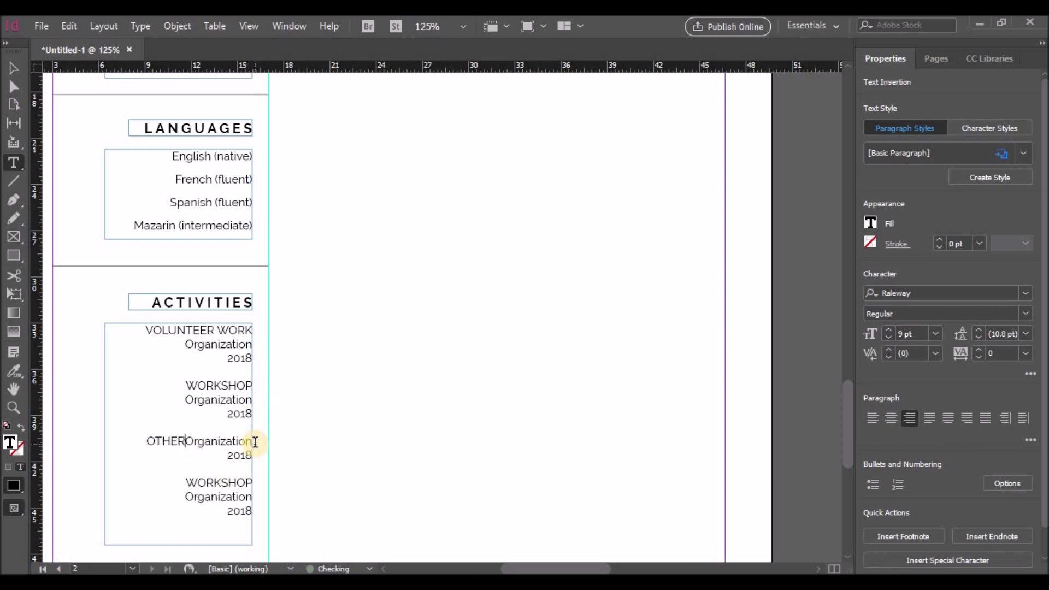
{"action": "type", "text": "ANT"}
{"action": "key", "text": "Return"}
Step: Retitle the fourth entry OTHER RELEVANT as well
{"action": "triple_click", "coordinate": [166, 441]}
{"action": "key", "text": "ctrl+c"}
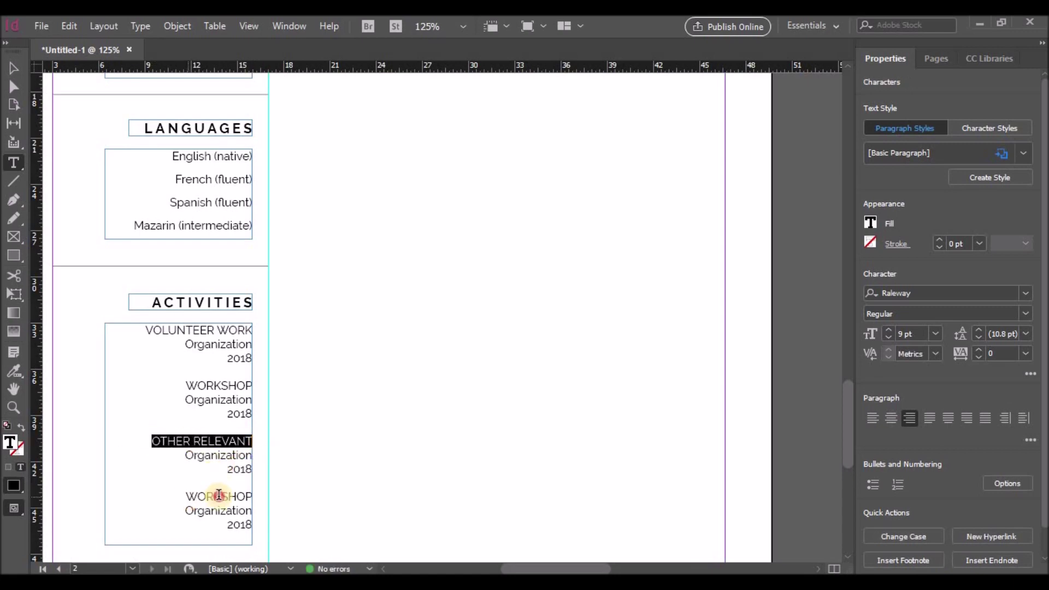
{"action": "triple_click", "coordinate": [206, 495]}
{"action": "key", "text": "ctrl+v"}
{"action": "scroll", "coordinate": [174, 217], "scroll_direction": "down", "scroll_amount": 3}
{"action": "key", "text": "Escape"}
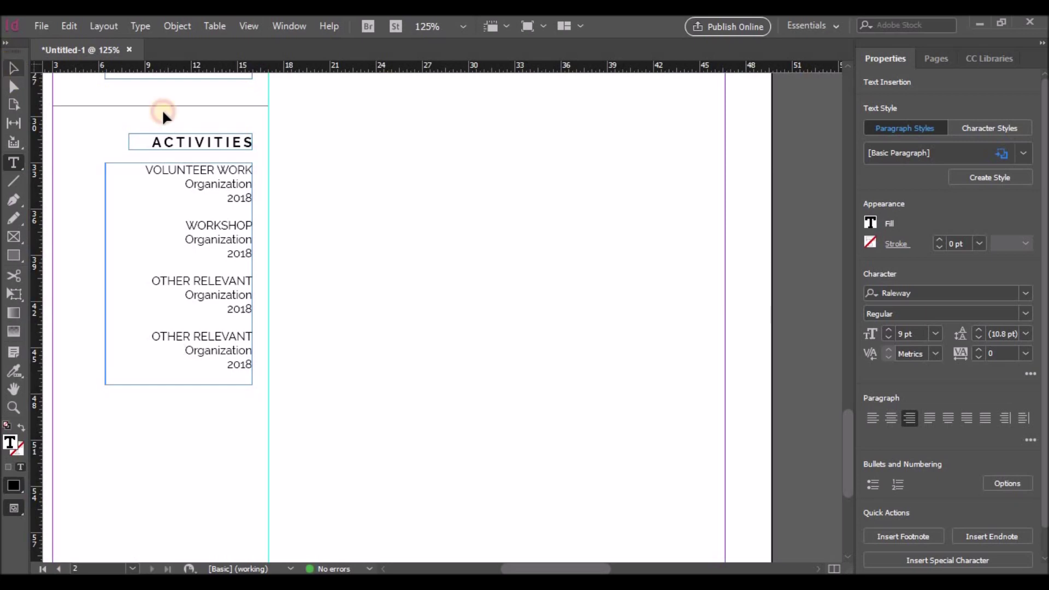
Step: Move the divider line down below the Activities entries
{"action": "left_click", "coordinate": [175, 106]}
{"action": "left_click_drag", "start_coordinate": [182, 157], "coordinate": [181, 403]}
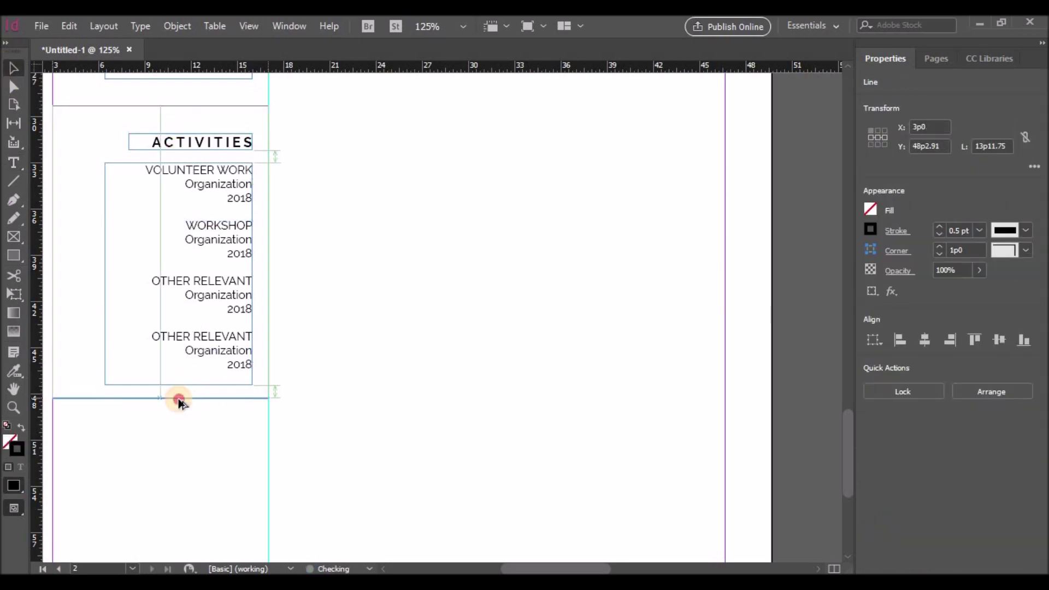
{"action": "scroll", "coordinate": [335, 388], "scroll_direction": "down", "scroll_amount": 3}
{"action": "scroll", "coordinate": [334, 385], "scroll_direction": "up", "scroll_amount": 10}
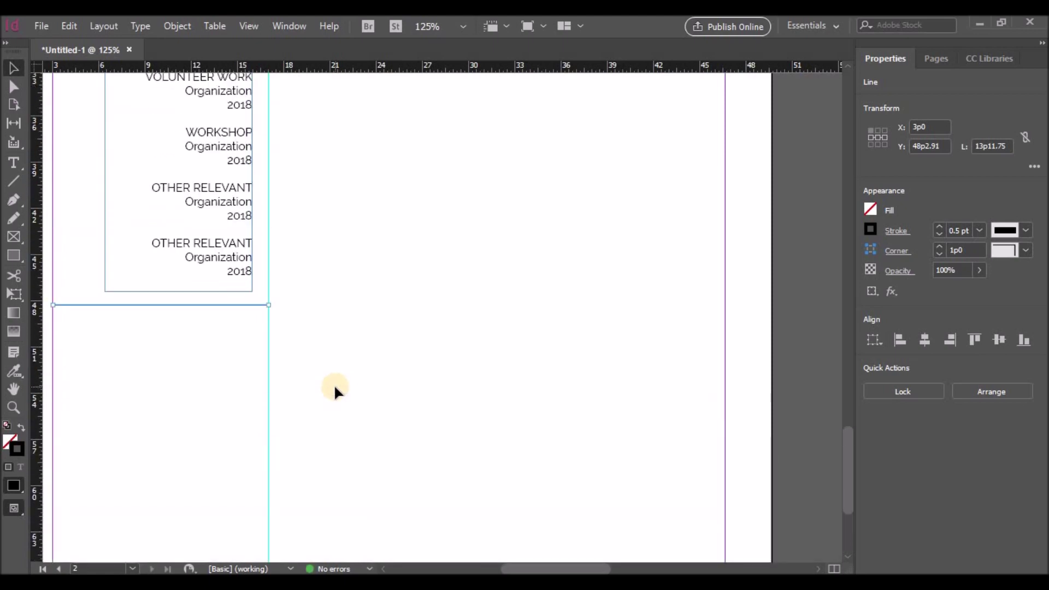
Step: Place a copy of the Expertise heading and list below the divider
{"action": "left_click", "coordinate": [221, 213]}
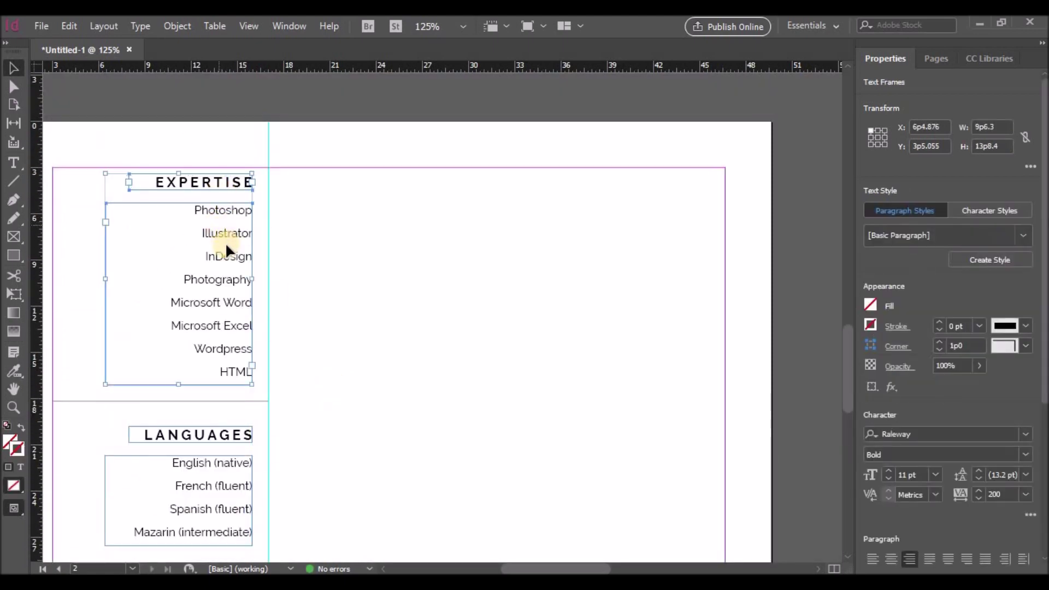
{"action": "left_click_drag", "start_coordinate": [227, 253], "coordinate": [510, 356]}
{"action": "scroll", "coordinate": [443, 215], "scroll_direction": "down", "scroll_amount": 5}
{"action": "left_click_drag", "start_coordinate": [442, 216], "coordinate": [223, 440]}
{"action": "scroll", "coordinate": [492, 424], "scroll_direction": "down", "scroll_amount": 5}
Step: Retitle the copy INTERESTS and list Travel, Exercise, Reading, Photography and Dancing
{"action": "double_click", "coordinate": [187, 265]}
{"action": "double_click", "coordinate": [176, 264]}
{"action": "type", "text": "INTERESTS"}
{"action": "left_click_drag", "start_coordinate": [199, 290], "coordinate": [253, 286]}
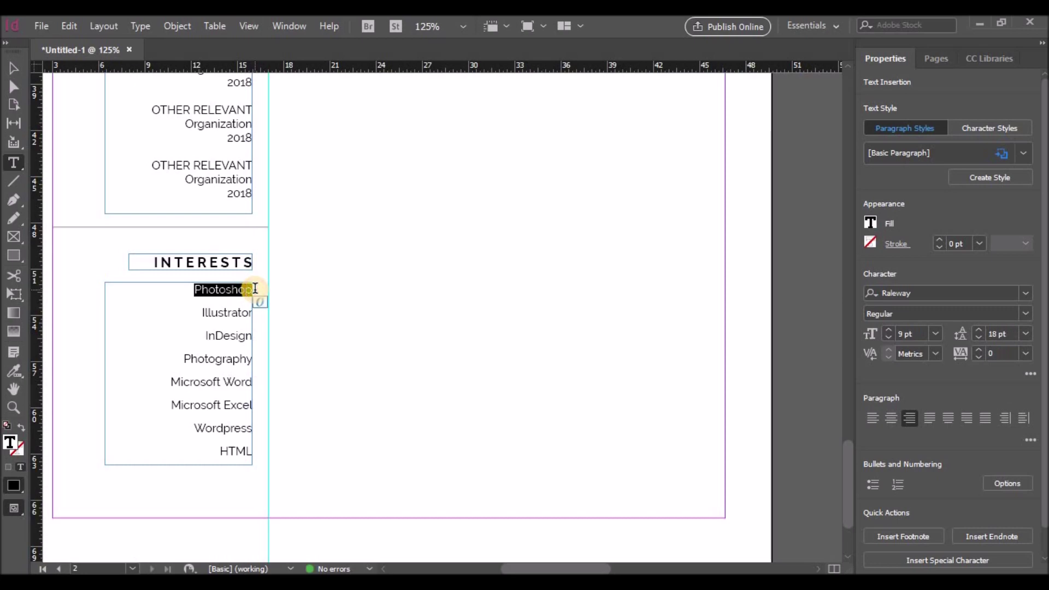
{"action": "type", "text": "TR"}
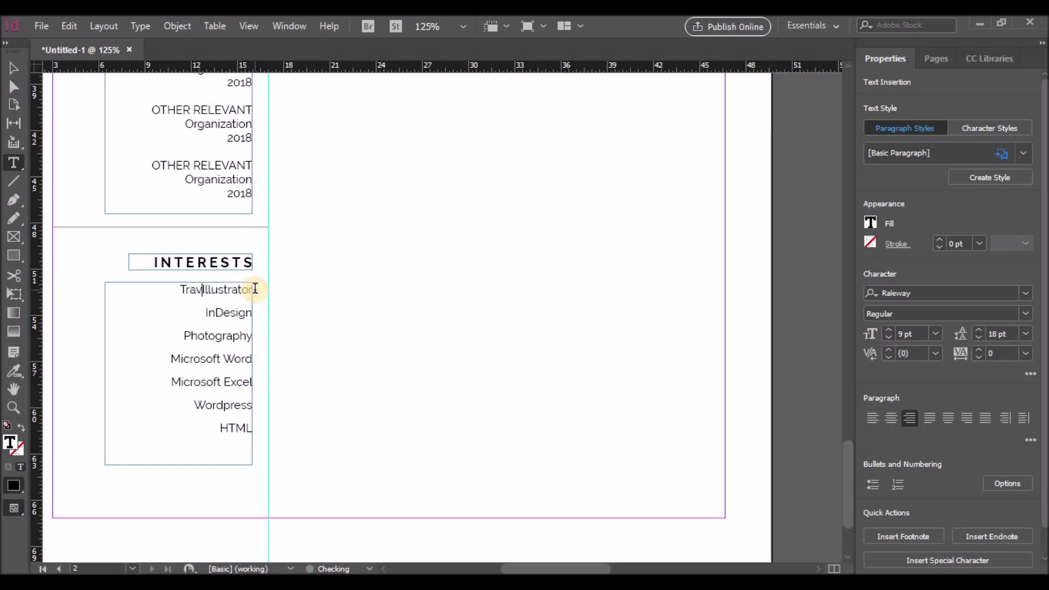
{"action": "key", "text": "Delete"}
{"action": "key", "text": "Delete"}
{"action": "key", "text": "Delete"}
{"action": "key", "text": "Delete"}
{"action": "key", "text": "Delete"}
{"action": "key", "text": "Delete"}
{"action": "key", "text": "Delete"}
{"action": "key", "text": "Delete"}
{"action": "key", "text": "Delete"}
{"action": "key", "text": "Delete"}
{"action": "key", "text": "Delete"}
{"action": "key", "text": "Delete"}
{"action": "key", "text": "Delete"}
{"action": "key", "text": "Delete"}
{"action": "key", "text": "Delete"}
{"action": "key", "text": "Delete"}
{"action": "key", "text": "Delete"}
{"action": "key", "text": "Delete"}
{"action": "key", "text": "Delete"}
{"action": "key", "text": "Delete"}
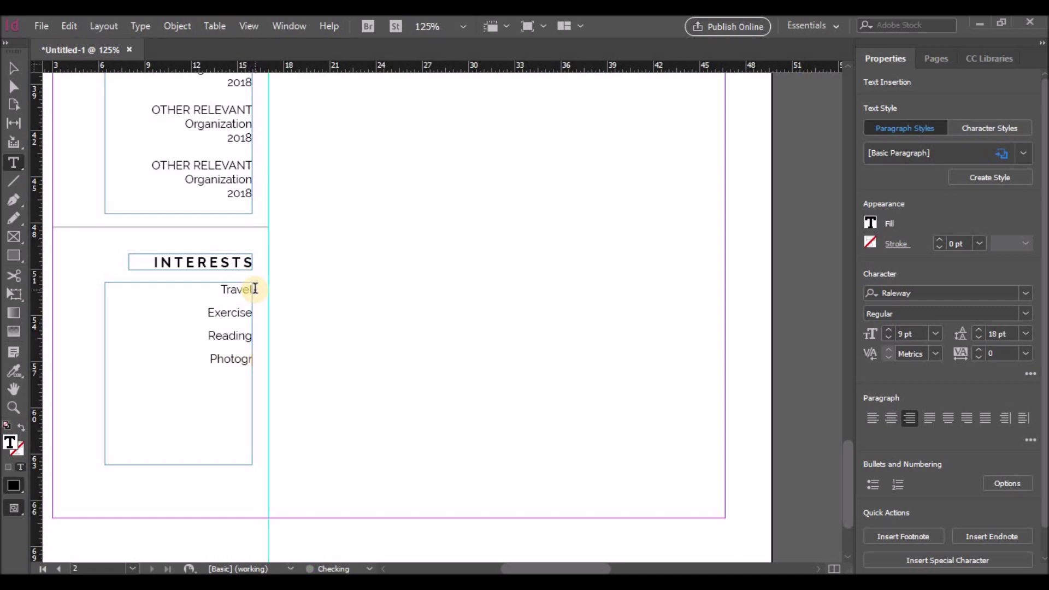
{"action": "type", "text": "y"}
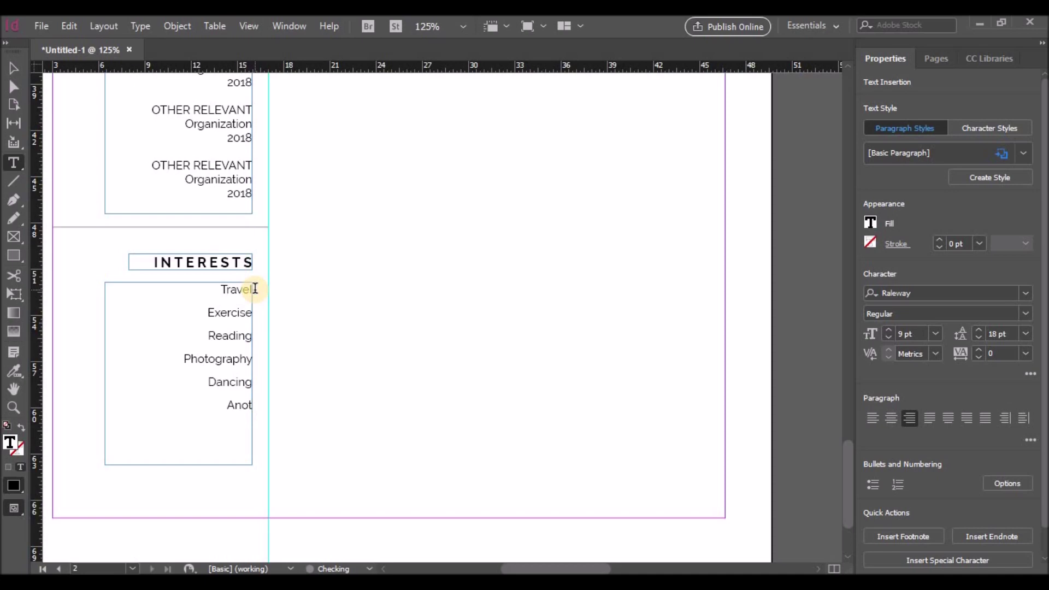
{"action": "type", "text": "rests"}
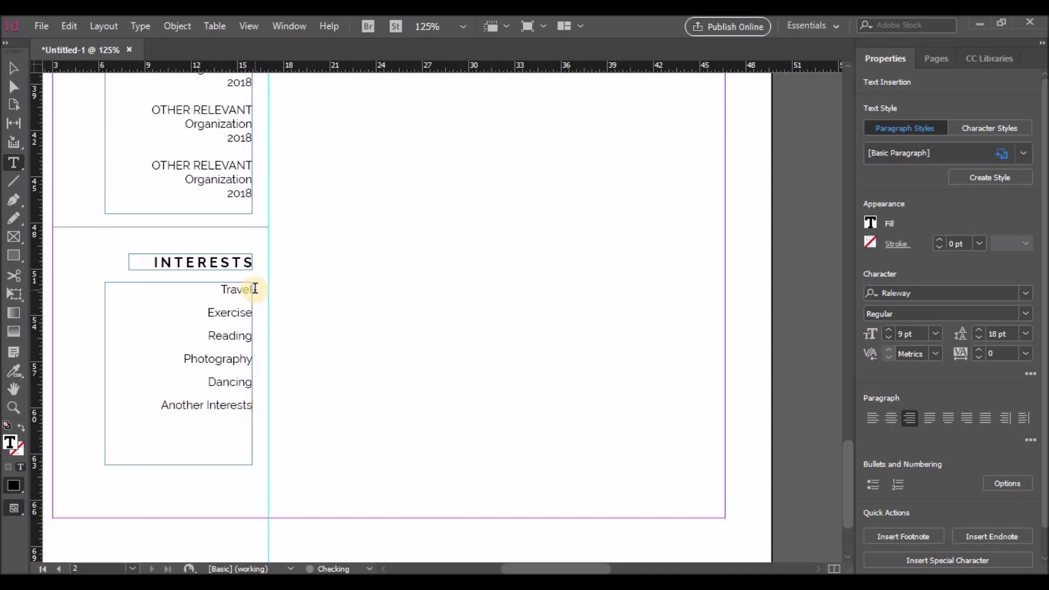
Step: Change the last line to Another Interest and add further placeholder interest lines
{"action": "left_click_drag", "start_coordinate": [157, 404], "coordinate": [253, 411]}
{"action": "left_click", "coordinate": [253, 410]}
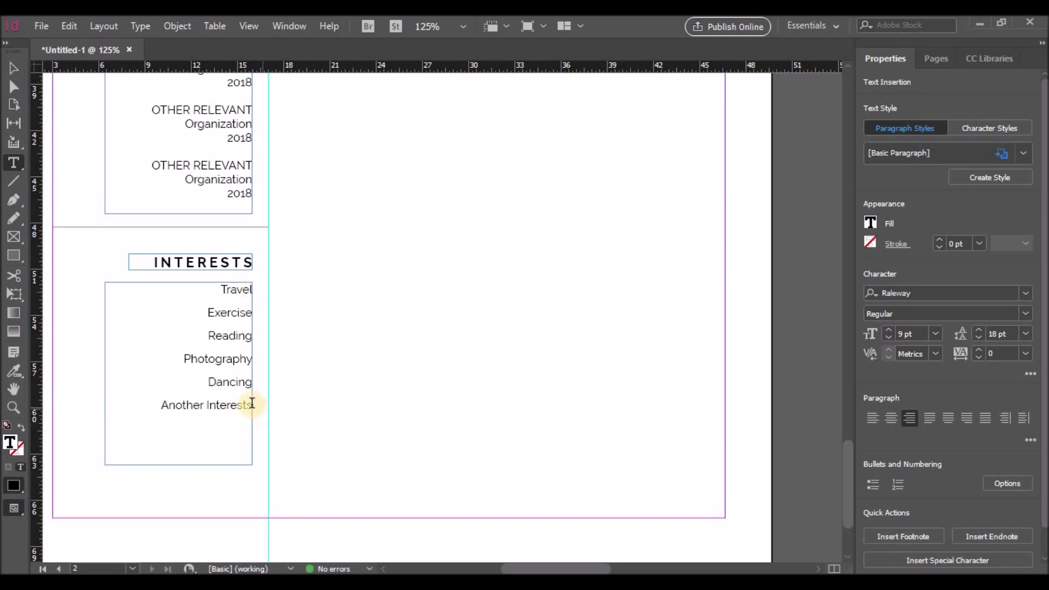
{"action": "key", "text": "BackSpace"}
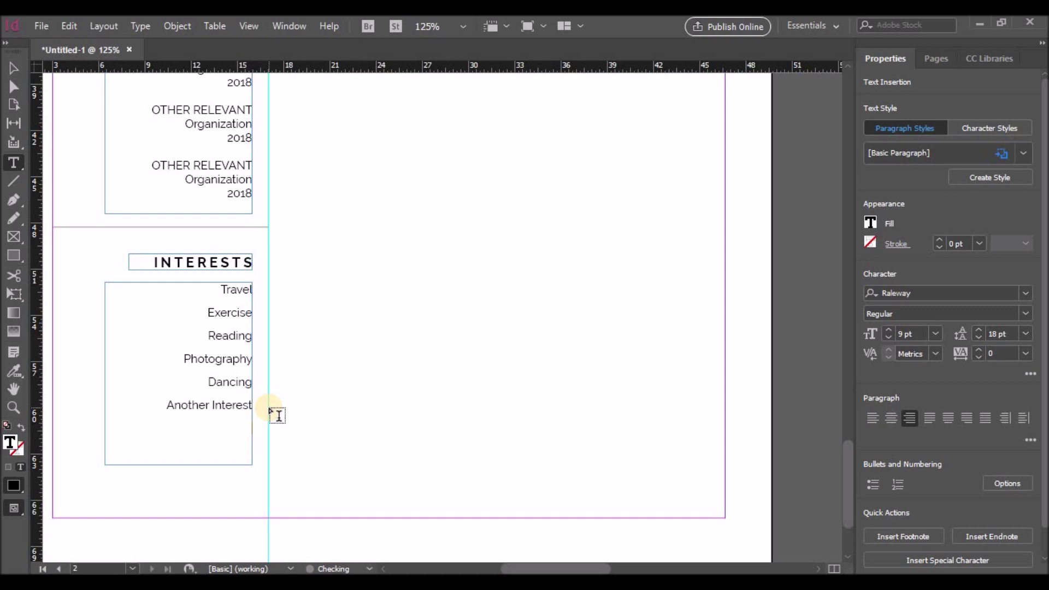
{"action": "key", "text": "Return"}
{"action": "key", "text": "ctrl+v"}
{"action": "key", "text": "Return"}
{"action": "key", "text": "ctrl+v"}
{"action": "scroll", "coordinate": [352, 311], "scroll_direction": "up", "scroll_amount": 15}
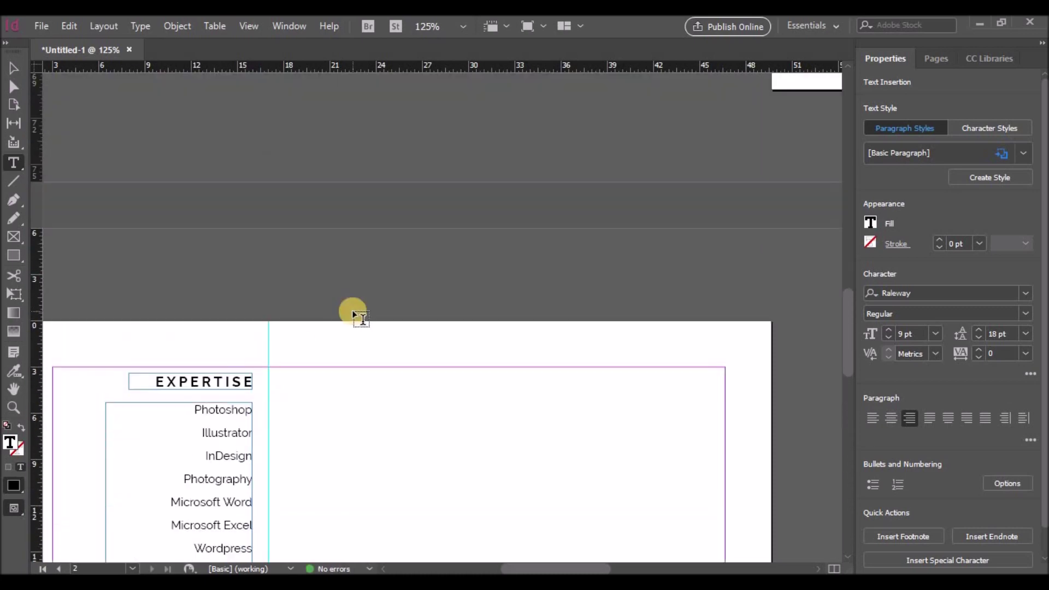
Step: Select the Experience heading and job entry frames on the pasteboard and drag them onto page 2
{"action": "left_click_drag", "start_coordinate": [533, 569], "coordinate": [585, 569]}
{"action": "scroll", "coordinate": [686, 429], "scroll_direction": "up", "scroll_amount": 10}
{"action": "scroll", "coordinate": [686, 428], "scroll_direction": "right", "scroll_amount": 3}
{"action": "key", "text": "Escape"}
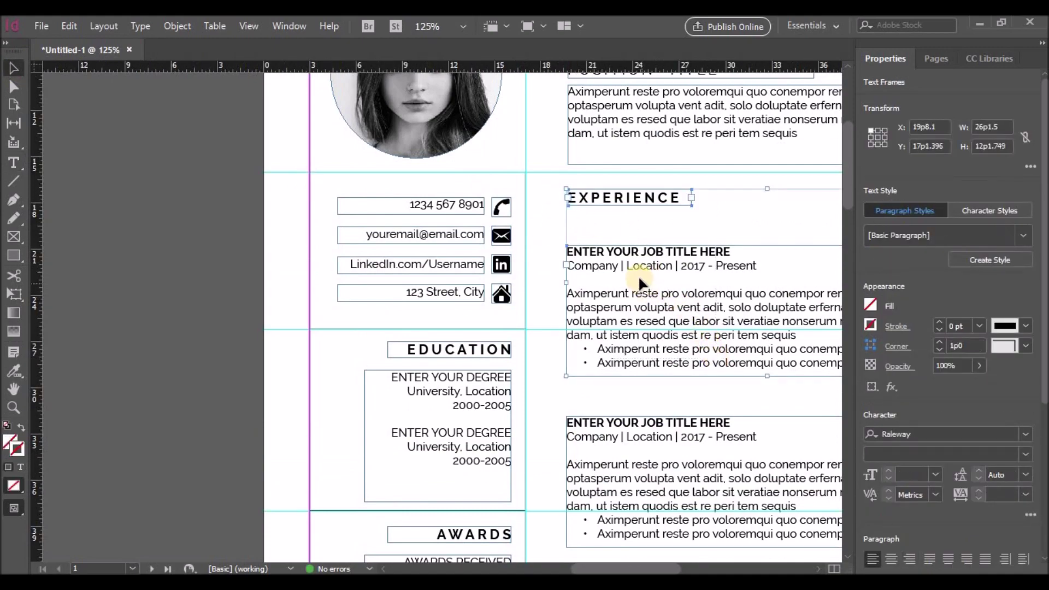
{"action": "left_click", "coordinate": [212, 491]}
{"action": "scroll", "coordinate": [212, 492], "scroll_direction": "down", "scroll_amount": 5}
{"action": "left_click_drag", "start_coordinate": [214, 381], "coordinate": [192, 271]}
Step: Position the Experience frames beside the Expertise column and begin editing the heading
{"action": "scroll", "coordinate": [204, 497], "scroll_direction": "down", "scroll_amount": 6}
{"action": "scroll", "coordinate": [263, 432], "scroll_direction": "right", "scroll_amount": 10}
{"action": "scroll", "coordinate": [264, 432], "scroll_direction": "down", "scroll_amount": 4}
{"action": "scroll", "coordinate": [421, 338], "scroll_direction": "left", "scroll_amount": 8}
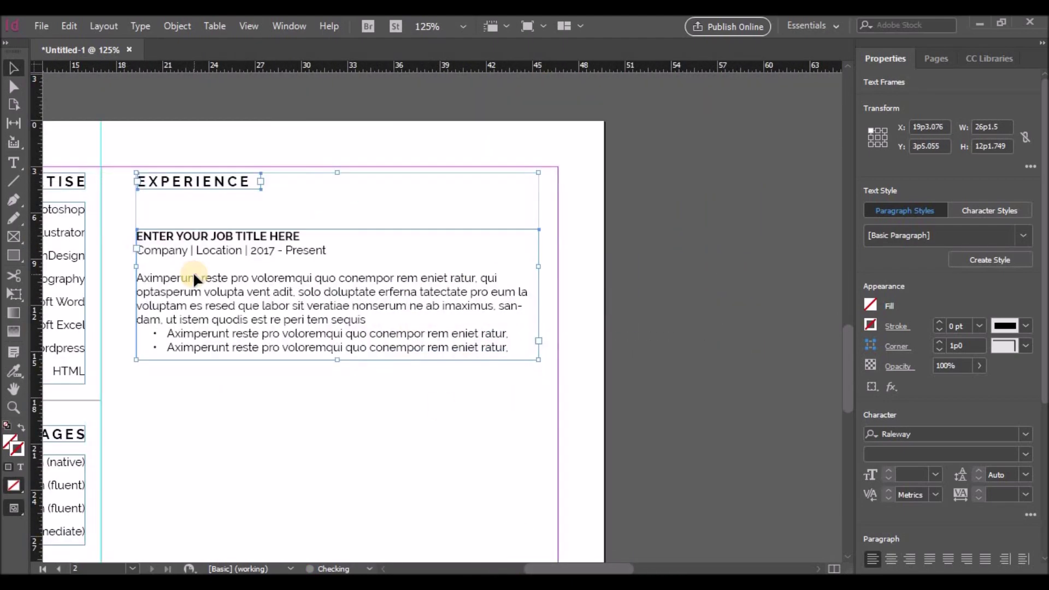
{"action": "scroll", "coordinate": [578, 488], "scroll_direction": "up", "scroll_amount": 5}
{"action": "scroll", "coordinate": [657, 507], "scroll_direction": "right", "scroll_amount": 5}
{"action": "scroll", "coordinate": [657, 507], "scroll_direction": "up", "scroll_amount": 3}
{"action": "scroll", "coordinate": [657, 507], "scroll_direction": "down", "scroll_amount": 4}
{"action": "left_click", "coordinate": [563, 569]}
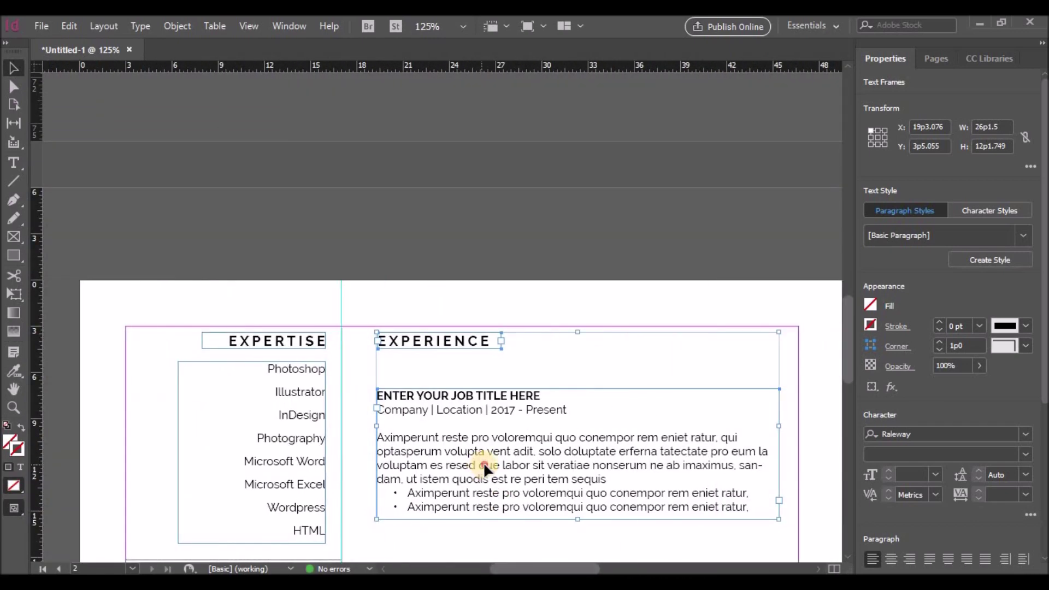
{"action": "left_click_drag", "start_coordinate": [482, 464], "coordinate": [486, 462]}
{"action": "double_click", "coordinate": [503, 342]}
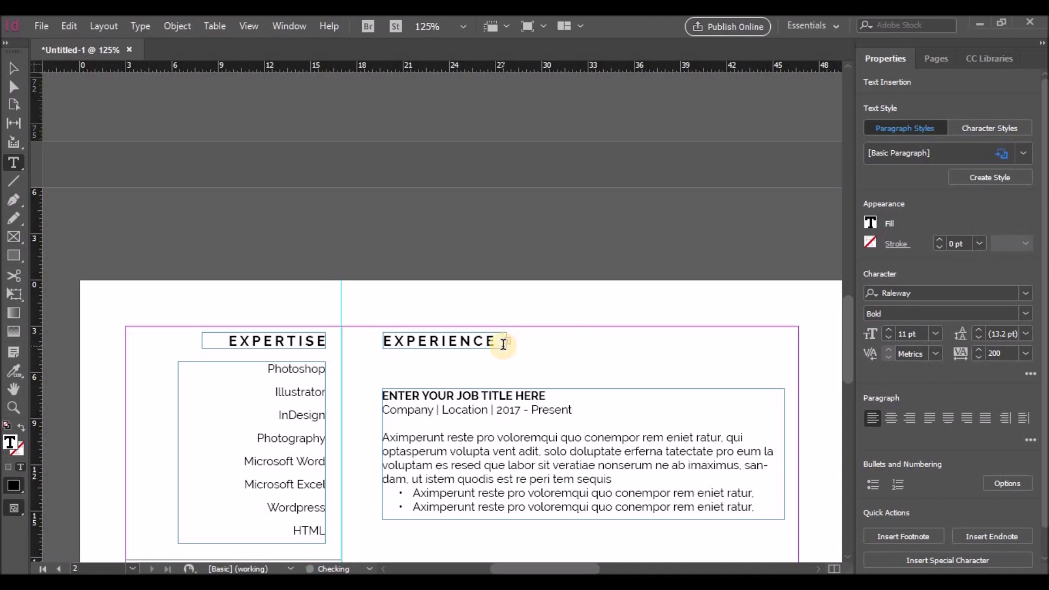
{"action": "right_click", "coordinate": [504, 343]}
Step: Widen the EXPERIENCE heading frame to show 'continued' and set that word in a lighter weight
{"action": "key", "text": "Escape"}
{"action": "key", "text": "Escape"}
{"action": "left_click", "coordinate": [164, 221]}
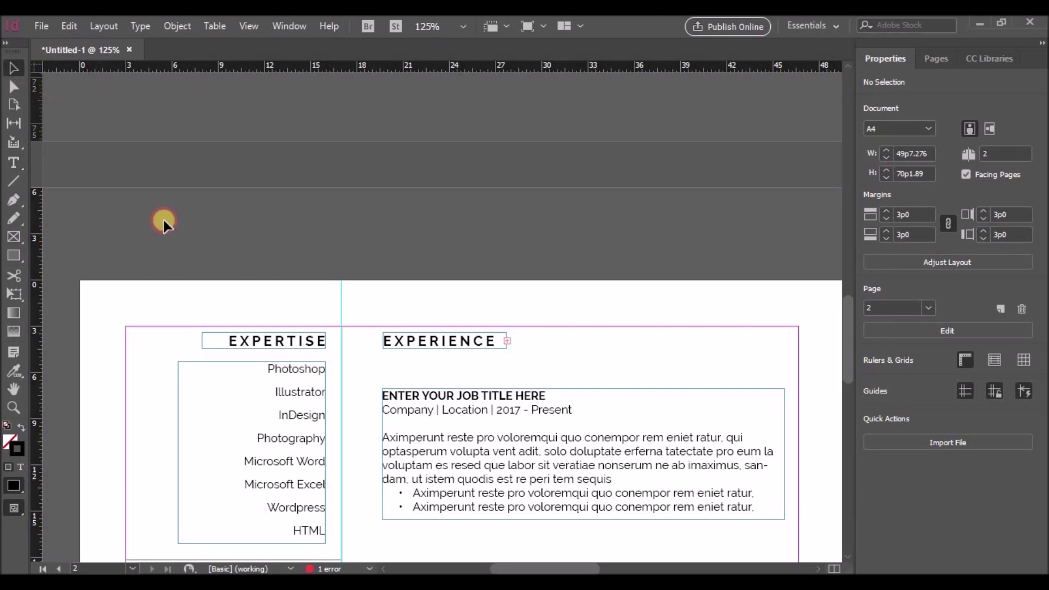
{"action": "left_click", "coordinate": [498, 344]}
{"action": "left_click_drag", "start_coordinate": [507, 341], "coordinate": [645, 341]}
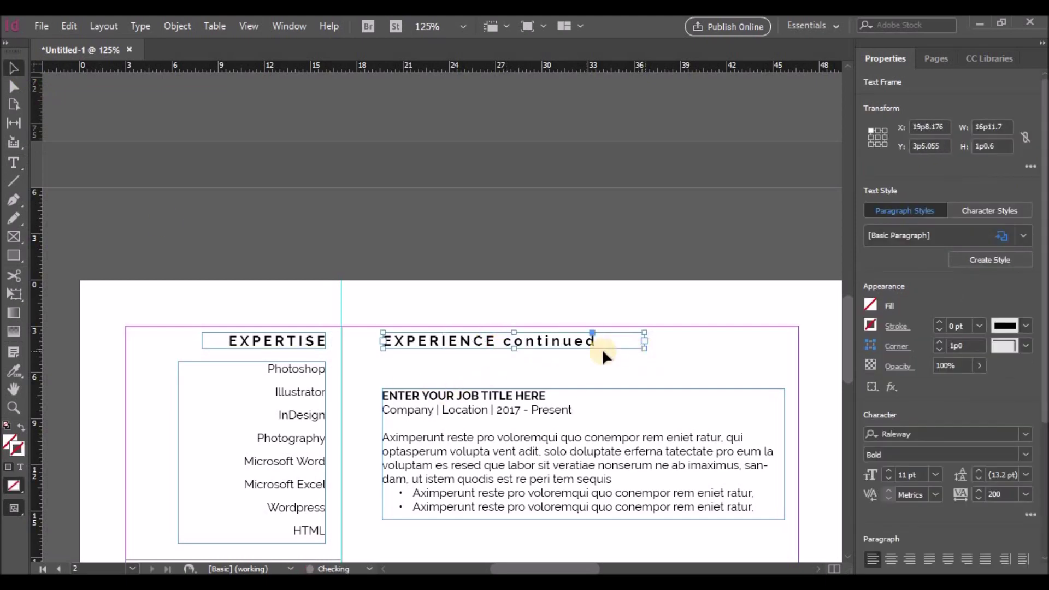
{"action": "double_click", "coordinate": [515, 343]}
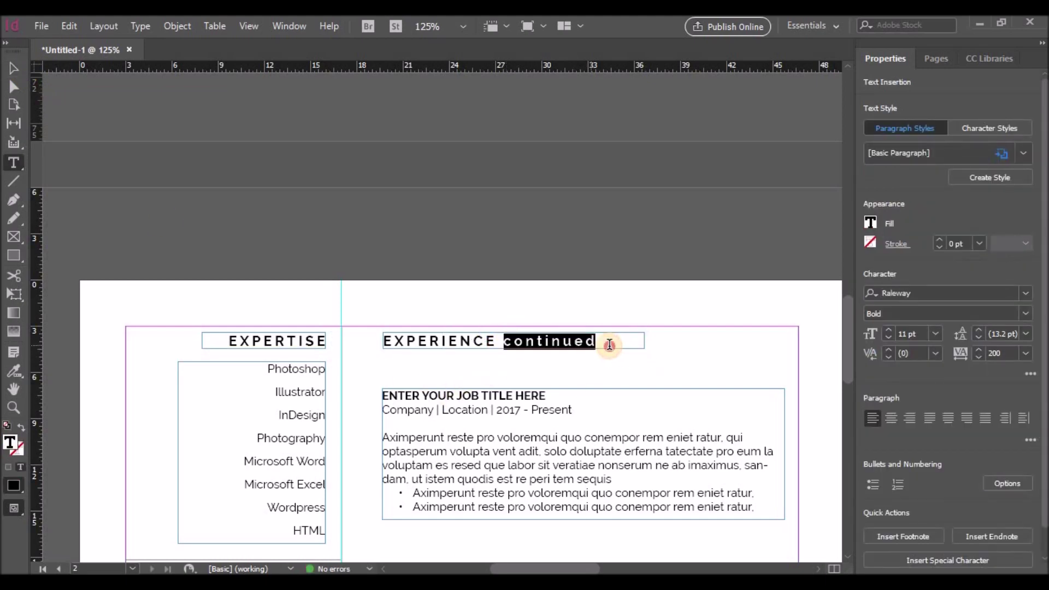
{"action": "left_click", "coordinate": [1025, 313]}
{"action": "left_click", "coordinate": [892, 88]}
Step: Select the word Present in the first job entry's date line
{"action": "left_click", "coordinate": [631, 389]}
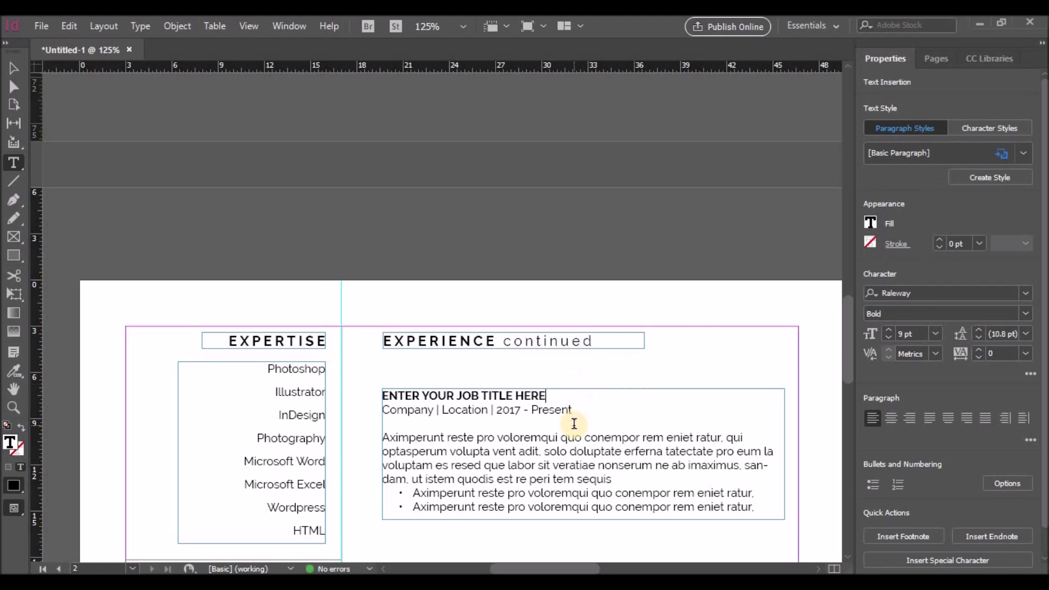
{"action": "scroll", "coordinate": [616, 417], "scroll_direction": "down", "scroll_amount": 4}
{"action": "double_click", "coordinate": [551, 290]}
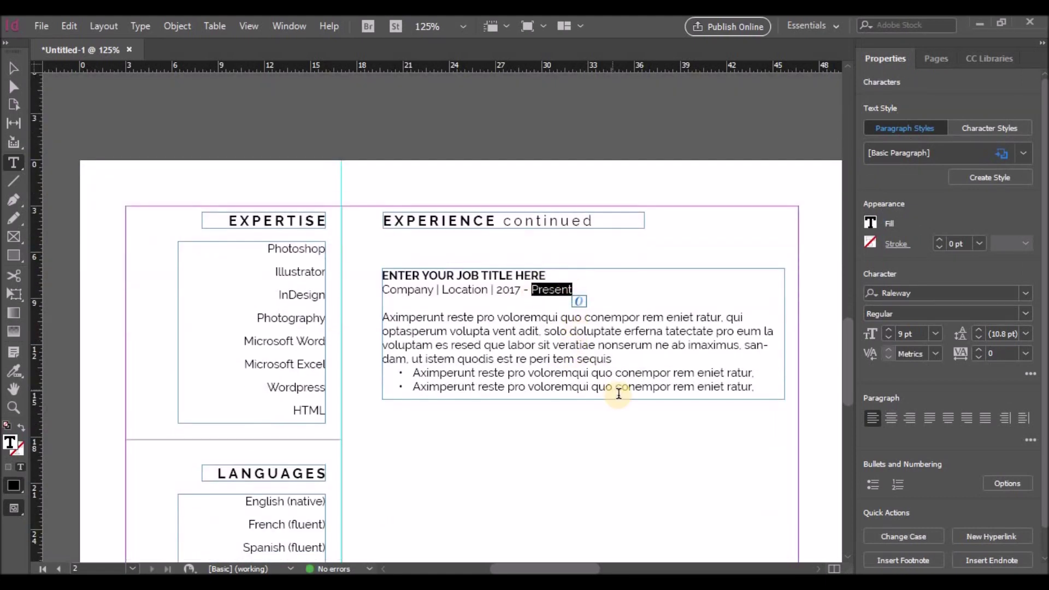
{"action": "scroll", "coordinate": [623, 398], "scroll_direction": "down", "scroll_amount": 5}
{"action": "key", "text": "Escape"}
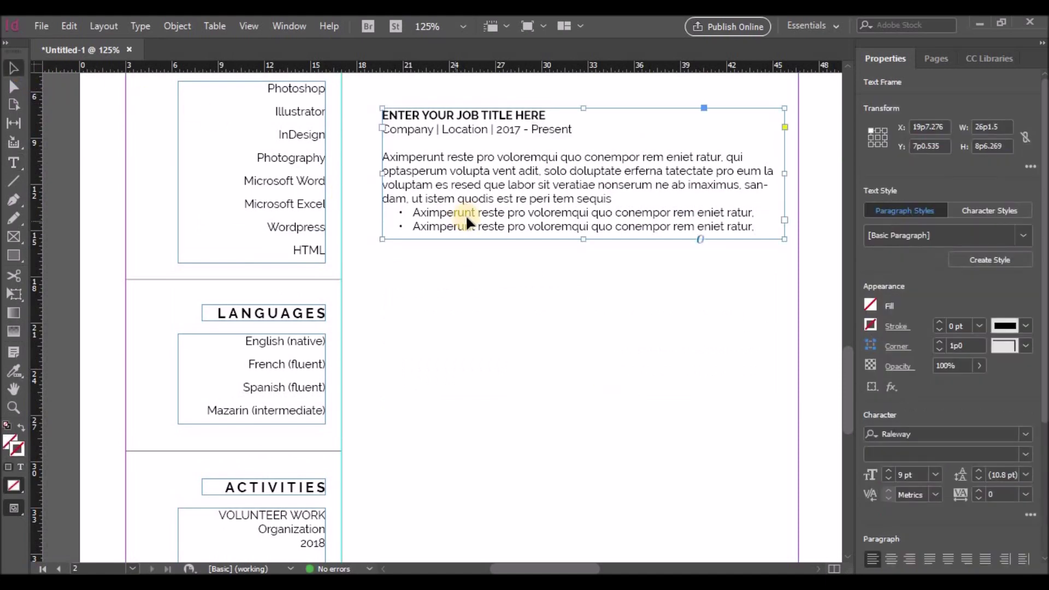
Step: Alt-drag copies of the job entry down page 2 to stack three job entries
{"action": "left_click_drag", "start_coordinate": [468, 215], "coordinate": [542, 367]}
{"action": "scroll", "coordinate": [532, 358], "scroll_direction": "down", "scroll_amount": 5}
{"action": "scroll", "coordinate": [542, 368], "scroll_direction": "down", "scroll_amount": 5}
{"action": "scroll", "coordinate": [539, 368], "scroll_direction": "down", "scroll_amount": 6}
{"action": "scroll", "coordinate": [539, 368], "scroll_direction": "up", "scroll_amount": 10}
{"action": "scroll", "coordinate": [534, 267], "scroll_direction": "down", "scroll_amount": 2}
{"action": "left_click_drag", "start_coordinate": [535, 268], "coordinate": [535, 421]}
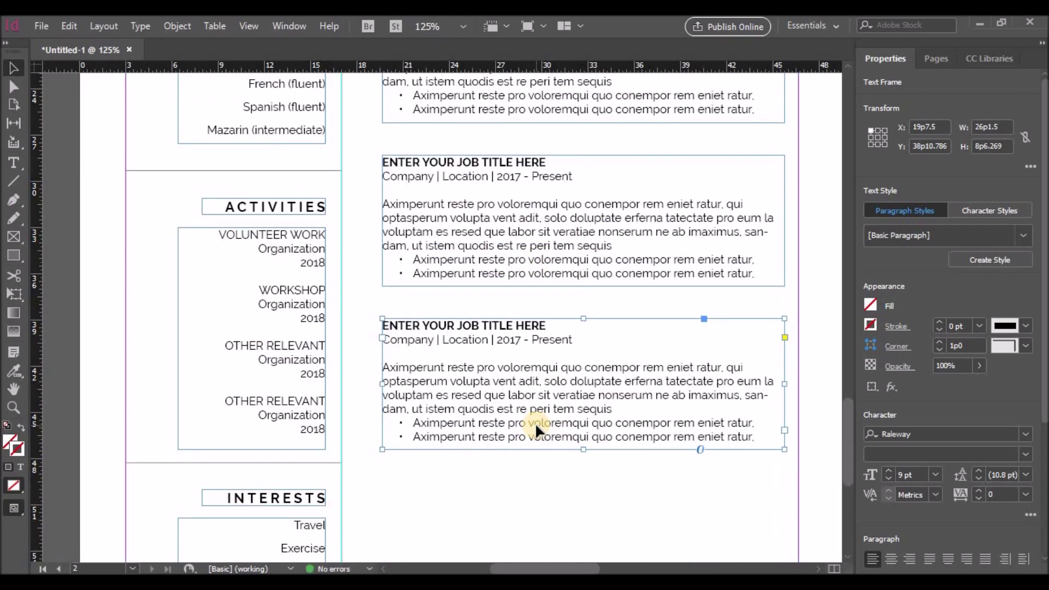
{"action": "scroll", "coordinate": [535, 422], "scroll_direction": "down", "scroll_amount": 3}
{"action": "left_click", "coordinate": [420, 372]}
Step: Stretch the divider line above Interests so it ends exactly at the right margin
{"action": "left_click_drag", "start_coordinate": [338, 350], "coordinate": [801, 342]}
{"action": "key", "text": "ctrl+z"}
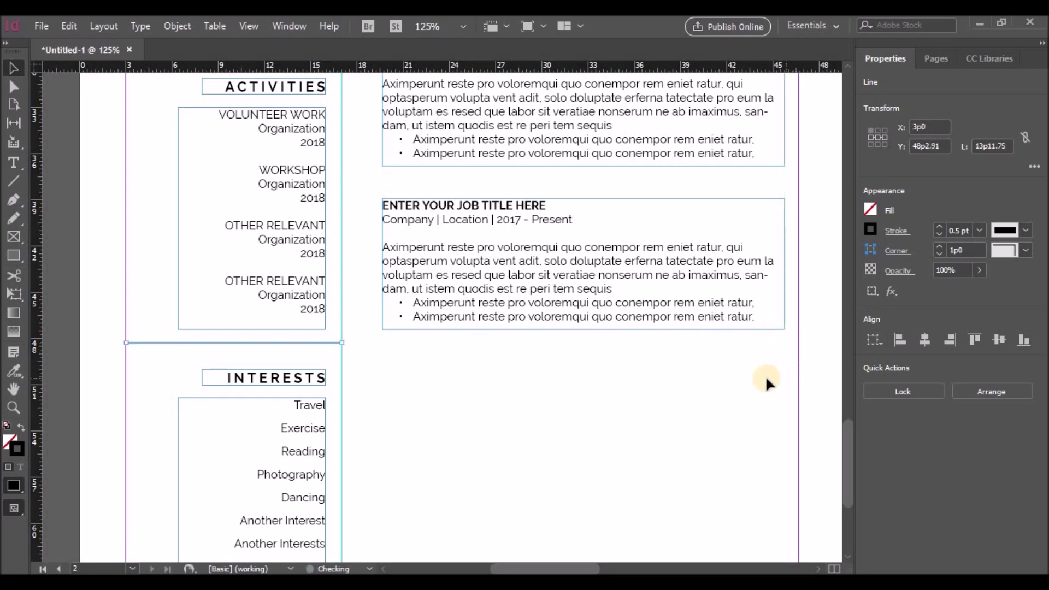
{"action": "left_click_drag", "start_coordinate": [343, 342], "coordinate": [796, 346]}
{"action": "key", "text": "ctrl+z"}
{"action": "left_click", "coordinate": [335, 351]}
{"action": "left_click_drag", "start_coordinate": [343, 343], "coordinate": [798, 343]}
{"action": "left_click", "coordinate": [679, 346]}
{"action": "left_click", "coordinate": [683, 342]}
{"action": "left_click", "coordinate": [782, 374]}
{"action": "left_click", "coordinate": [779, 369]}
{"action": "scroll", "coordinate": [560, 411], "scroll_direction": "down", "scroll_amount": 2}
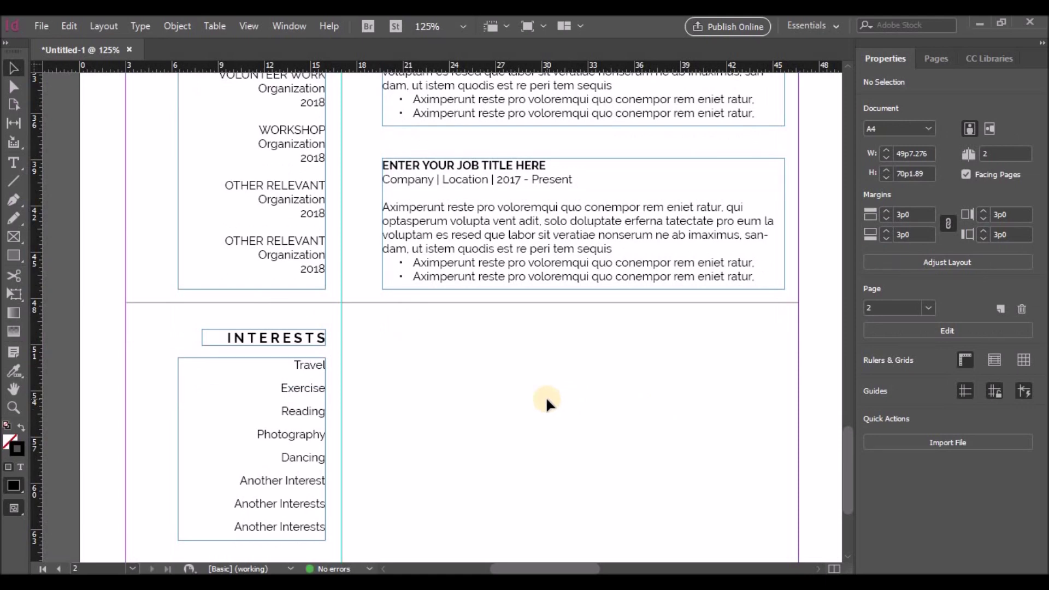
{"action": "scroll", "coordinate": [546, 396], "scroll_direction": "up", "scroll_amount": 4}
{"action": "scroll", "coordinate": [536, 398], "scroll_direction": "down", "scroll_amount": 2}
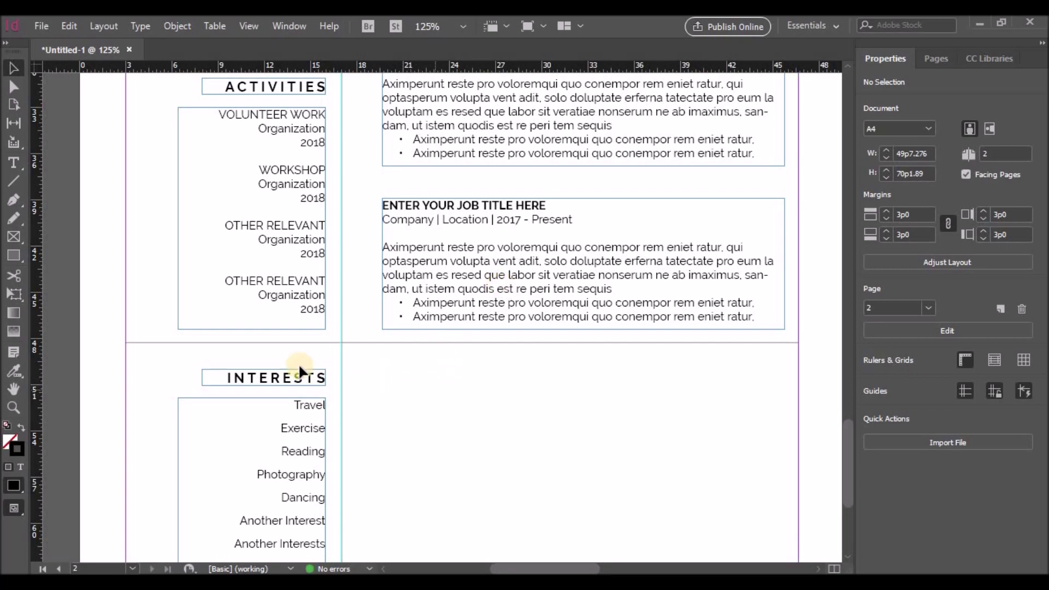
{"action": "left_click", "coordinate": [276, 375]}
{"action": "scroll", "coordinate": [494, 349], "scroll_direction": "up", "scroll_amount": 20}
Step: Duplicate the 'EXPERIENCE continued' heading lower on the page and retype it as REFERENCES
{"action": "scroll", "coordinate": [484, 325], "scroll_direction": "up", "scroll_amount": 3}
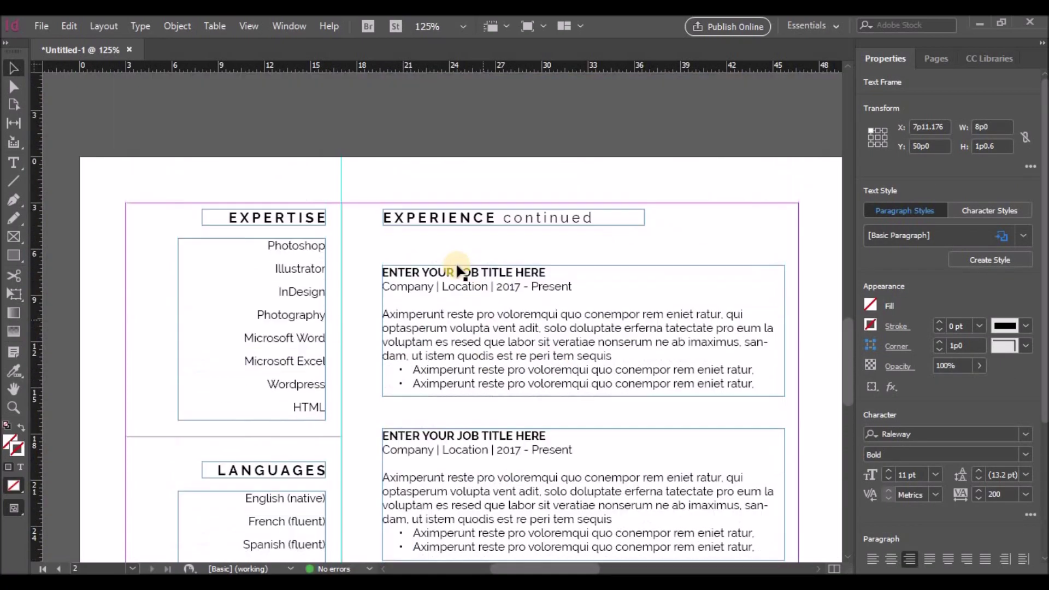
{"action": "left_click_drag", "start_coordinate": [445, 214], "coordinate": [445, 462]}
{"action": "double_click", "coordinate": [481, 463]}
{"action": "left_click_drag", "start_coordinate": [595, 465], "coordinate": [484, 467]}
{"action": "key", "text": "BackSpace"}
{"action": "double_click", "coordinate": [396, 469]}
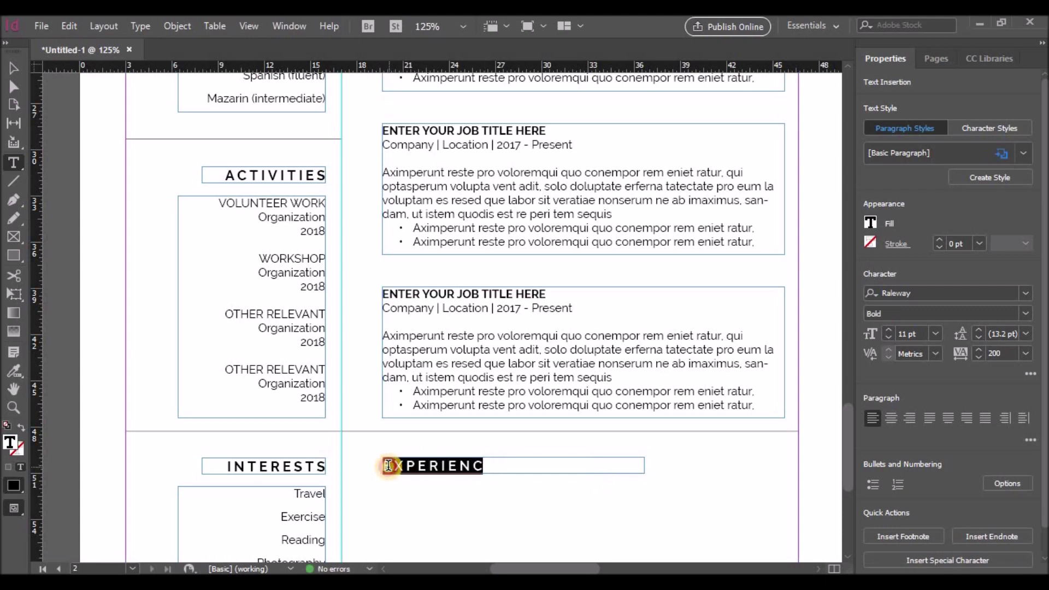
{"action": "type", "text": "REF"}
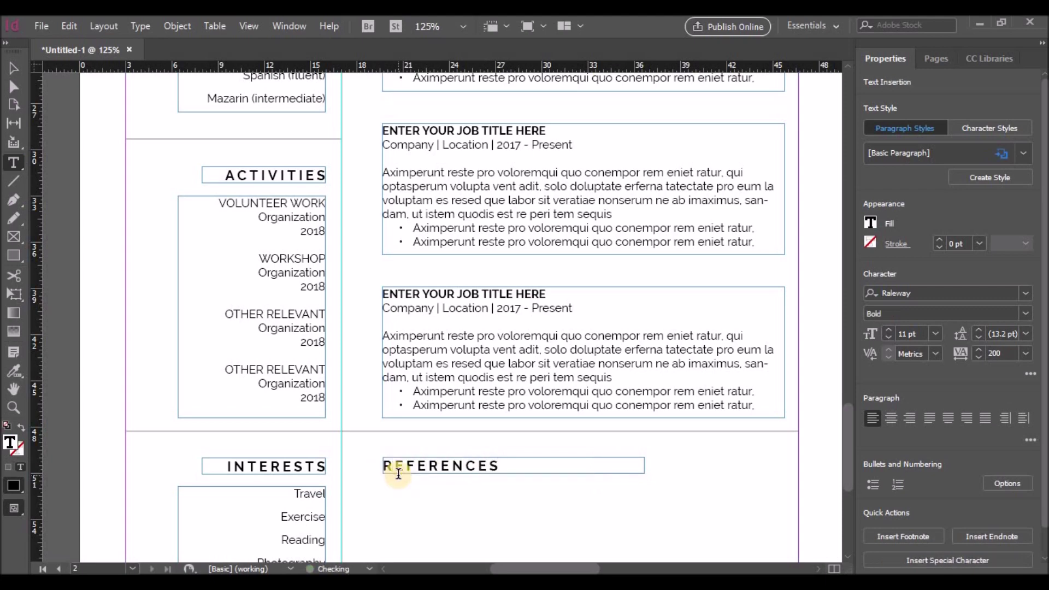
Step: Place a copy of the second job entry frame under the REFERENCES heading
{"action": "scroll", "coordinate": [410, 485], "scroll_direction": "down", "scroll_amount": 1}
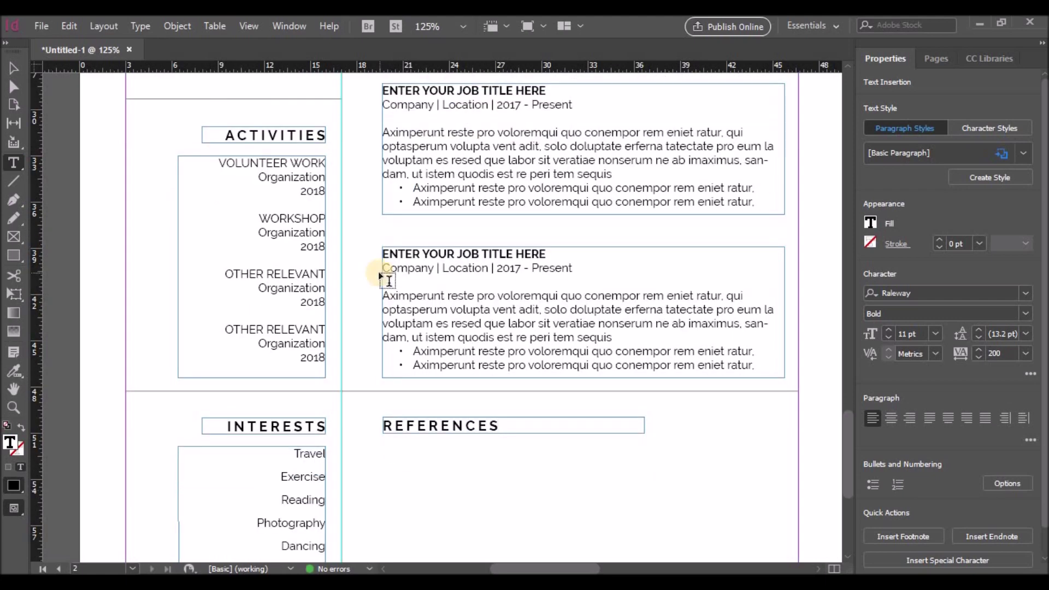
{"action": "left_click", "coordinate": [14, 69]}
{"action": "left_click", "coordinate": [500, 247]}
{"action": "scroll", "coordinate": [484, 214], "scroll_direction": "down", "scroll_amount": 3}
{"action": "left_click_drag", "start_coordinate": [476, 364], "coordinate": [488, 442]}
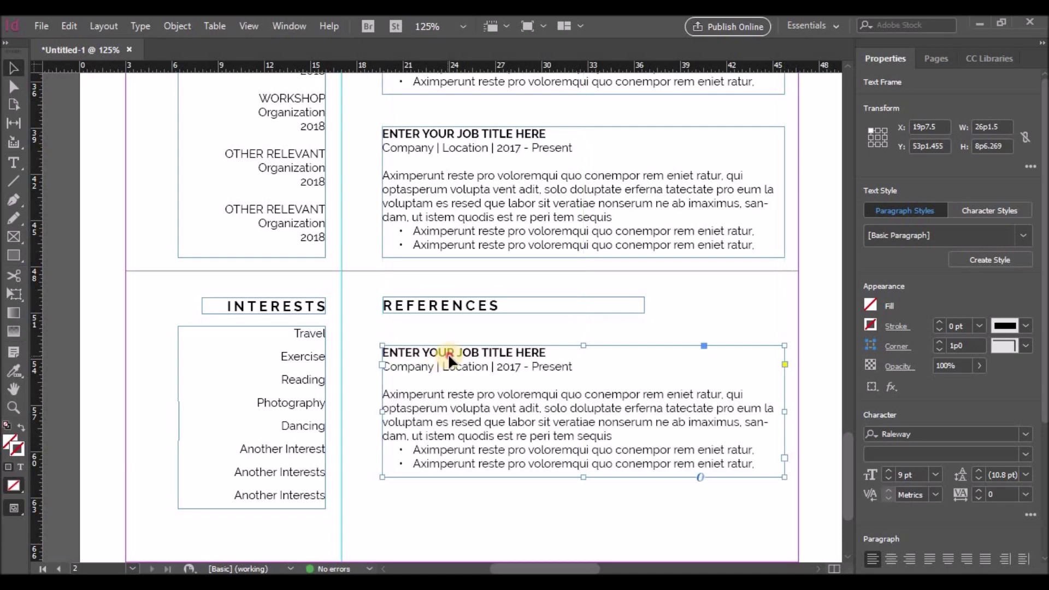
Step: Rewrite the copied entry as reference name, company, location, position and phone lines
{"action": "double_click", "coordinate": [498, 354]}
{"action": "left_click_drag", "start_coordinate": [546, 353], "coordinate": [366, 351]}
{"action": "type", "text": "REFERENCE NAME"}
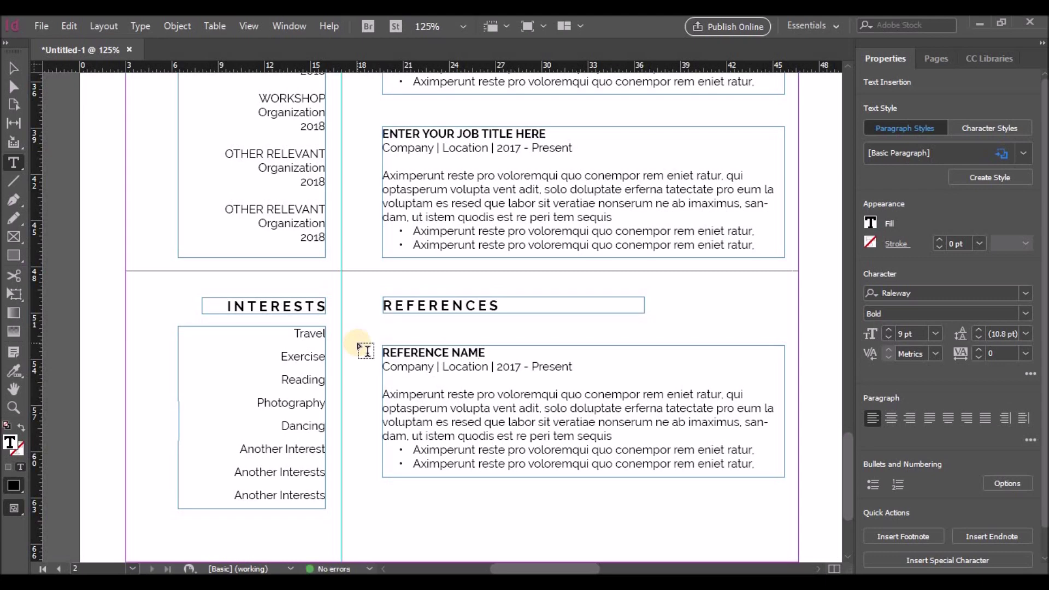
{"action": "left_click_drag", "start_coordinate": [437, 367], "coordinate": [573, 367]}
{"action": "type", "text": "NAME"}
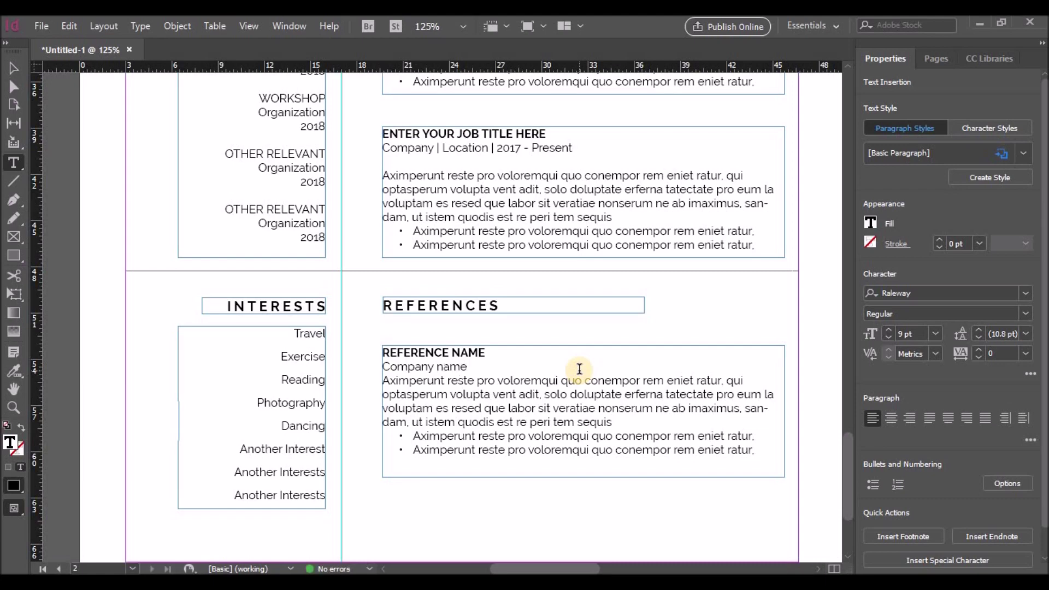
{"action": "key", "text": "Return"}
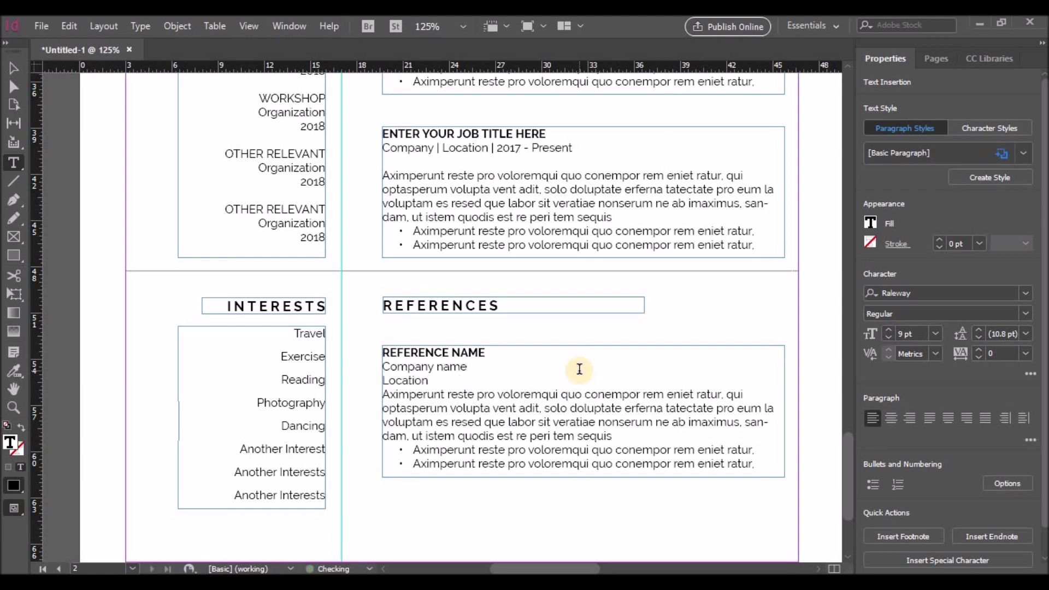
{"action": "key", "text": "Return"}
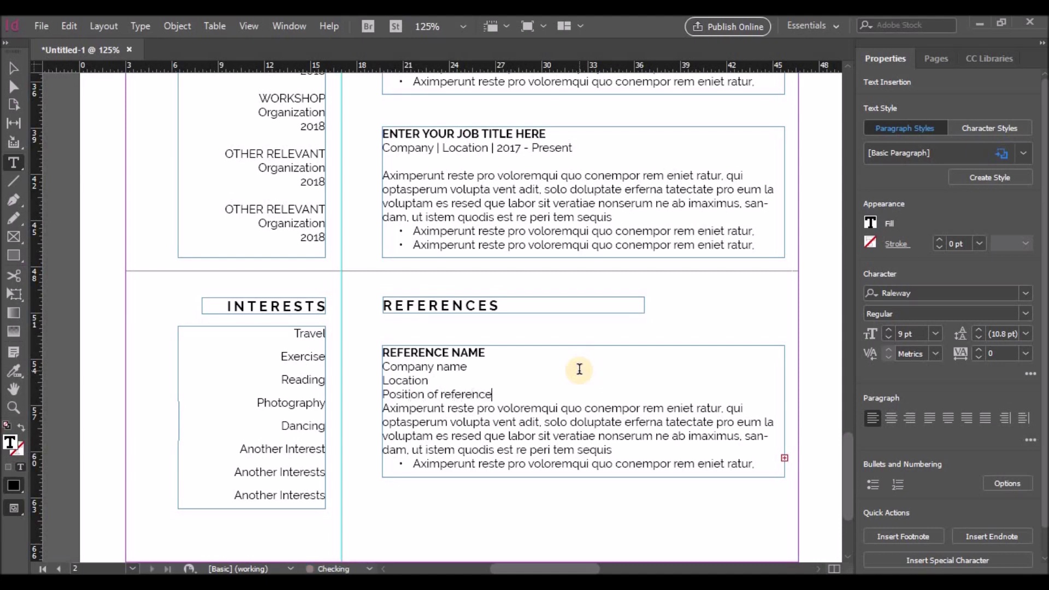
{"action": "key", "text": "Return"}
{"action": "key", "text": "Return"}
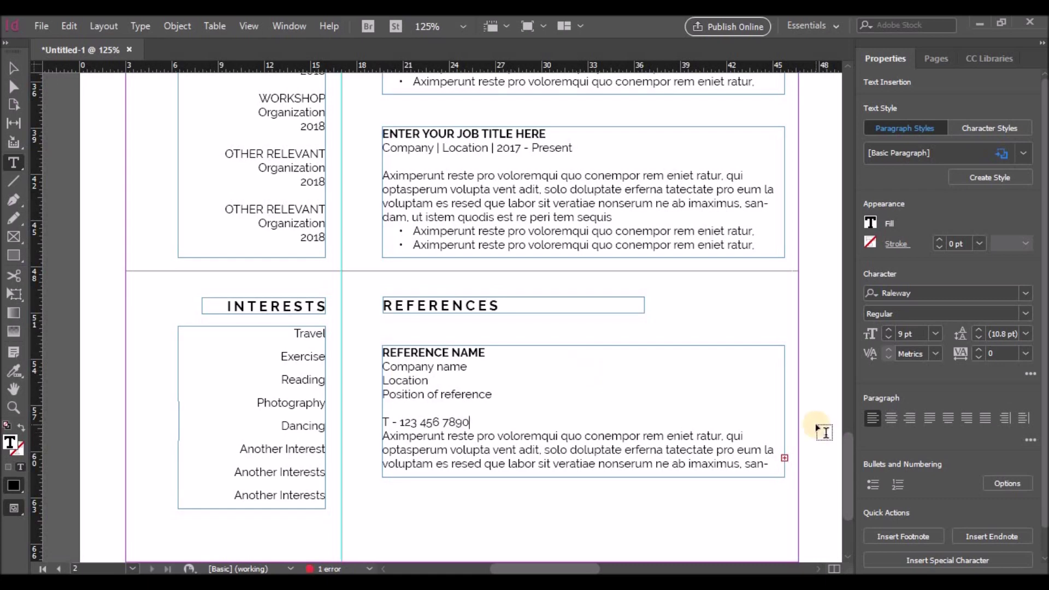
{"action": "key", "text": "Return"}
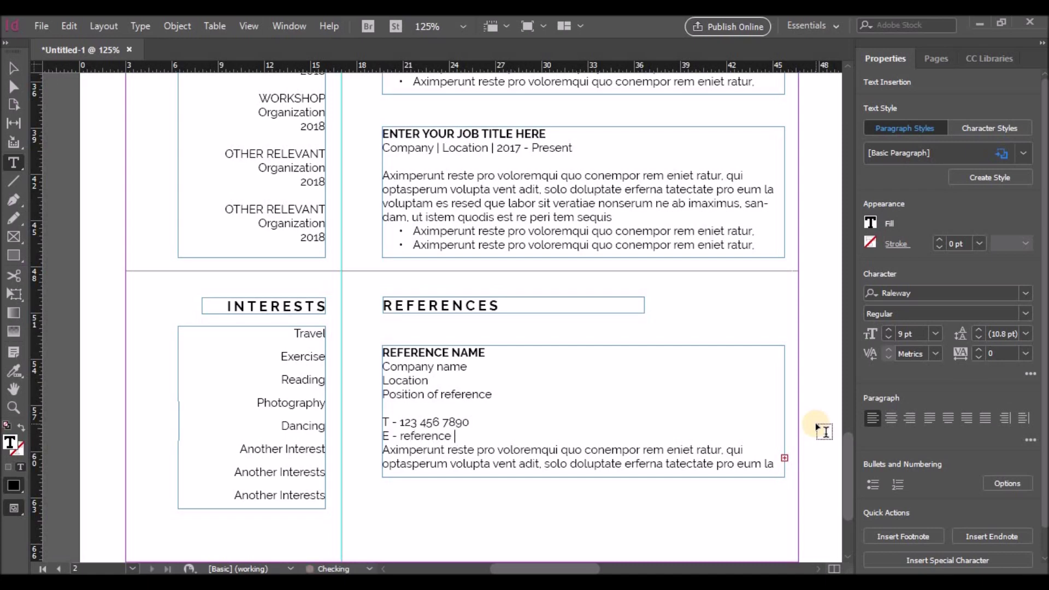
Step: Delete the leftover placeholder body text below the reference's e-mail line
{"action": "key", "text": "Delete"}
{"action": "key", "text": "Delete"}
{"action": "key", "text": "Delete"}
{"action": "key", "text": "Delete"}
{"action": "key", "text": "Delete"}
{"action": "key", "text": "Delete"}
{"action": "key", "text": "Delete"}
{"action": "key", "text": "Delete"}
{"action": "key", "text": "Delete"}
{"action": "key", "text": "Delete"}
{"action": "key", "text": "Delete"}
{"action": "key", "text": "Delete"}
{"action": "key", "text": "Delete"}
{"action": "key", "text": "Delete"}
{"action": "key", "text": "Delete"}
{"action": "key", "text": "Delete"}
{"action": "key", "text": "Delete"}
{"action": "key", "text": "Delete"}
{"action": "key", "text": "Delete"}
{"action": "key", "text": "Delete"}
{"action": "key", "text": "Delete"}
{"action": "key", "text": "Delete"}
{"action": "key", "text": "Delete"}
{"action": "key", "text": "Delete"}
{"action": "key", "text": "Delete"}
{"action": "key", "text": "Delete"}
{"action": "key", "text": "Delete"}
{"action": "key", "text": "Delete"}
{"action": "key", "text": "Delete"}
{"action": "key", "text": "Delete"}
{"action": "key", "text": "Delete"}
{"action": "key", "text": "Delete"}
{"action": "key", "text": "Delete"}
{"action": "key", "text": "Delete"}
{"action": "key", "text": "Delete"}
{"action": "key", "text": "Delete"}
{"action": "key", "text": "Delete"}
{"action": "key", "text": "Delete"}
{"action": "key", "text": "Delete"}
{"action": "key", "text": "Delete"}
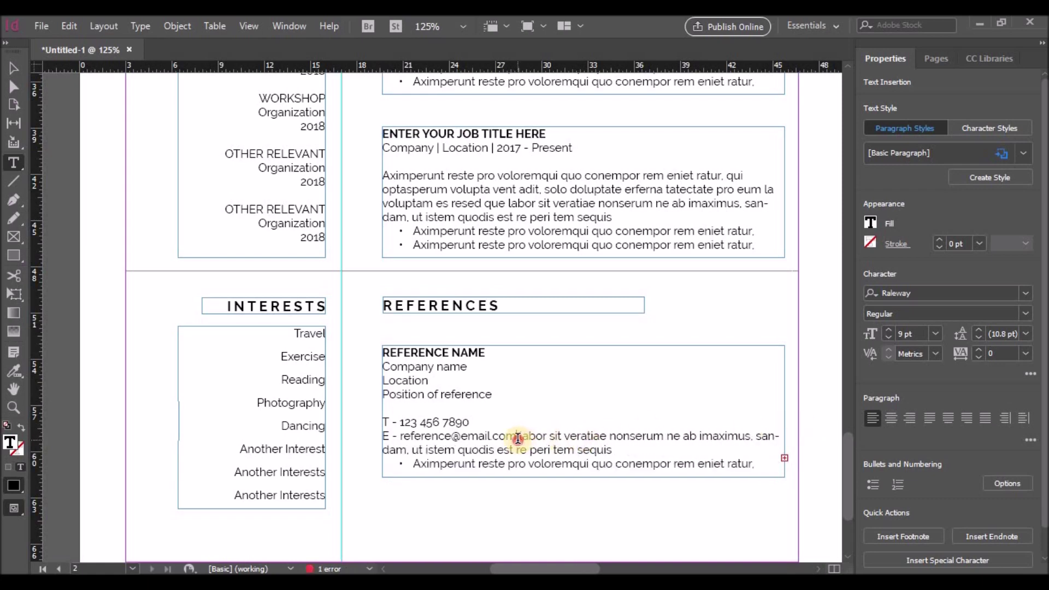
{"action": "left_click_drag", "start_coordinate": [517, 437], "coordinate": [749, 487]}
{"action": "key", "text": "Delete"}
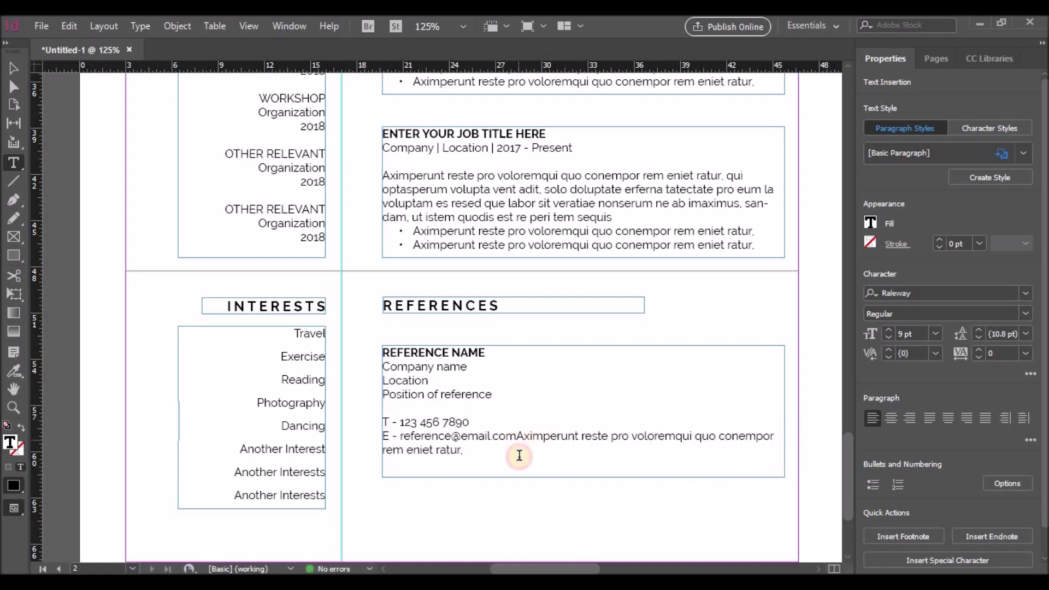
{"action": "key", "text": "ctrl+shift+End"}
{"action": "key", "text": "Delete"}
Step: Make the T and E labels on the phone and e-mail lines Bold
{"action": "double_click", "coordinate": [385, 423]}
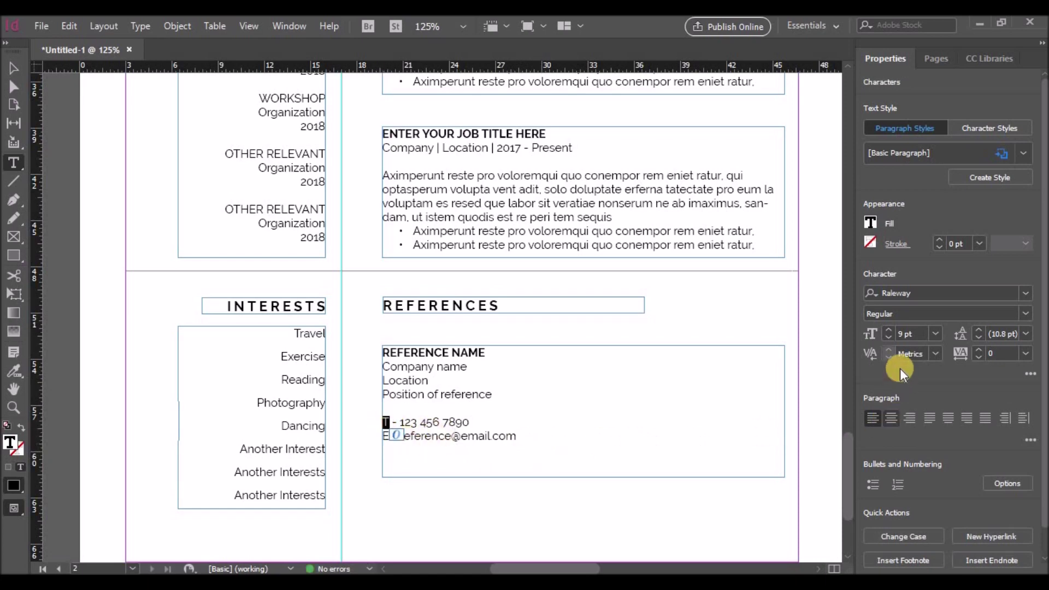
{"action": "left_click", "coordinate": [1026, 313]}
{"action": "left_click", "coordinate": [1014, 213]}
{"action": "key", "text": "Down"}
{"action": "key", "text": "shift+Left"}
{"action": "left_click", "coordinate": [1025, 314]}
{"action": "left_click", "coordinate": [907, 215]}
{"action": "left_click", "coordinate": [608, 446]}
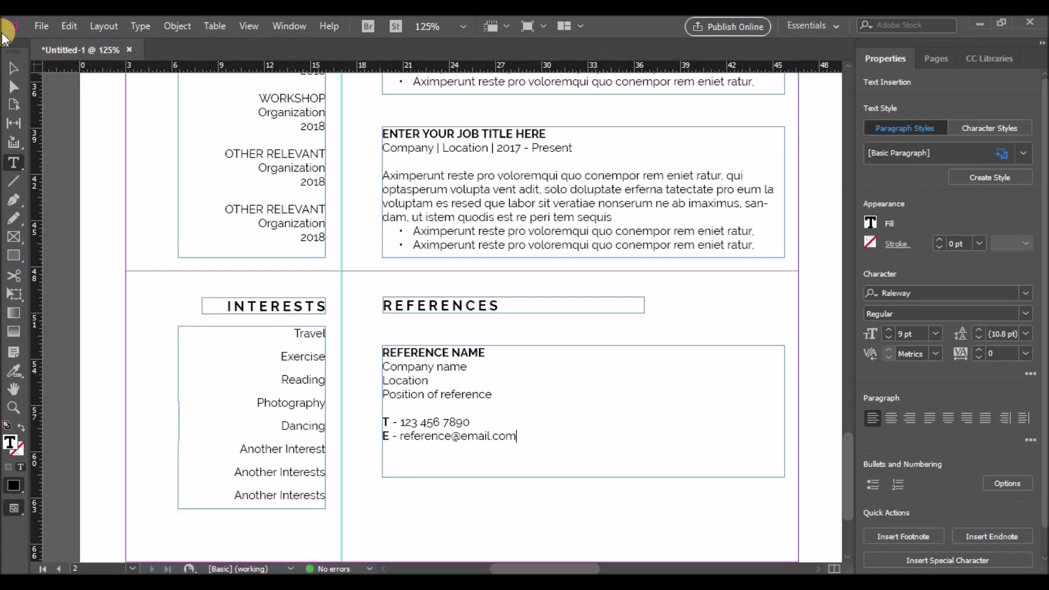
{"action": "key", "text": "Escape"}
Step: Narrow the reference frame to about a third of the width and duplicate it to the right
{"action": "left_click_drag", "start_coordinate": [784, 411], "coordinate": [524, 463]}
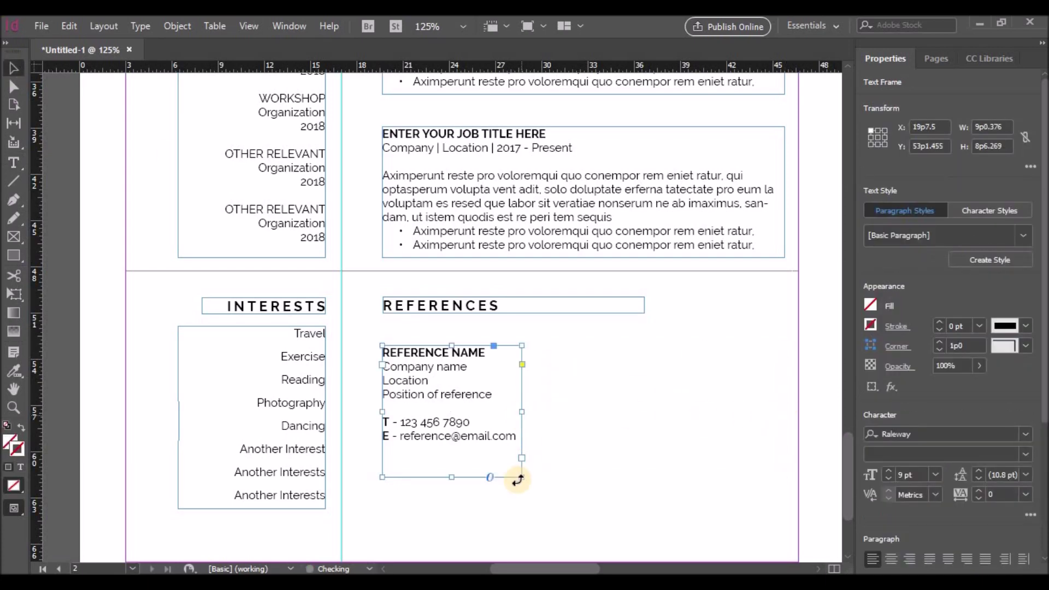
{"action": "left_click_drag", "start_coordinate": [456, 435], "coordinate": [731, 440]}
{"action": "left_click", "coordinate": [456, 423]}
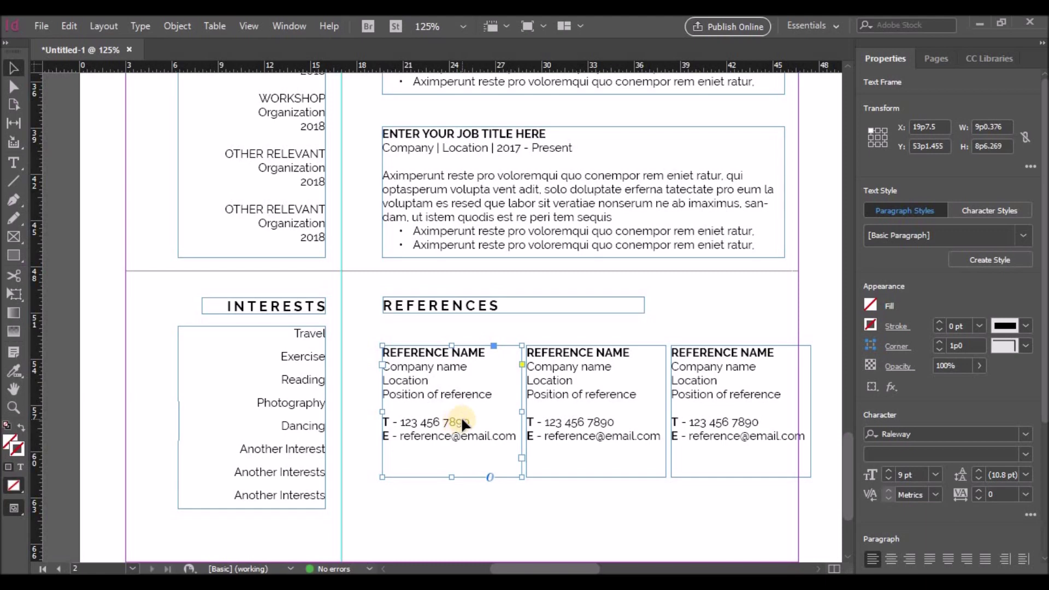
Step: Set all text in the first reference to 8 pt
{"action": "double_click", "coordinate": [451, 422]}
{"action": "left_click_drag", "start_coordinate": [516, 437], "coordinate": [364, 357]}
{"action": "left_click", "coordinate": [935, 332]}
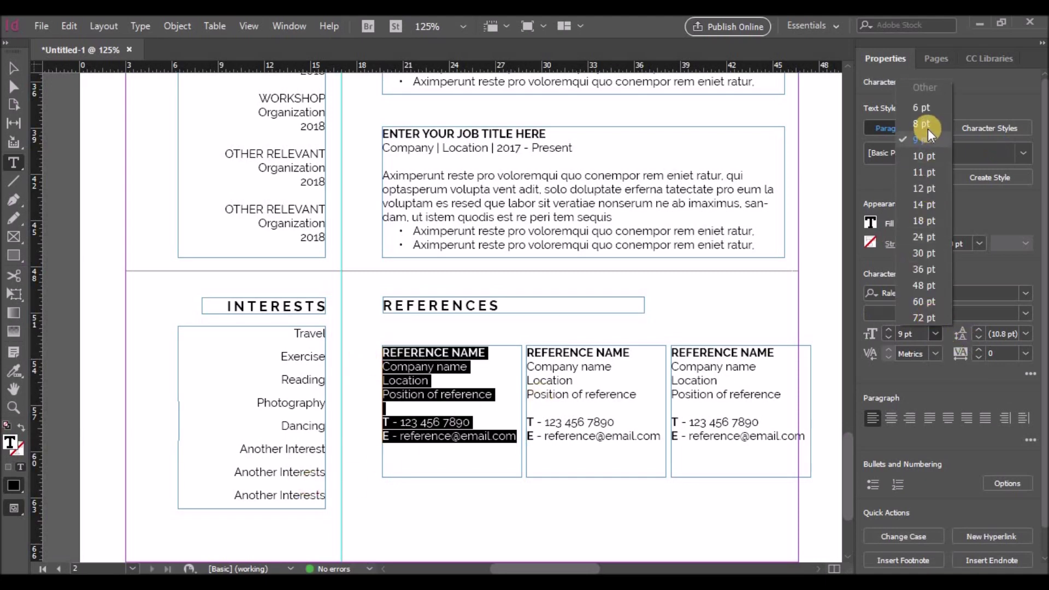
{"action": "left_click", "coordinate": [927, 129]}
{"action": "left_click", "coordinate": [488, 409]}
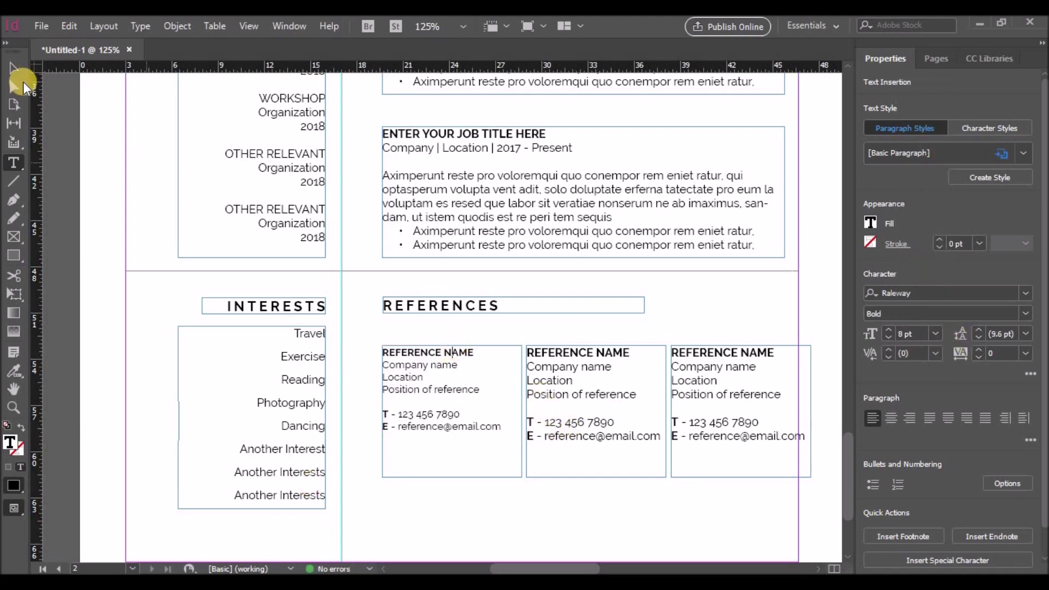
{"action": "left_click", "coordinate": [13, 68]}
Step: Set the second and third references' text to 8 pt as well
{"action": "double_click", "coordinate": [539, 358]}
{"action": "left_click_drag", "start_coordinate": [528, 353], "coordinate": [702, 440]}
{"action": "left_click", "coordinate": [1026, 313]}
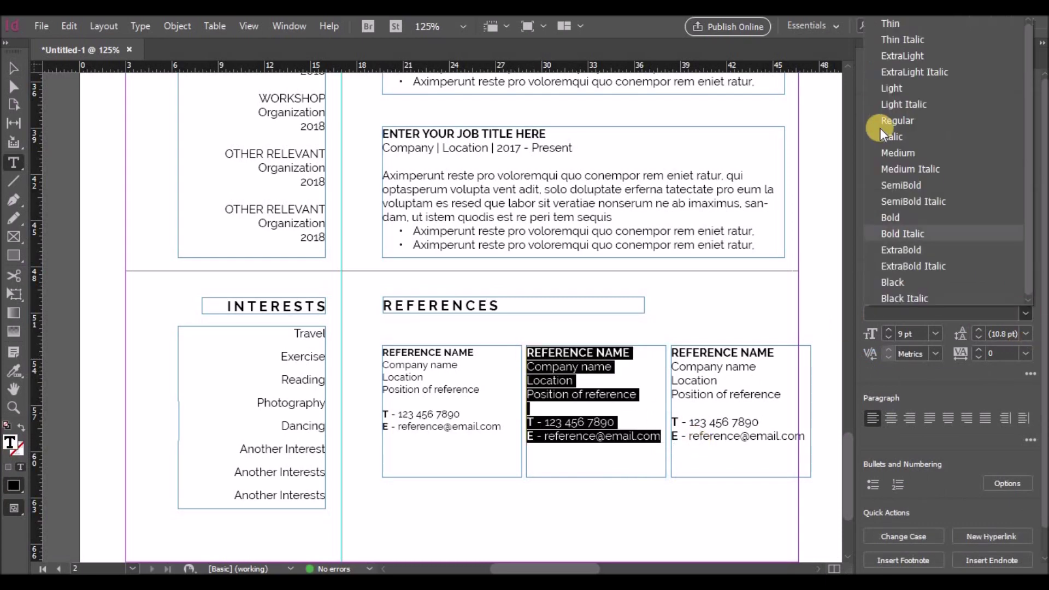
{"action": "left_click", "coordinate": [935, 334]}
{"action": "left_click", "coordinate": [924, 125]}
{"action": "left_click_drag", "start_coordinate": [684, 355], "coordinate": [820, 441]}
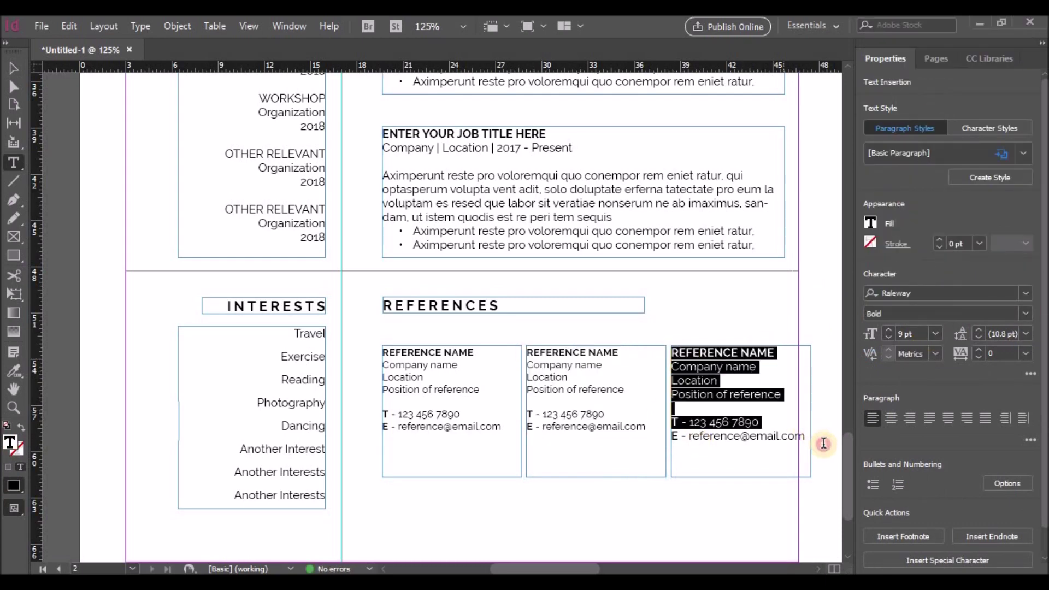
{"action": "left_click", "coordinate": [936, 334]}
{"action": "left_click", "coordinate": [920, 131]}
{"action": "key", "text": "Escape"}
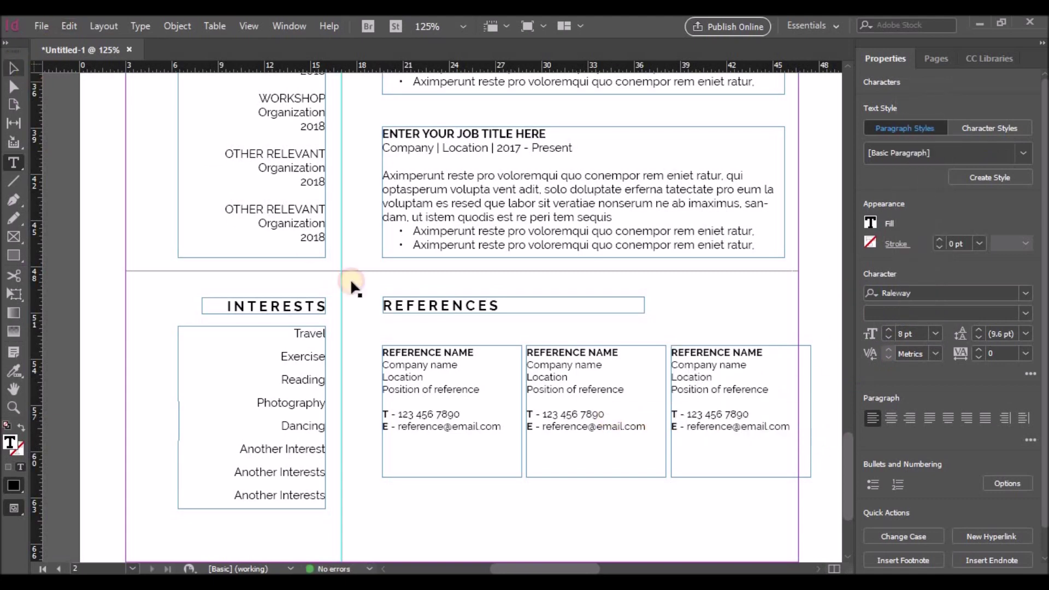
Step: Narrow and shift the three reference boxes so they sit evenly side by side
{"action": "left_click_drag", "start_coordinate": [519, 396], "coordinate": [527, 401]}
{"action": "left_click_drag", "start_coordinate": [652, 412], "coordinate": [637, 412]}
{"action": "left_click_drag", "start_coordinate": [699, 417], "coordinate": [664, 386]}
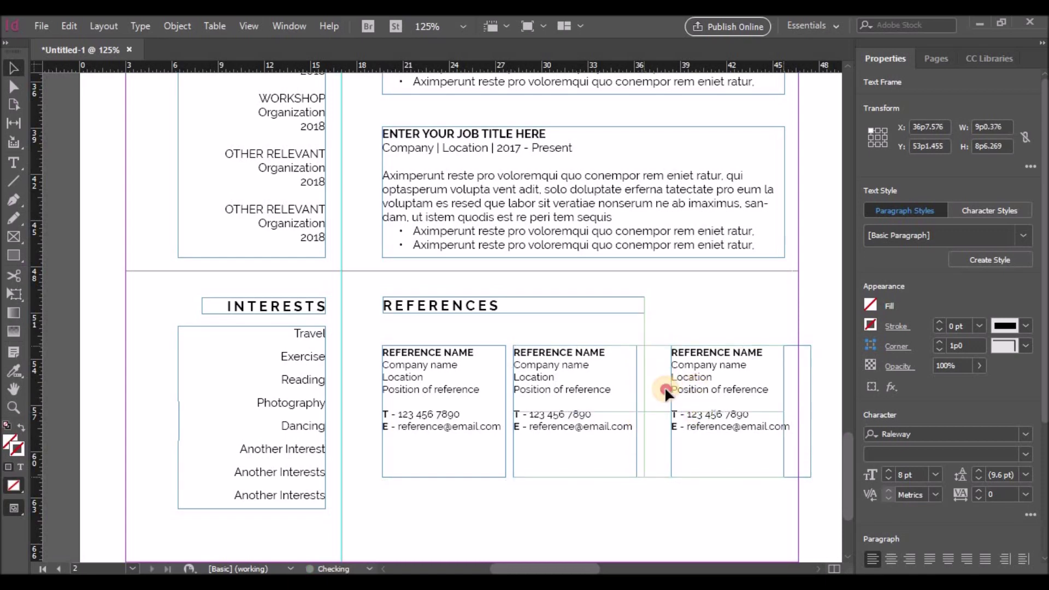
{"action": "left_click_drag", "start_coordinate": [784, 412], "coordinate": [768, 413]}
{"action": "left_click", "coordinate": [791, 392]}
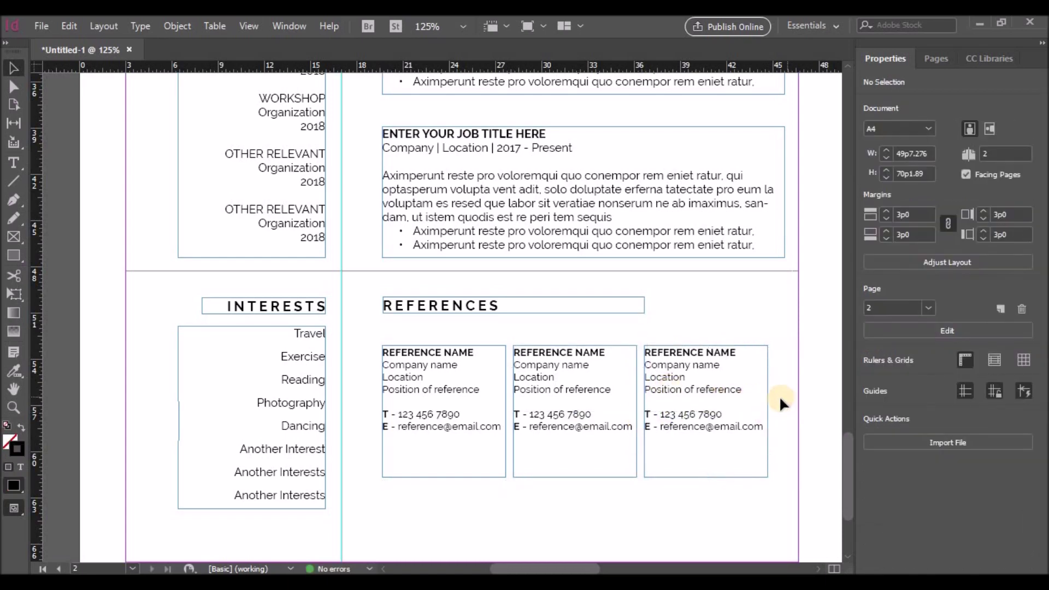
Step: Fix page 1's top date lines: first job starting 2019, second job ending 2018
{"action": "scroll", "coordinate": [779, 395], "scroll_direction": "up", "scroll_amount": 5}
{"action": "scroll", "coordinate": [776, 396], "scroll_direction": "up", "scroll_amount": 4}
{"action": "scroll", "coordinate": [766, 410], "scroll_direction": "down", "scroll_amount": 6}
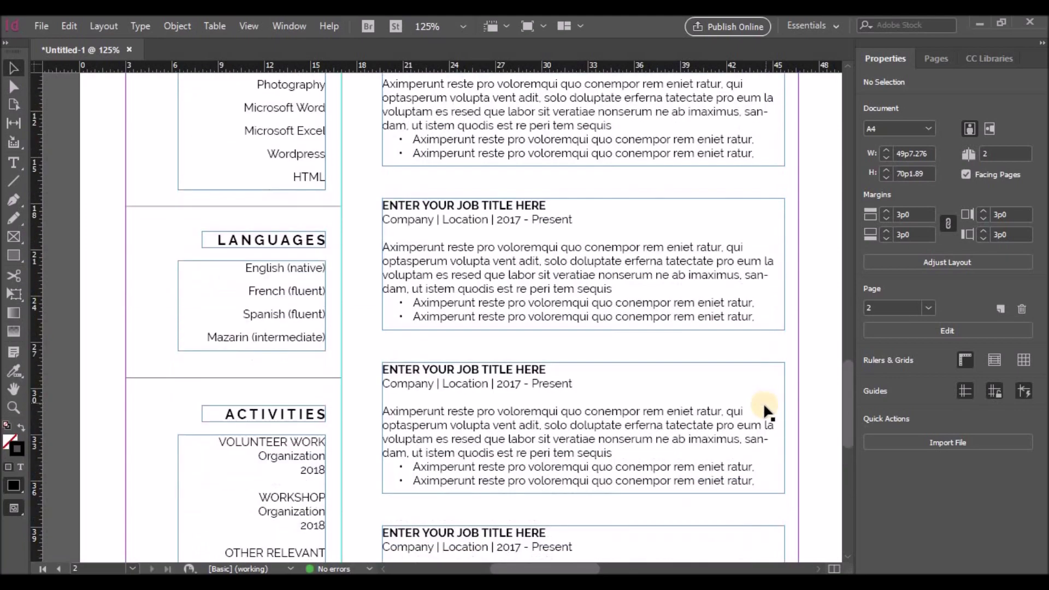
{"action": "double_click", "coordinate": [535, 309]}
{"action": "left_click_drag", "start_coordinate": [532, 308], "coordinate": [569, 309]}
{"action": "type", "text": "20"}
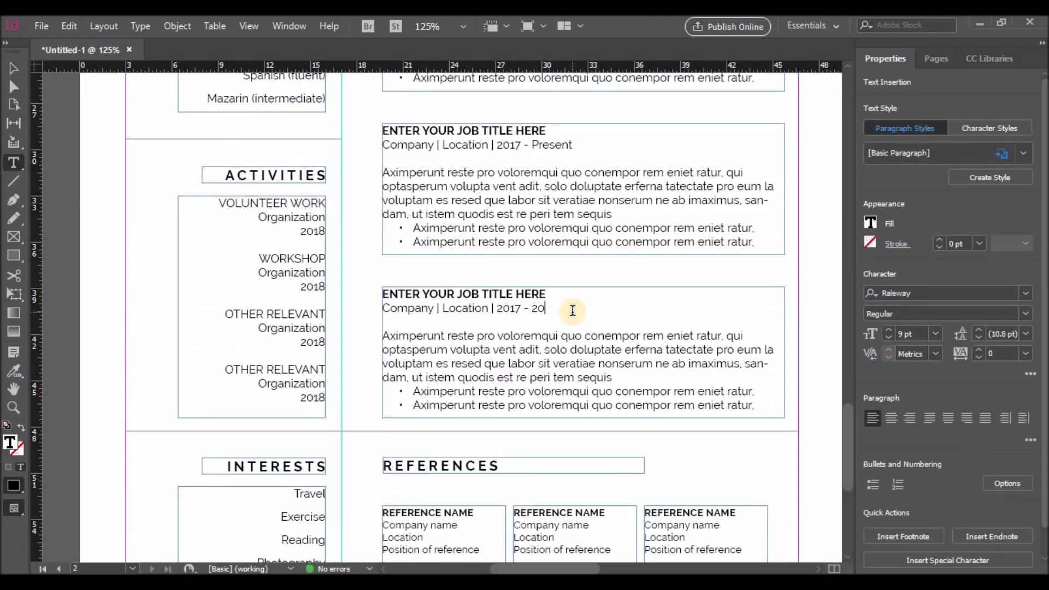
{"action": "scroll", "coordinate": [572, 311], "scroll_direction": "up", "scroll_amount": 15}
{"action": "scroll", "coordinate": [550, 424], "scroll_direction": "right", "scroll_amount": 3}
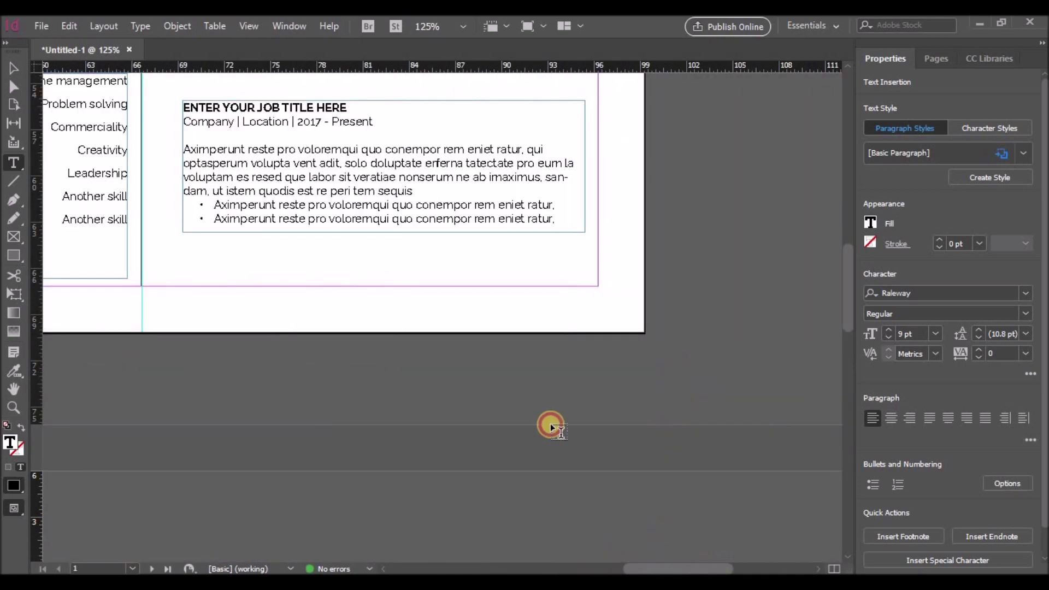
{"action": "left_click", "coordinate": [321, 151]}
{"action": "key", "text": "BackSpace"}
{"action": "type", "text": "9"}
{"action": "left_click", "coordinate": [323, 322]}
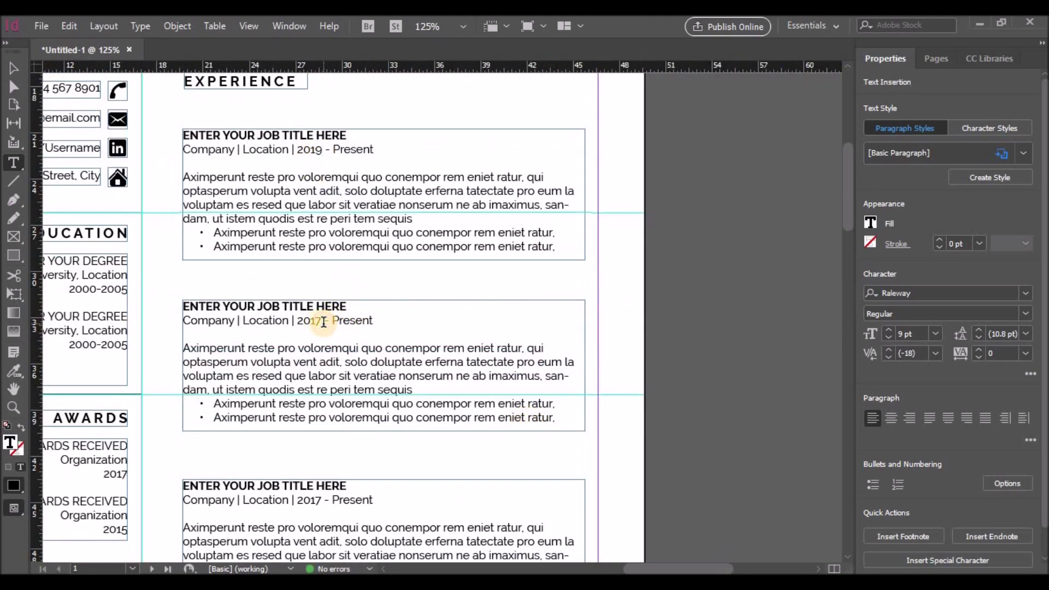
{"action": "key", "text": "BackSpace"}
{"action": "type", "text": "9"}
{"action": "double_click", "coordinate": [352, 320]}
{"action": "type", "text": "2018"}
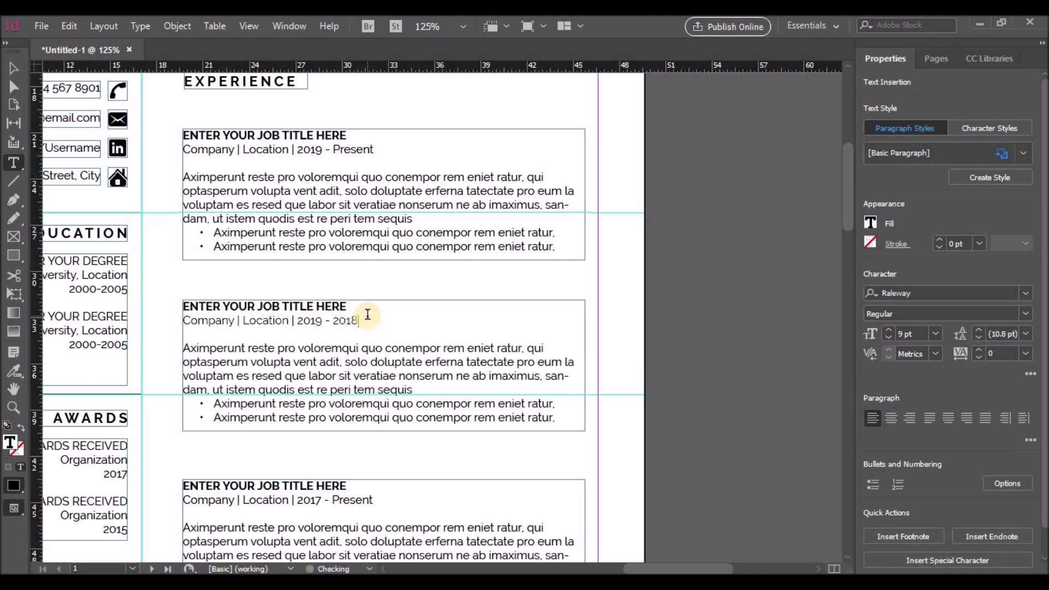
Step: Set the third job's dates to start 2018 and end 2017, and the next entry's end to 2016
{"action": "scroll", "coordinate": [335, 374], "scroll_direction": "down", "scroll_amount": 3}
{"action": "left_click", "coordinate": [335, 375]}
{"action": "key", "text": "BackSpace"}
{"action": "type", "text": "8"}
{"action": "double_click", "coordinate": [347, 379]}
{"action": "type", "text": "2017"}
{"action": "scroll", "coordinate": [323, 371], "scroll_direction": "down", "scroll_amount": 3}
{"action": "double_click", "coordinate": [344, 362]}
{"action": "type", "text": "2016"}
{"action": "scroll", "coordinate": [359, 375], "scroll_direction": "down", "scroll_amount": 3}
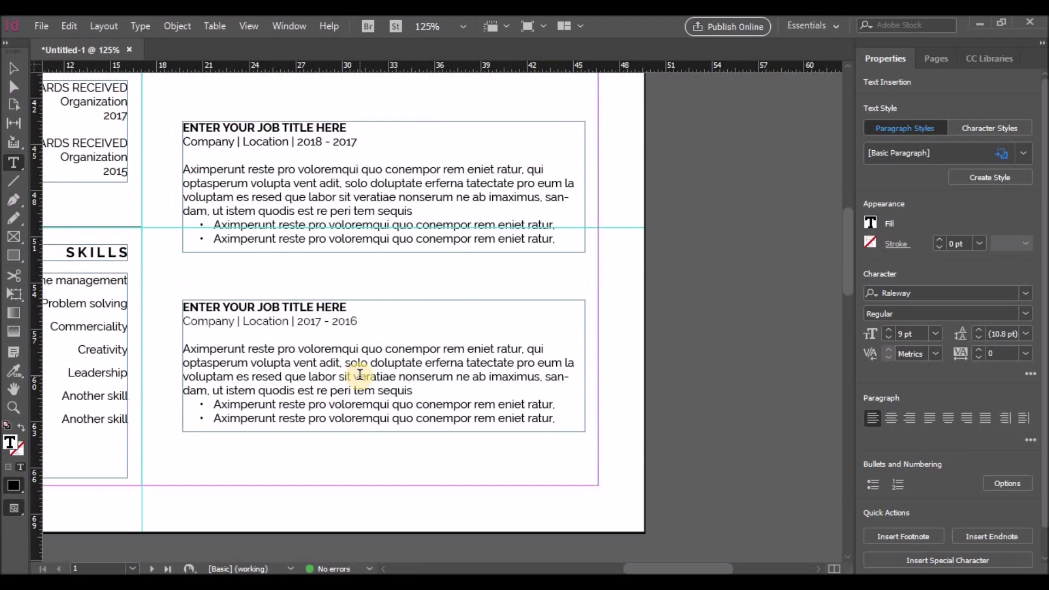
Step: On page 2, change the first two job dates to 2015 - 2016 and 2014 - 2015
{"action": "left_click", "coordinate": [326, 320]}
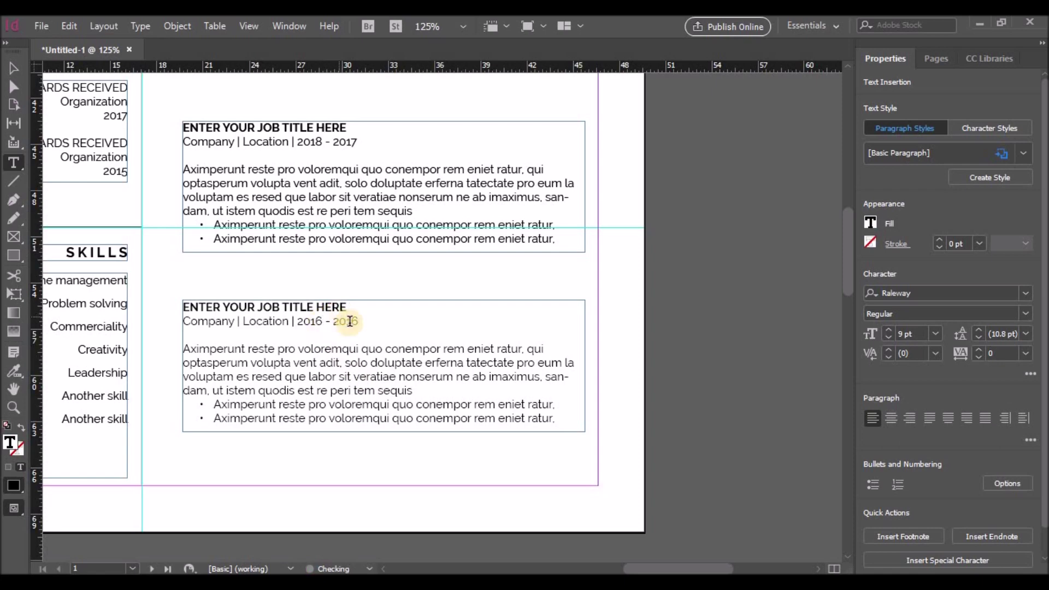
{"action": "scroll", "coordinate": [374, 298], "scroll_direction": "down", "scroll_amount": 3}
{"action": "scroll", "coordinate": [601, 567], "scroll_direction": "left", "scroll_amount": 10}
{"action": "scroll", "coordinate": [466, 461], "scroll_direction": "down", "scroll_amount": 5}
{"action": "left_click_drag", "start_coordinate": [582, 568], "coordinate": [575, 569]}
{"action": "left_click", "coordinate": [199, 370]}
{"action": "key", "text": "BackSpace"}
{"action": "type", "text": "5"}
{"action": "double_click", "coordinate": [228, 373]}
{"action": "type", "text": "2016"}
{"action": "scroll", "coordinate": [222, 387], "scroll_direction": "down", "scroll_amount": 3}
{"action": "double_click", "coordinate": [184, 377]}
{"action": "type", "text": "2014"}
{"action": "double_click", "coordinate": [230, 376]}
{"action": "type", "text": "2015"}
Step: Set the remaining page-2 job dates to 2013 - 2014 and 2012 - 2013
{"action": "scroll", "coordinate": [208, 360], "scroll_direction": "down", "scroll_amount": 3}
{"action": "double_click", "coordinate": [186, 340]}
{"action": "type", "text": "2013 - Present"}
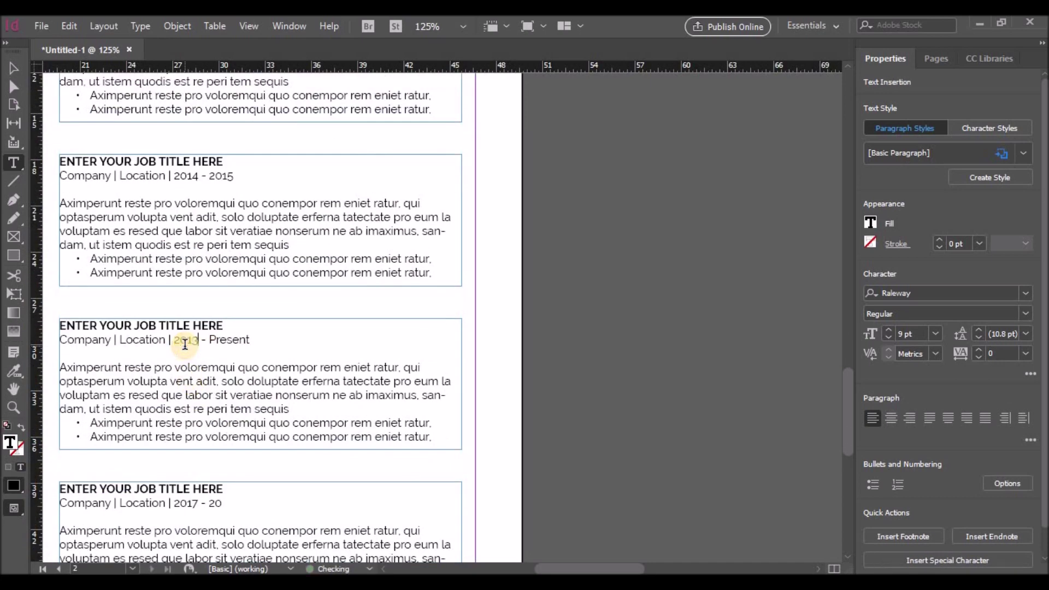
{"action": "double_click", "coordinate": [228, 340]}
{"action": "type", "text": "201"}
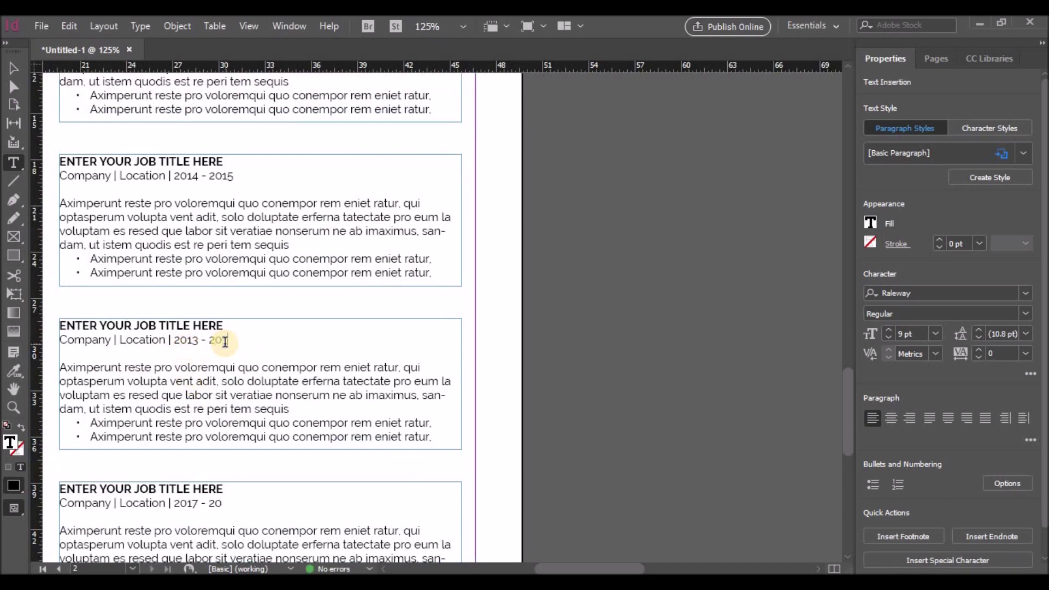
{"action": "type", "text": "4"}
{"action": "scroll", "coordinate": [219, 361], "scroll_direction": "down", "scroll_amount": 3}
{"action": "double_click", "coordinate": [185, 383]}
{"action": "type", "text": "2012 - 2013"}
{"action": "scroll", "coordinate": [207, 385], "scroll_direction": "down", "scroll_amount": 3}
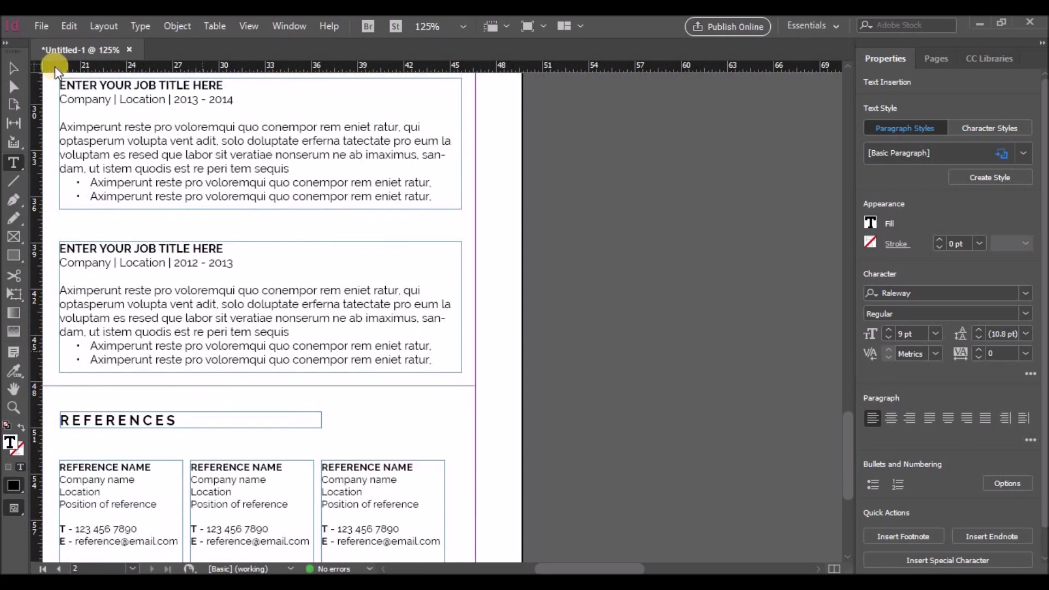
{"action": "scroll", "coordinate": [594, 566], "scroll_direction": "left", "scroll_amount": 5}
{"action": "scroll", "coordinate": [543, 504], "scroll_direction": "up", "scroll_amount": 10}
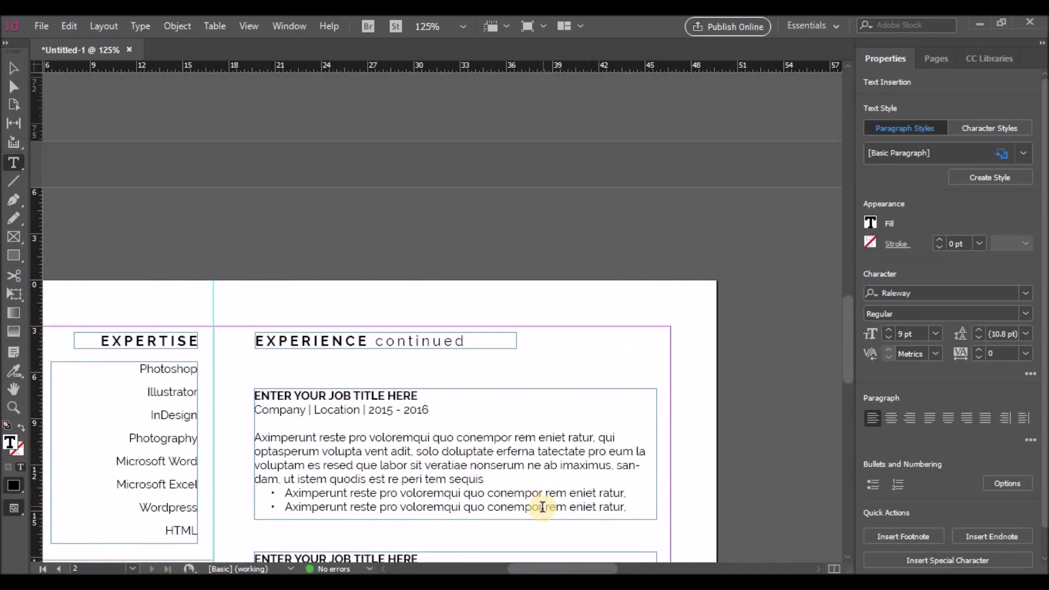
{"action": "scroll", "coordinate": [543, 507], "scroll_direction": "up", "scroll_amount": 15}
{"action": "scroll", "coordinate": [567, 527], "scroll_direction": "right", "scroll_amount": 5}
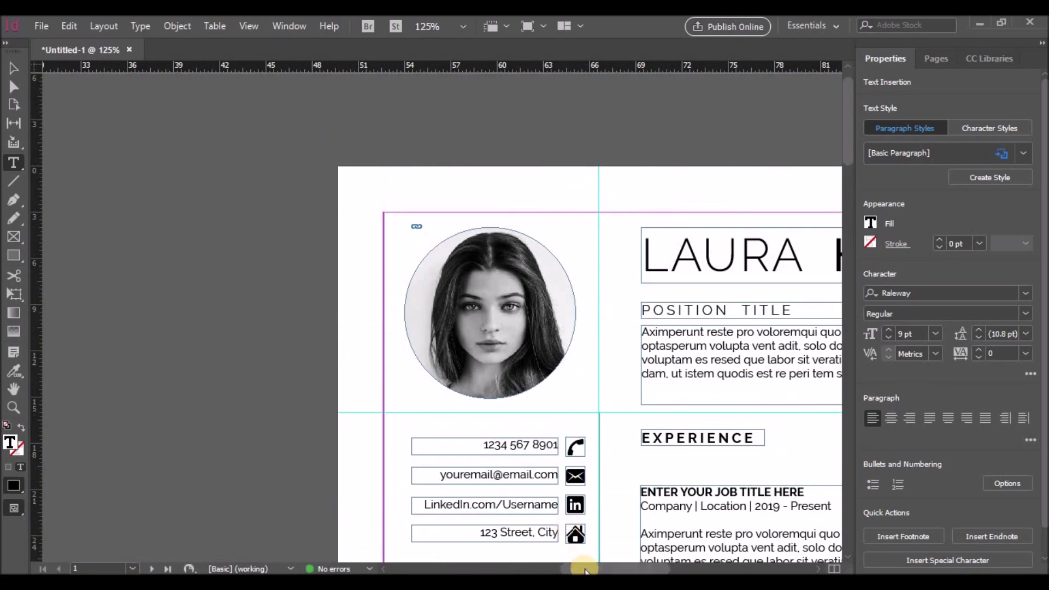
Step: Save the resume as Untitled-1.indd in the Desktop folder
{"action": "left_click_drag", "start_coordinate": [585, 570], "coordinate": [617, 570]}
{"action": "left_click", "coordinate": [43, 27]}
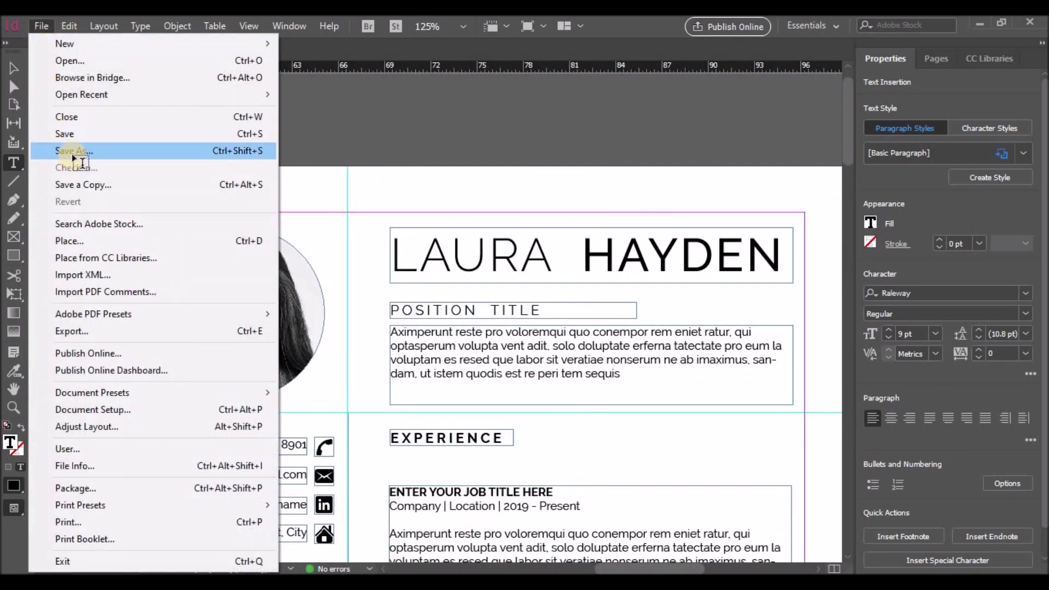
{"action": "left_click", "coordinate": [71, 153]}
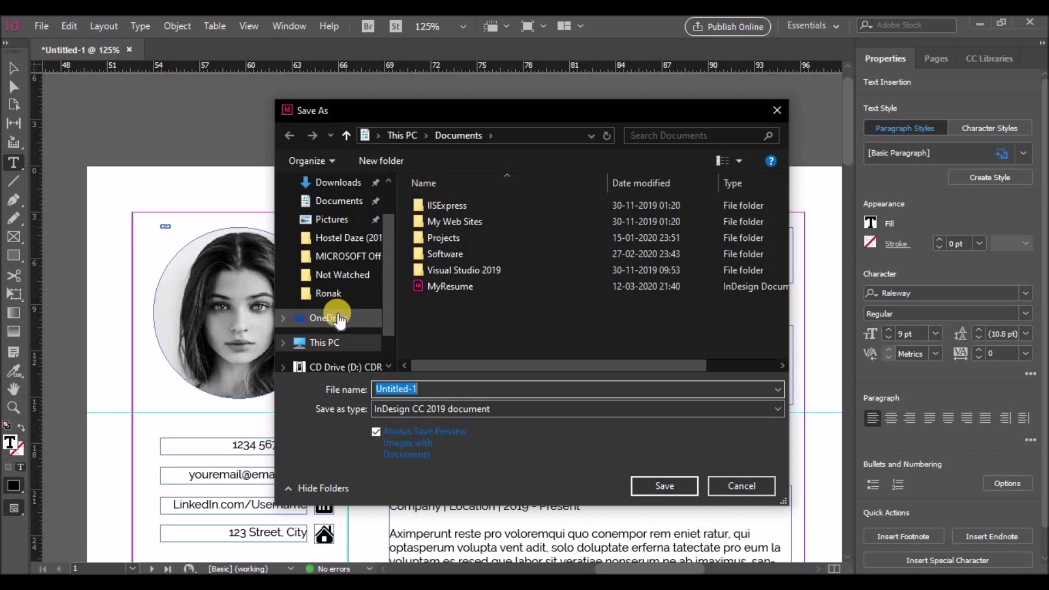
{"action": "left_click_drag", "start_coordinate": [383, 277], "coordinate": [390, 312]}
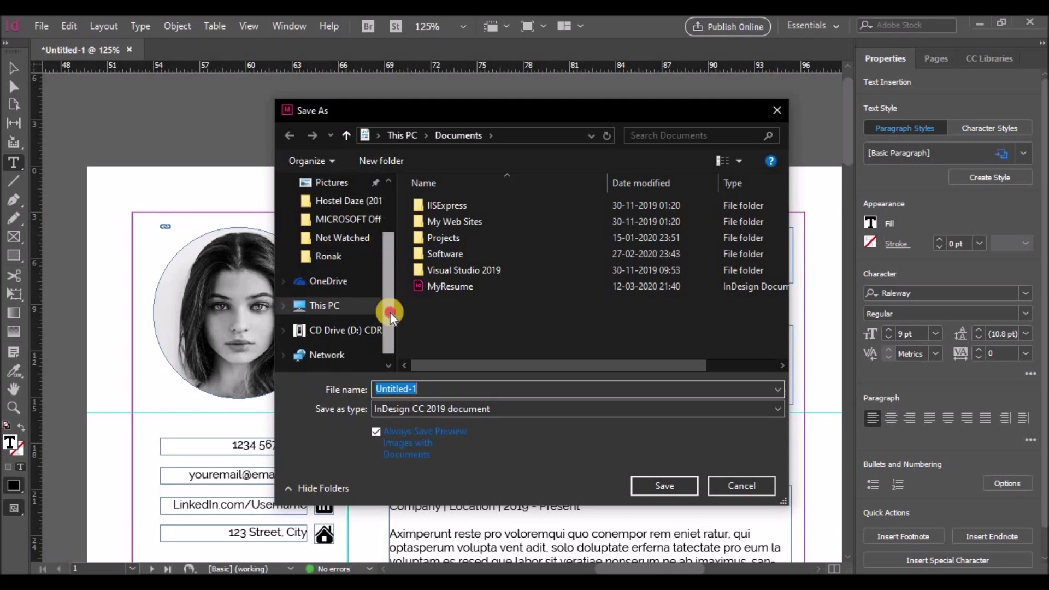
{"action": "left_click", "coordinate": [341, 307]}
{"action": "double_click", "coordinate": [443, 266]}
{"action": "left_click", "coordinate": [650, 484]}
Step: Export the resume as a High Quality Print PDF, using the candidate's name as file name
{"action": "left_click", "coordinate": [41, 26]}
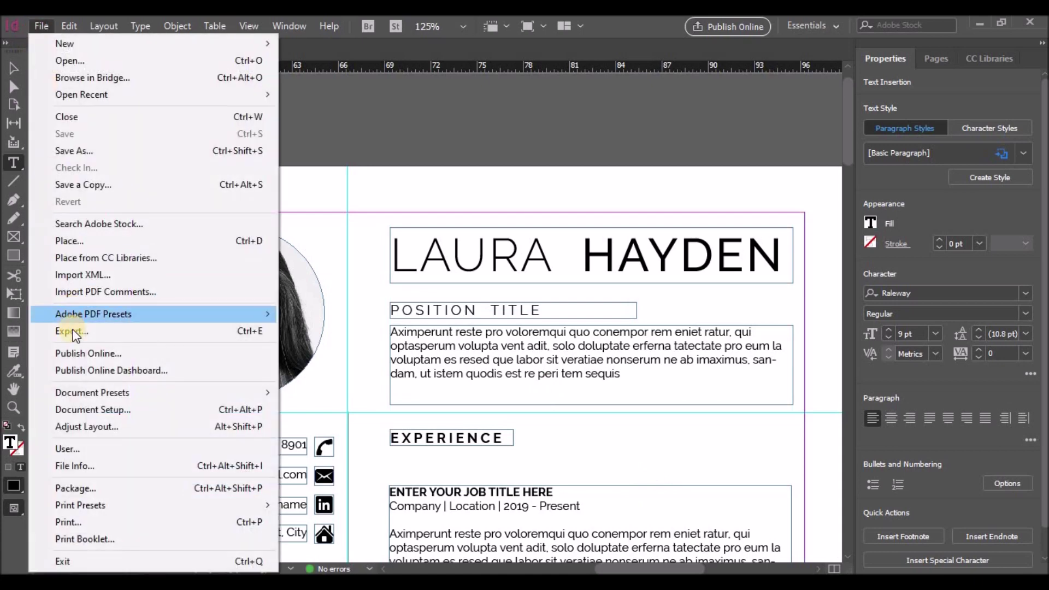
{"action": "left_click", "coordinate": [71, 331]}
{"action": "type", "text": "M"}
{"action": "key", "text": "BackSpace"}
{"action": "key", "text": "BackSpace"}
{"action": "key", "text": "BackSpace"}
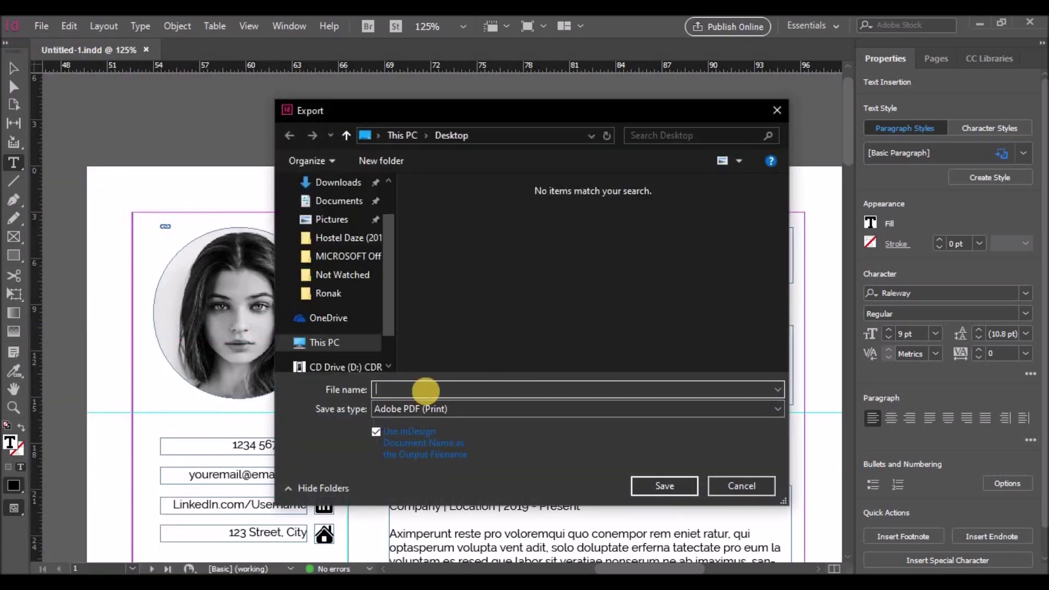
{"action": "left_click", "coordinate": [664, 485]}
{"action": "left_click", "coordinate": [662, 525]}
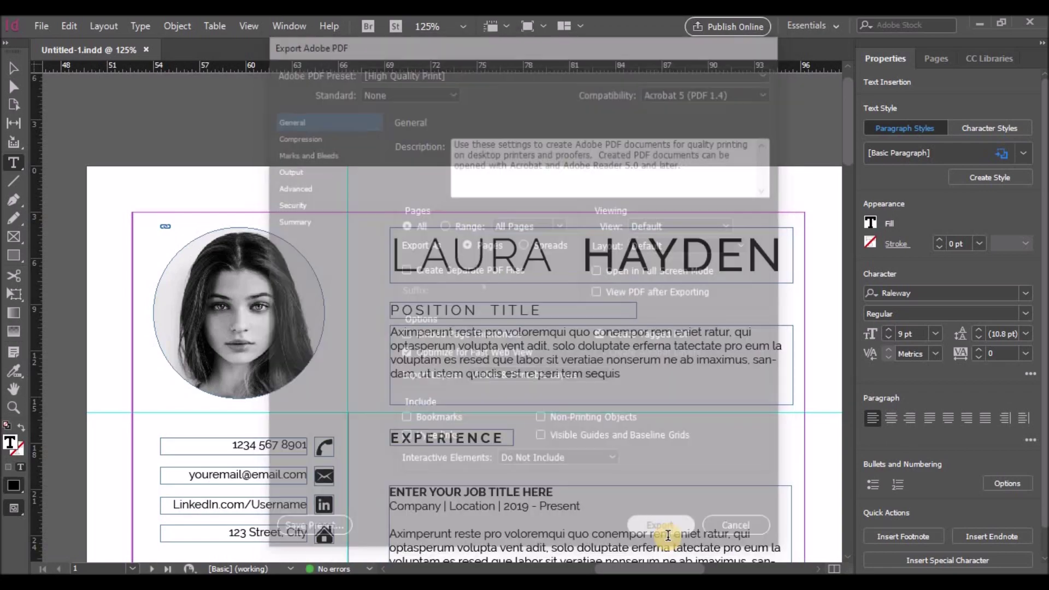